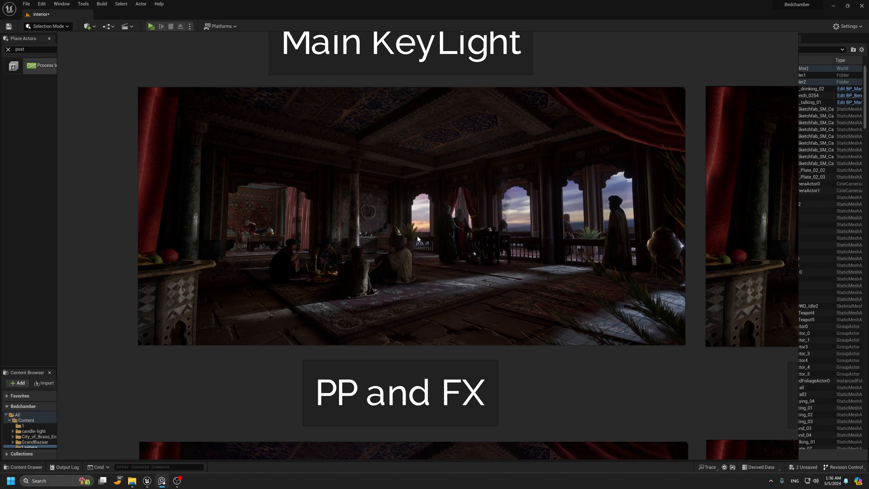
Examine the Main KeyLight reference image up close, including the seated figures, windows and foreground table.
scroll(417, 238, up, 5)
scroll(406, 231, down, 8)
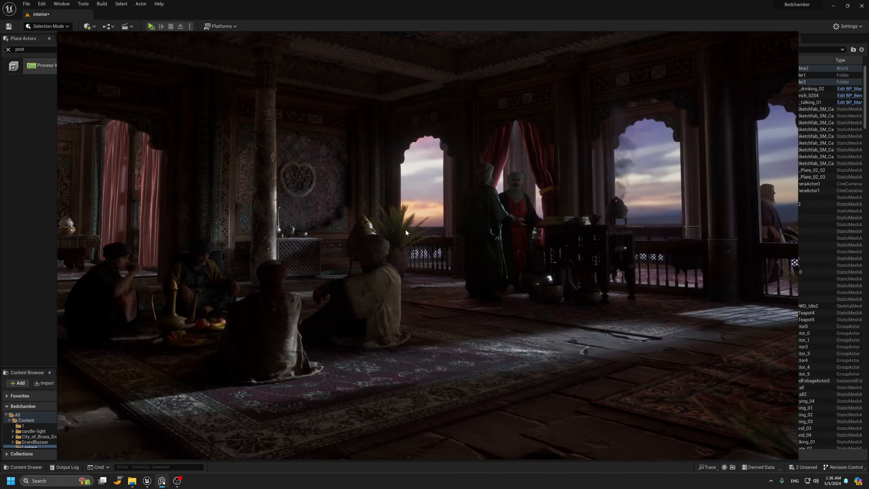
scroll(154, 247, up, 6)
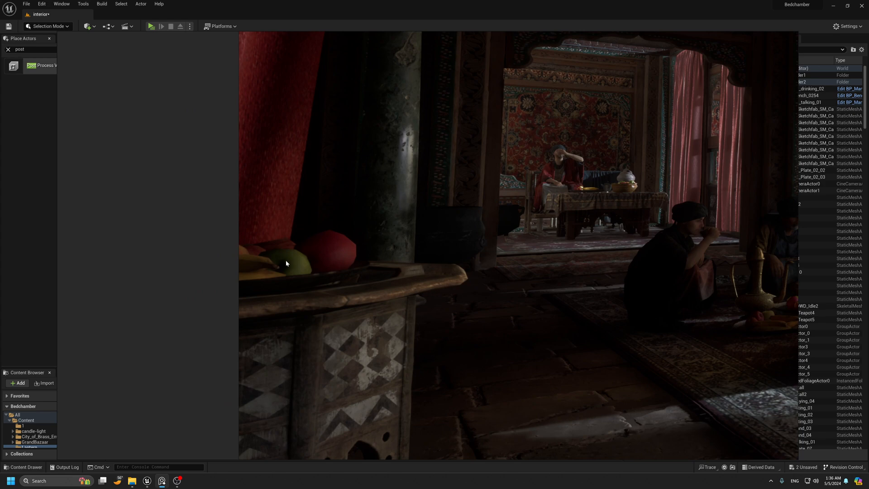
scroll(286, 259, down, 6)
scroll(500, 216, up, 3)
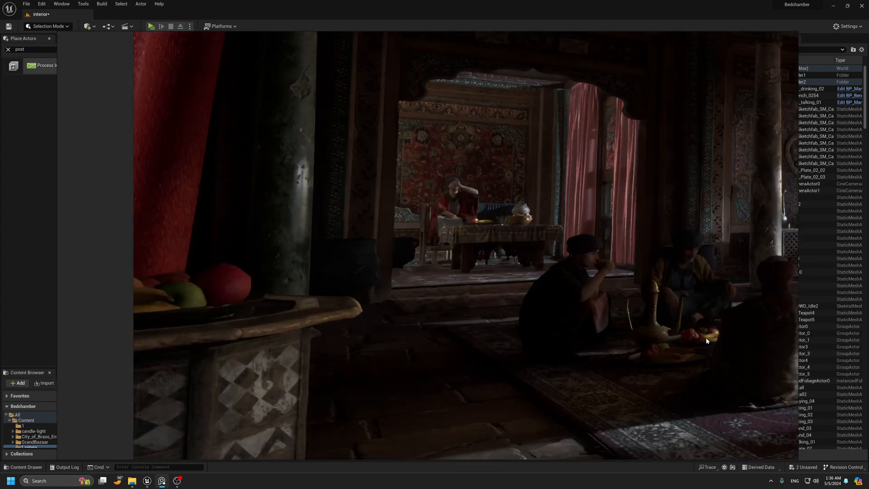
scroll(705, 338, down, 5)
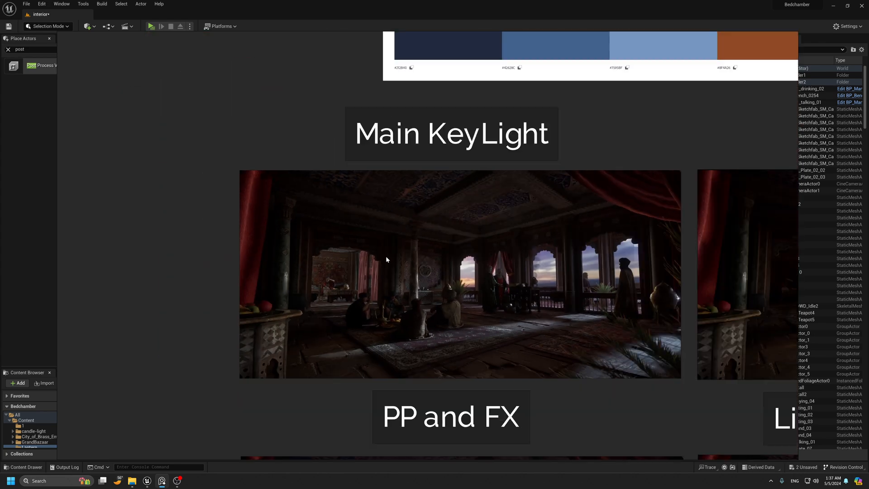
Examine the Square colour palette on the reference board and compare it with the Main KeyLight image.
middle_drag(524, 148, 265, 329)
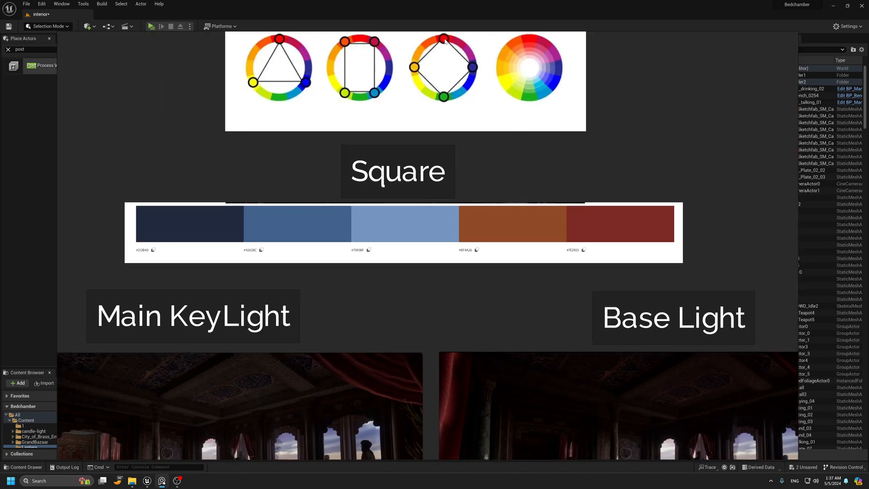
middle_drag(433, 332, 485, 246)
scroll(433, 213, down, 2)
scroll(496, 140, up, 2)
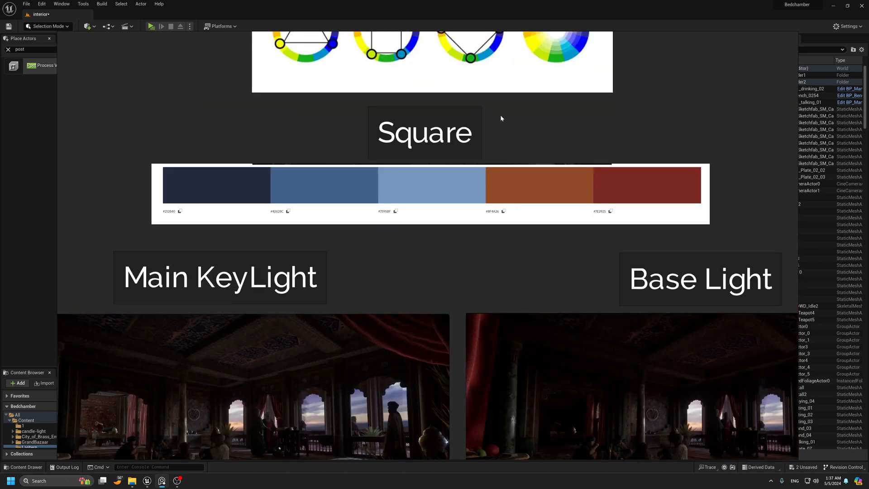
scroll(499, 115, down, 2)
scroll(376, 370, up, 4)
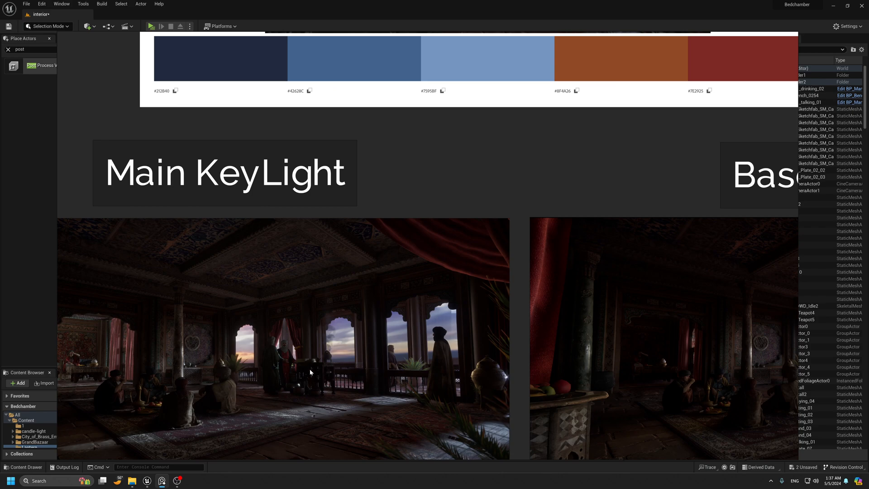
scroll(309, 369, down, 2)
middle_drag(310, 372, 338, 281)
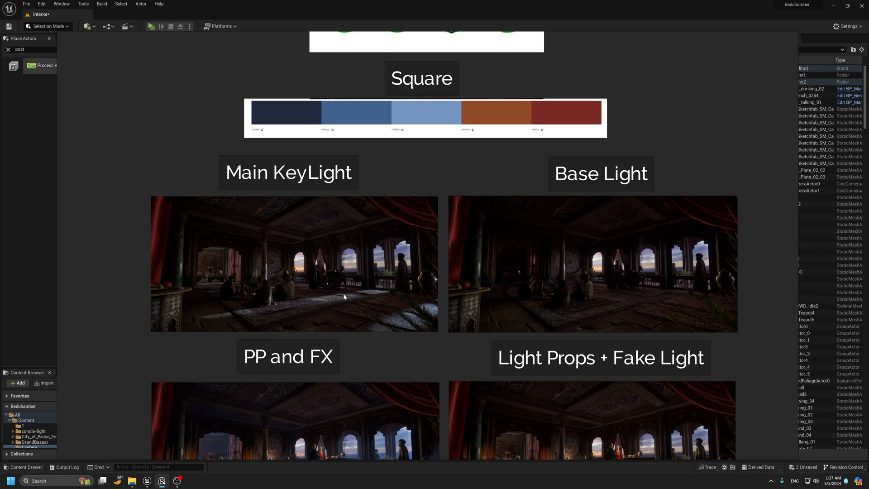
Examine the Base Light reference image next to the Main KeyLight version.
scroll(379, 252, down, 1)
scroll(552, 305, up, 3)
middle_drag(580, 287, 477, 316)
scroll(478, 288, up, 1)
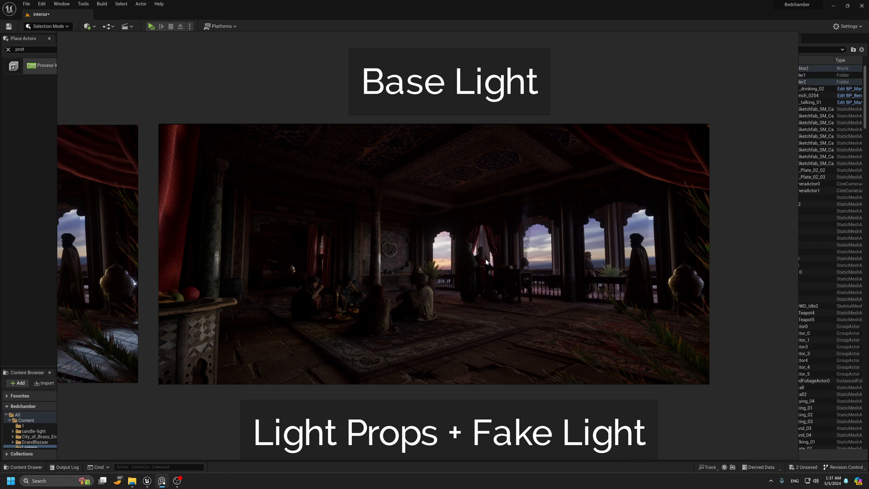
scroll(457, 274, up, 1)
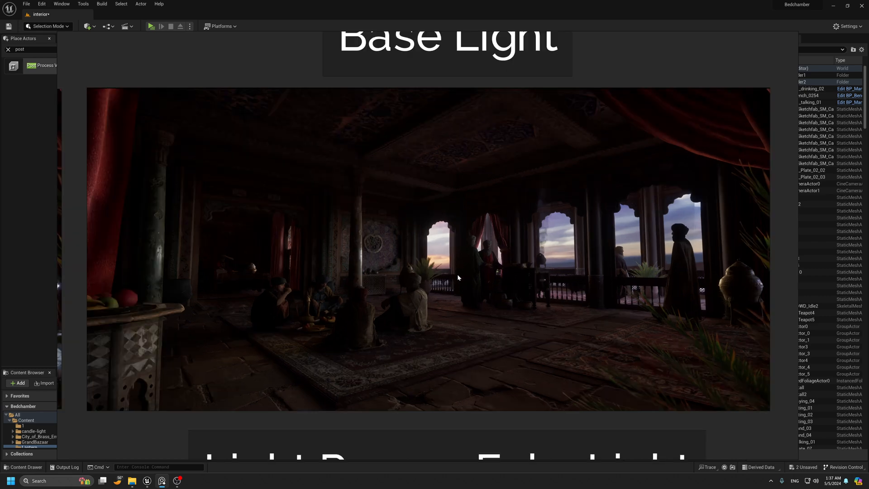
scroll(458, 275, down, 1)
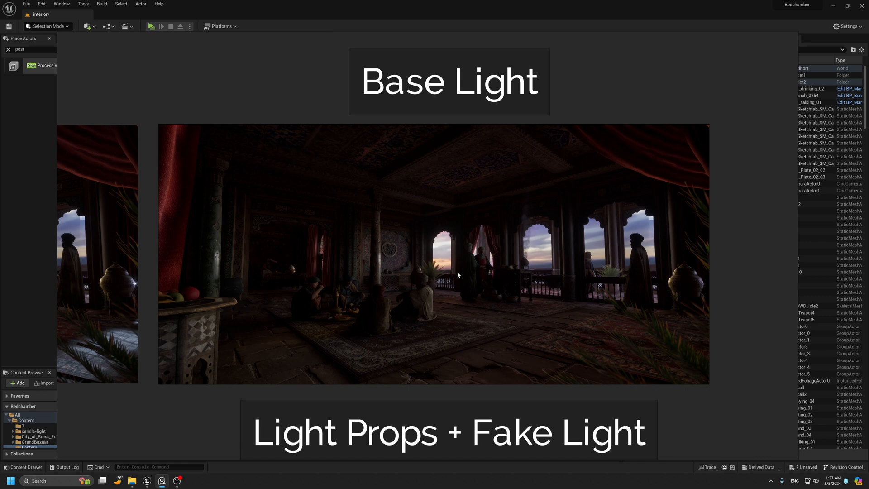
scroll(457, 272, down, 1)
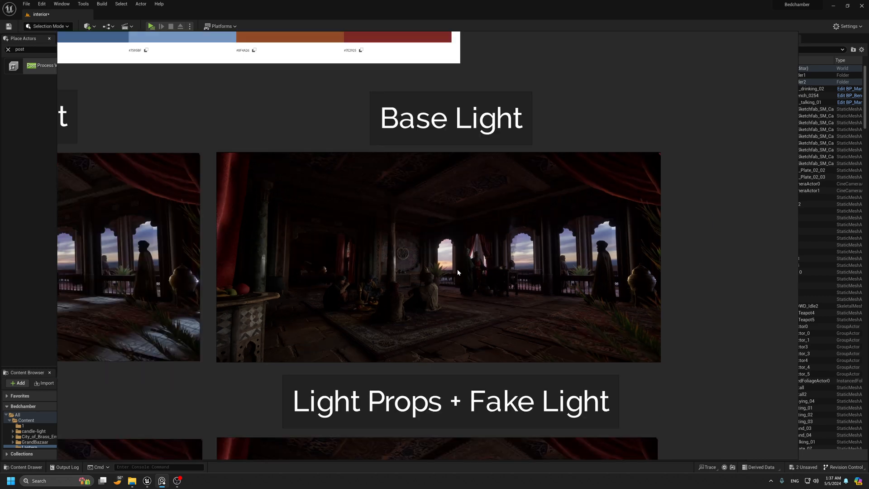
middle_drag(478, 272, 510, 280)
scroll(483, 274, up, 1)
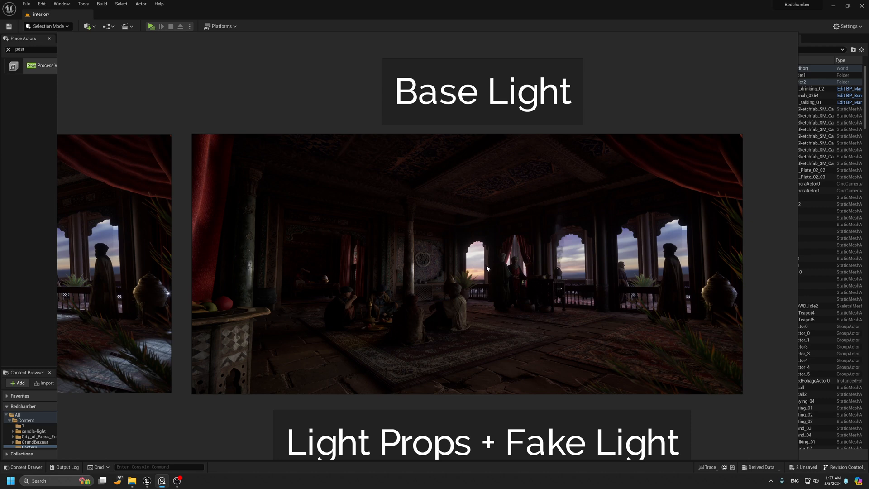
scroll(486, 267, down, 1)
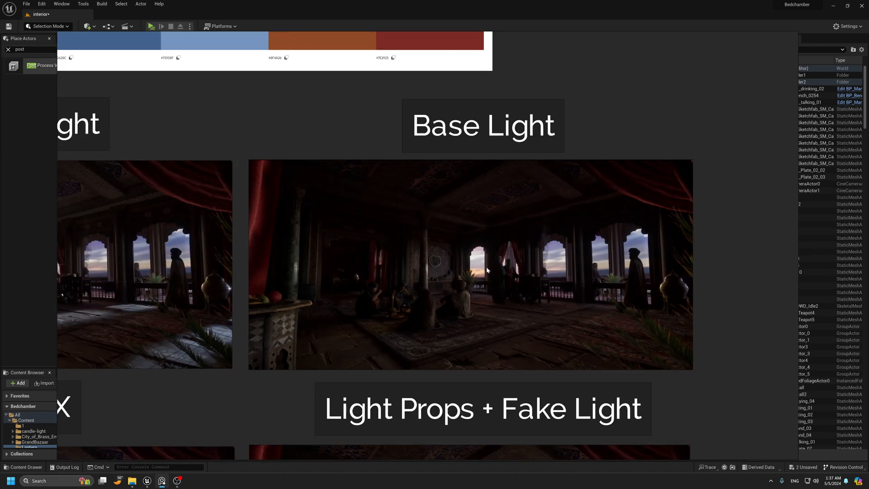
Switch back to Unreal Editor, clear the actor search and place a new HDRI Backdrop in the bedchamber scene.
click(162, 483)
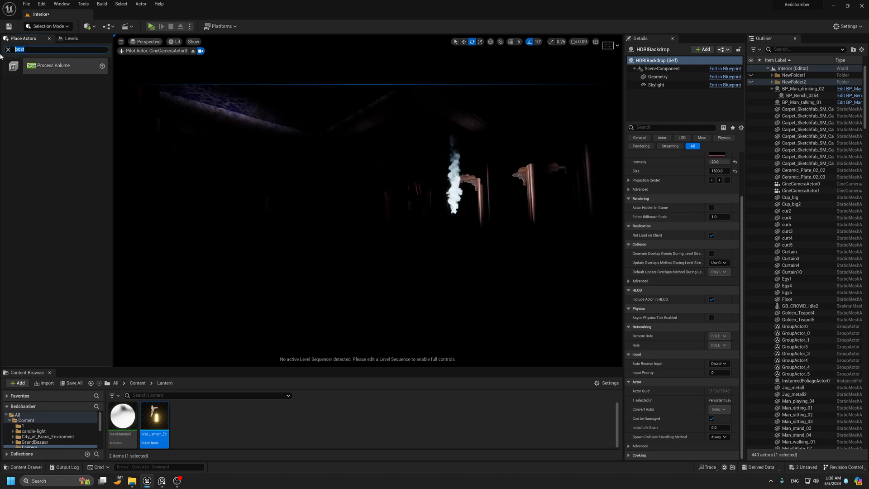
key(BackSpace)
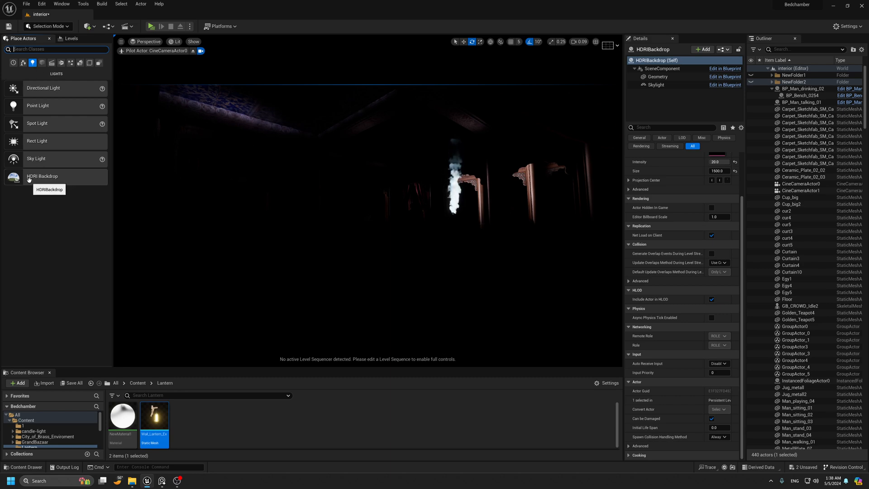
drag(45, 177, 379, 272)
key(w)
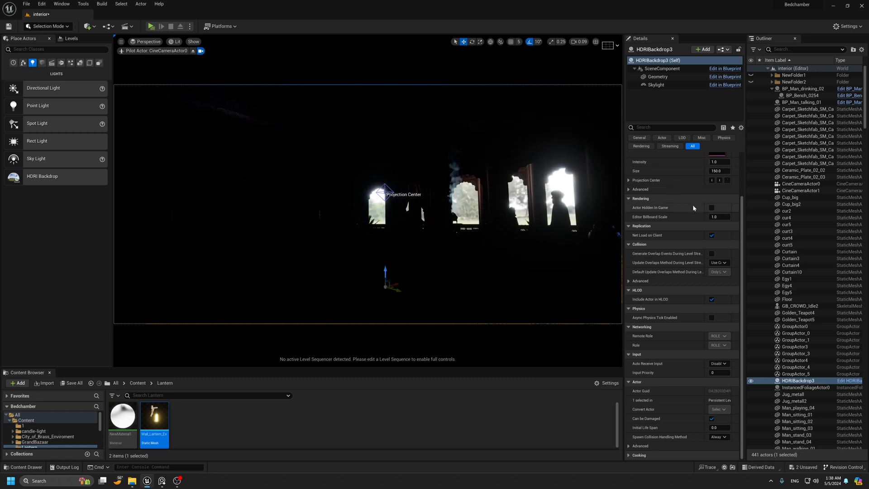
Set the new HDRI backdrop's size to 1500 and its intensity to 50.
scroll(694, 208, up, 4)
click(720, 232)
text(1500)
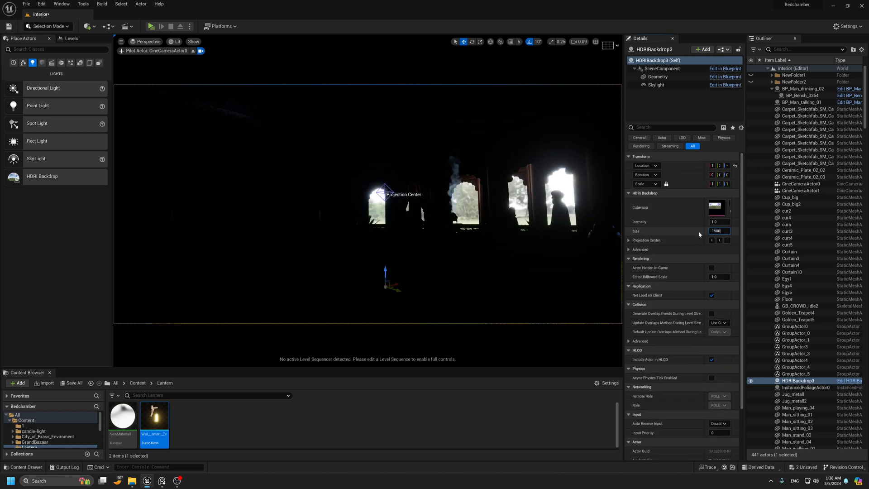
key(Return)
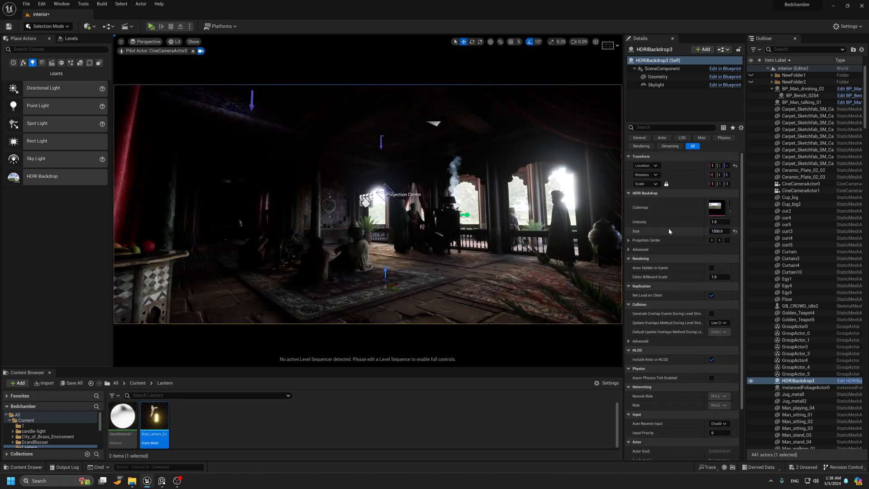
click(722, 222)
text(50)
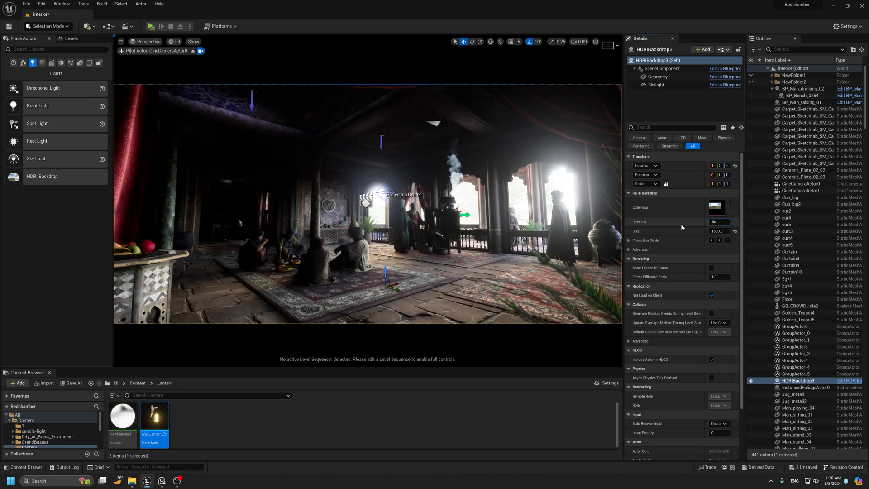
key(Return)
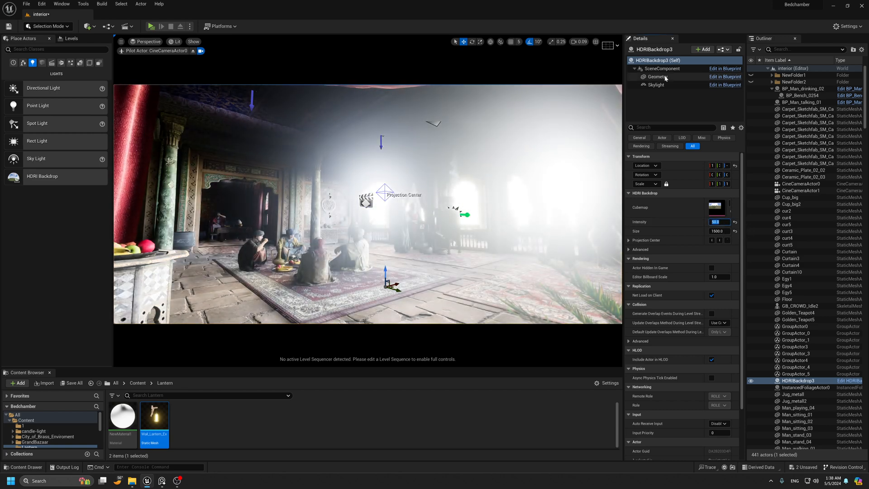
Set the source type of the new backdrop's Skylight component to SLS Specified Cubemap.
click(656, 85)
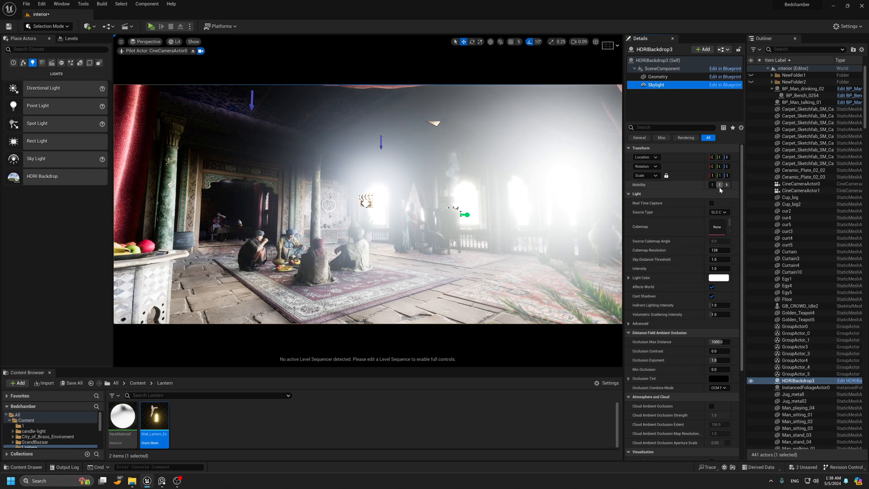
drag(745, 206, 767, 206)
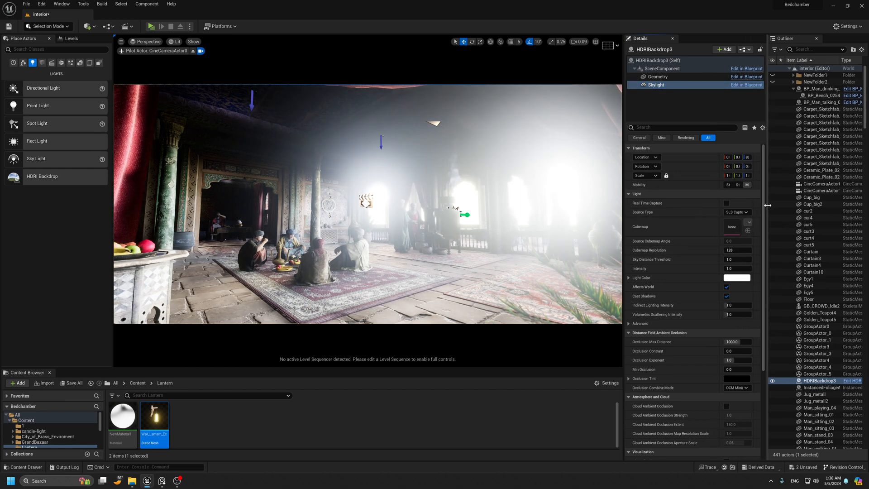
click(746, 213)
click(749, 226)
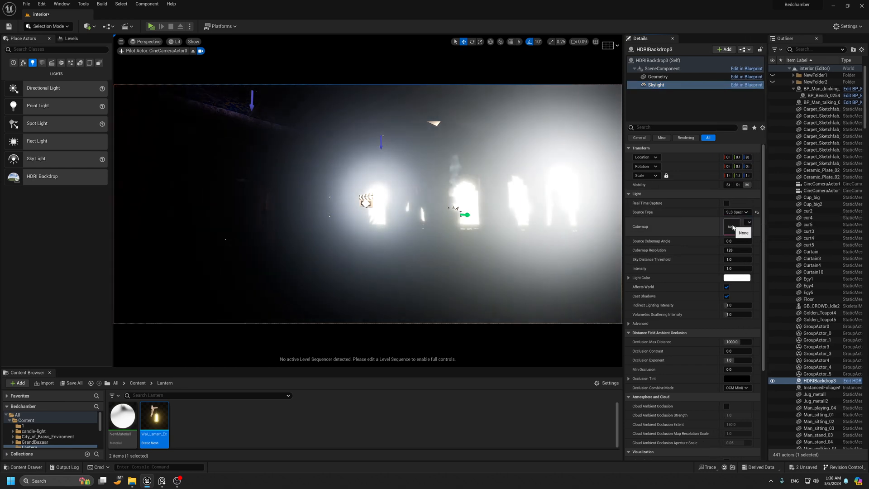
Assign the Sunset_4K texture as the cubemap of the new backdrop's Skylight component.
click(749, 222)
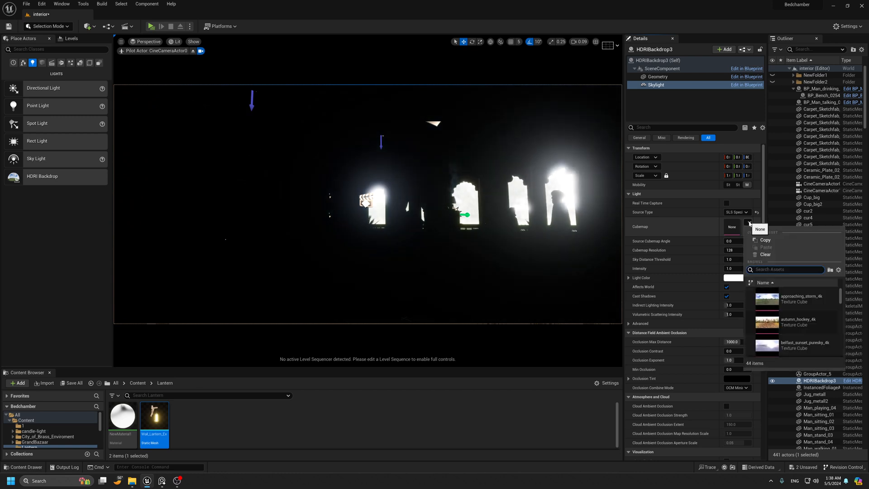
click(137, 383)
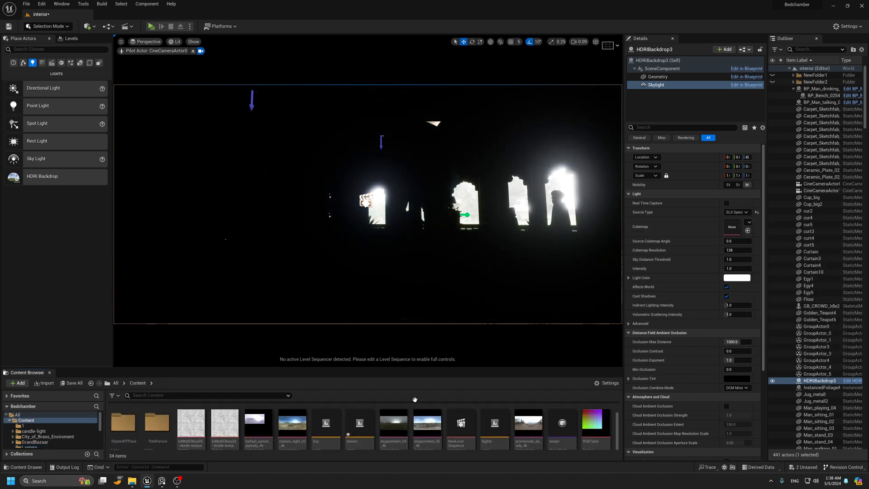
drag(415, 375, 416, 317)
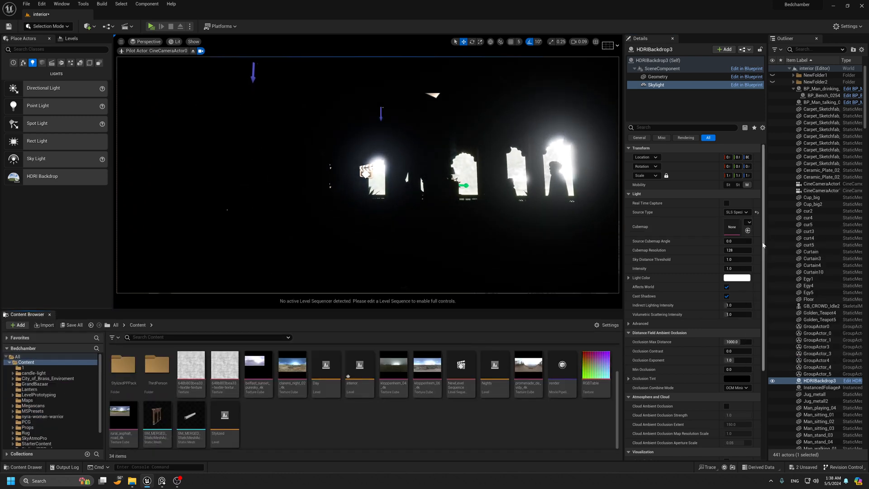
click(747, 226)
scroll(773, 321, down, 3)
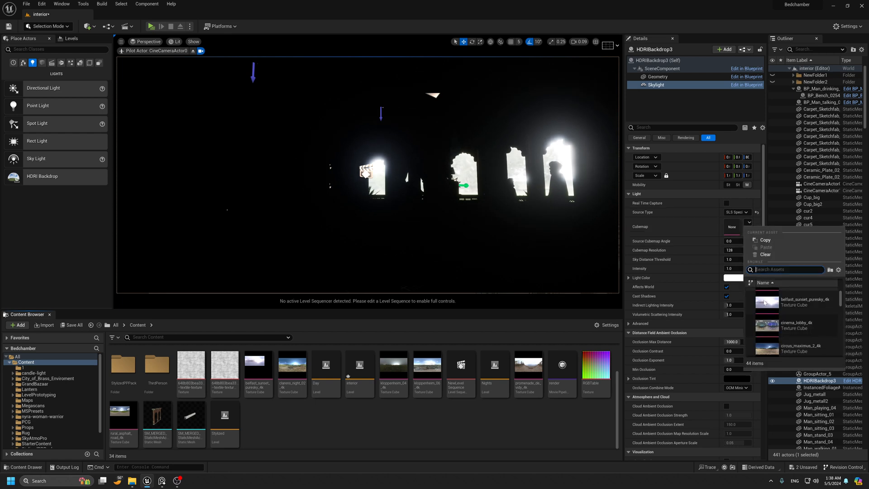
scroll(773, 321, down, 5)
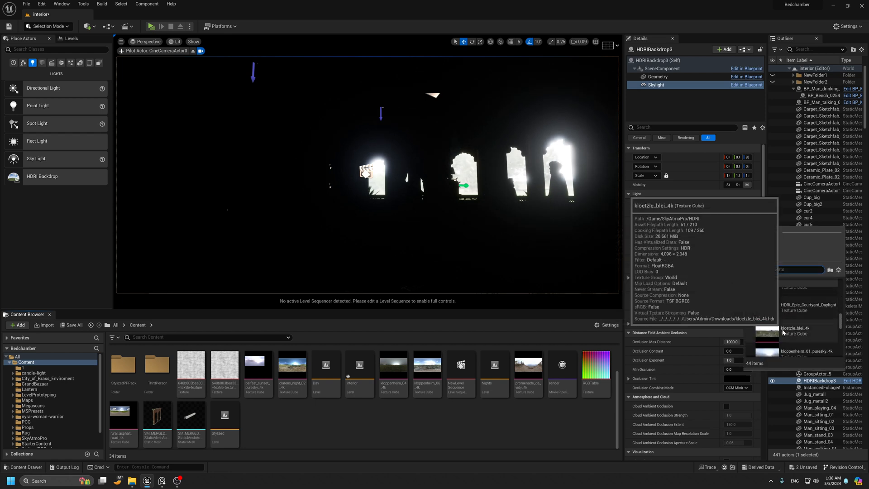
scroll(783, 334, down, 4)
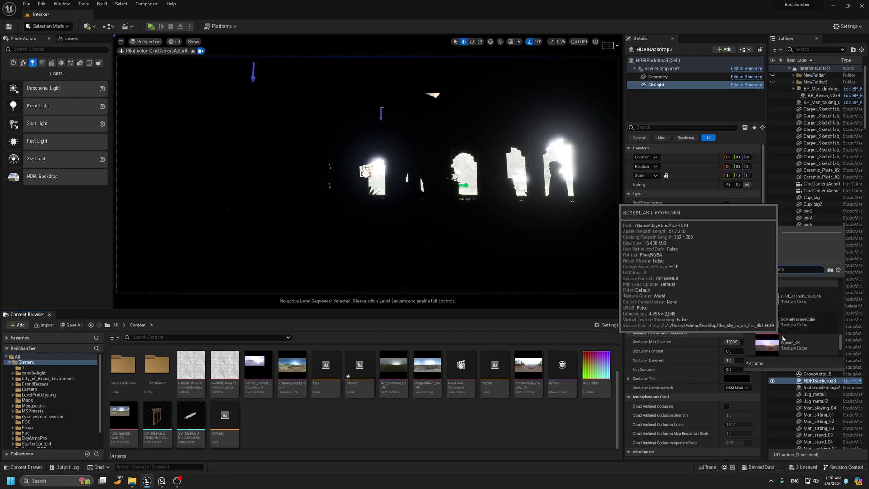
click(775, 324)
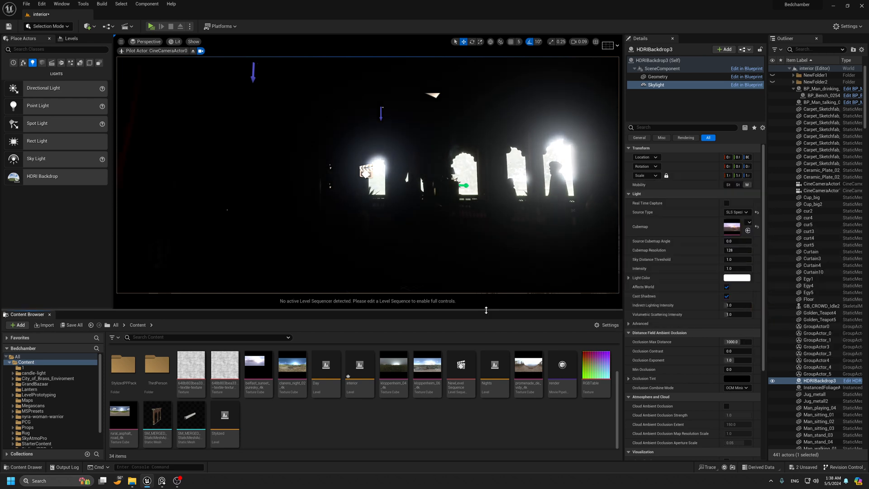
Locate the cubemap asset used by the original HDRIBackdrop in NewFolder2 within the project's content, and collapse the folder again.
drag(484, 309, 486, 338)
click(793, 82)
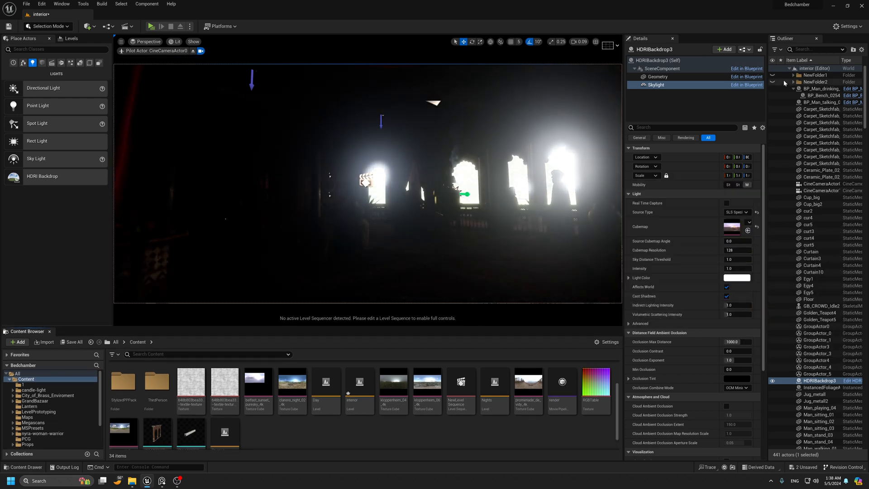
click(822, 103)
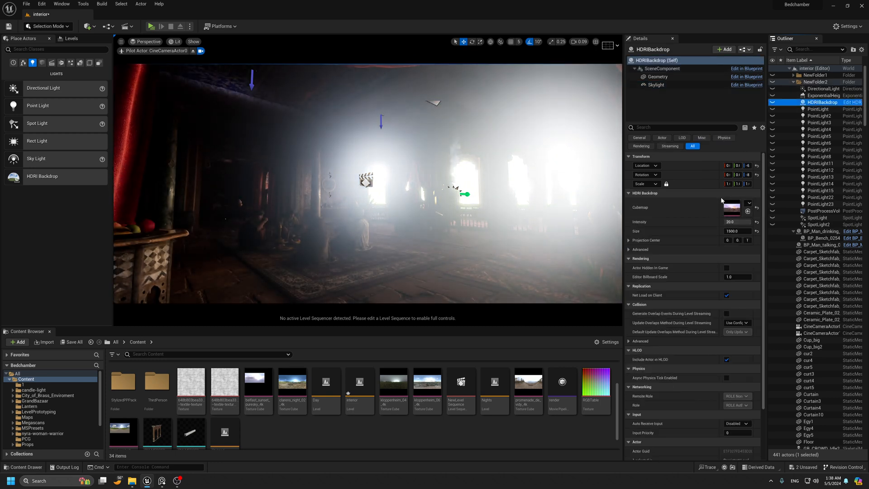
drag(719, 202, 700, 202)
click(736, 211)
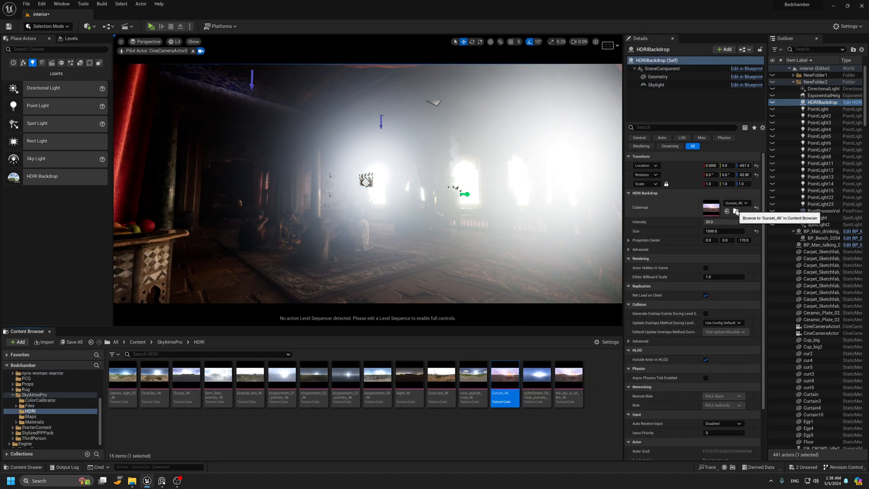
click(793, 82)
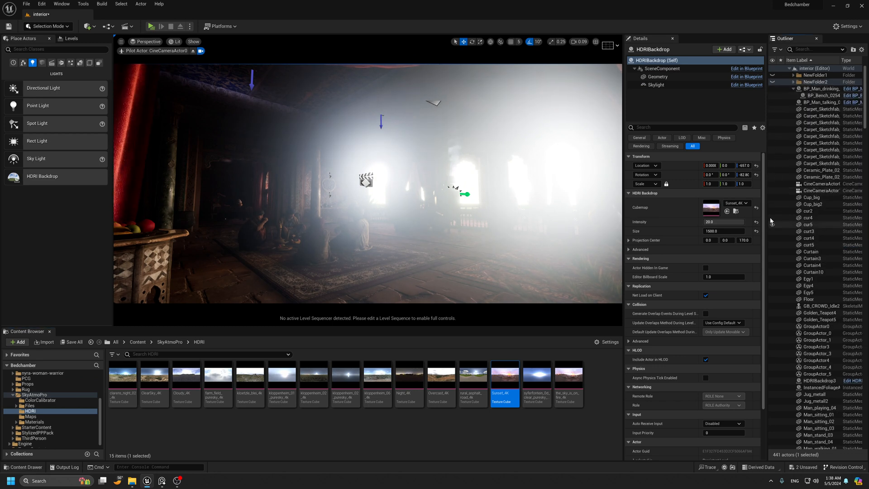
Assign Sunset_4K as the new HDRI backdrop's cubemap and set its Skylight component's intensity to 1500.
click(467, 168)
drag(501, 374, 708, 205)
click(656, 85)
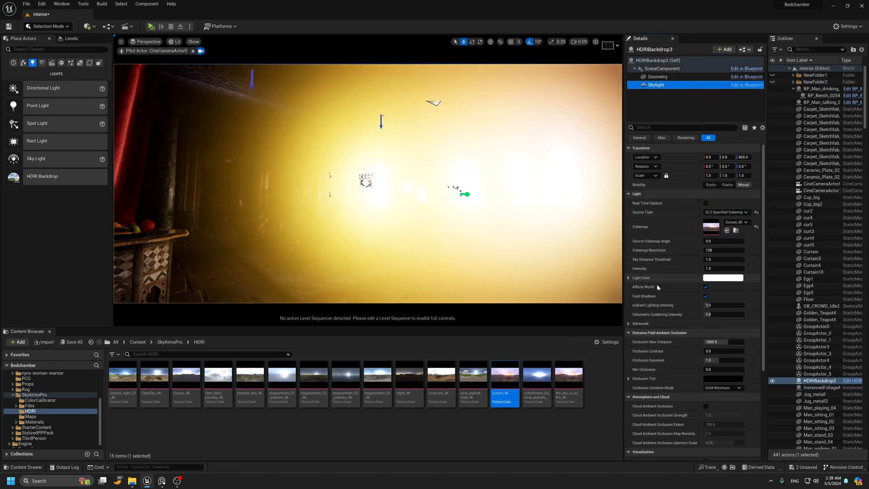
click(720, 268)
text(15)
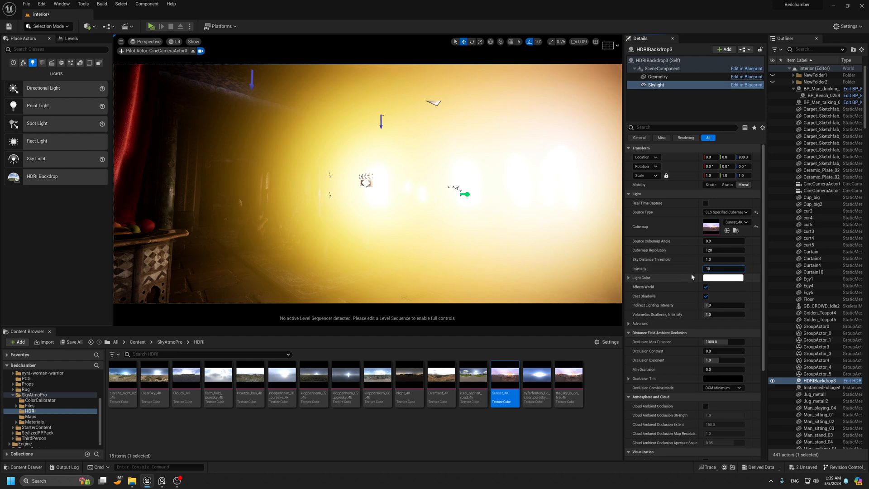
text(00)
key(Return)
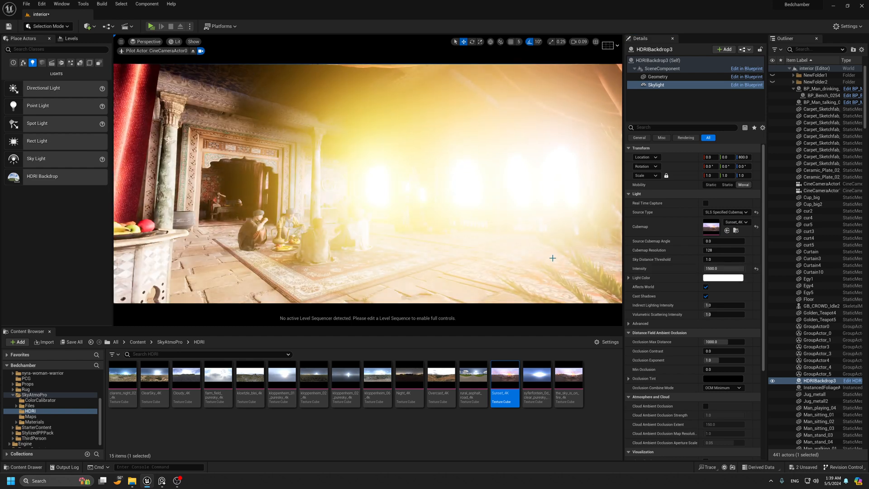
Find the Post Process Volume among the placeable actors and place one inside the bedchamber.
key(g)
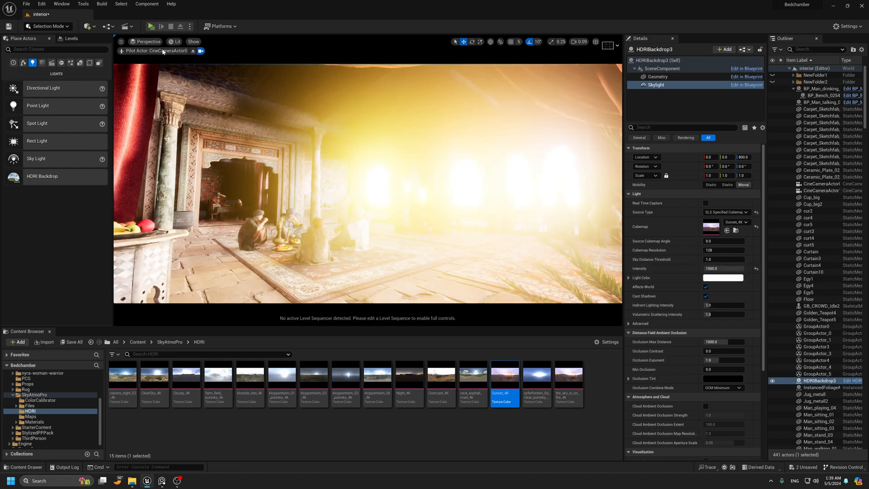
click(122, 41)
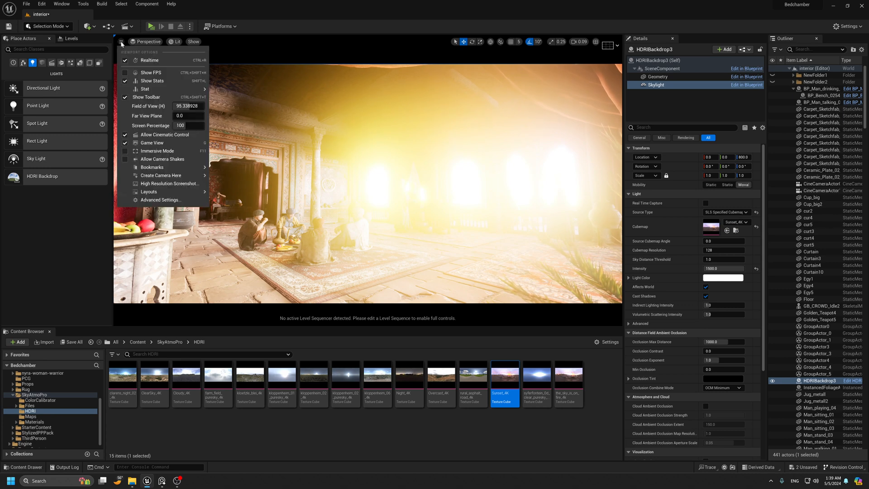
click(38, 49)
text(pos)
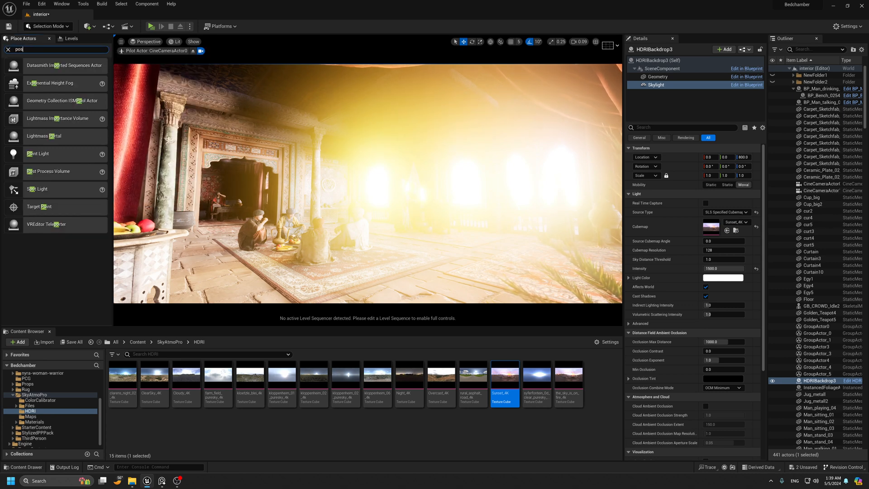
drag(40, 68, 339, 272)
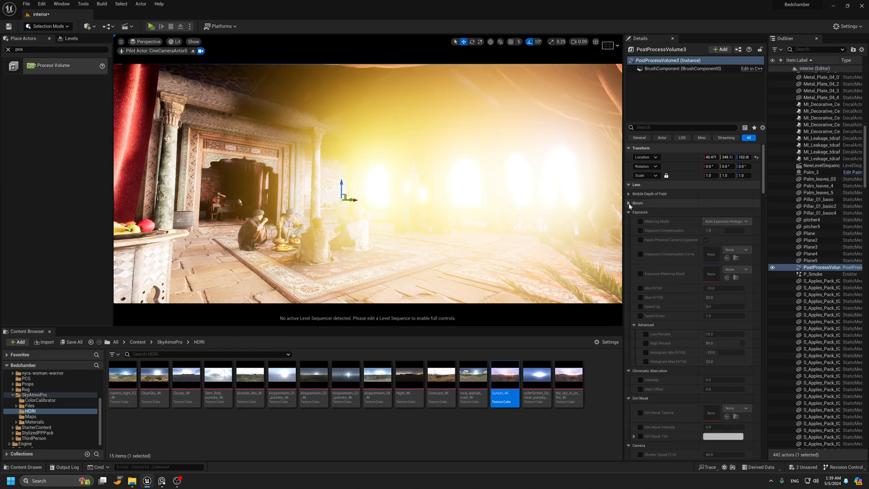
Override the Post Process Volume's bloom method and intensity, setting the bloom intensity to 0.
click(638, 204)
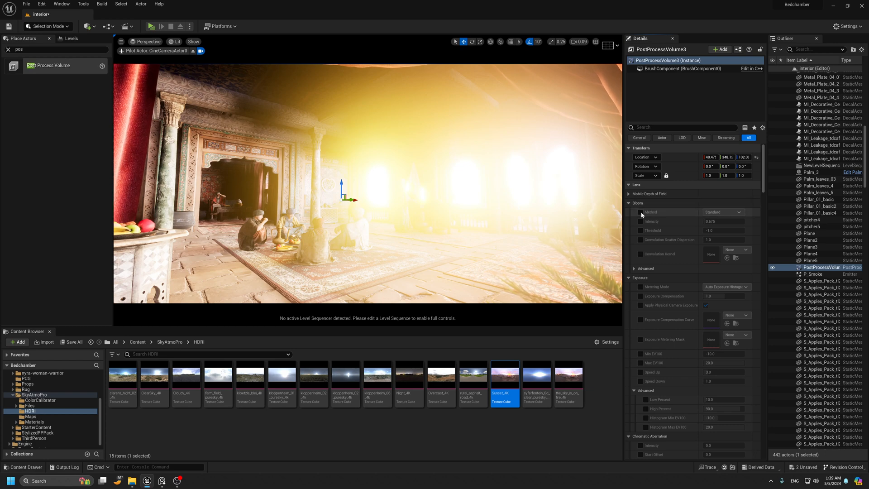
click(639, 221)
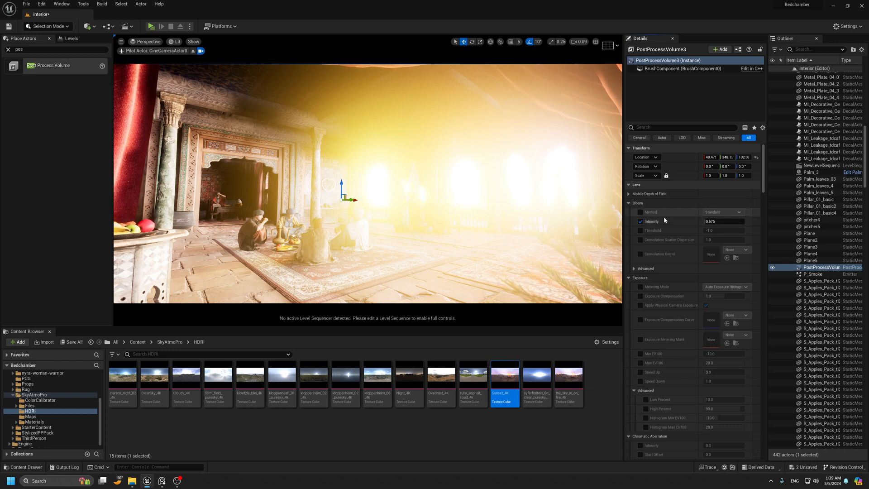
click(716, 222)
text(0)
key(Return)
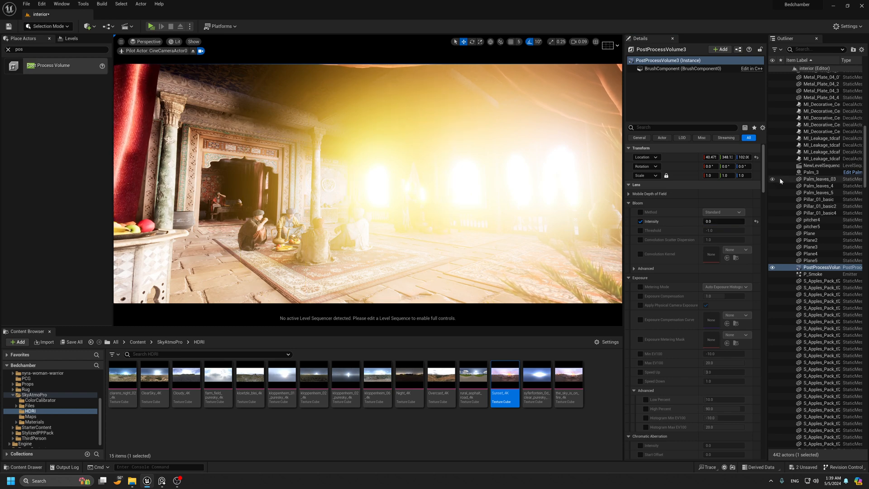
click(641, 212)
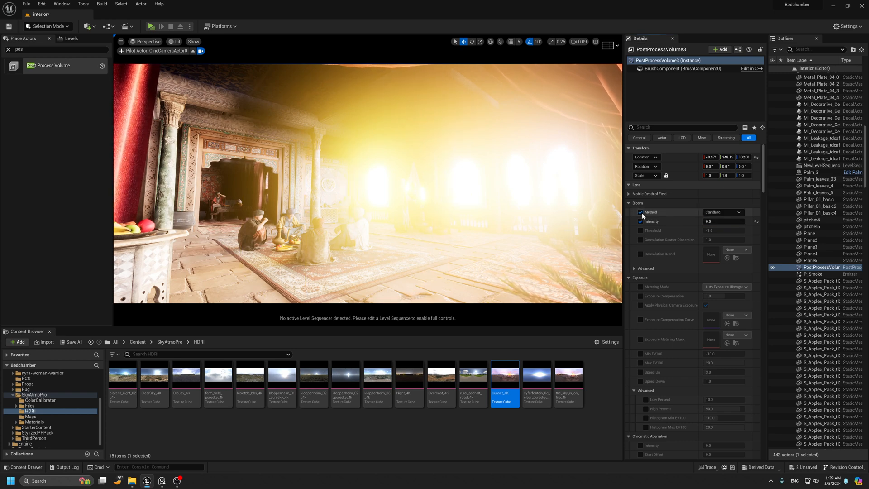
Override the volume's Metering Mode, Exposure Compensation, Min EV100 and Max EV100, setting both EV100 limits to 10.
click(640, 286)
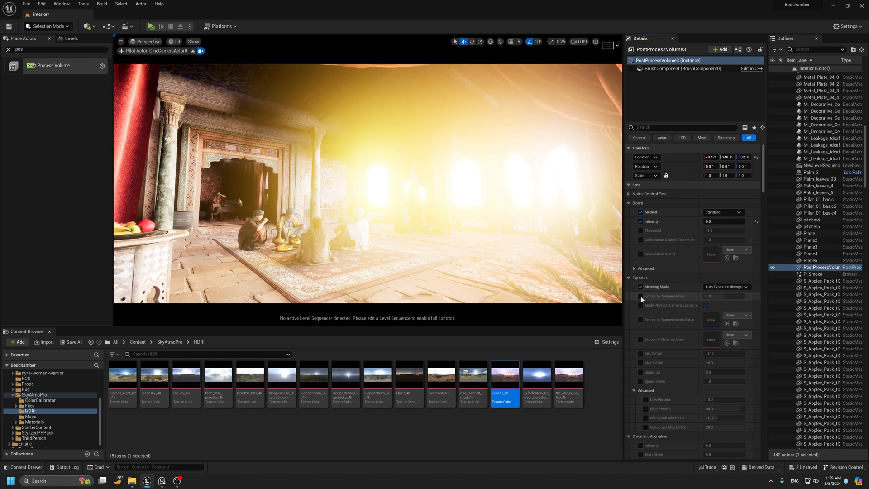
click(640, 296)
click(640, 353)
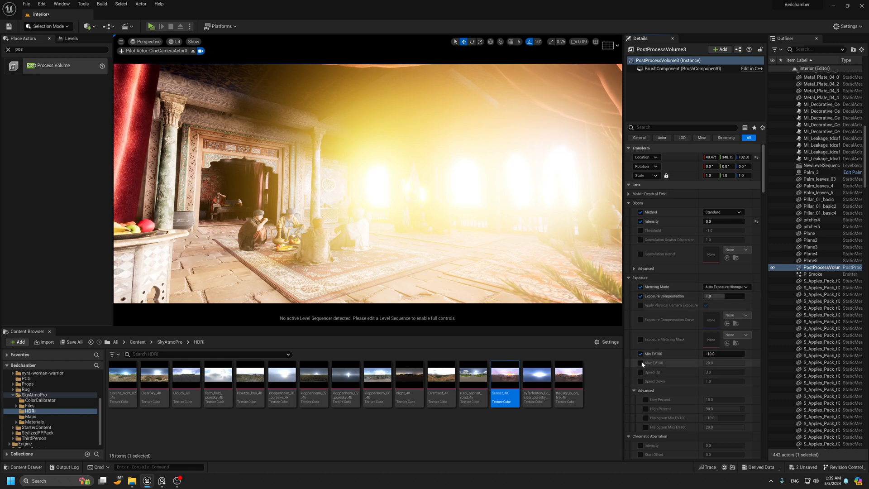
click(640, 363)
click(730, 353)
text(10)
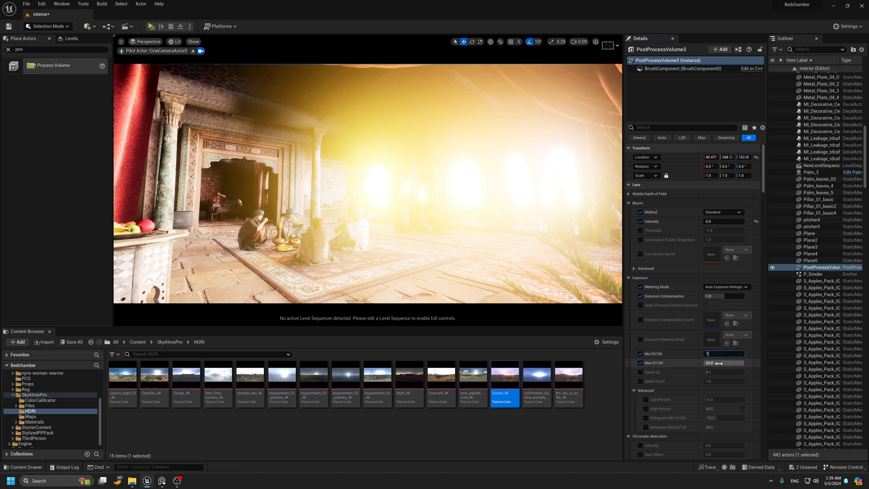
click(720, 362)
text(10)
key(Return)
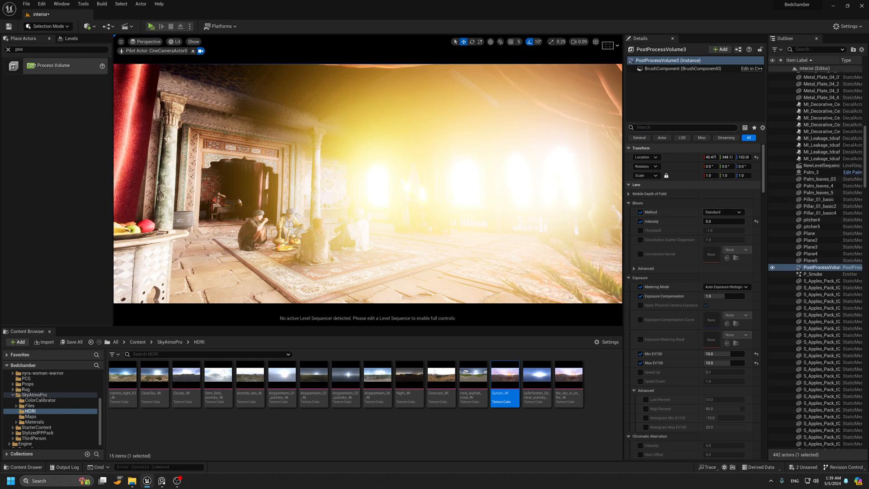
Find the Infinite Extent (Unbound) property of the Post Process Volume, enable it, and clear the property filter.
click(661, 127)
text(inb)
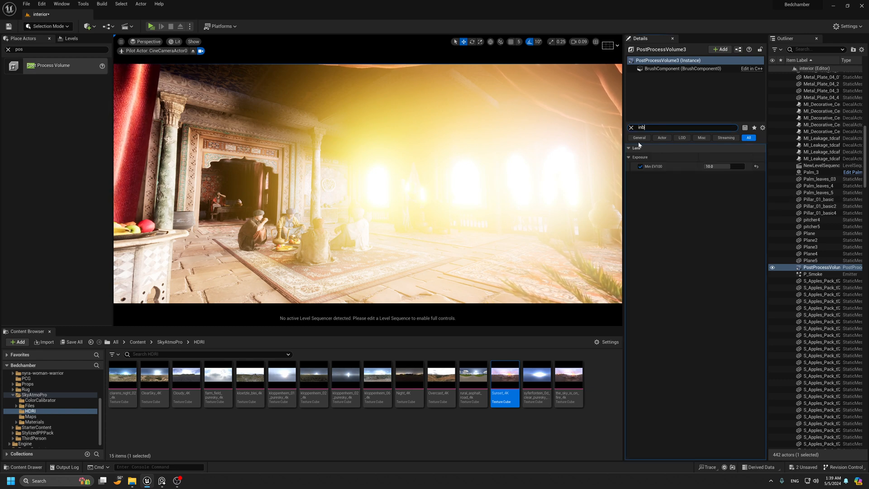
key(BackSpace)
text(f)
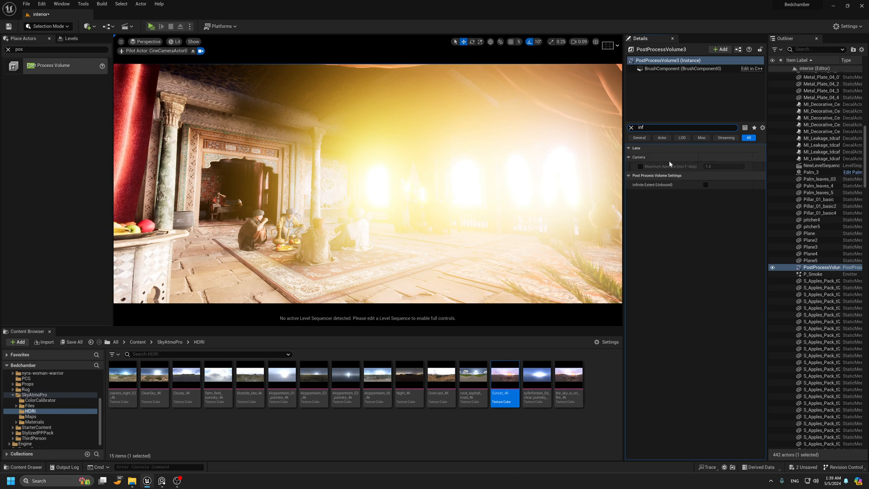
click(705, 184)
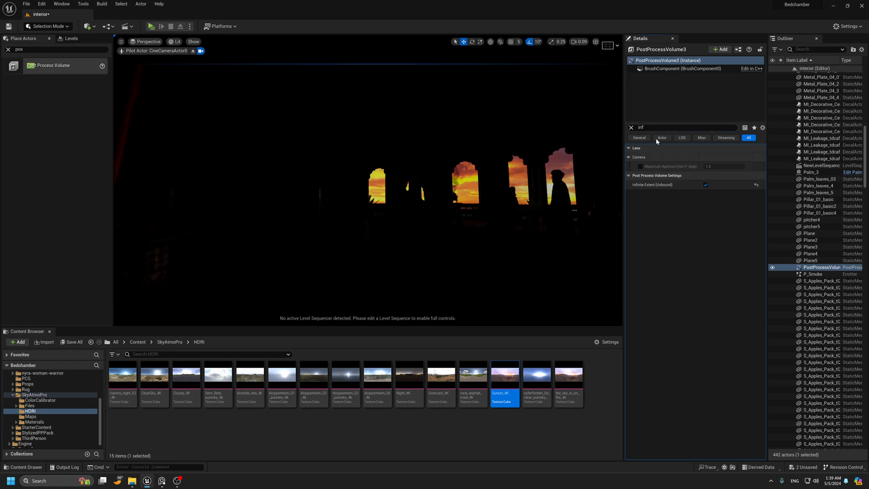
click(647, 127)
key(BackSpace)
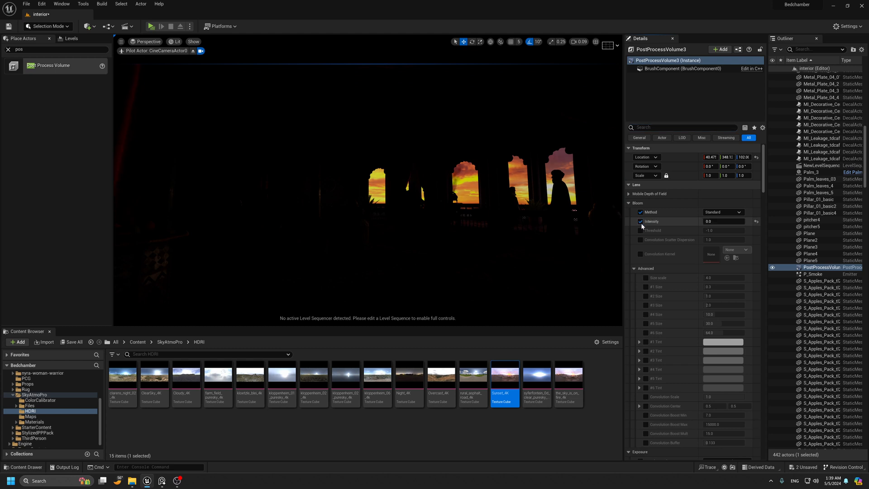
Turn off the volume's Min EV100, Max EV100, Exposure Compensation and Metering Mode overrides.
scroll(667, 309, down, 5)
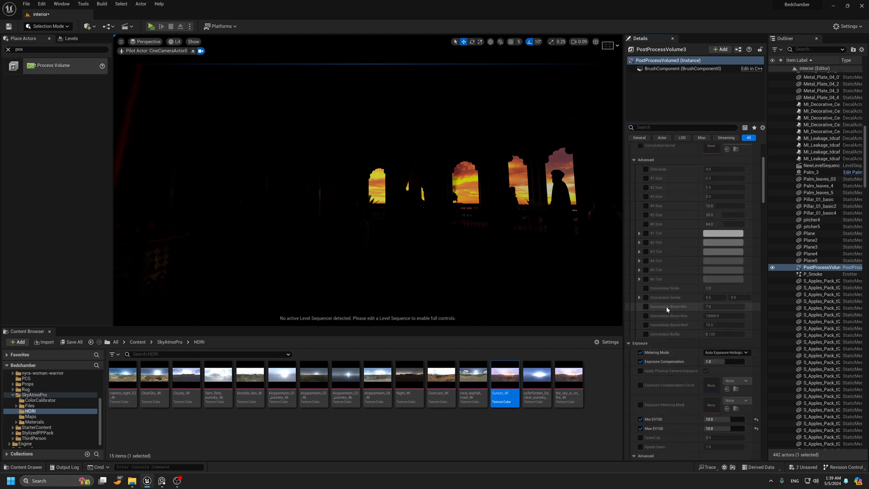
click(640, 420)
click(640, 429)
click(640, 361)
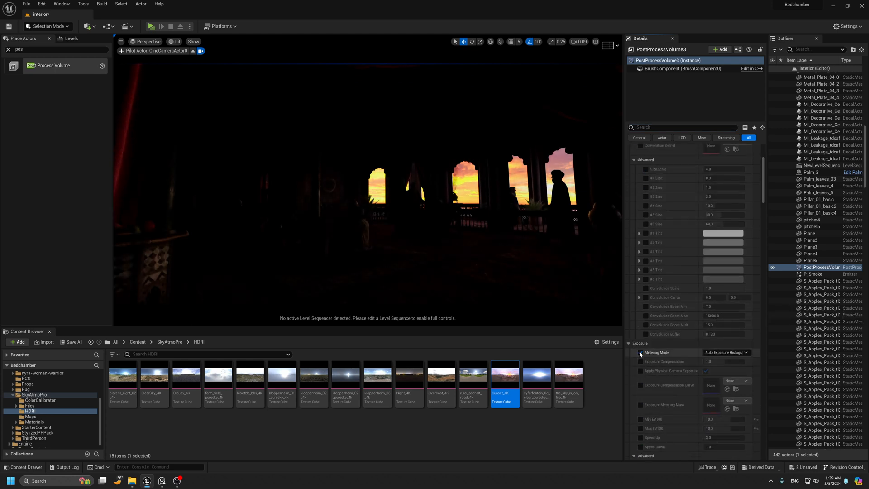
click(639, 352)
Turn off the Bloom Intensity override of the Post Process Volume.
scroll(669, 166, up, 3)
scroll(668, 165, up, 2)
click(639, 222)
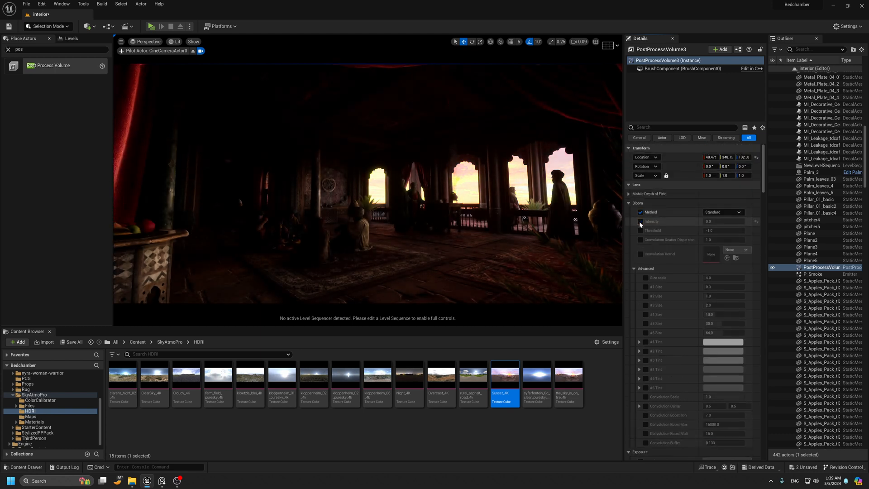
click(639, 221)
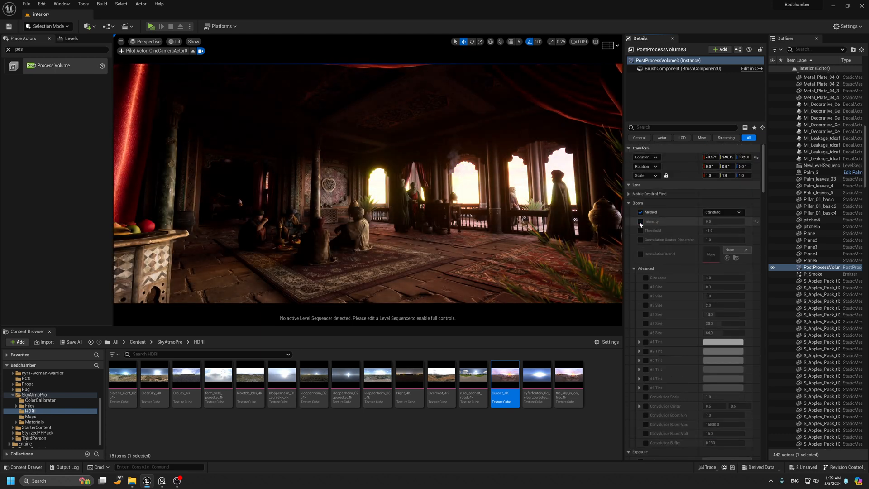
Re-enable the Min EV100 and Max EV100 exposure overrides of the Post Process Volume.
scroll(693, 227, down, 5)
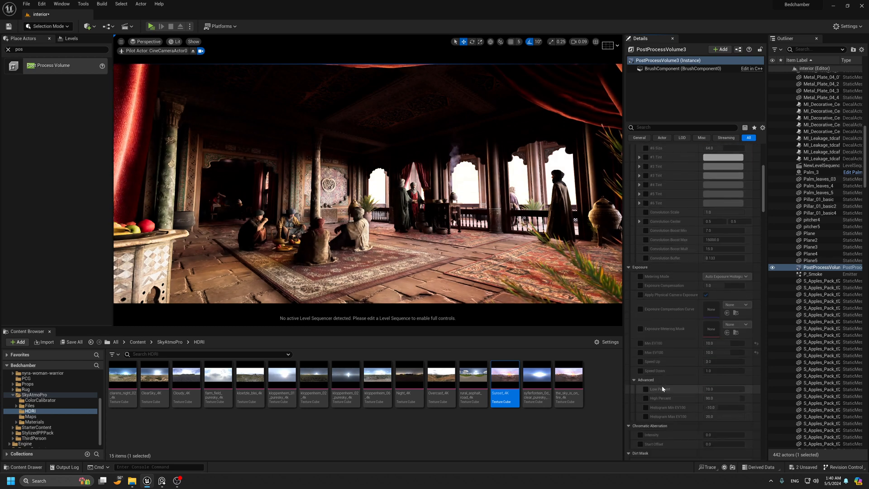
click(640, 343)
click(640, 352)
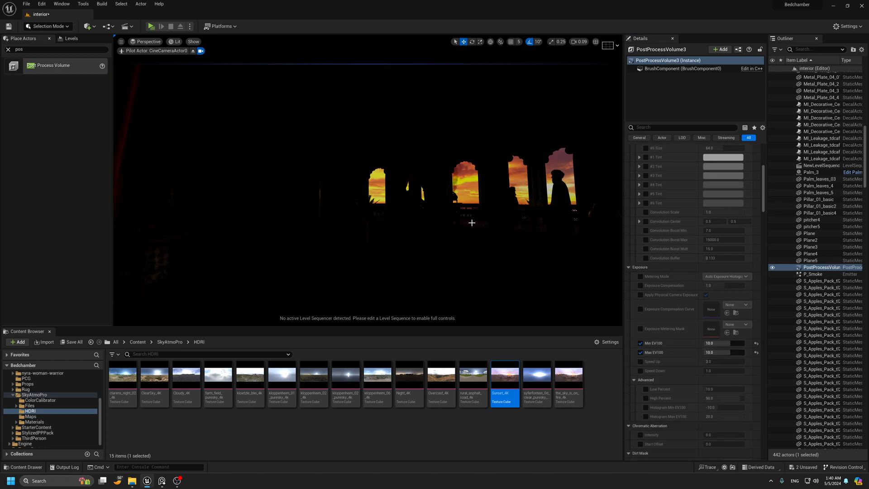
Switch to the reference board, examine the Base Light image and the other lighting stages, and return to the level editor.
key(g)
key(g)
mouse_move(147, 482)
click(163, 483)
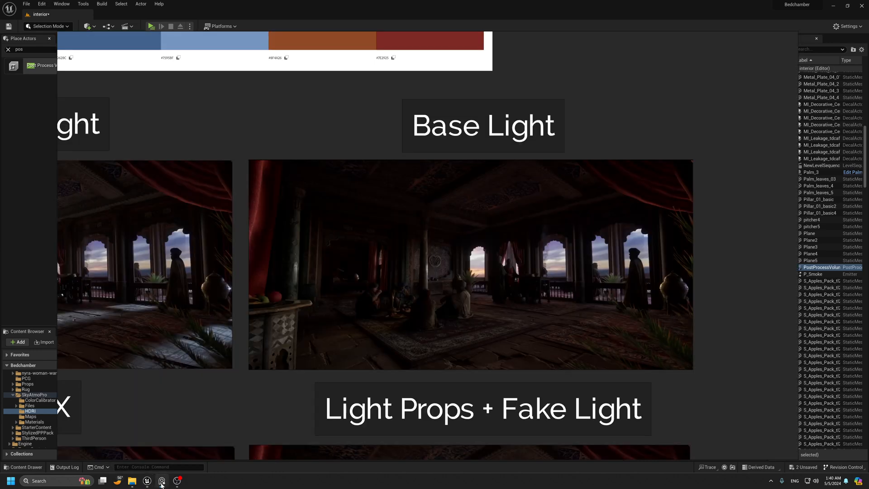
scroll(415, 163, down, 4)
middle_drag(417, 168, 569, 162)
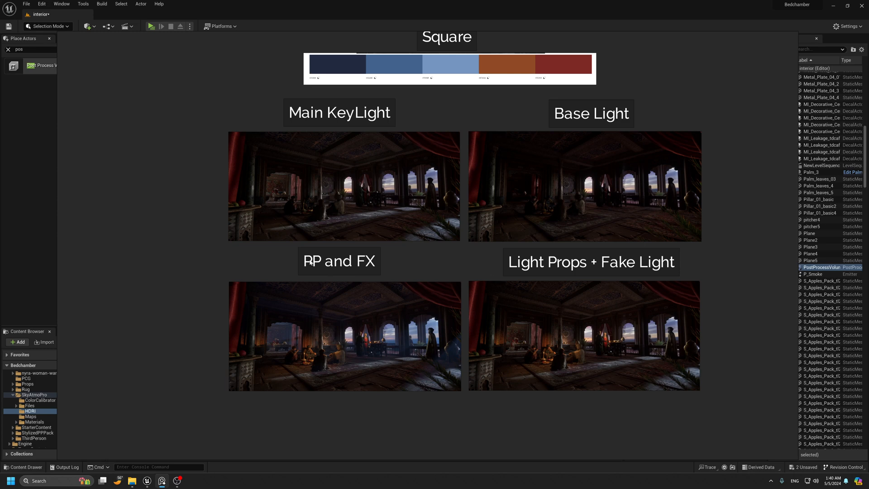
click(160, 483)
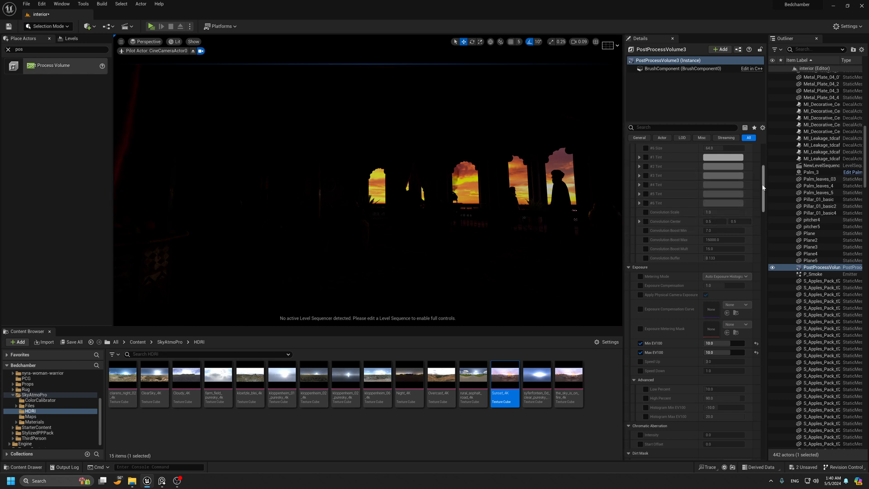
Override the volume's Local Exposure, setting Middle Grey Bias to 1 and Shadow Contrast Scale to 0.5.
scroll(405, 237, up, 5)
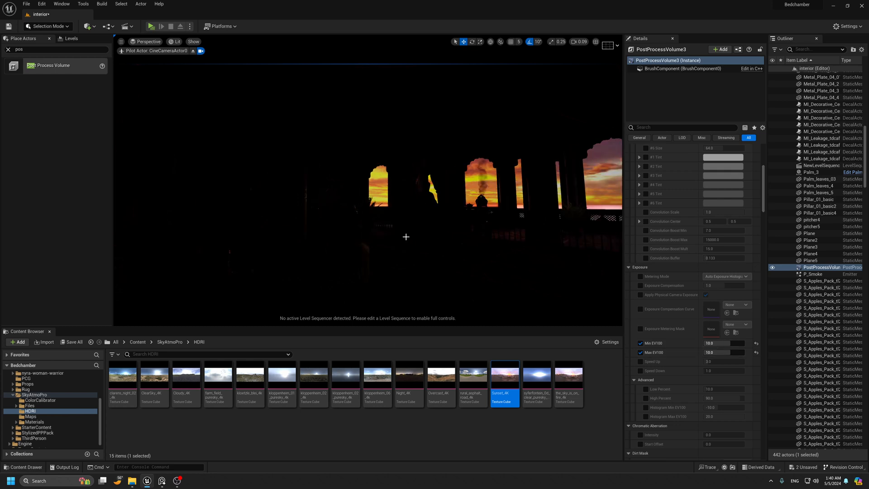
scroll(391, 220, down, 5)
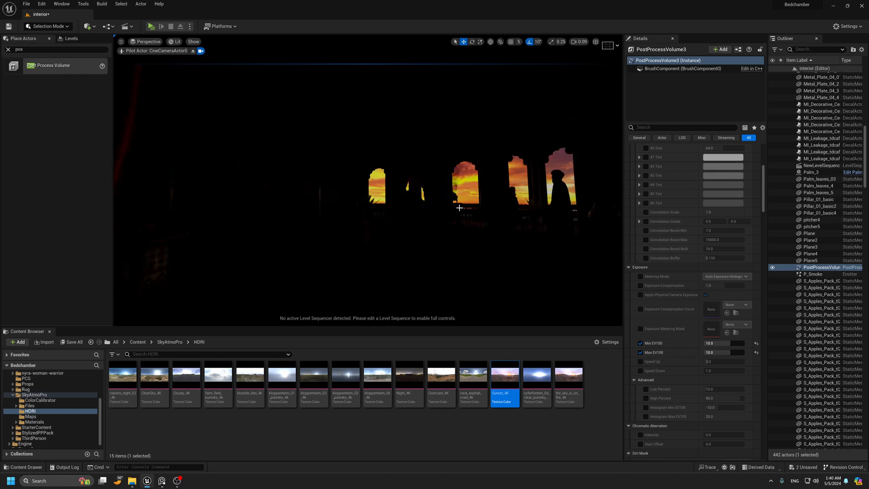
scroll(721, 329, down, 3)
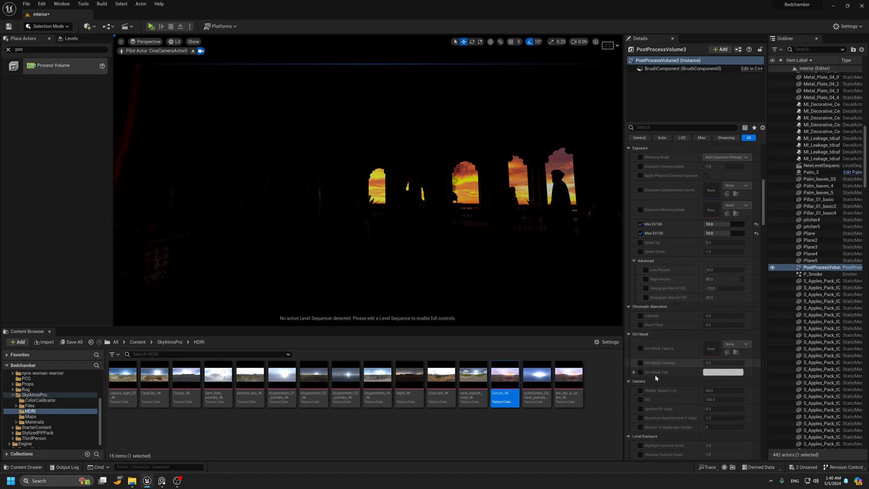
scroll(638, 360, down, 5)
click(640, 389)
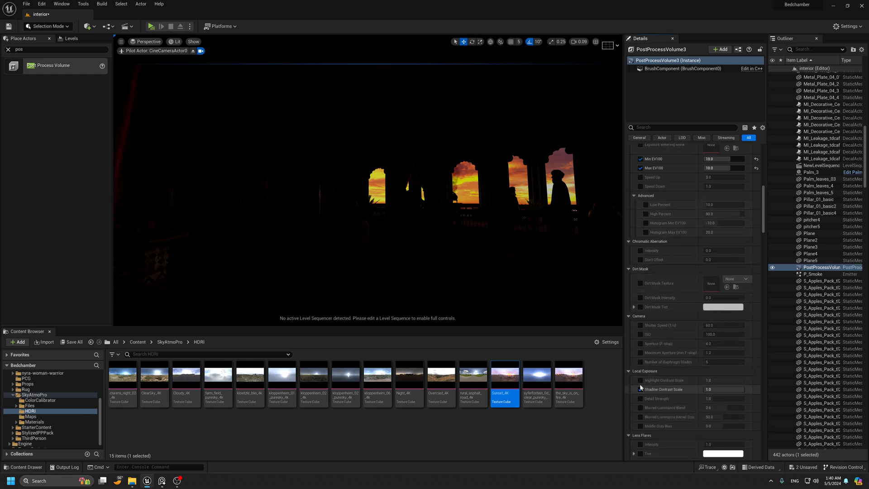
click(639, 426)
click(723, 426)
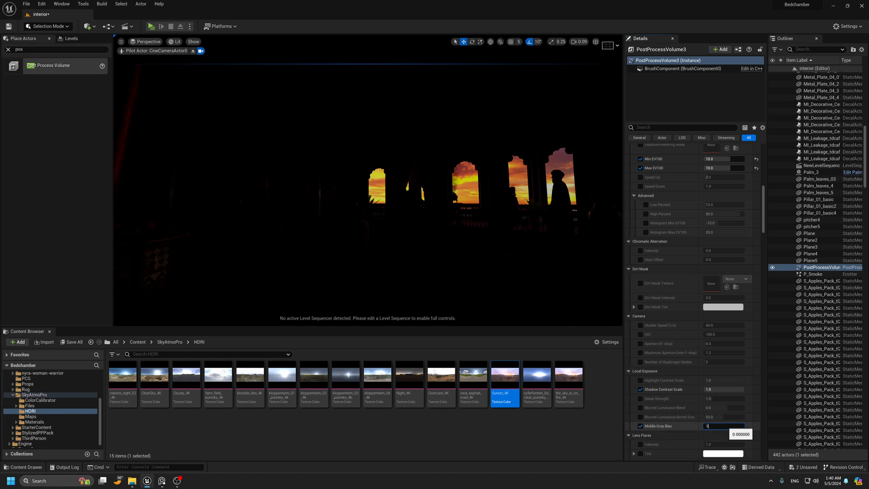
click(723, 389)
key(BackSpace)
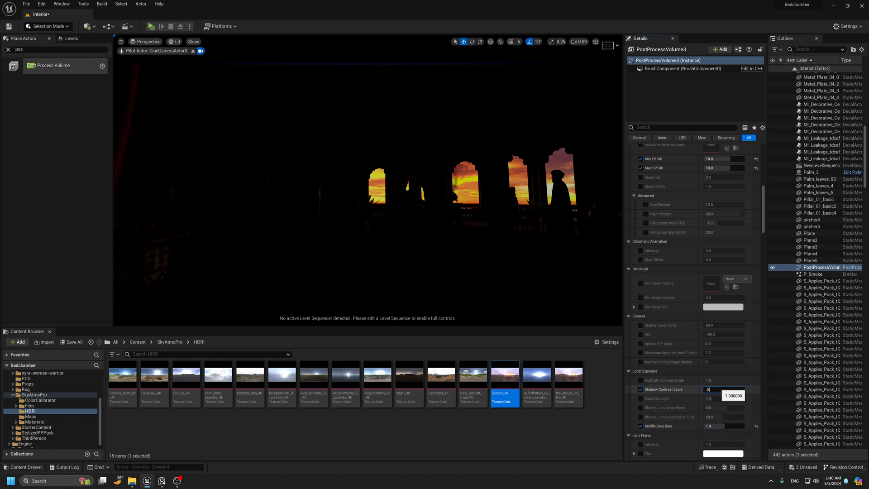
text(.5)
key(Return)
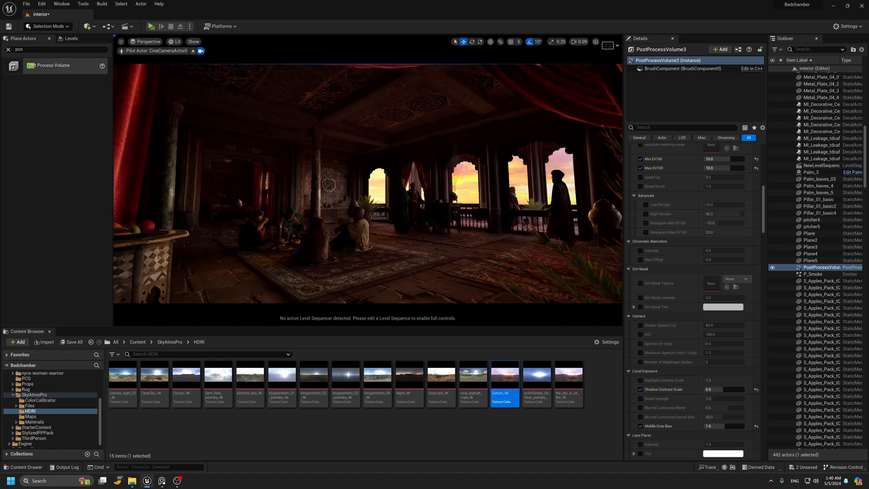
Select the HDRI Backdrop together with the Post Process Volume and group both in a new Outliner folder.
scroll(831, 143, up, 8)
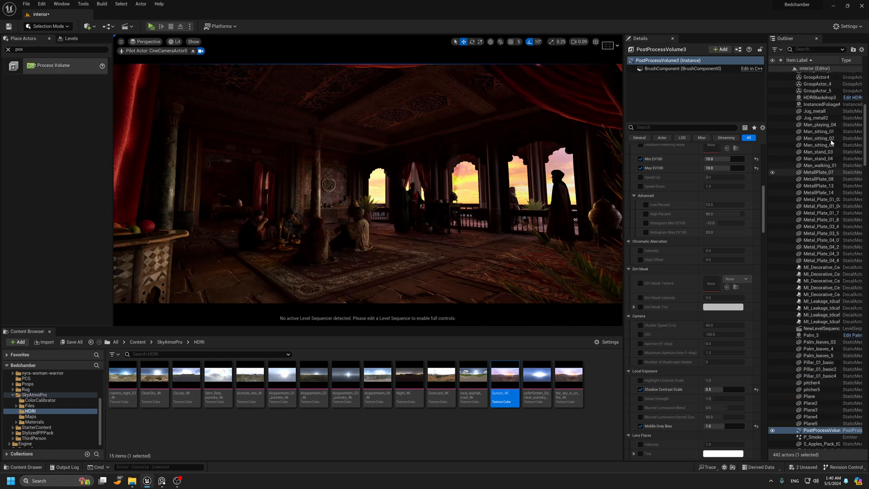
scroll(831, 143, up, 14)
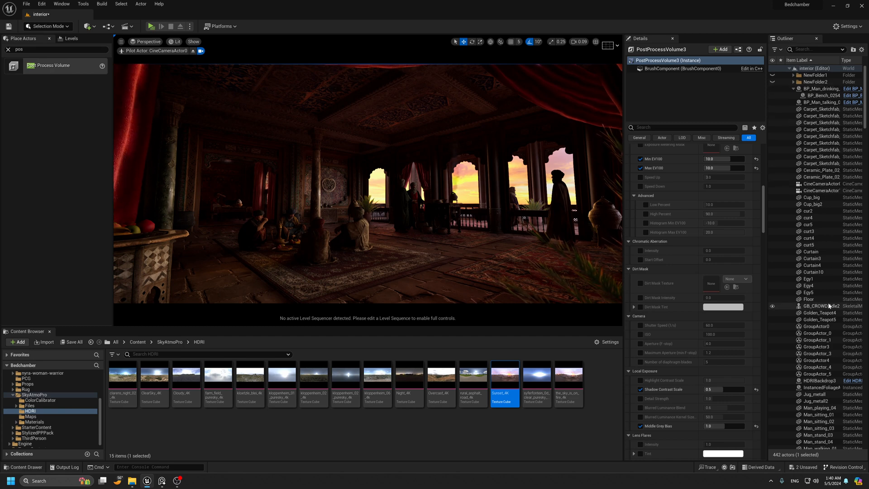
ctrl+click(517, 177)
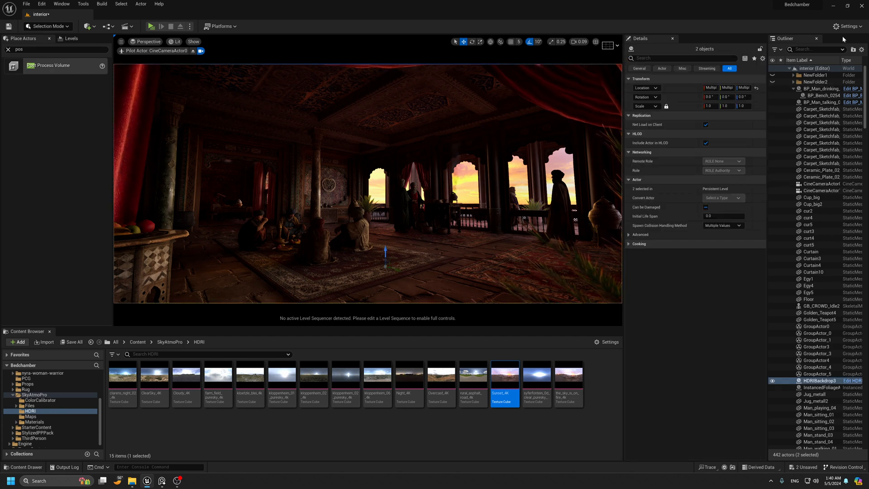
click(853, 50)
Compare the interior with the HDRI Backdrop hidden and shown, and inspect the shot without editor overlays.
click(814, 96)
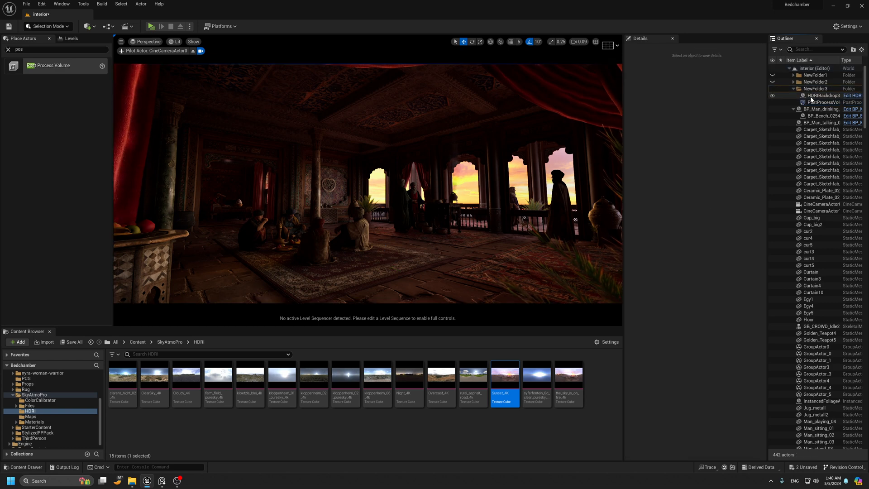
click(772, 95)
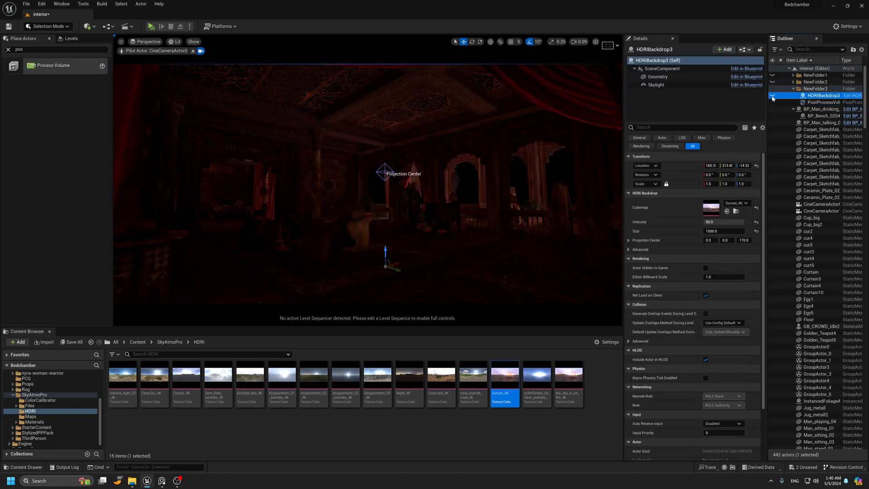
click(772, 95)
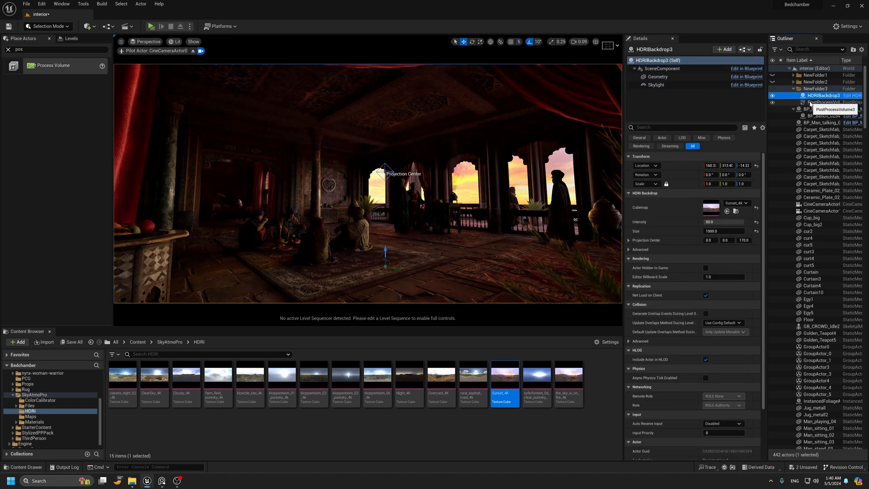
click(538, 178)
key(g)
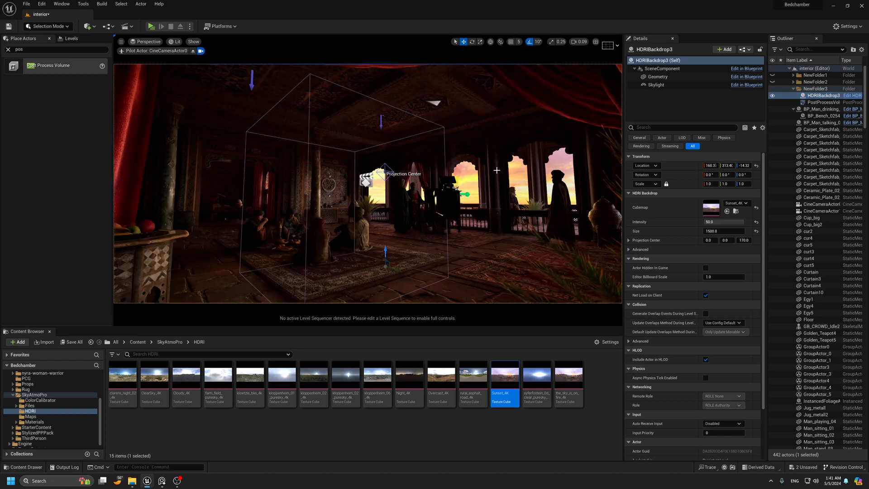
key(g)
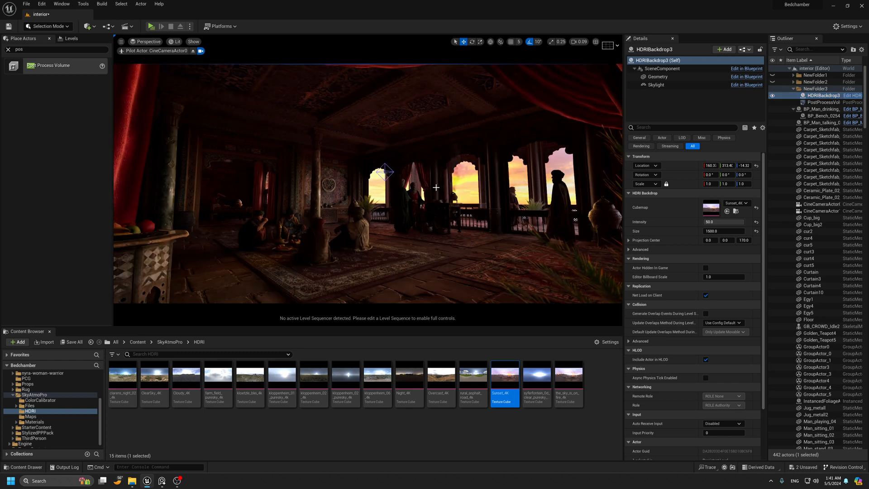
key(g)
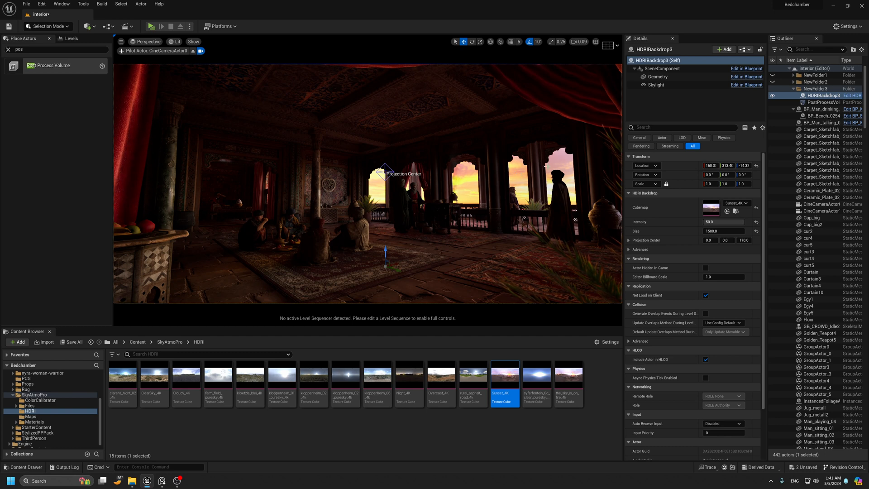
Set the HDRI Backdrop's Intensity to 10 and rotate it to 60° around the Z axis.
click(718, 222)
key(Return)
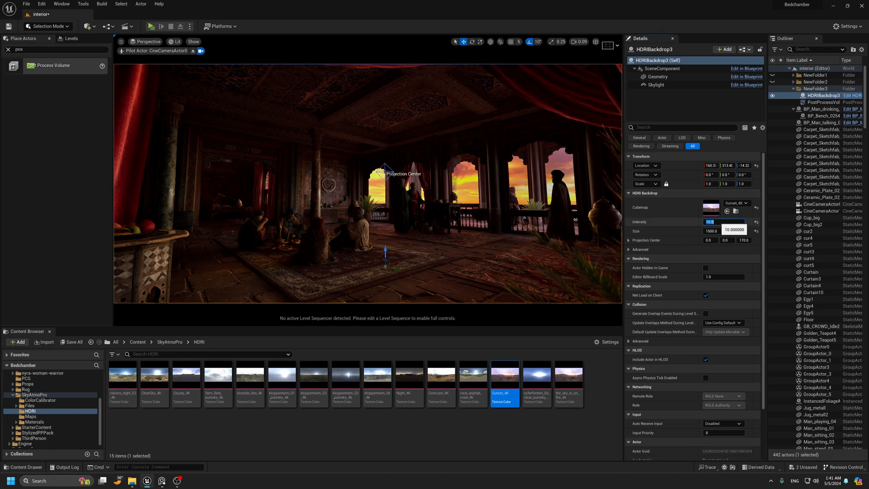
right_click(465, 243)
key(e)
drag(387, 273, 422, 273)
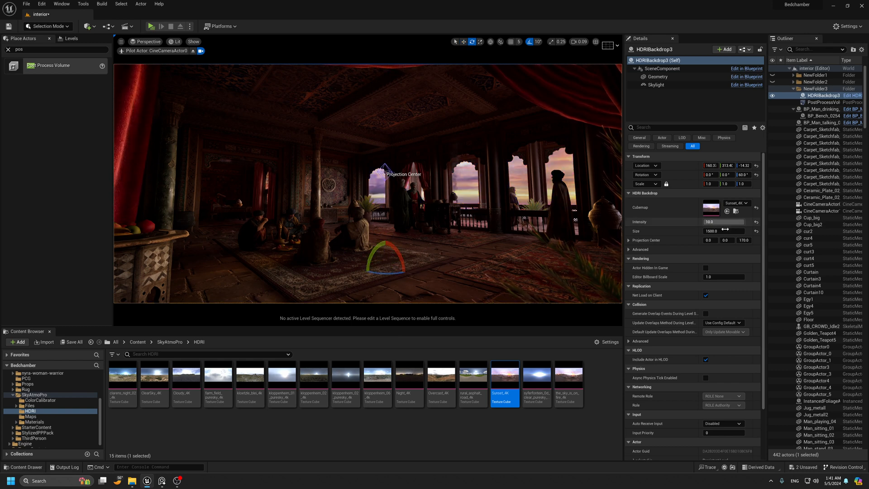
Set the HDRI Backdrop's Intensity to 20 and preview the scene without editor overlays.
click(724, 221)
text(20)
key(Return)
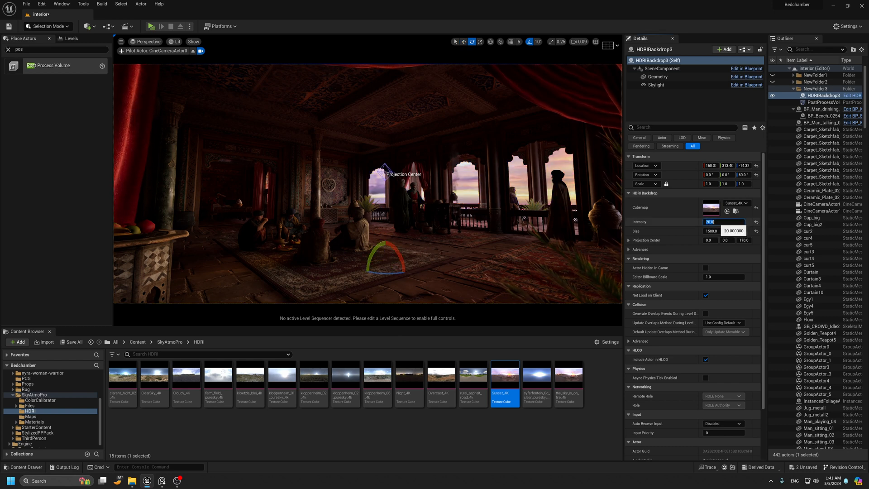
click(556, 196)
key(g)
key(g)
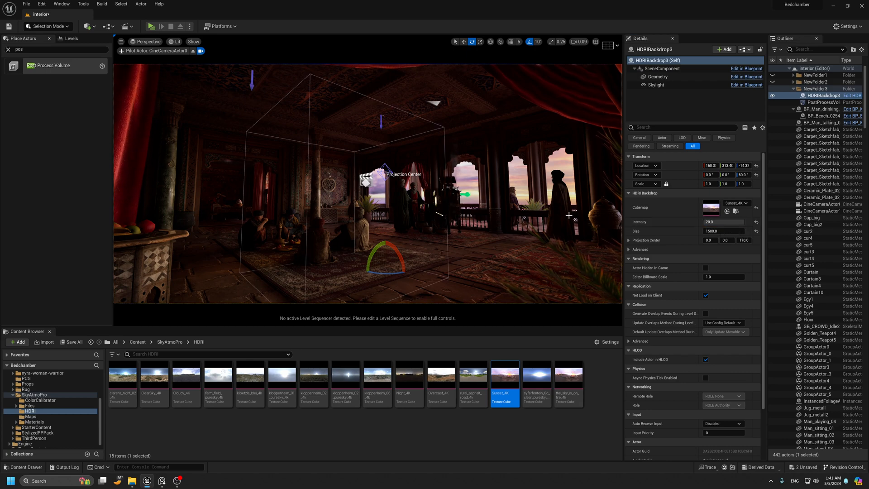
Adjust the camera framing, comparing it with the Base Light image on the reference board, and enlarge the viewport area.
mouse_move(498, 203)
right_down()
mouse_move(514, 190)
mouse_move(606, 199)
mouse_move(500, 209)
mouse_move(509, 211)
right_up()
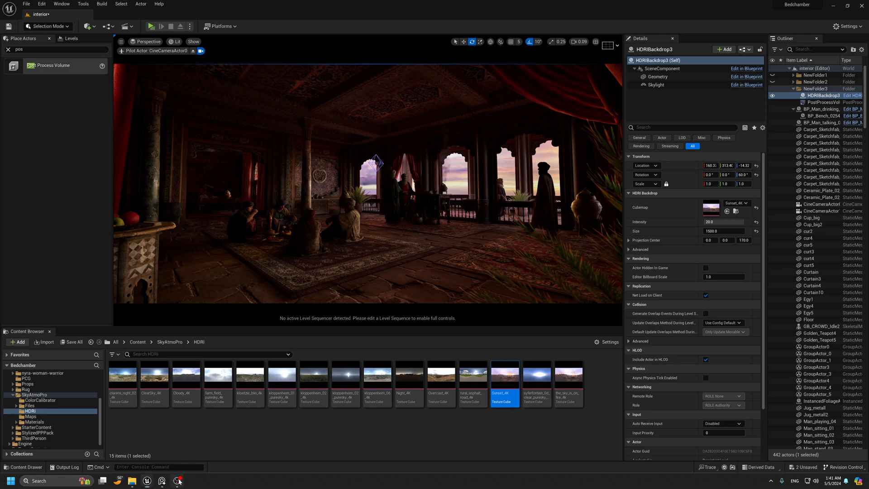
click(162, 481)
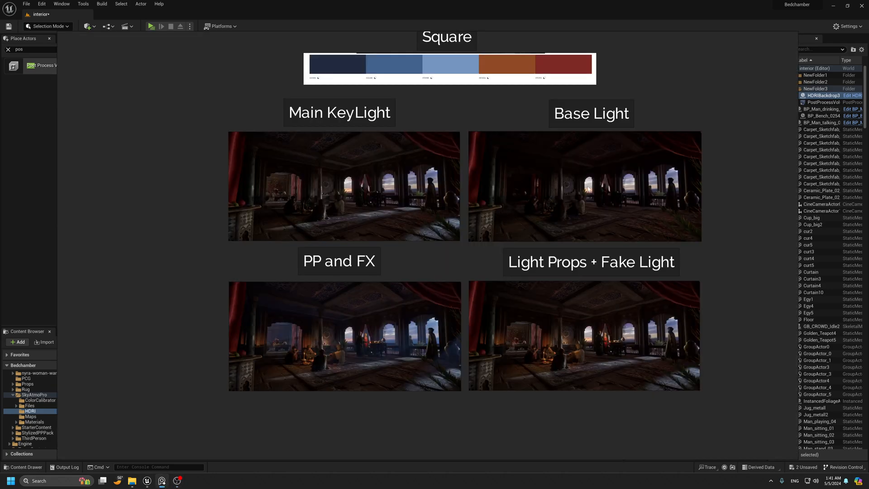
scroll(587, 188, up, 4)
key(alt+Tab)
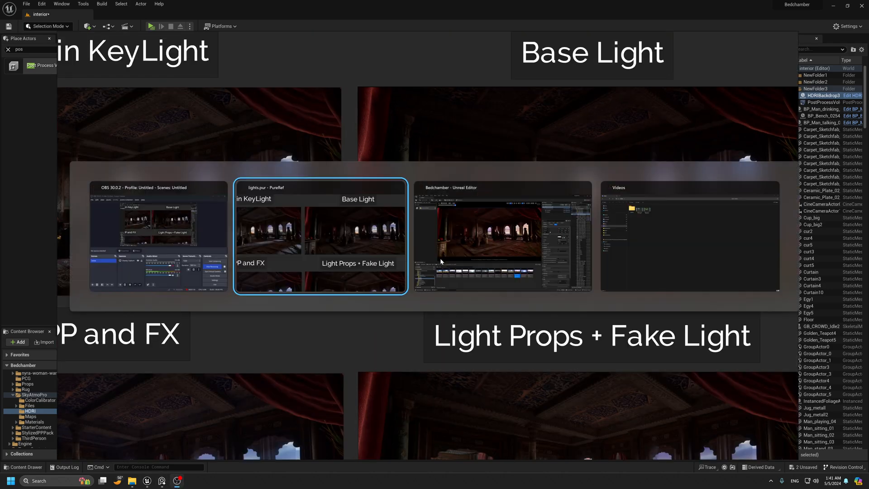
click(440, 258)
right_drag(457, 209, 455, 201)
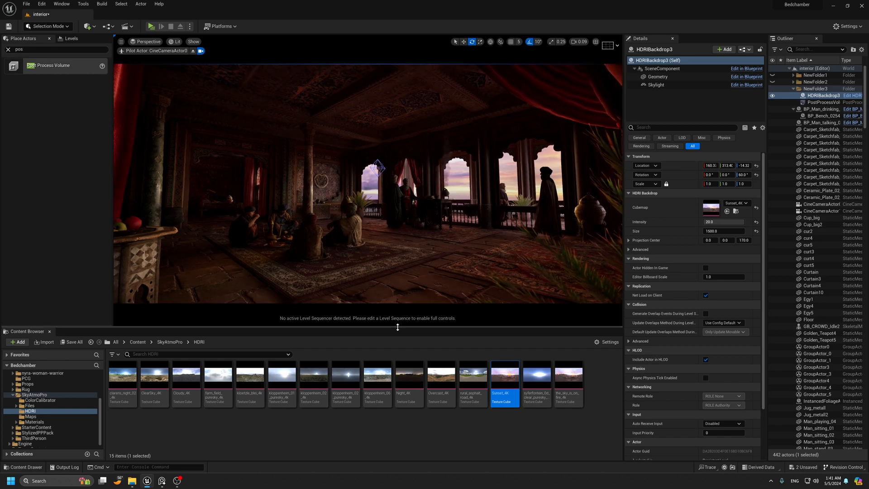
drag(398, 323, 398, 355)
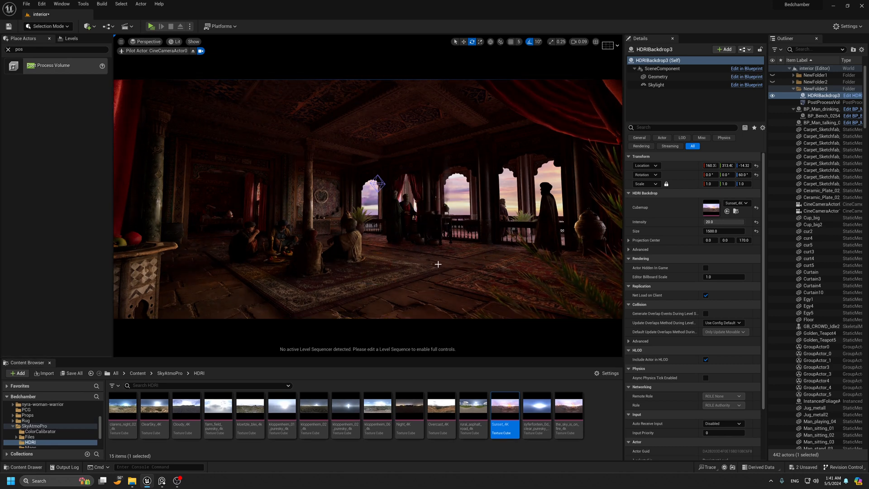
Select the Post Process Volume and bring up its Color Grading settings.
click(817, 102)
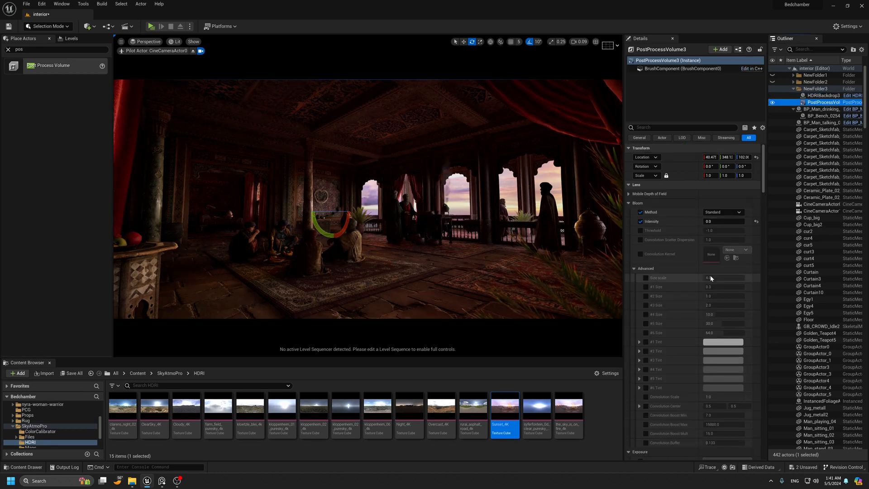
scroll(660, 262, down, 15)
scroll(661, 295, down, 10)
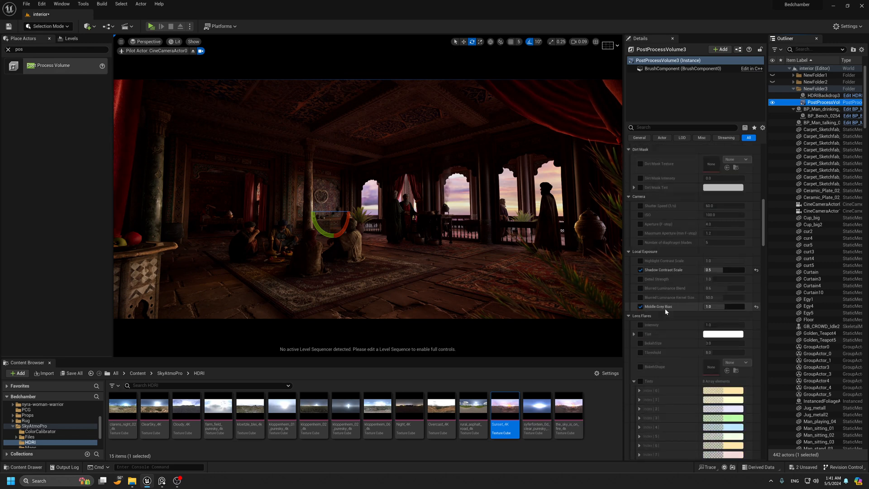
click(640, 270)
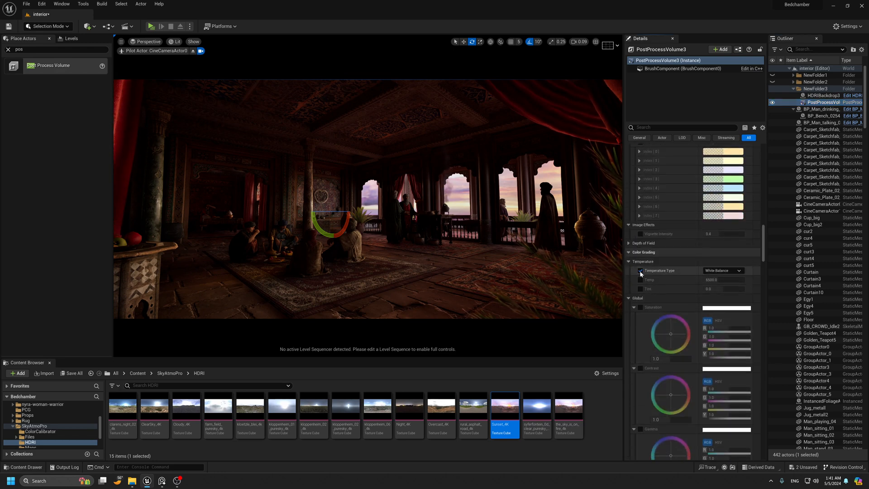
click(639, 280)
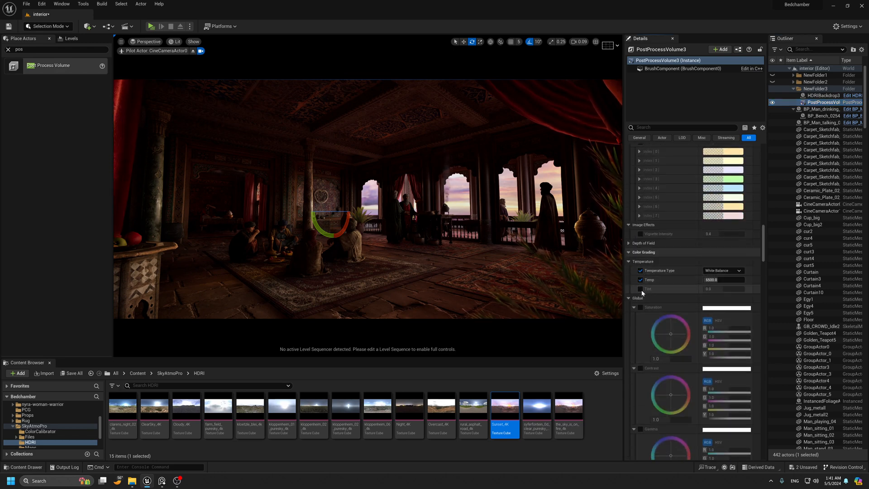
click(640, 280)
click(640, 270)
Override the volume's global Saturation with 0.8 and check the desaturated interior without editor overlays.
click(640, 307)
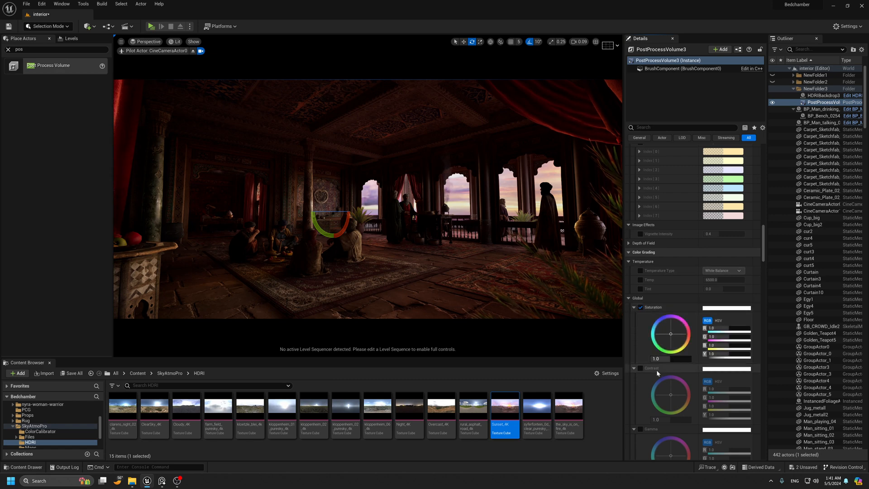
click(656, 359)
text(.)
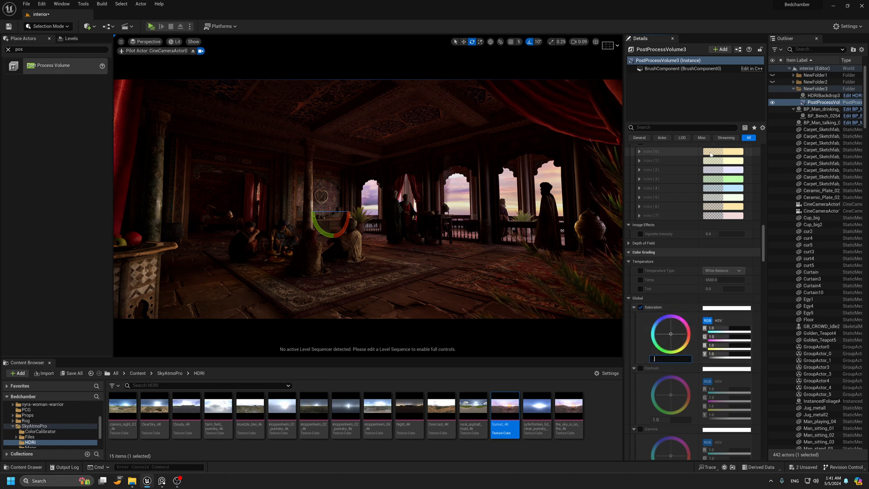
text(8)
key(Return)
right_click(463, 266)
key(g)
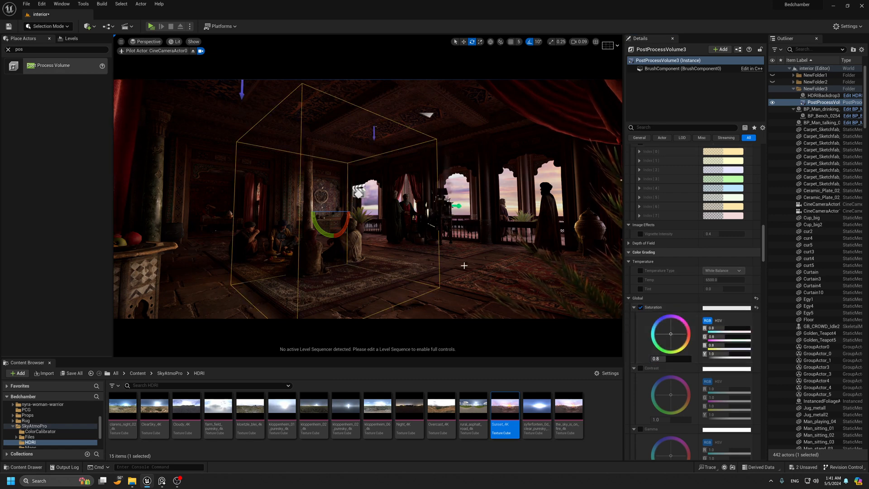
key(g)
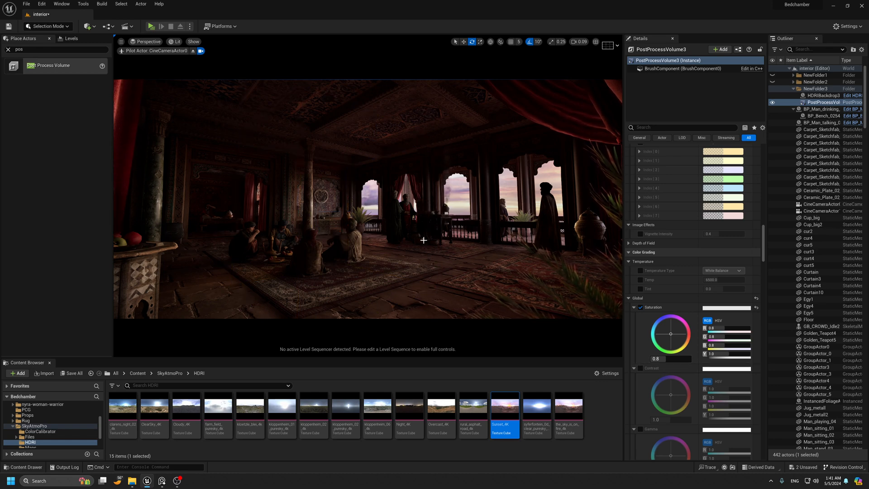
key(g)
key(g)
Try an Intensity of 15 on the HDRI Backdrop, settle on 10, and preview the scene without editor overlays.
click(463, 190)
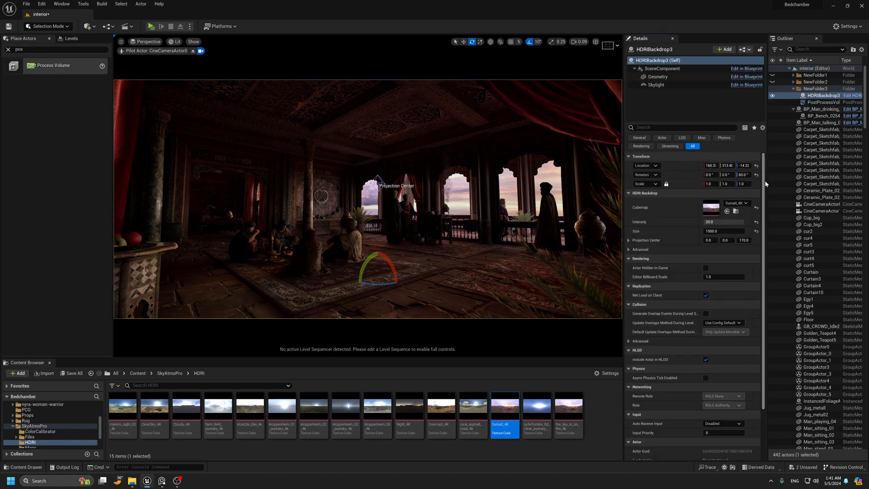
click(716, 222)
text(15)
key(Return)
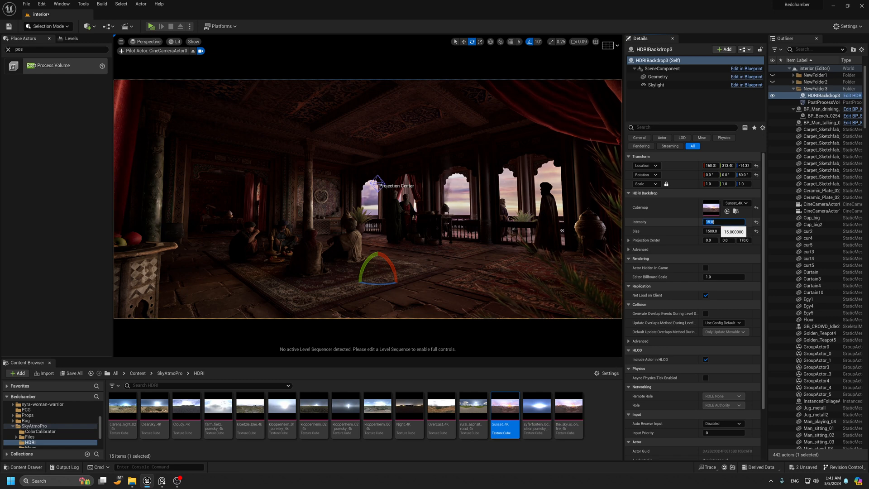
text(10)
key(Return)
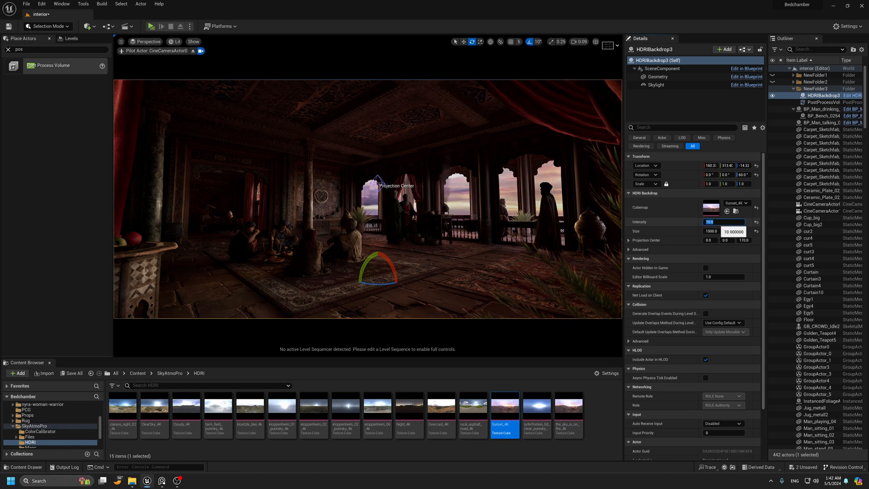
click(559, 197)
key(g)
key(g)
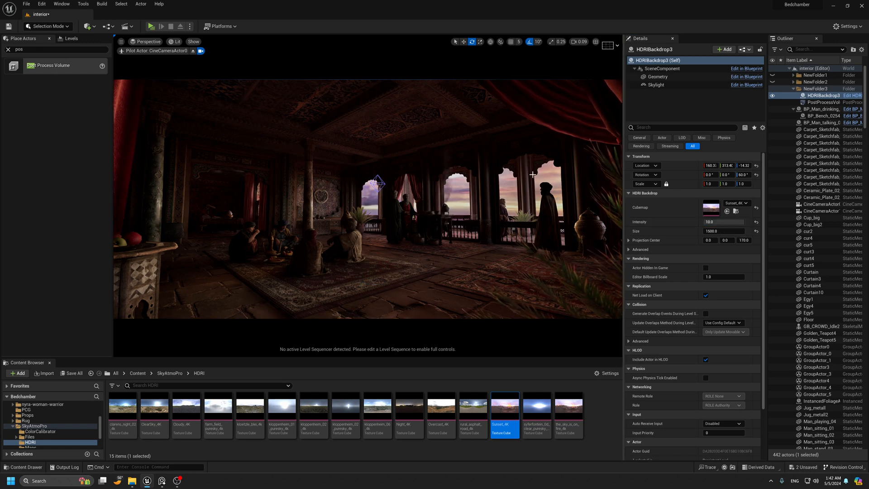
key(g)
key(g)
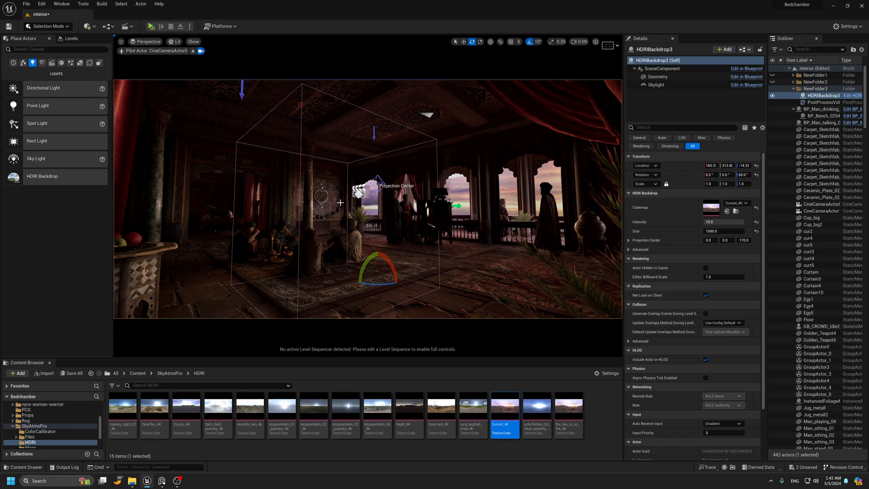
key(g)
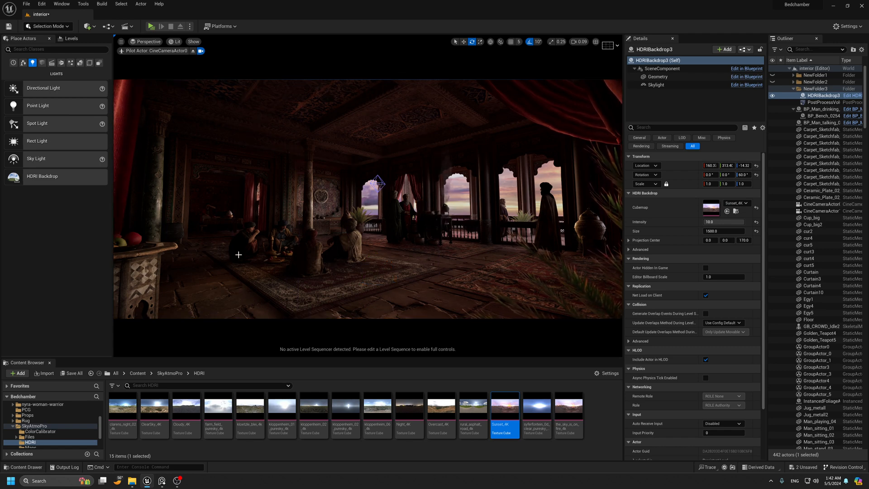
Place a Directional Light inside the room with an Intensity of 1000 lux and Movable mobility.
drag(51, 89, 360, 237)
click(719, 211)
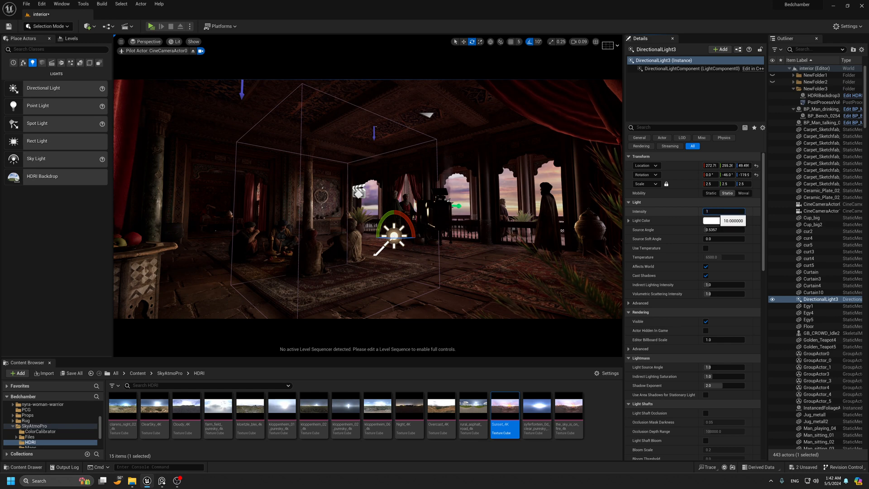
key(BackSpace)
text(1000)
key(Return)
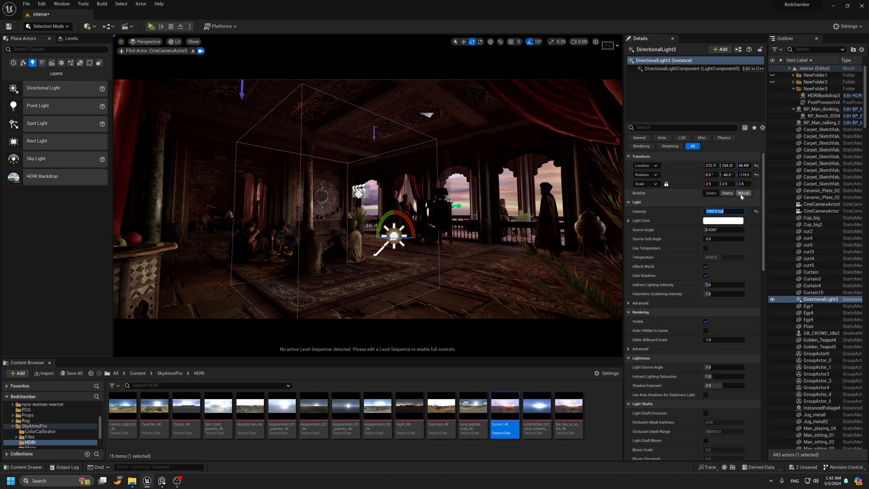
click(742, 193)
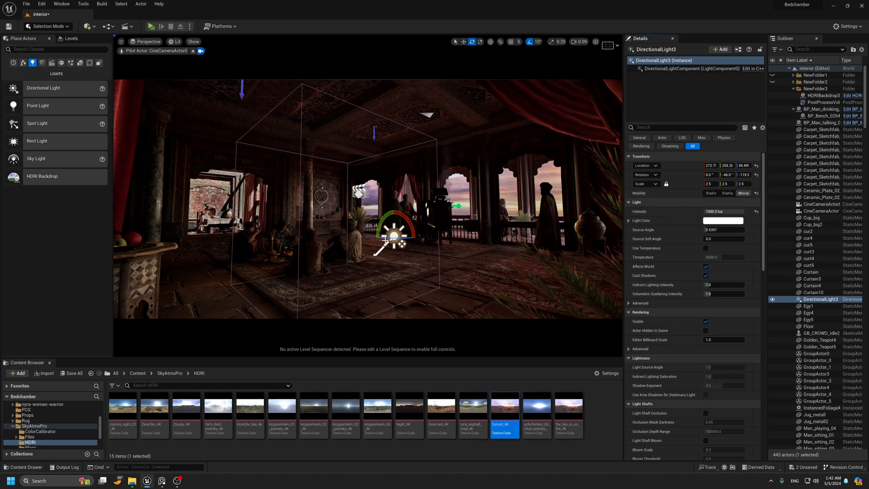
Turn off rotation snapping and rotate the Directional Light to about 38.7°, -13.3°, -167.6° so sunlight streaks across the floor.
mouse_move(388, 236)
mouse_down()
mouse_move(400, 236)
mouse_move(385, 227)
mouse_move(393, 236)
mouse_move(383, 235)
mouse_move(385, 217)
mouse_move(390, 236)
mouse_up()
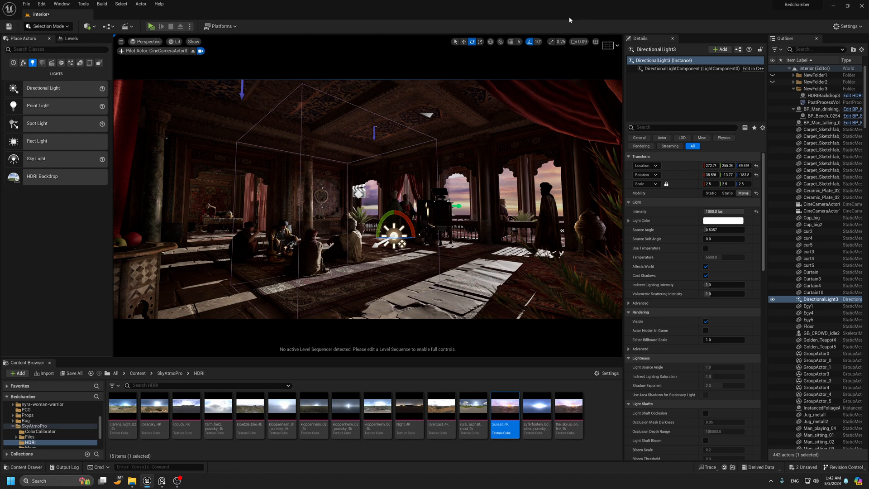
click(528, 45)
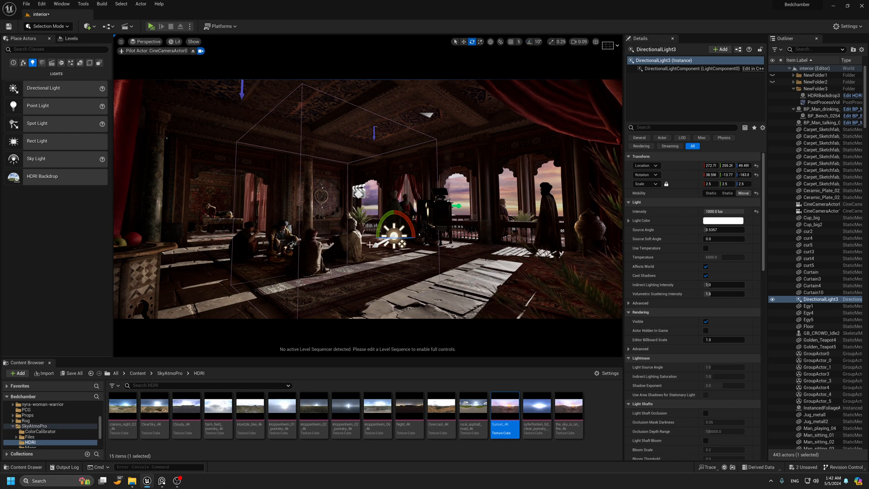
mouse_move(391, 236)
mouse_down()
mouse_move(399, 240)
mouse_move(387, 221)
mouse_up()
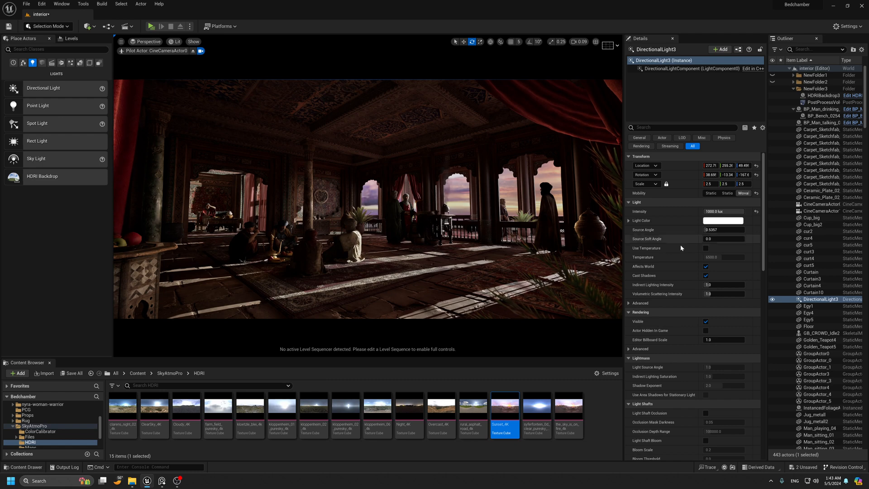
Soften the Directional Light's shadows by trying a Source Angle of 5 and settling on 10.
click(717, 229)
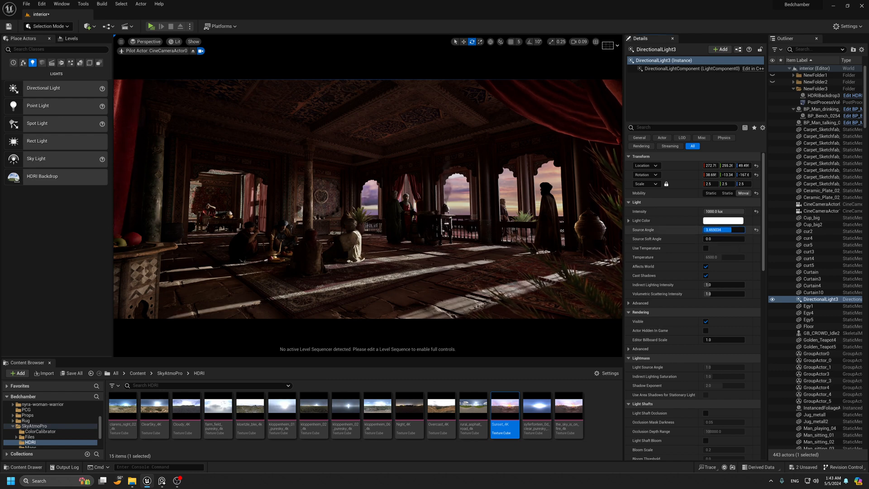
text(5)
key(Return)
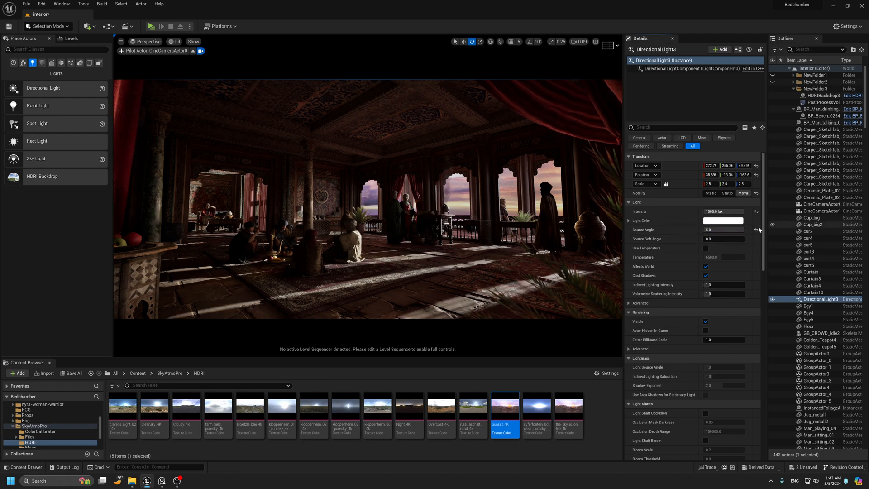
click(719, 229)
text(10)
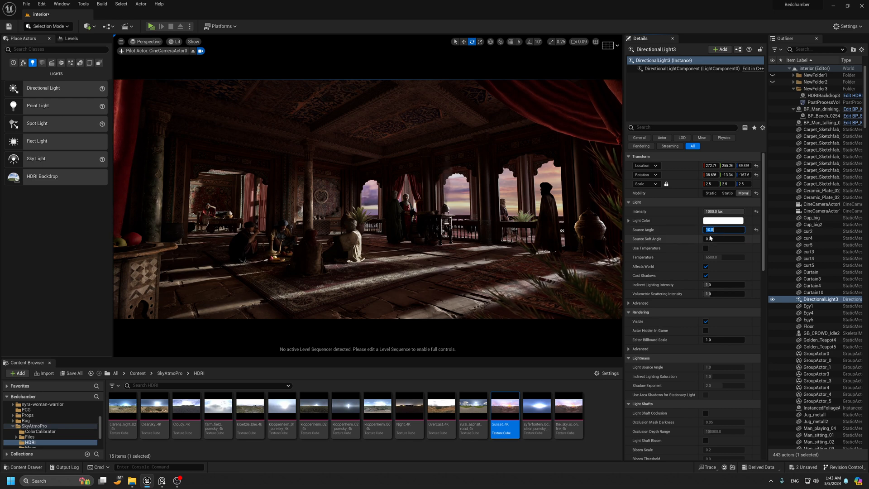
Fine-tune the Directional Light's rotation to about 38.6°, -13.9°, -169.6° and preview the room without editor overlays.
click(516, 269)
key(g)
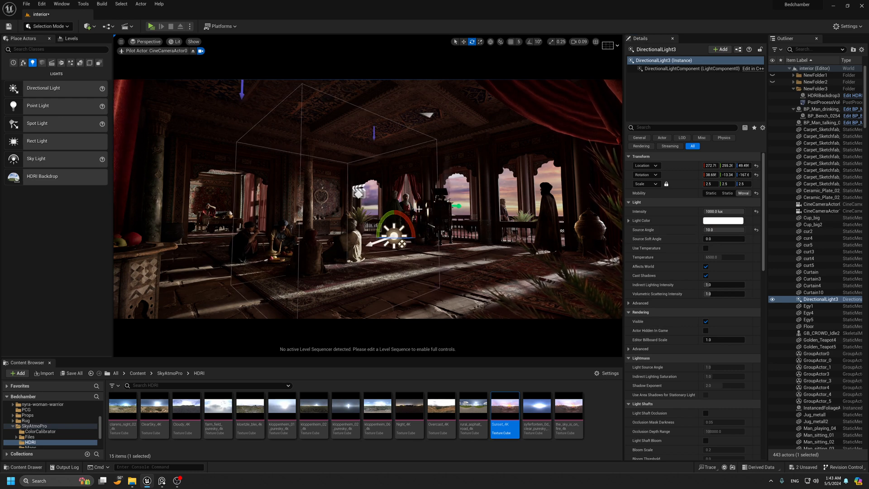
drag(379, 223, 401, 244)
drag(402, 245, 402, 245)
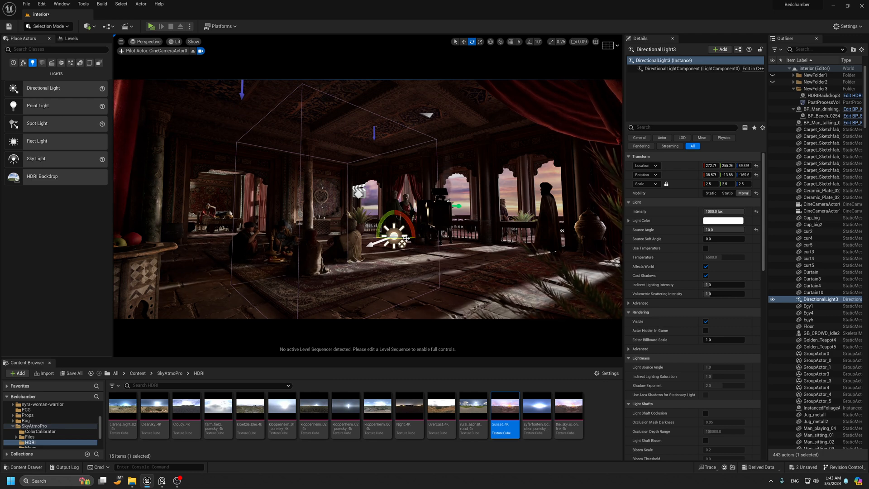
key(g)
key(g)
key(g)
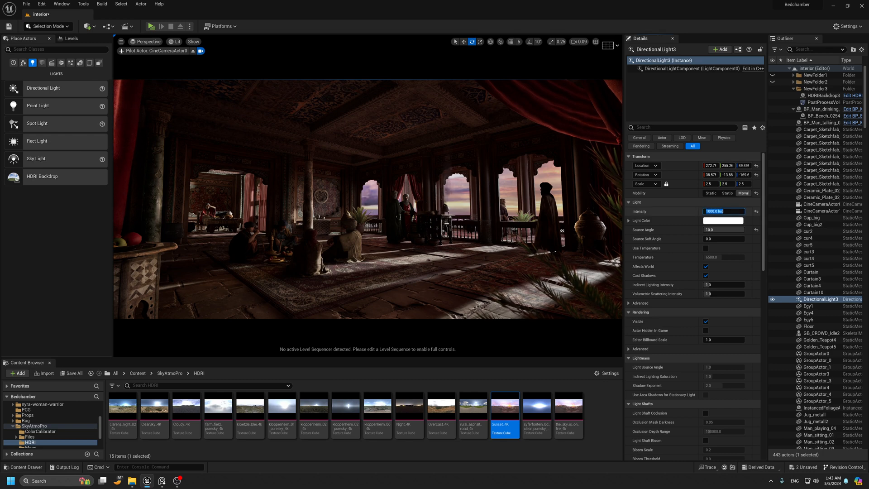
Lower the Directional Light's Intensity to 400 lux and check the dimmer floor light.
click(718, 213)
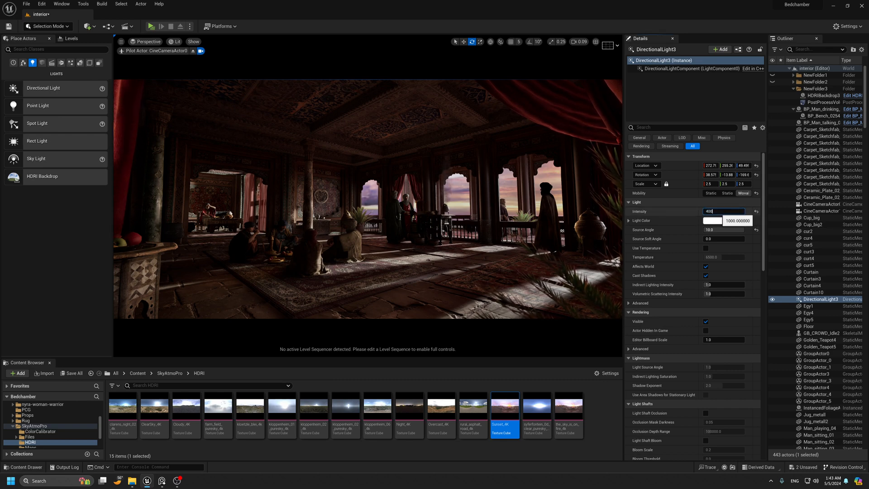
key(Return)
text(4000)
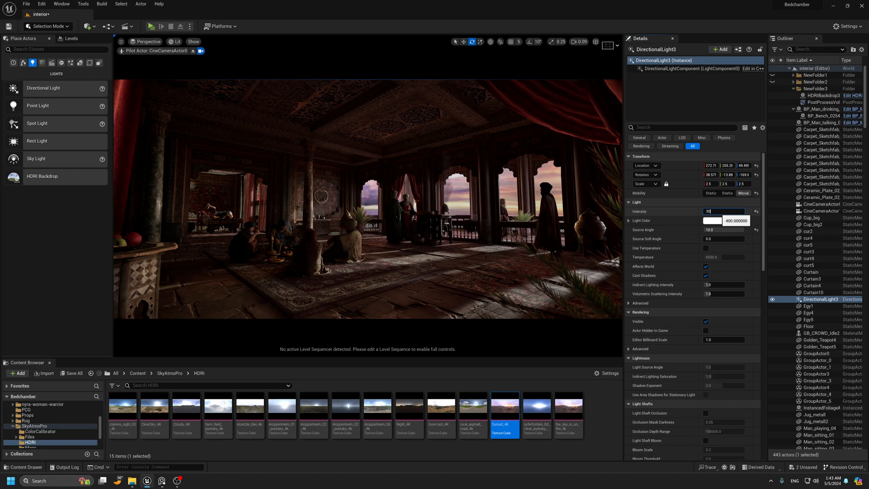
key(BackSpace)
key(Return)
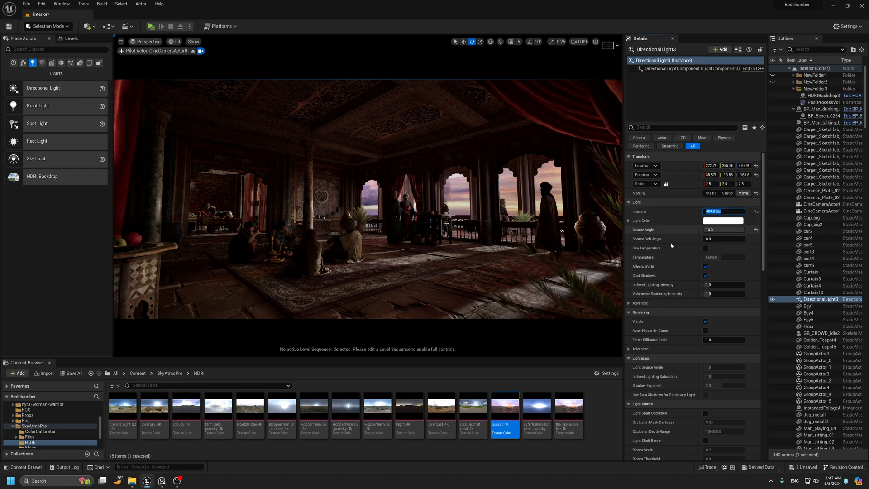
right_click(575, 237)
key(g)
key(g)
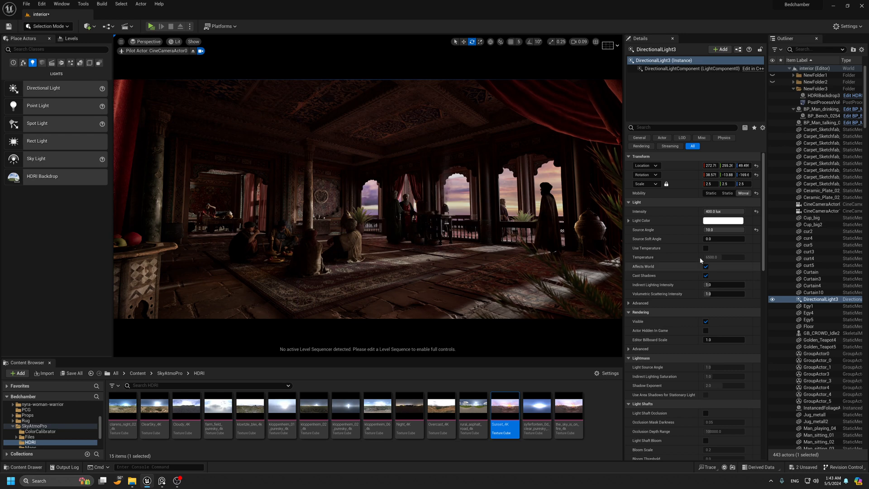
Give the Directional Light a pale blue Light Color, sRGB hex CCE5FFFF.
click(712, 222)
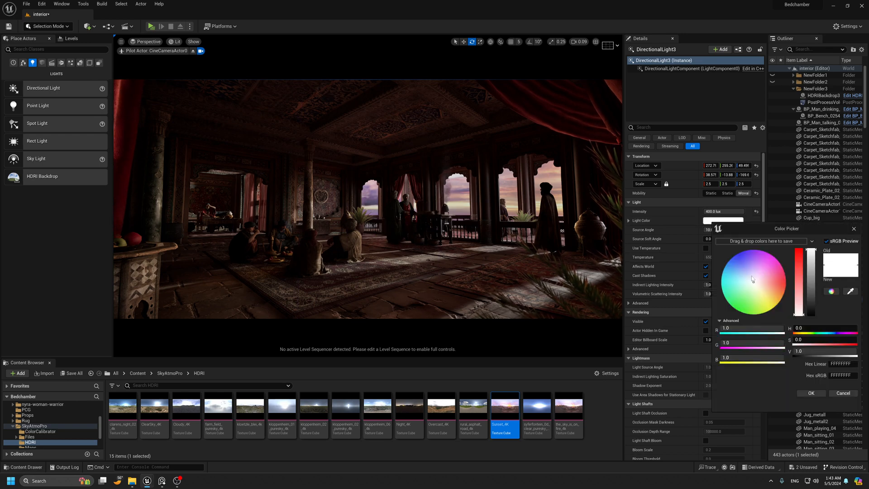
drag(752, 279, 743, 277)
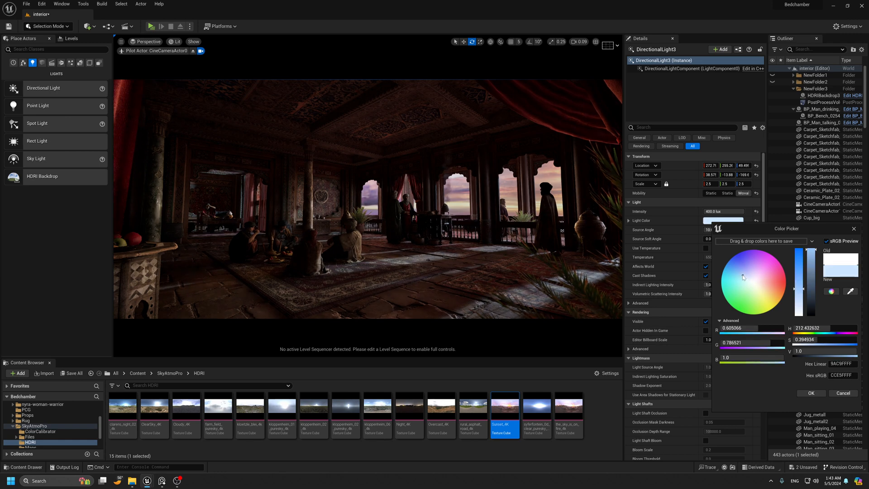
click(807, 393)
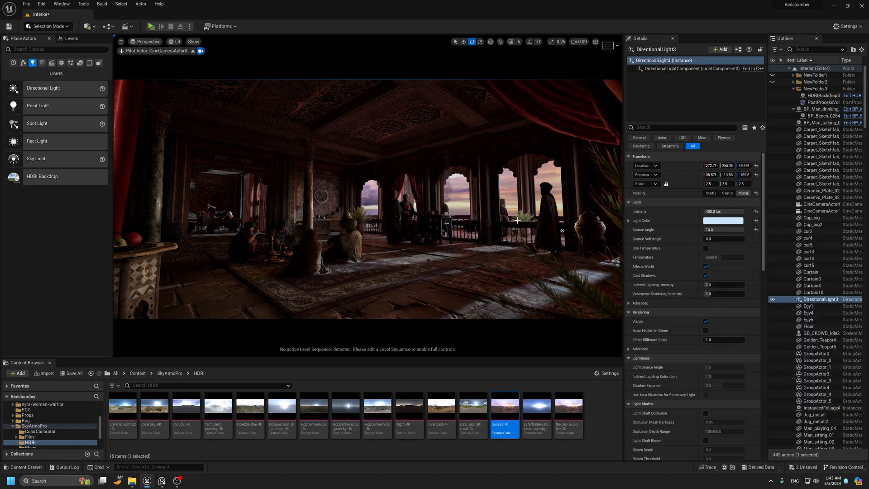
Try rotating the HDRI Backdrop to about 78° around Z and compare the view with and without editor overlays.
click(506, 185)
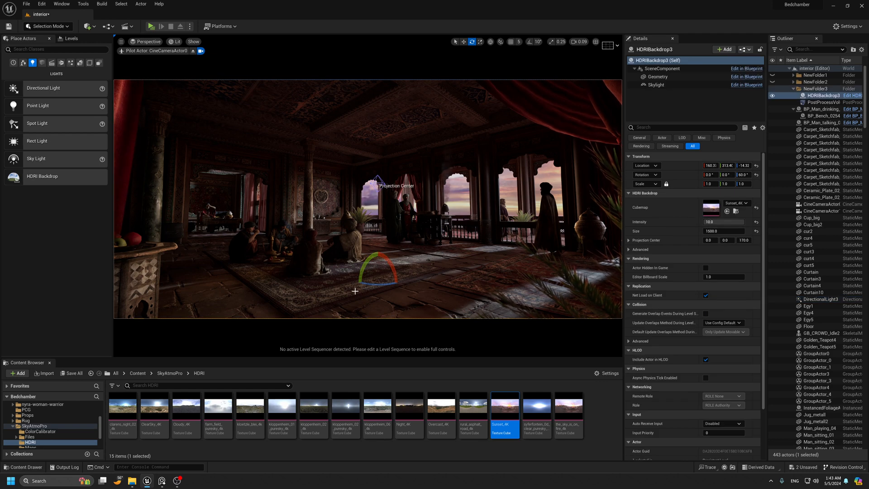
drag(357, 285, 361, 176)
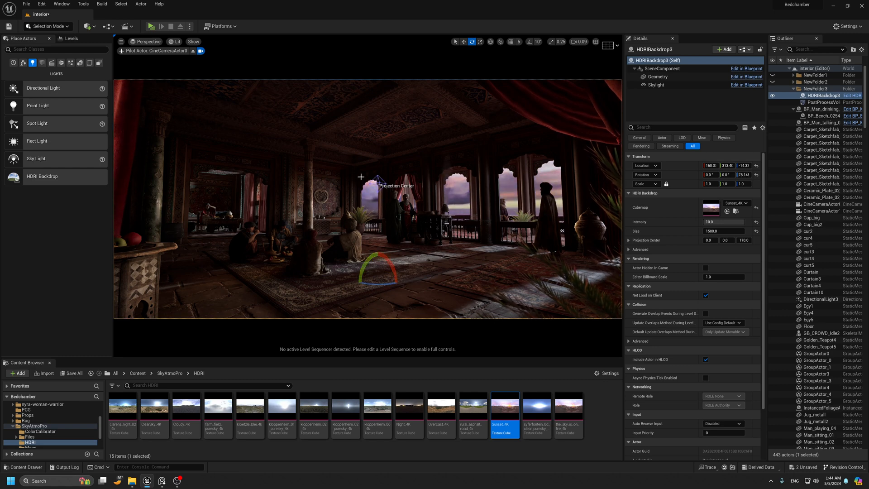
key(g)
key(g)
key(g)
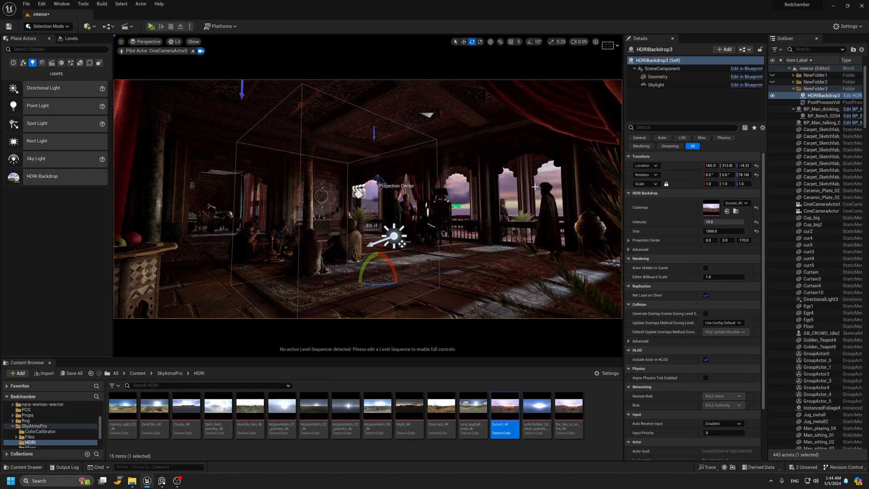
key(g)
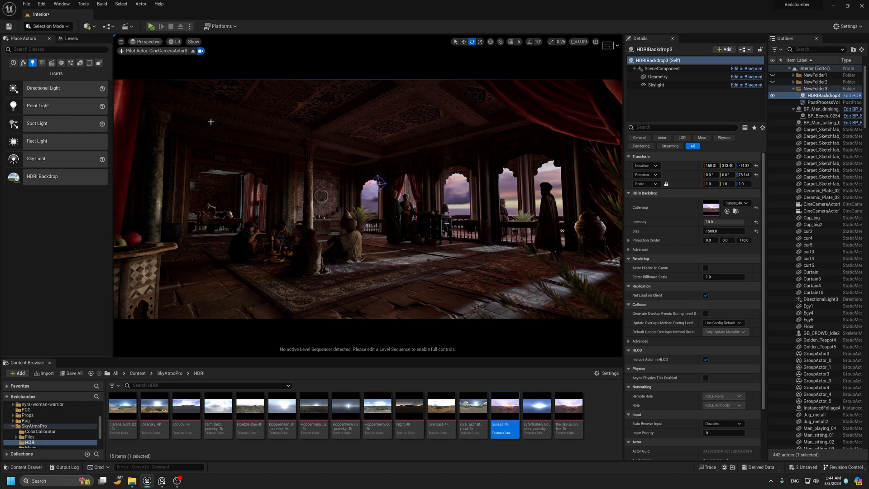
key(g)
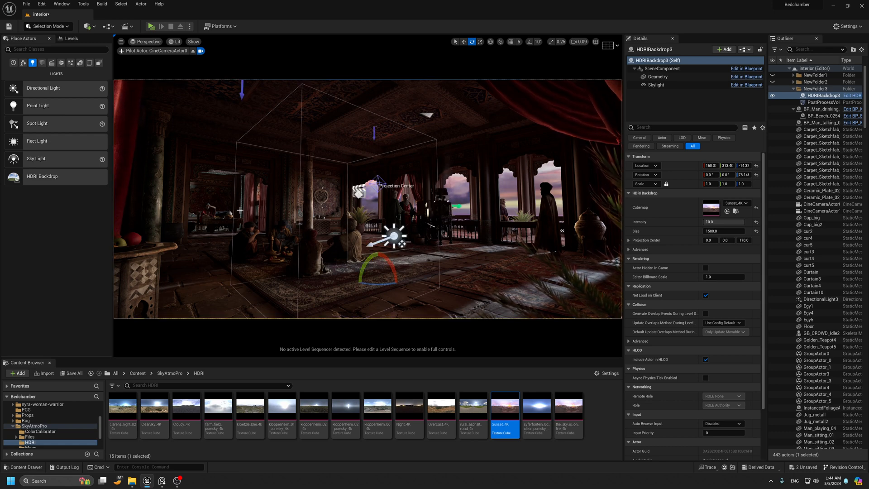
key(g)
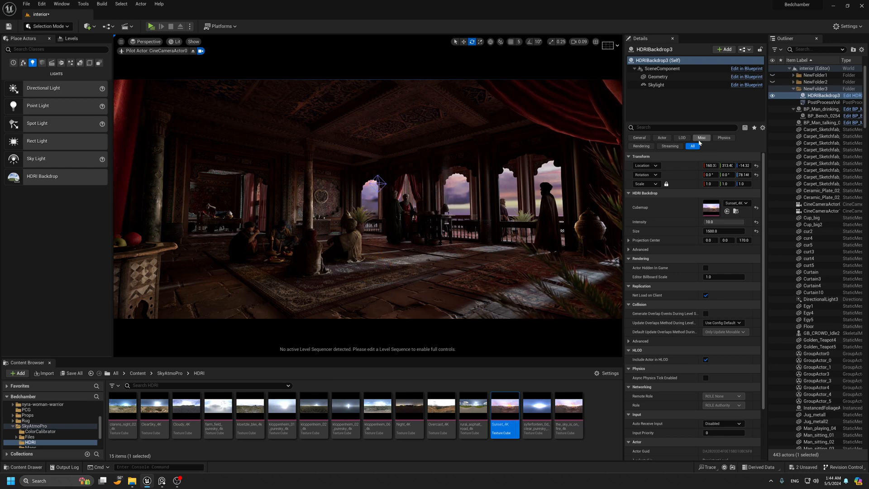
Adjust the Directional Light's rotation to about 39°, -11.7°, -169.7°, undoing unwanted turns and hiding the editor overlays.
click(820, 299)
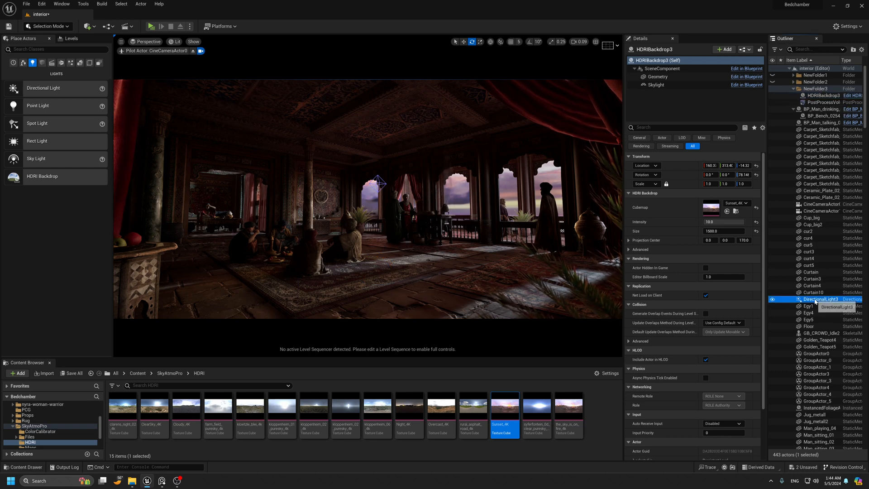
drag(382, 221, 410, 235)
key(ctrl+z)
key(ctrl+z)
key(g)
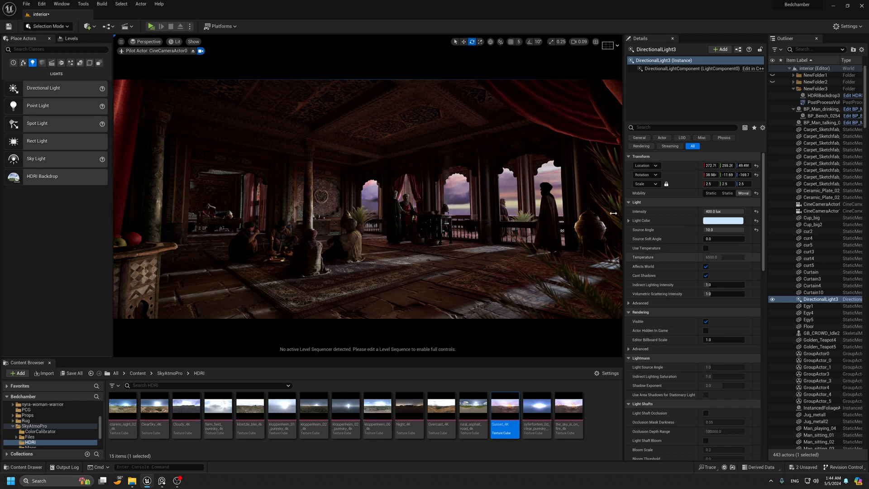
Rotate the HDRI Backdrop to about -71.8° around Z to bring the bright sunset behind the windows, and preview without overlays.
click(455, 195)
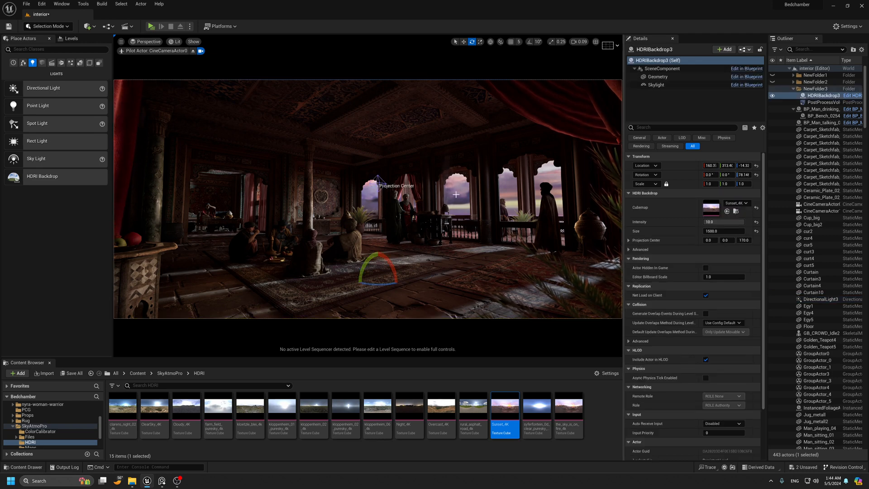
drag(384, 288, 336, 288)
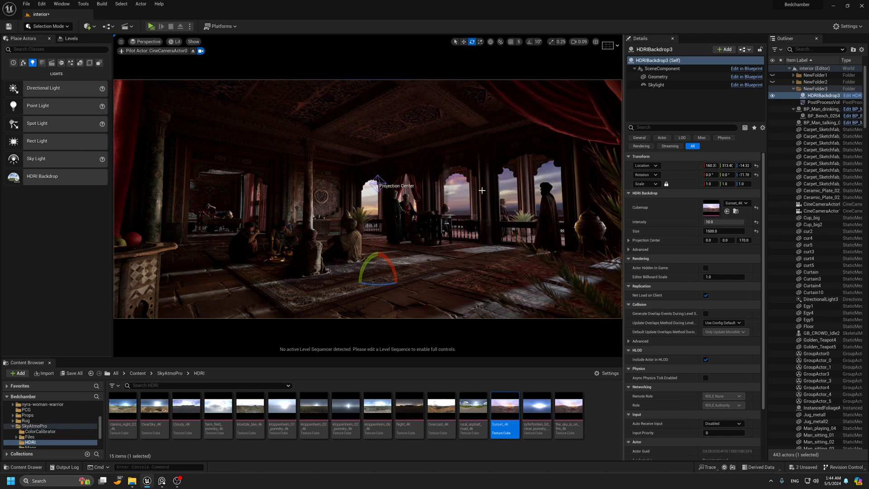
key(g)
key(g)
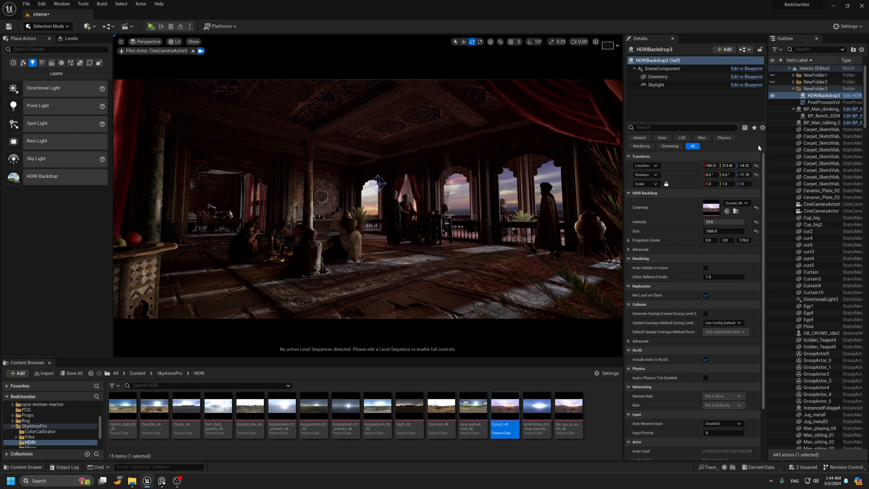
Move the Directional Light into NewFolder3 and deepen its Light Color to the blue sRGB hex B8D9FFFF.
drag(819, 298, 808, 90)
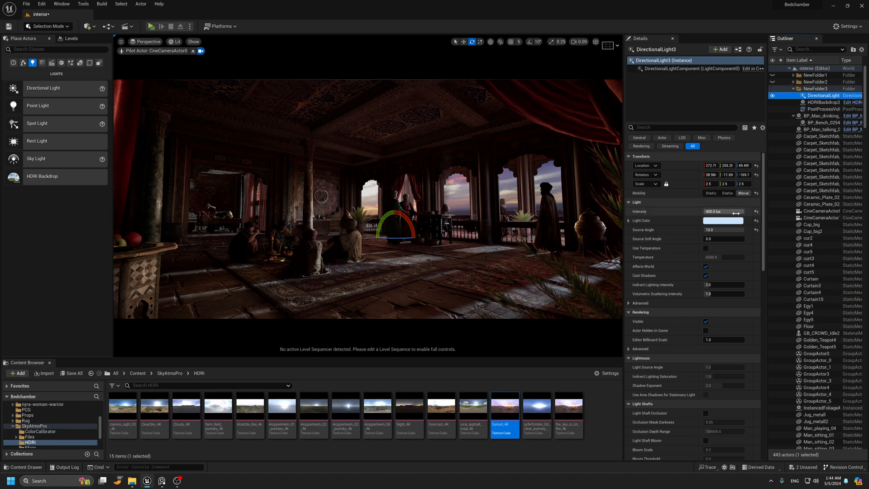
click(722, 221)
click(609, 273)
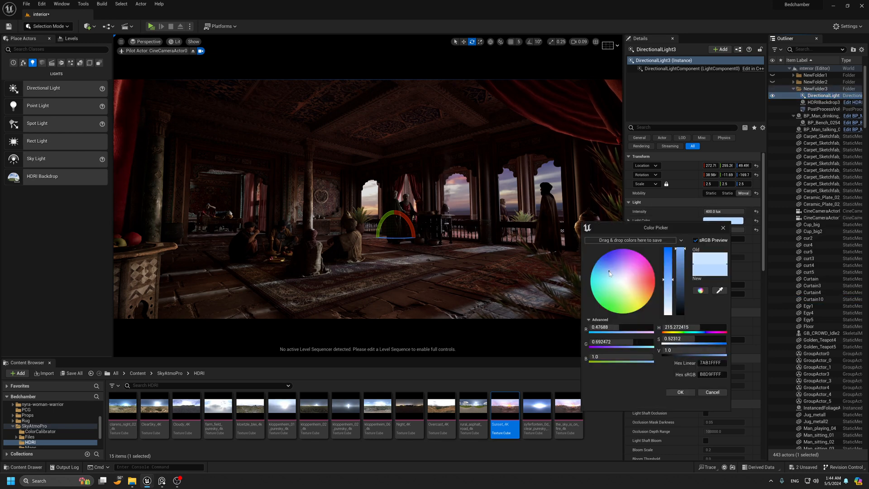
click(679, 392)
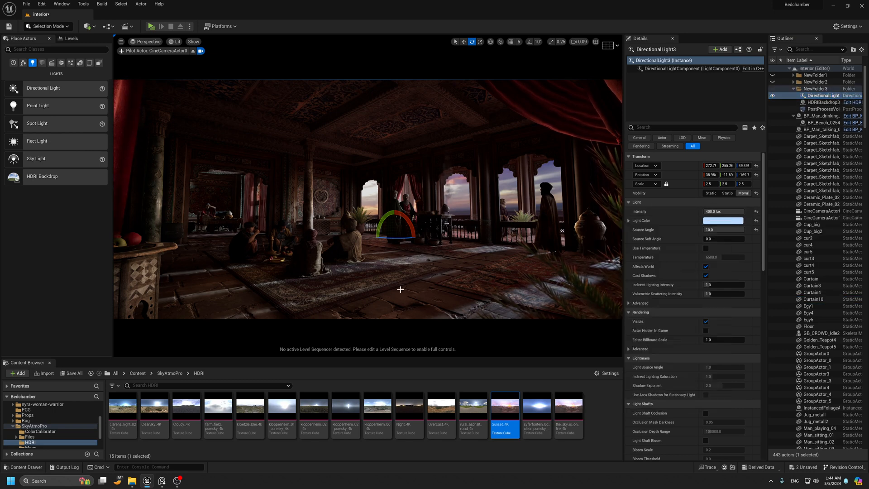
Examine the lit interior without editor overlays and in a full-screen viewport.
key(g)
key(g)
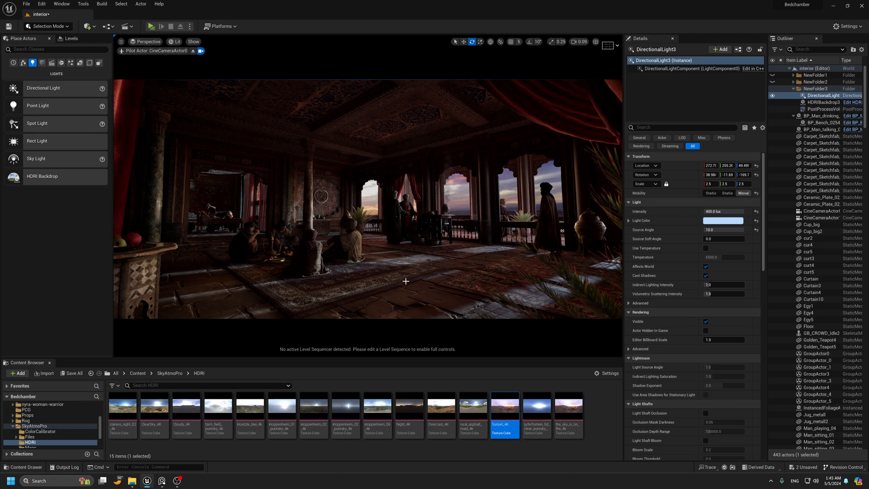
key(F11)
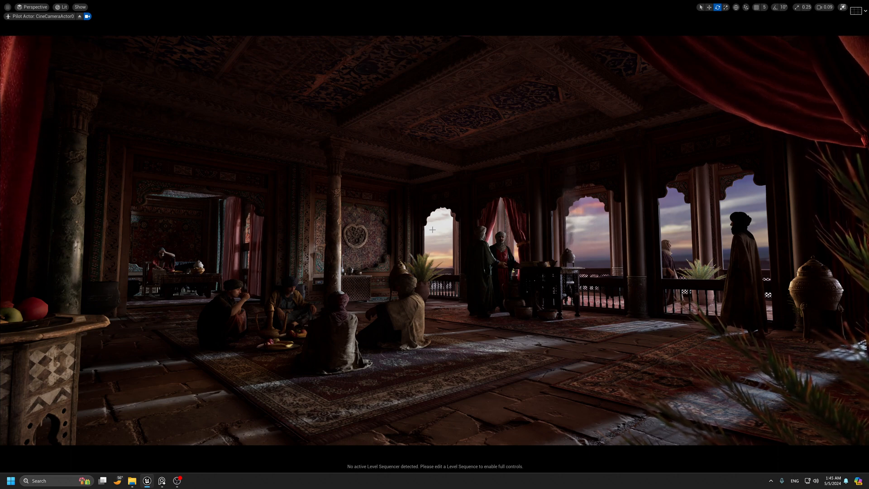
key(F11)
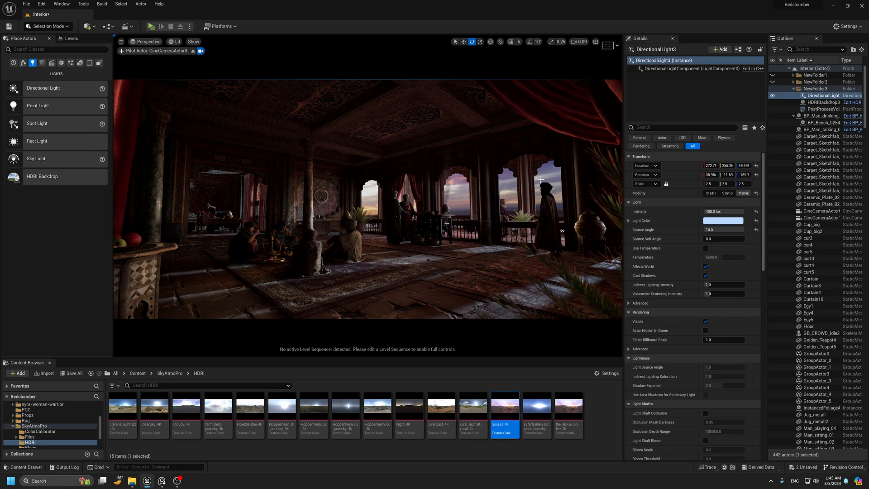
Hide the NewFolder3 lights, show the NewFolder2 lighting setup and select its first Point Light.
click(772, 89)
click(772, 82)
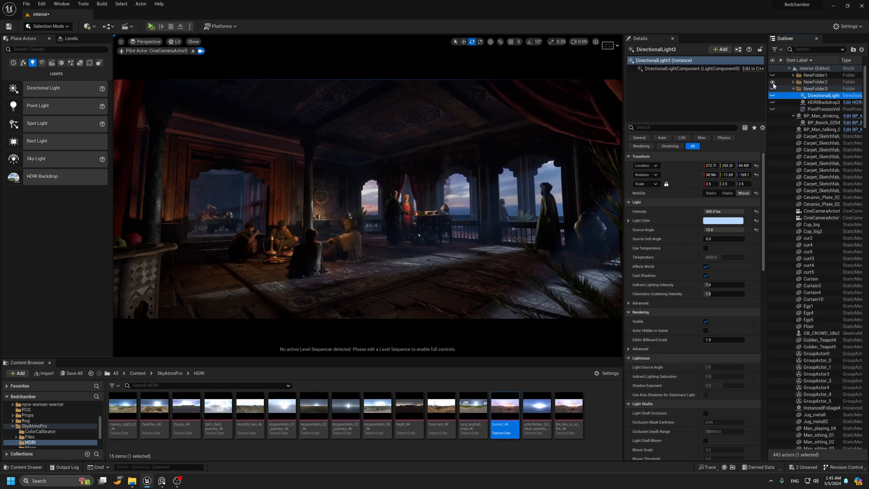
click(792, 82)
click(809, 109)
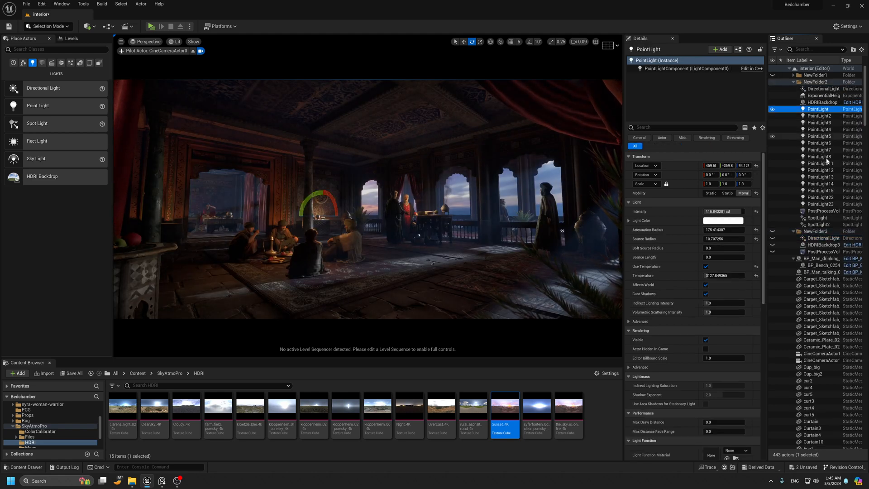
Select all the point lights in NewFolder2 and toggle their visibility to see their effect on the room.
shift+click(819, 204)
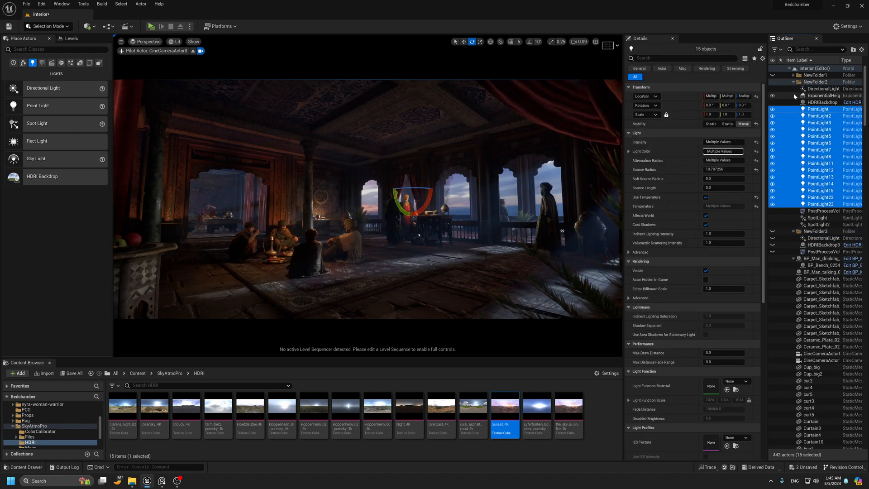
click(773, 110)
click(772, 110)
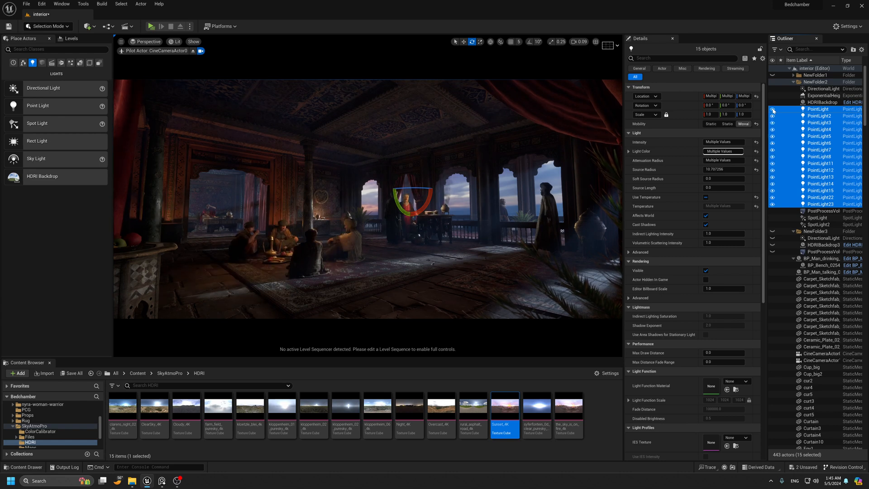
click(773, 110)
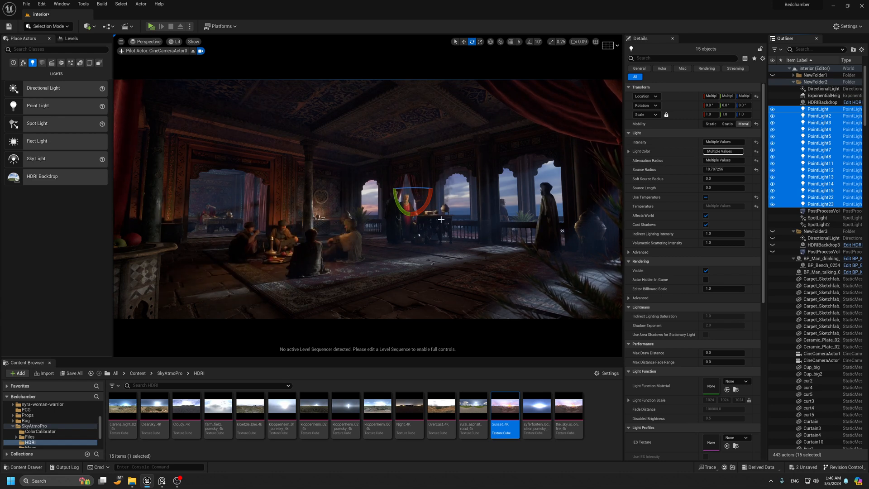
click(773, 110)
click(772, 110)
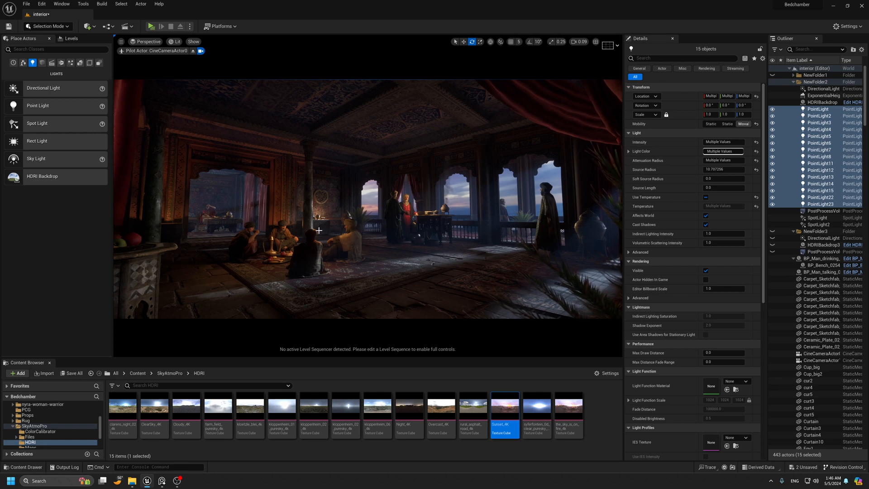
Compare the interior in a full-screen viewport with the NewFolder2 point lights shown and hidden.
key(F11)
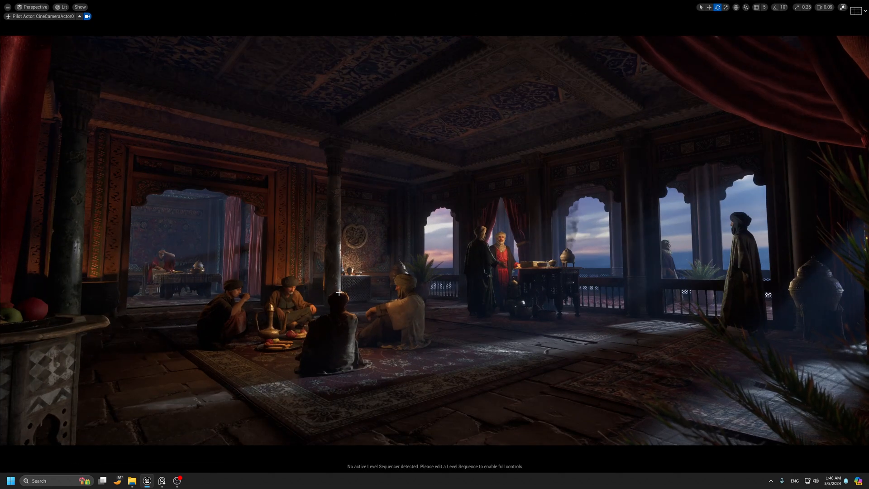
key(F11)
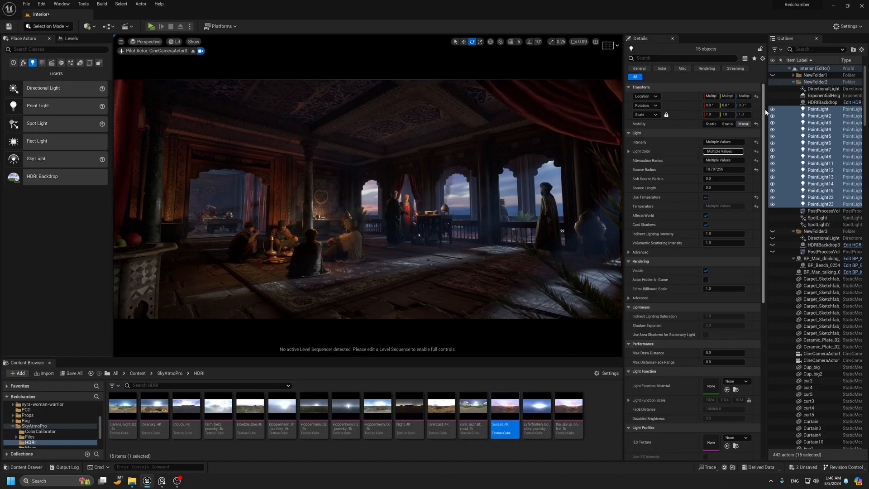
key(F11)
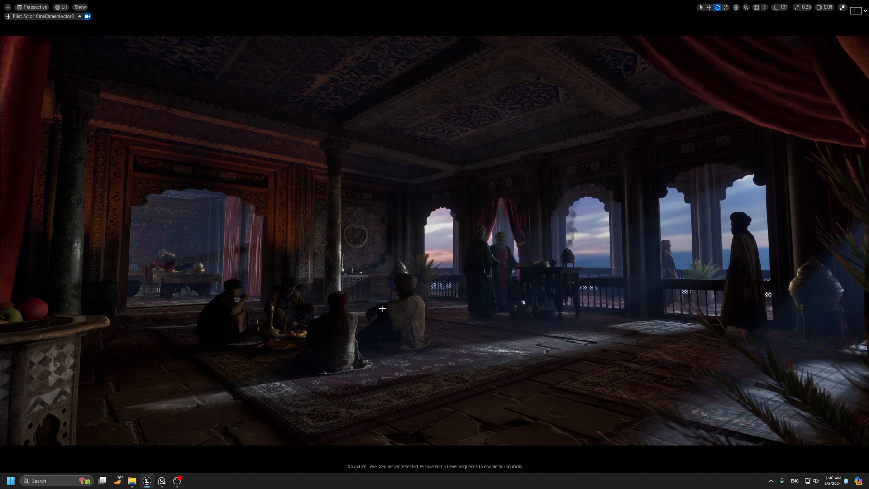
key(F11)
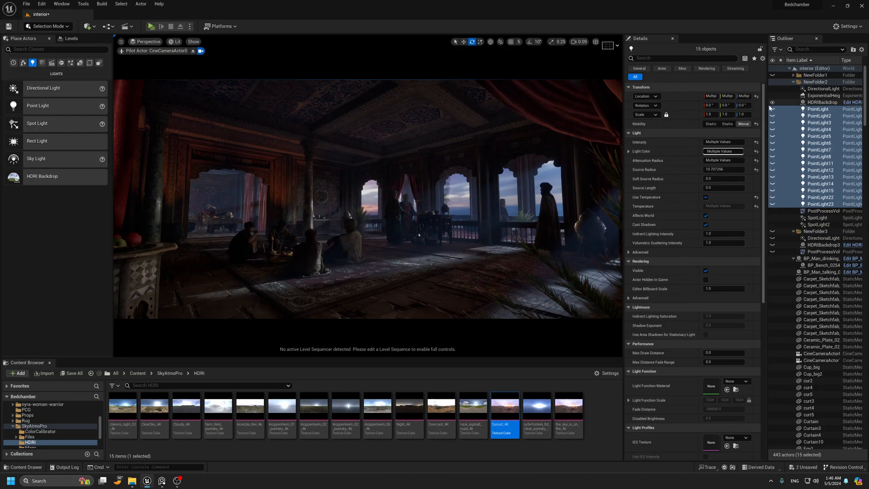
key(F11)
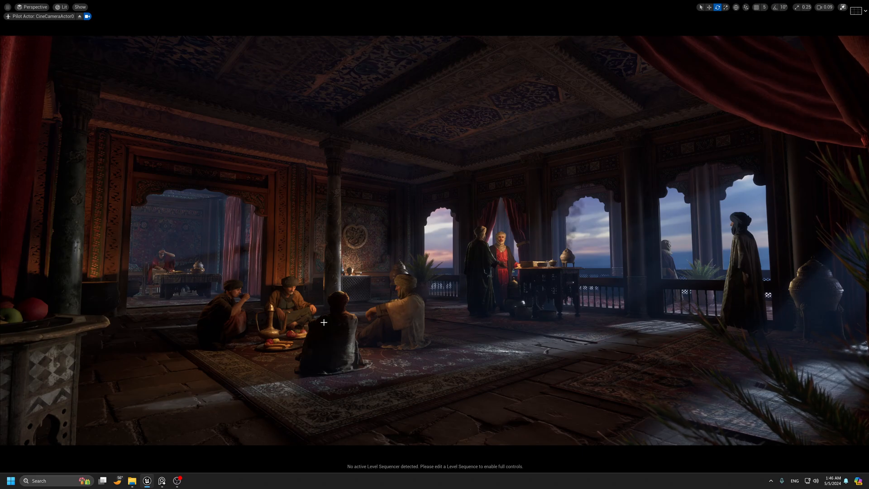
key(F11)
Hide the NewFolder2 lighting setup, show the NewFolder3 setup again, and preview it in a full-screen viewport.
click(792, 82)
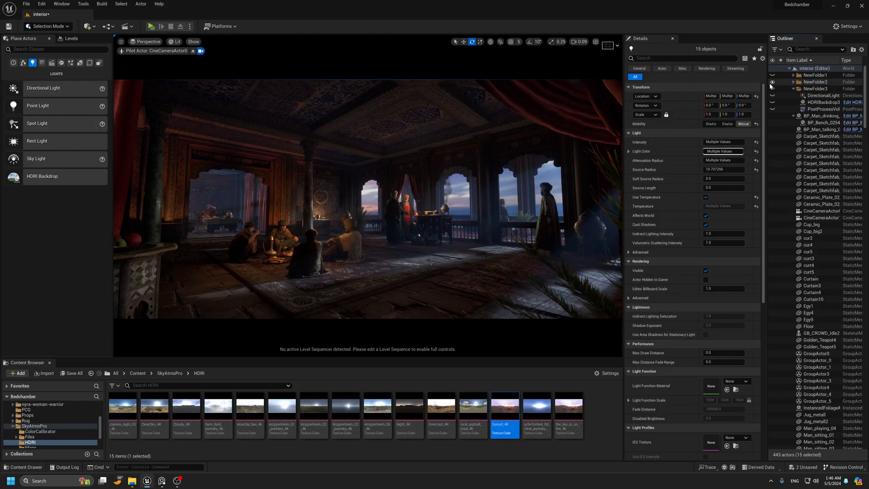
click(772, 82)
click(773, 88)
click(801, 89)
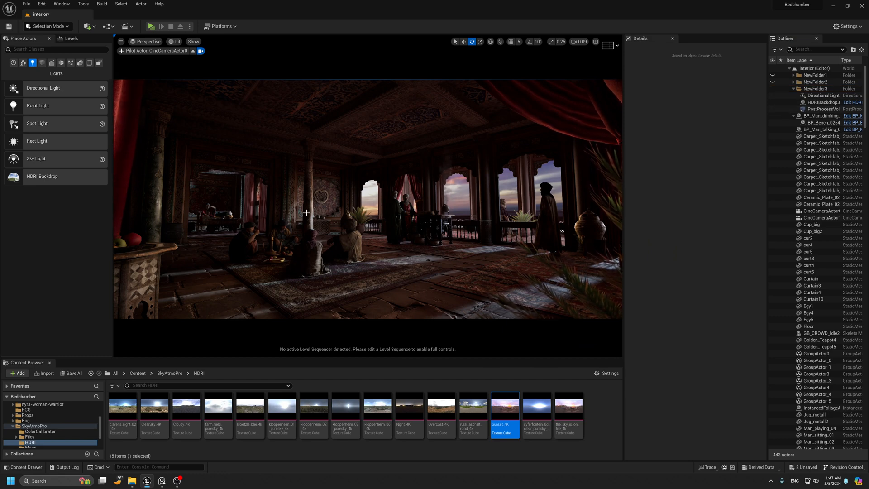
key(F11)
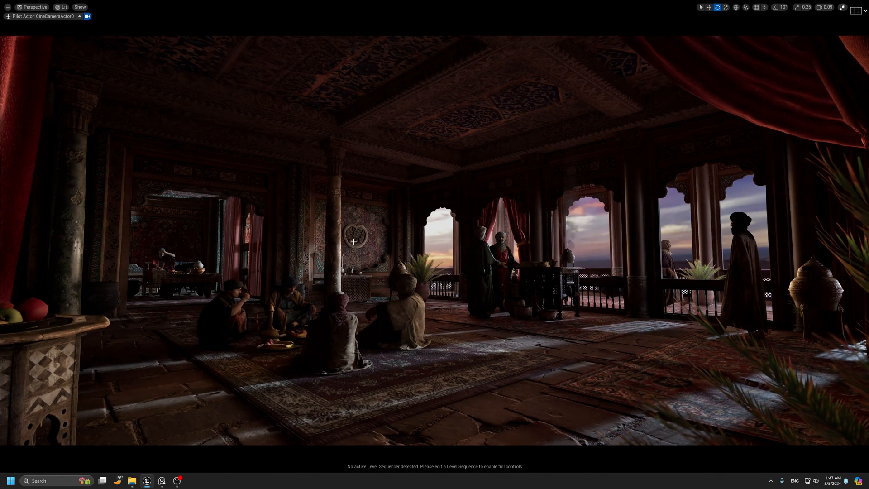
key(F11)
Open the project's root Content folder, enlarge the Content Browser, and compare the viewport with and without editor overlays.
click(137, 373)
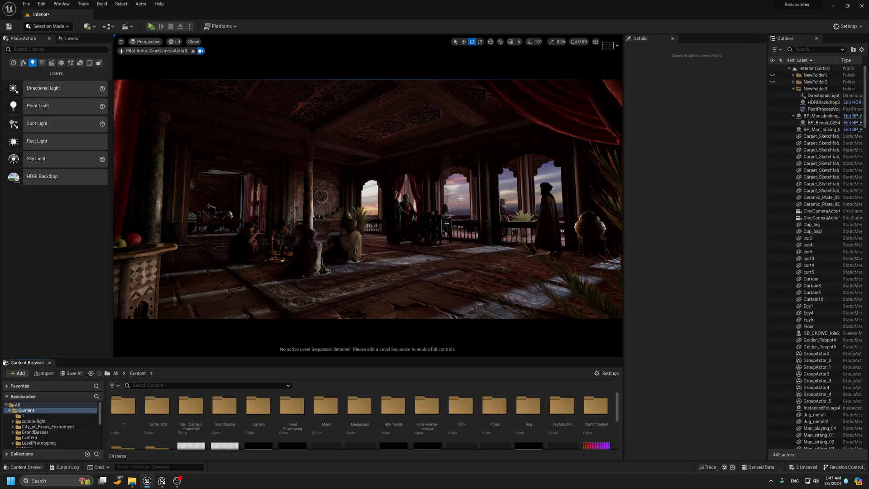
key(g)
drag(303, 358, 307, 343)
key(g)
key(g)
key(g)
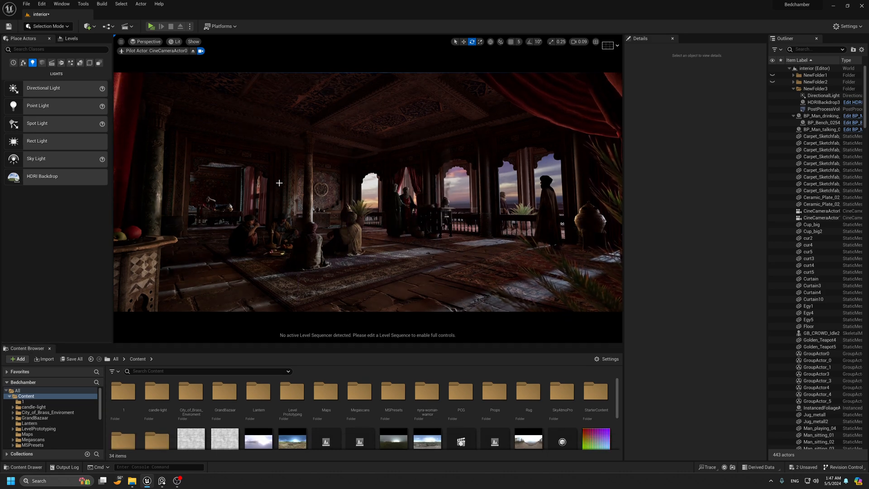
Stop piloting CineCameraActor0 and inspect the inner doorway with its two metal pots in a full-screen viewport.
click(193, 51)
key(F11)
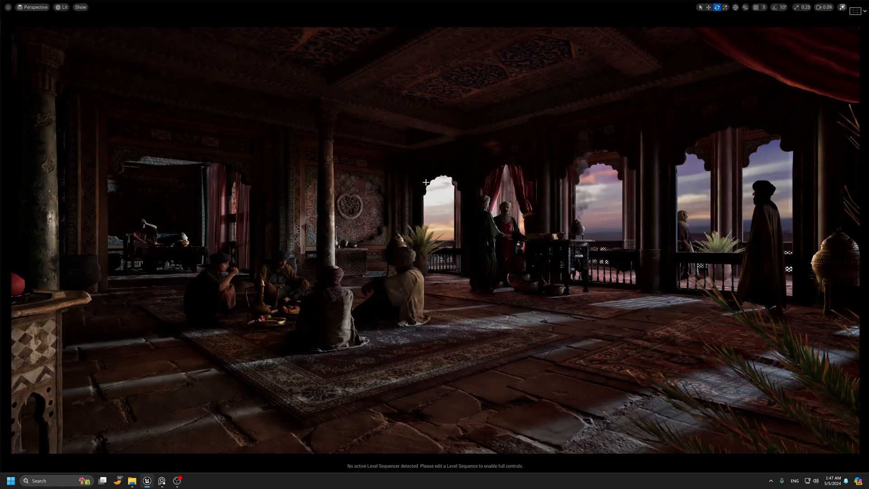
middle_drag(507, 262, 558, 236)
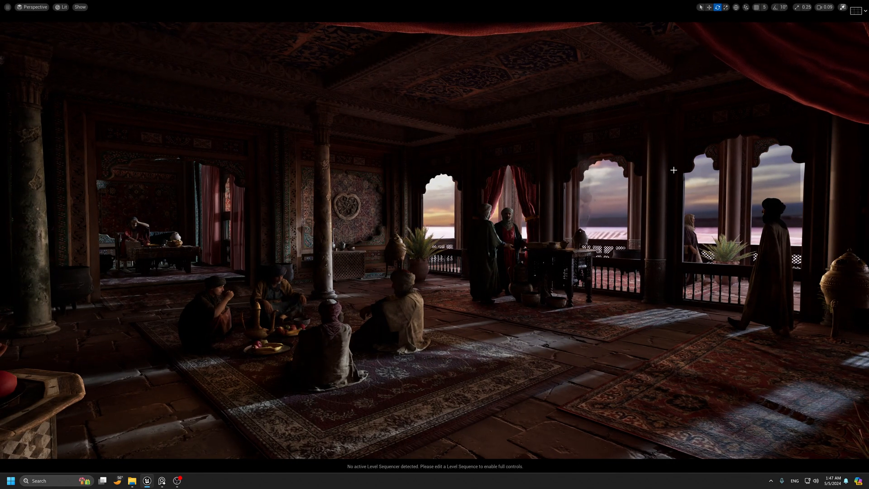
middle_drag(718, 161, 479, 262)
scroll(478, 262, up, 10)
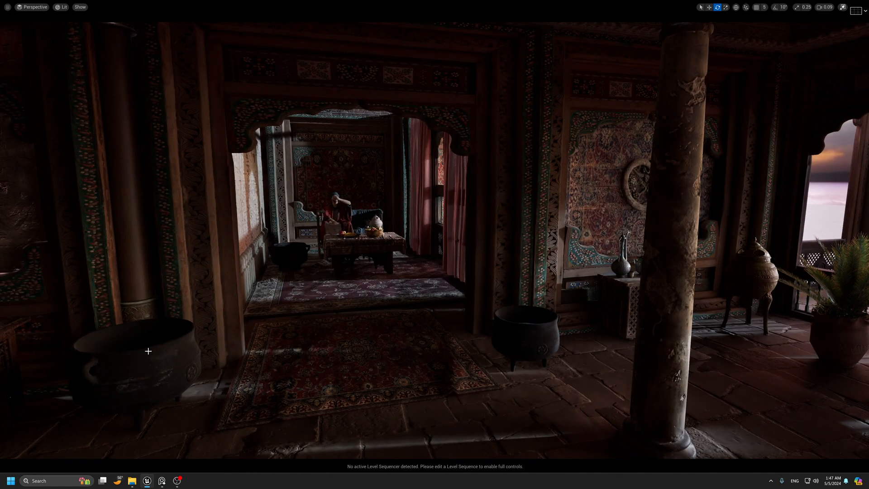
scroll(277, 333, down, 5)
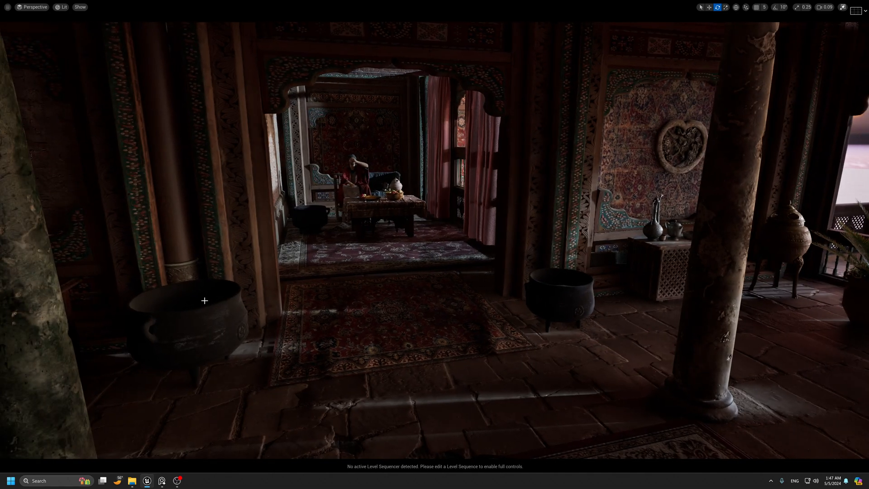
key(F11)
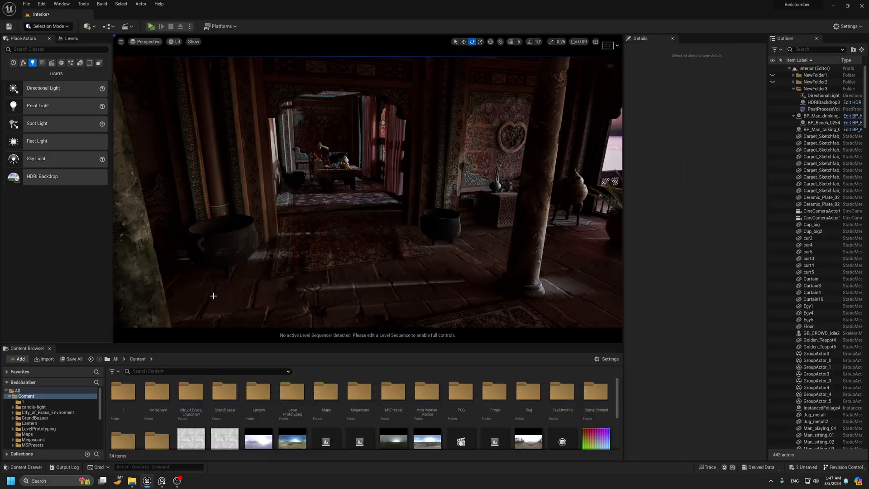
Replace the large metal pot left of the doorway with a copy of the smaller pot from the right side.
click(440, 224)
click(239, 232)
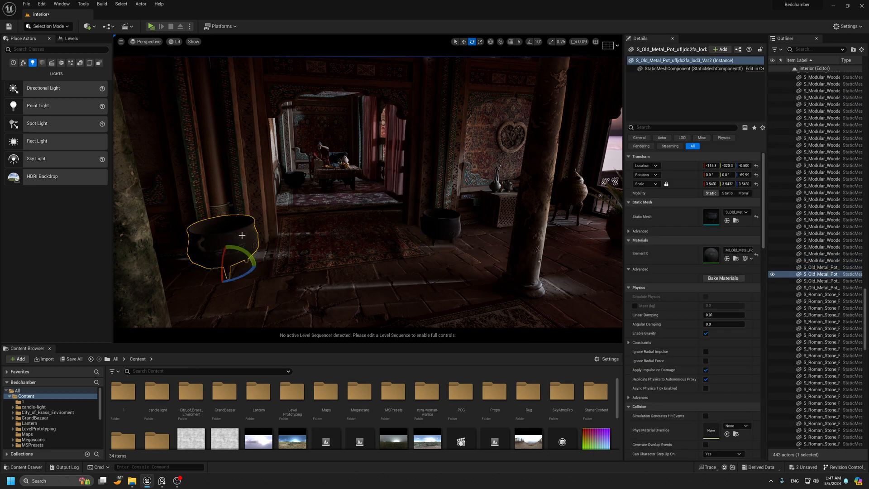
key(Delete)
click(447, 238)
key(r)
alt+drag(453, 240, 248, 274)
alt+drag(308, 247, 116, 83)
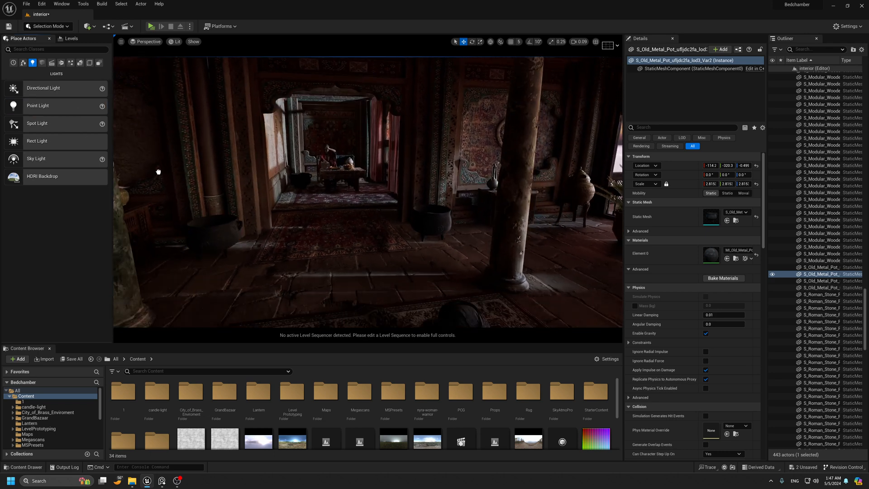
Place a Point Light in the pot left of the doorway with 160 cd intensity and a temperature of about 2325.
click(216, 220)
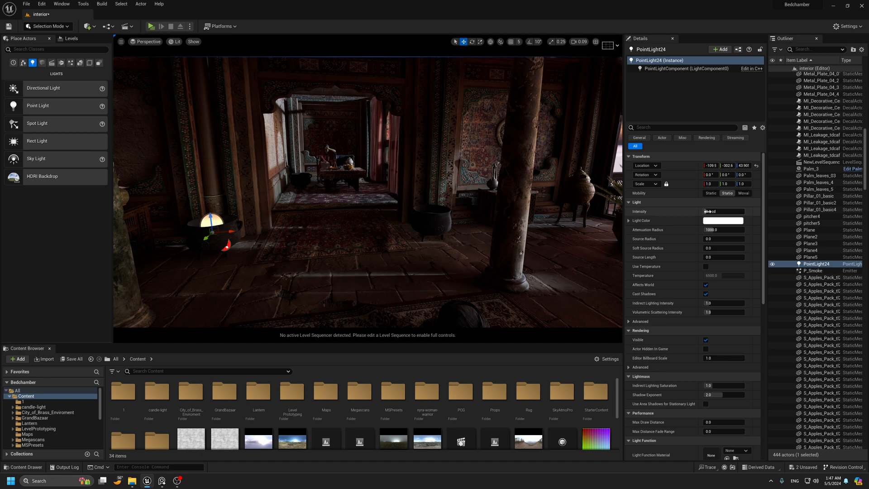
drag(707, 211, 728, 212)
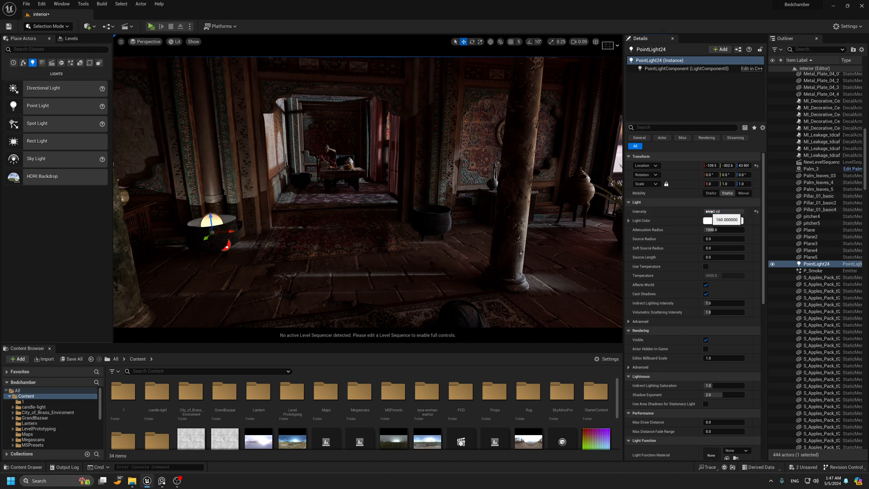
click(705, 266)
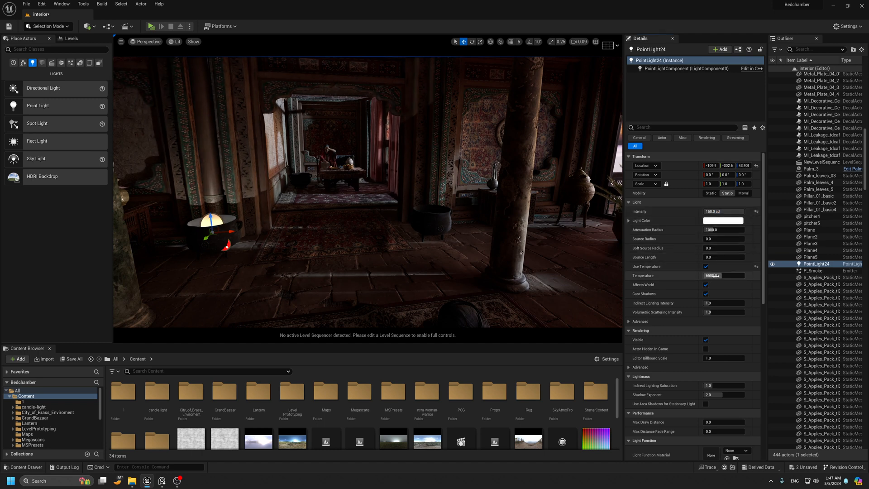
drag(724, 276, 709, 276)
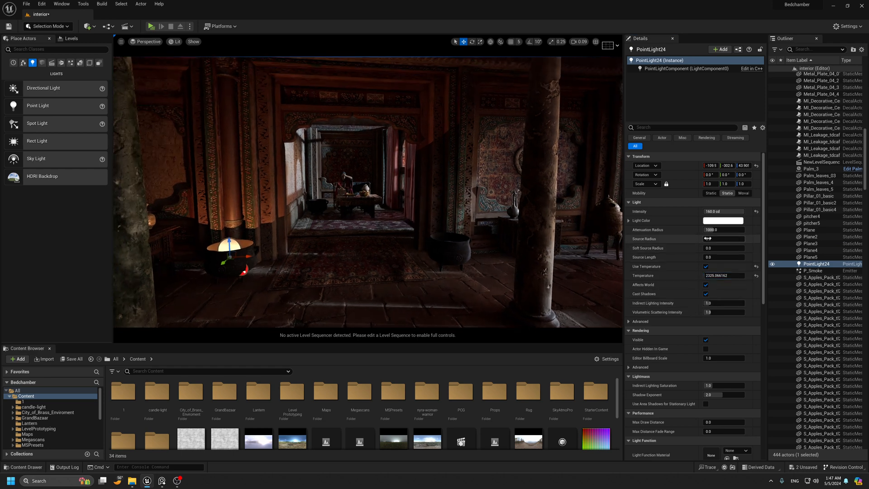
Set the pot light's Source Radius to about 33.2, raise it slightly, and check its glow without overlays.
mouse_move(711, 239)
mouse_down()
mouse_move(719, 238)
mouse_move(711, 239)
mouse_up()
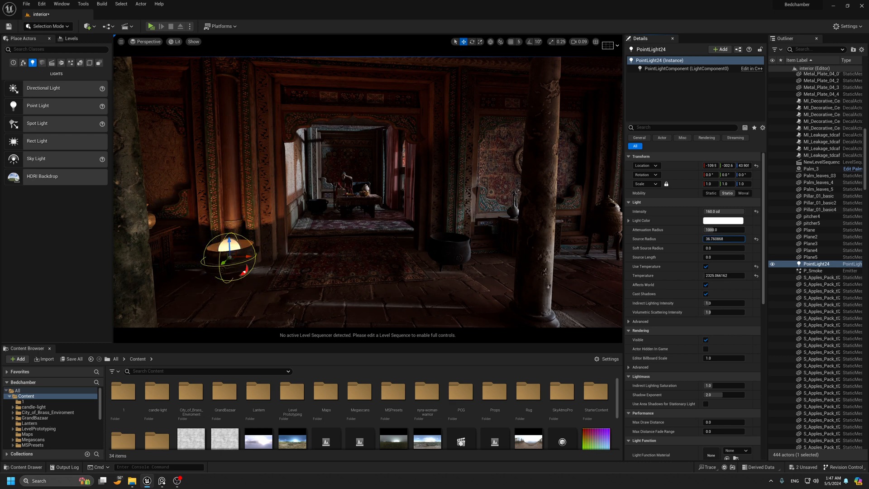
middle_drag(284, 255, 279, 261)
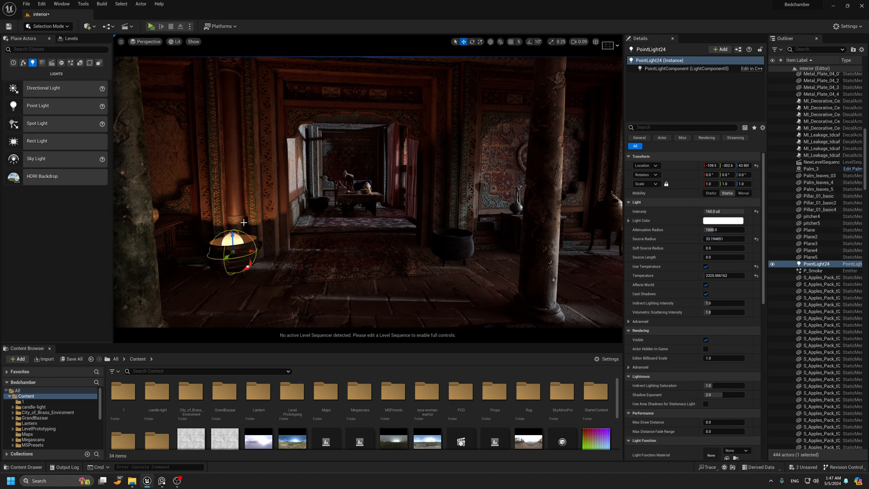
drag(231, 237, 234, 232)
key(g)
right_drag(284, 253, 280, 234)
key(g)
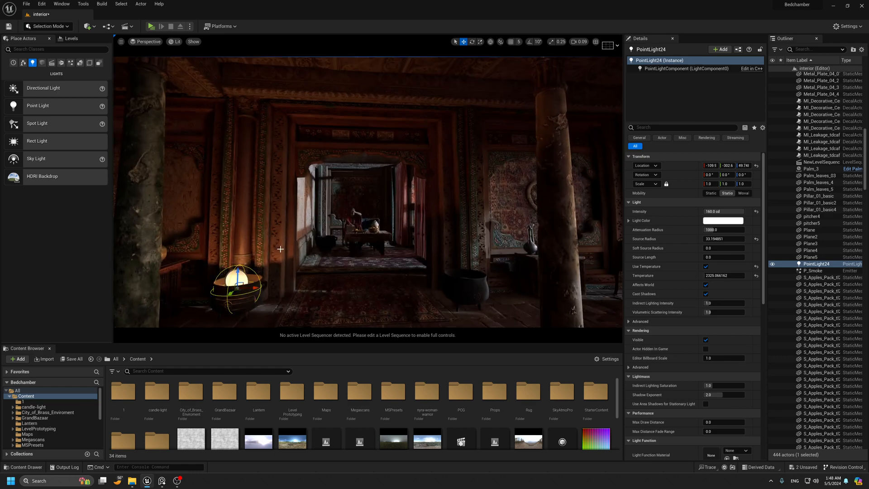
scroll(284, 253, down, 3)
scroll(284, 253, up, 3)
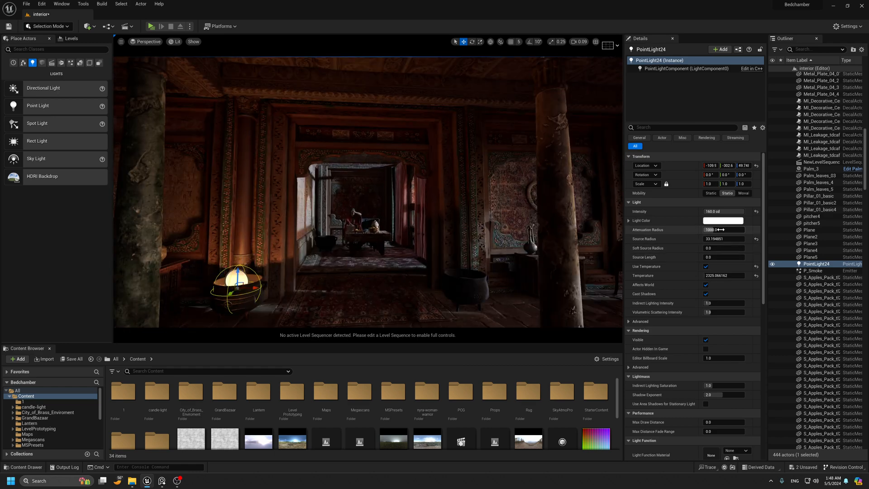
Set the pot light's Attenuation Radius to about 818 and its Intensity to 250 cd.
drag(723, 229, 696, 229)
right_drag(325, 186, 317, 200)
key(s)
scroll(326, 187, down, 3)
key(g)
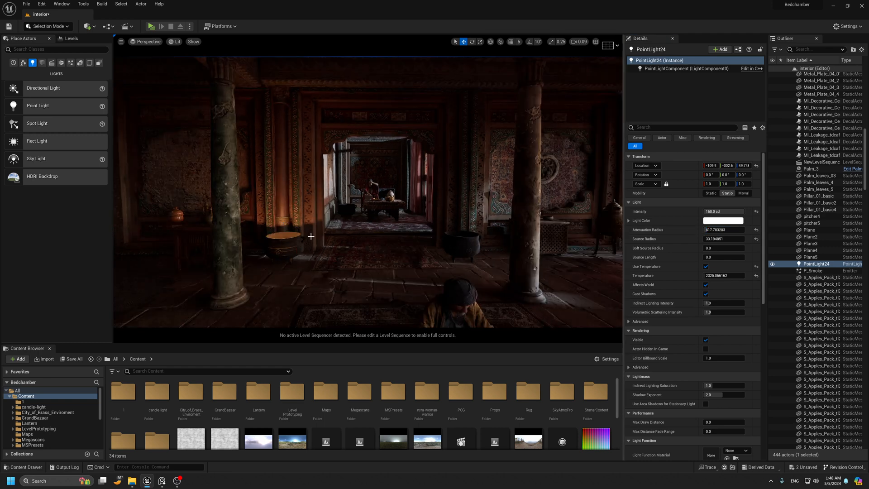
text(g)
text(250)
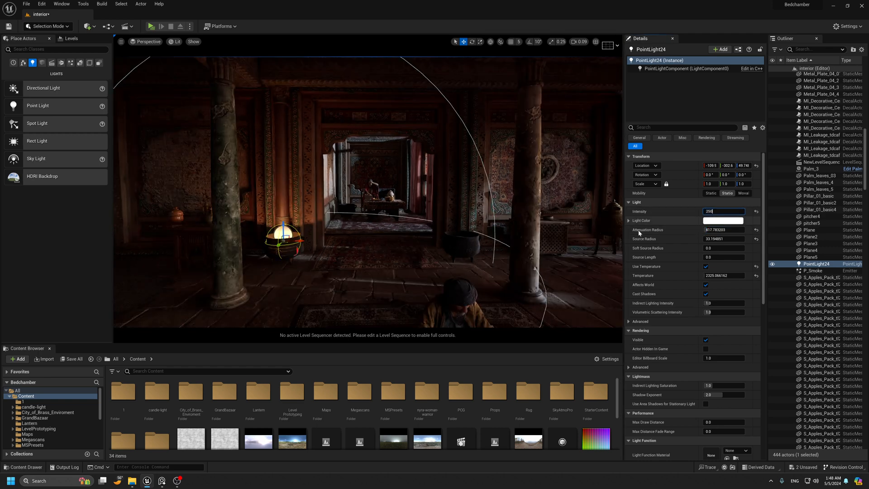
key(Return)
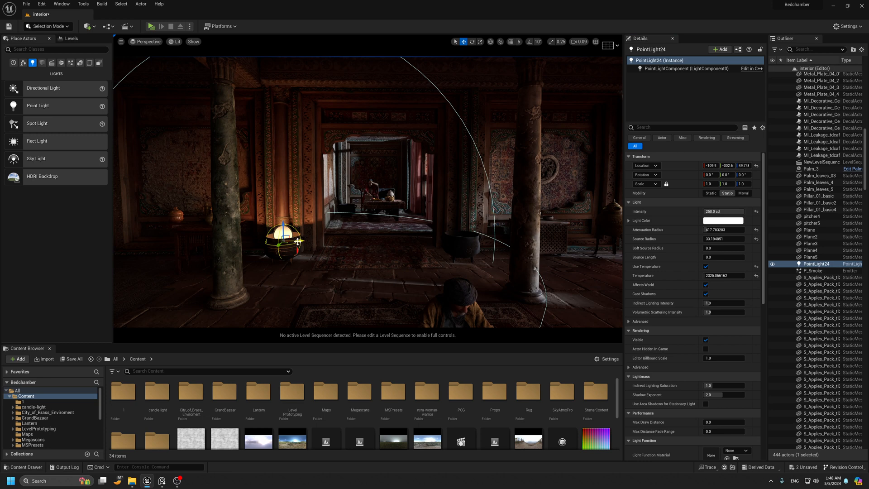
Duplicate the point light into the pot right of the doorway and check the room through CineCameraActor0.
alt+drag(296, 242, 476, 230)
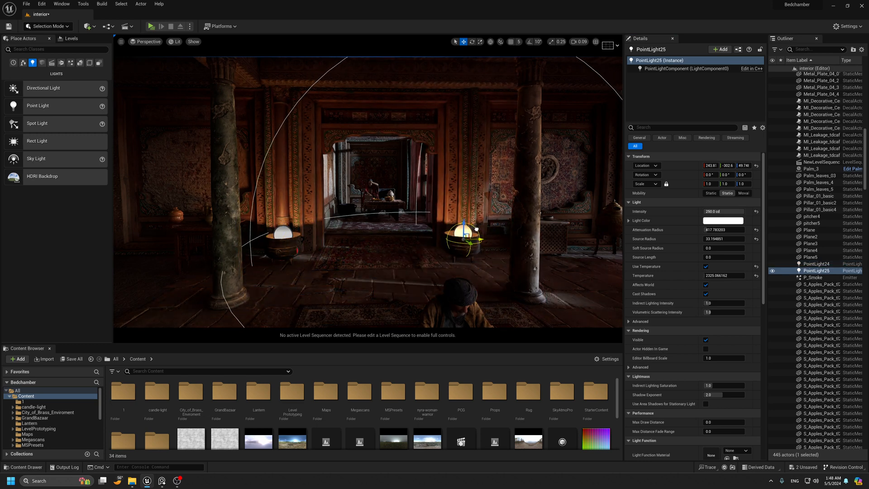
key(g)
key(s)
right_drag(160, 101, 160, 101)
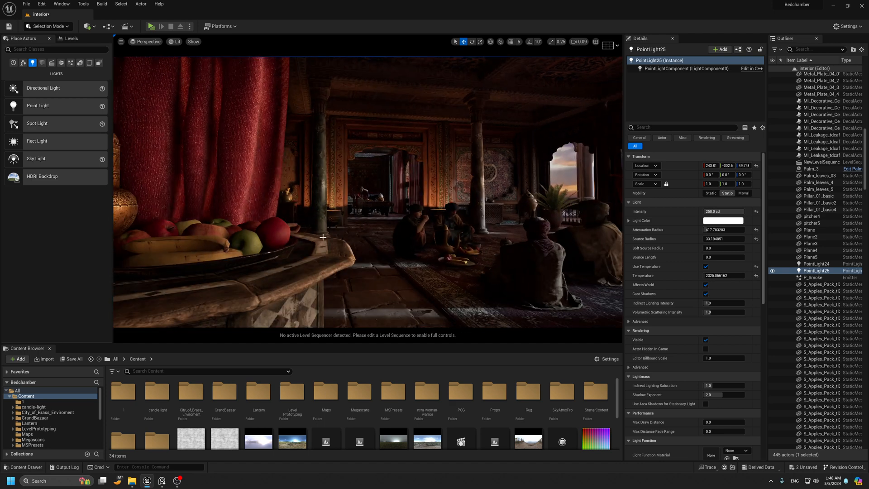
click(142, 44)
click(166, 118)
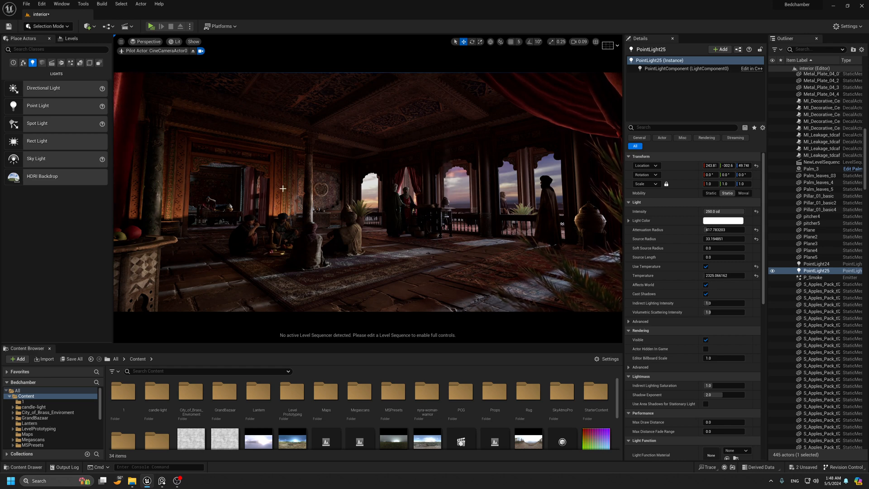
Leave the camera view and examine the dark area around the table and figures by the windows.
click(192, 52)
key(w)
mouse_move(372, 235)
right_down()
mouse_move(392, 234)
mouse_move(373, 236)
right_up()
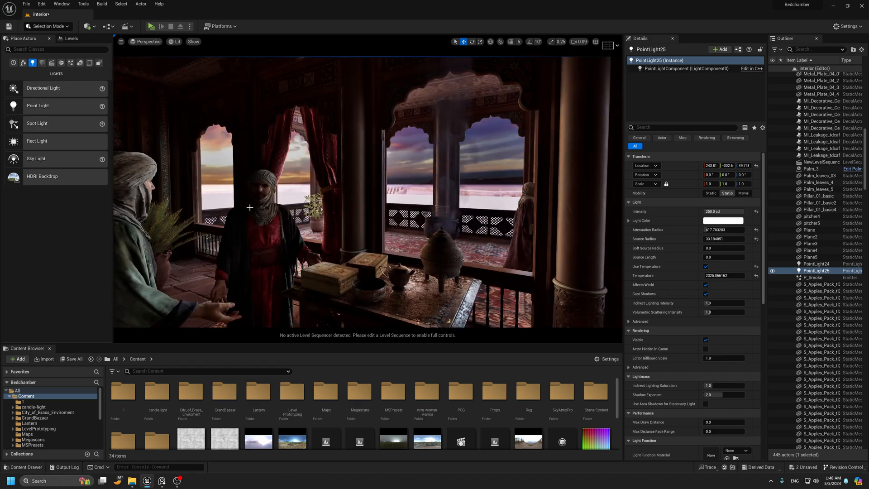
key(w)
right_drag(310, 214, 299, 223)
scroll(315, 210, down, 5)
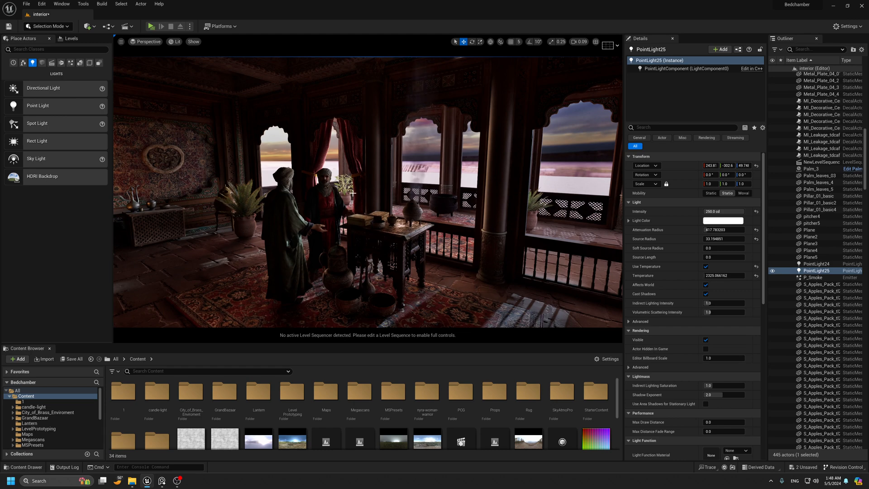
scroll(358, 203, up, 2)
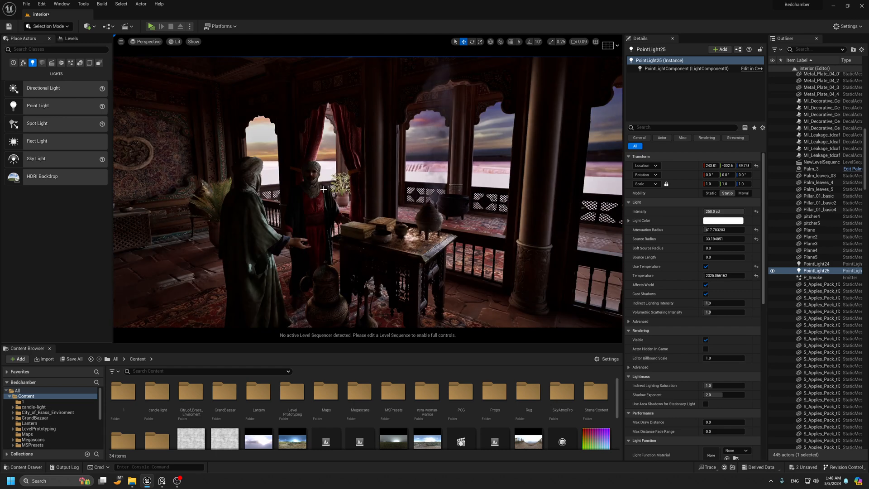
scroll(394, 204, down, 2)
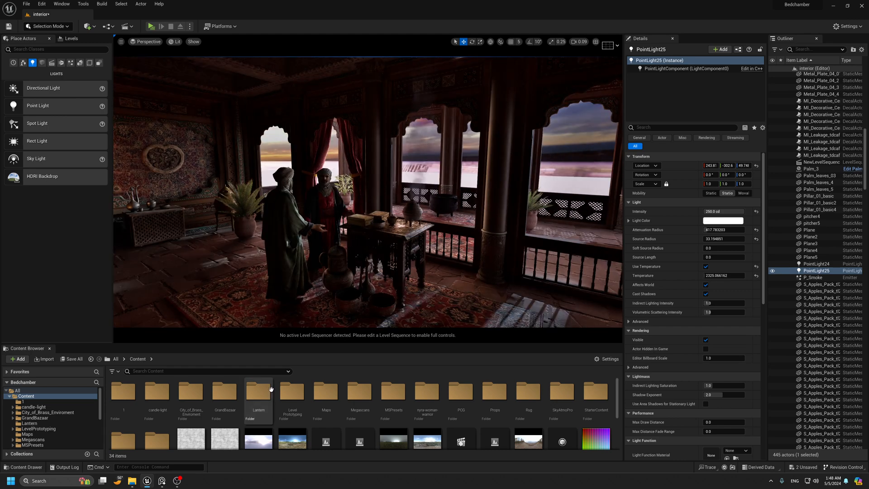
Place the Wall_Lantern_Ex mesh from the Lantern folder on the column behind the table, turned about -90° so its bracket faces the room.
double_click(259, 392)
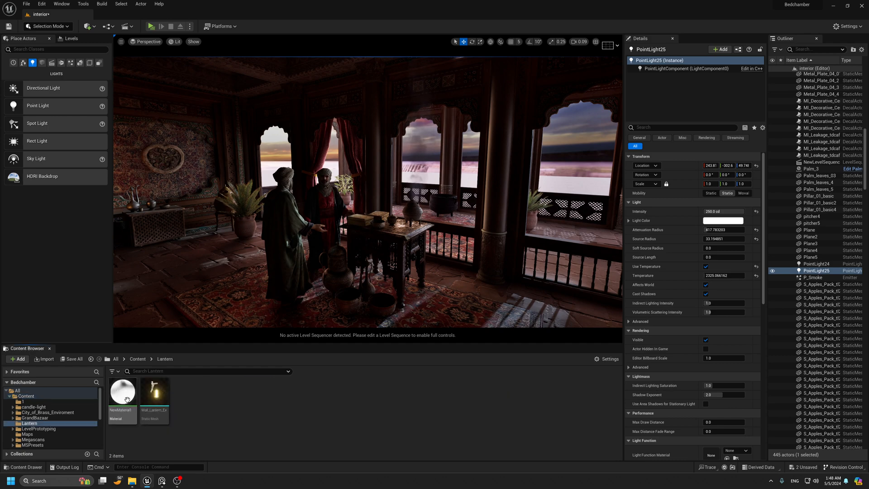
click(154, 392)
drag(154, 392, 497, 135)
alt+drag(497, 136, 431, 184)
key(e)
key(ctrl+z)
key(w)
key(g)
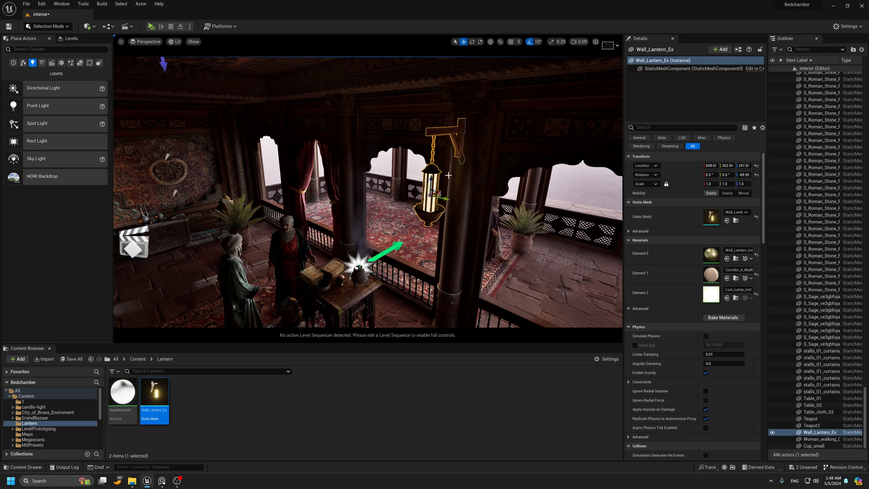
Add a Point Light near the lantern with a temperature of about 2765, 93.7 cd intensity and a Source Radius of about 37.5.
alt+drag(474, 203, 472, 170)
drag(7, 109, 446, 123)
alt+drag(445, 125, 418, 194)
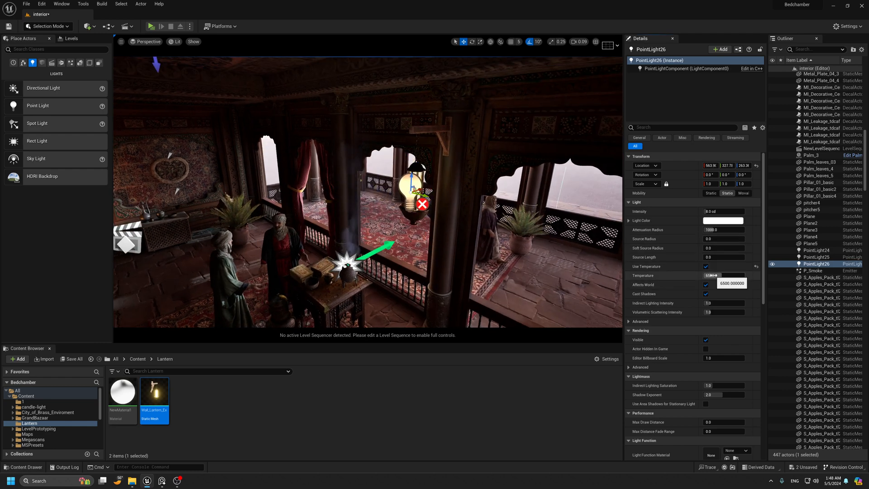
drag(713, 276, 715, 276)
drag(724, 212, 737, 211)
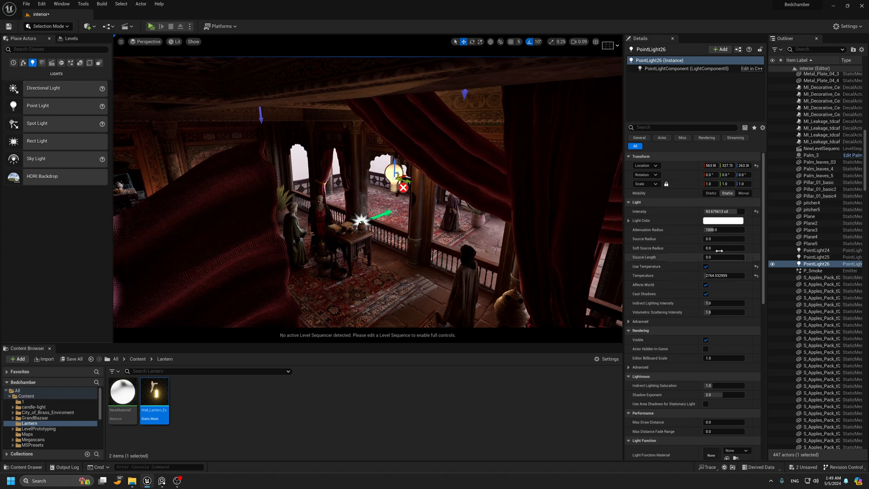
drag(714, 238, 721, 239)
Move the point light onto the lantern, then shift it slightly in front and check its glow without overlays.
key(g)
mouse_move(448, 178)
right_down()
mouse_move(441, 178)
mouse_move(448, 178)
right_up()
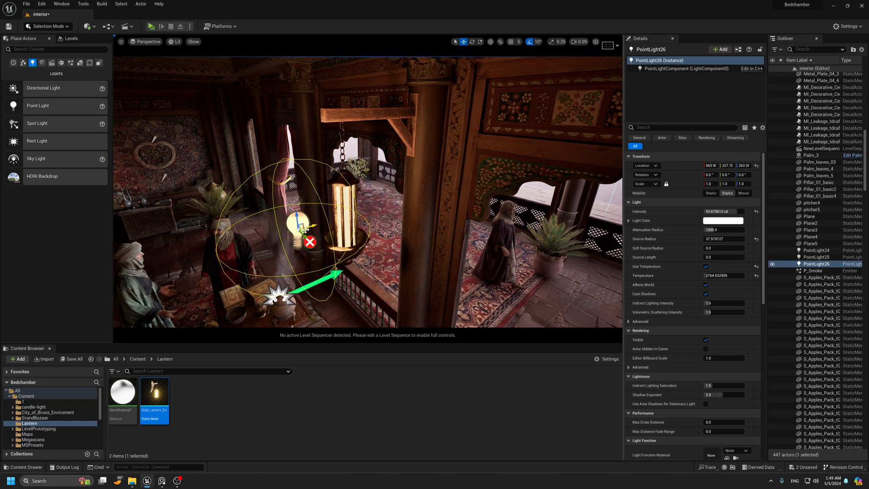
drag(305, 230, 352, 199)
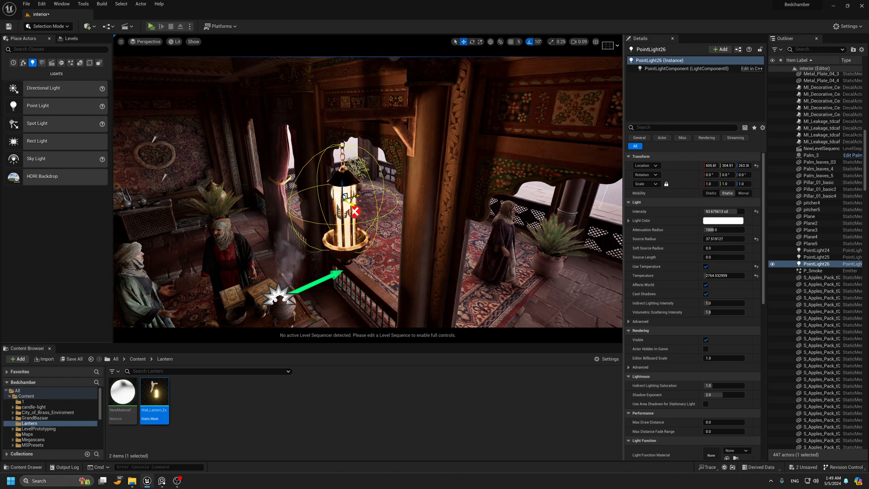
scroll(423, 180, down, 5)
mouse_move(422, 180)
alt+mouse_down()
mouse_move(418, 145)
mouse_move(422, 181)
alt+mouse_up()
scroll(412, 150, up, 5)
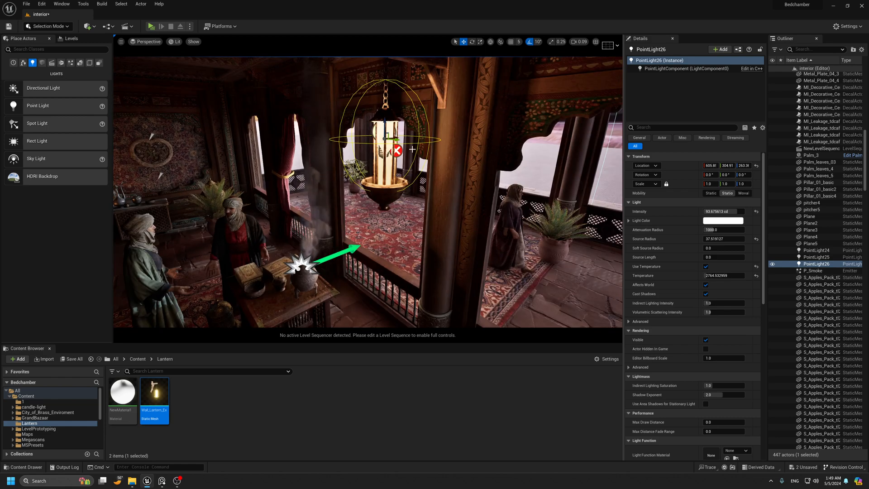
drag(396, 139, 333, 139)
key(s)
mouse_move(329, 228)
right_down()
mouse_move(329, 208)
mouse_move(317, 206)
mouse_move(332, 212)
right_up()
key(g)
key(g)
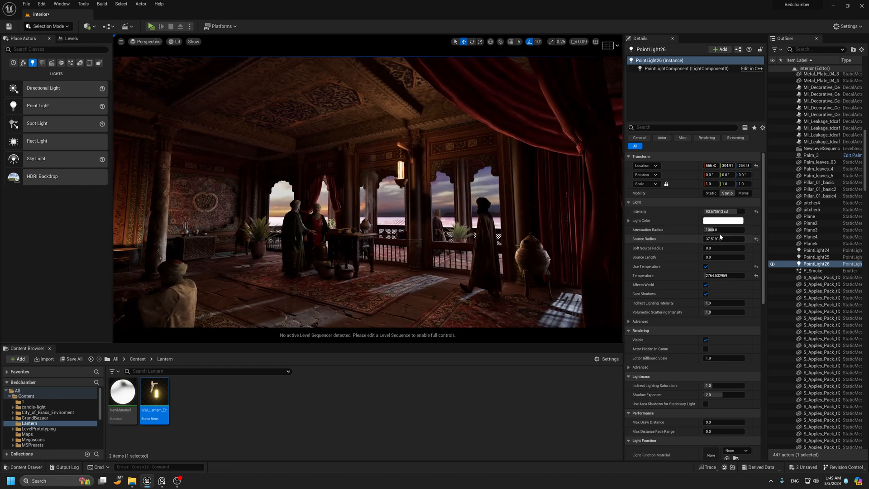
Set the lantern light's Attenuation Radius to about 360, adjust its height slightly, and compare the result with overlays hidden.
drag(719, 230, 714, 231)
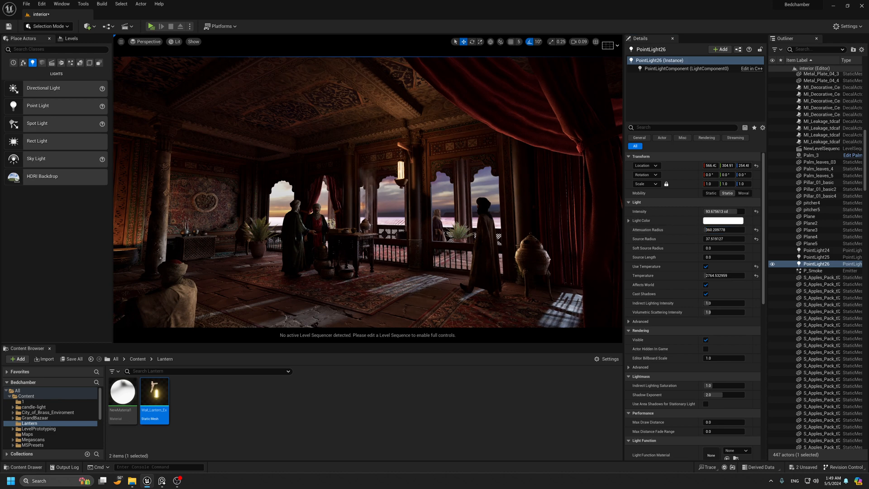
key(g)
key(g)
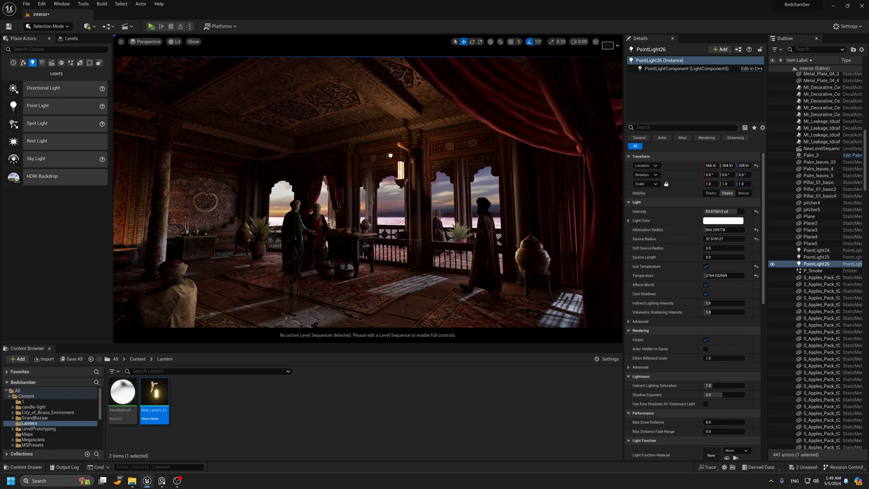
key(g)
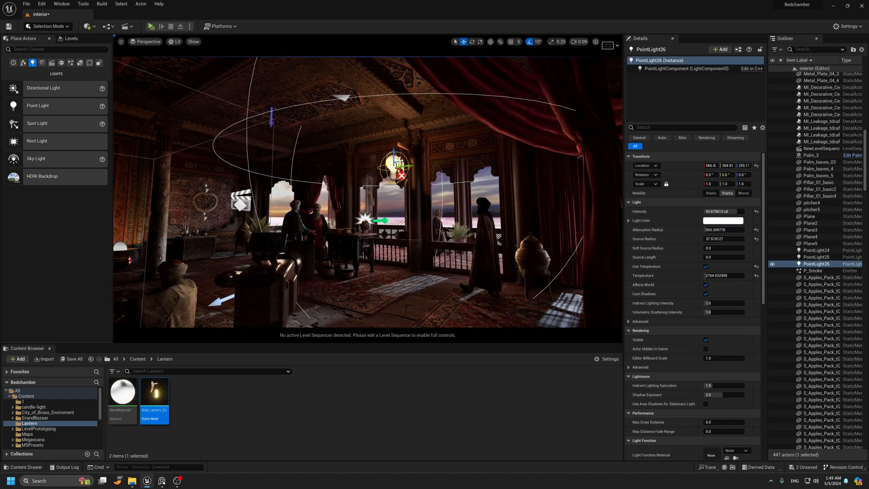
key(g)
key(g)
scroll(428, 152, up, 5)
key(g)
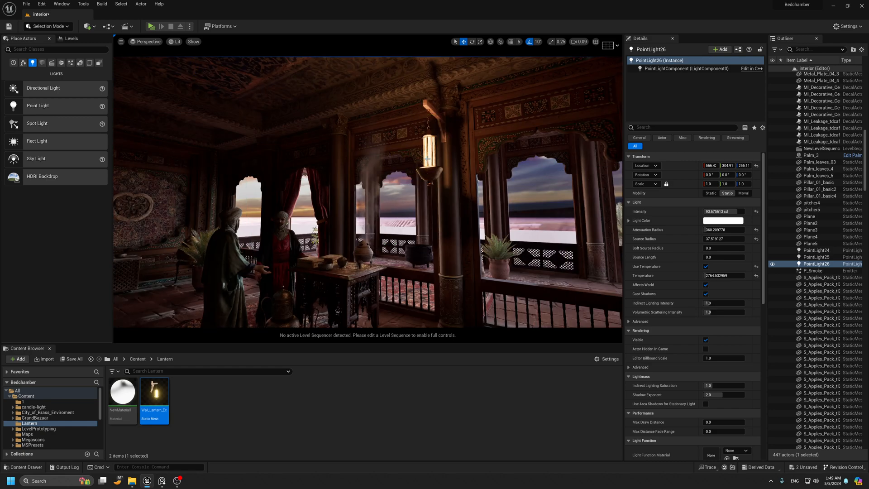
key(g)
mouse_move(428, 152)
right_down()
mouse_move(418, 131)
mouse_move(422, 155)
right_up()
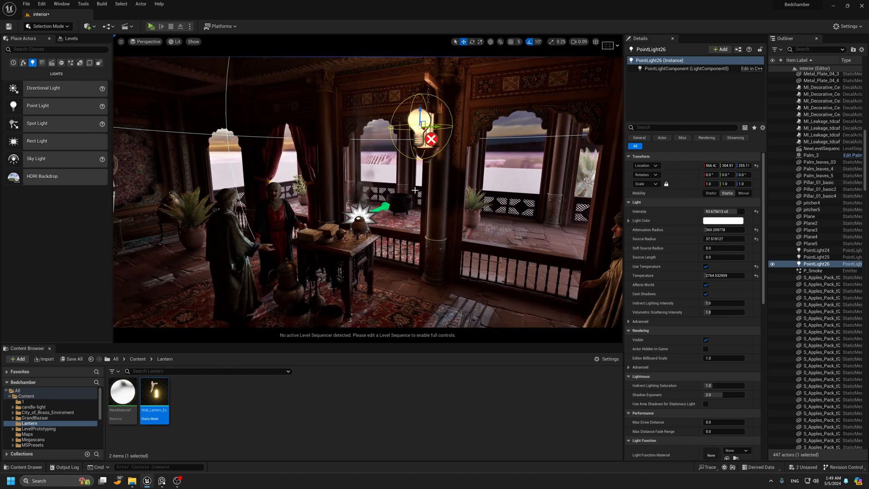
key(g)
scroll(401, 145, down, 6)
key(g)
Duplicate the lantern together with its point light onto the neighbouring column and check the room through CineCameraActor0.
ctrl+click(409, 121)
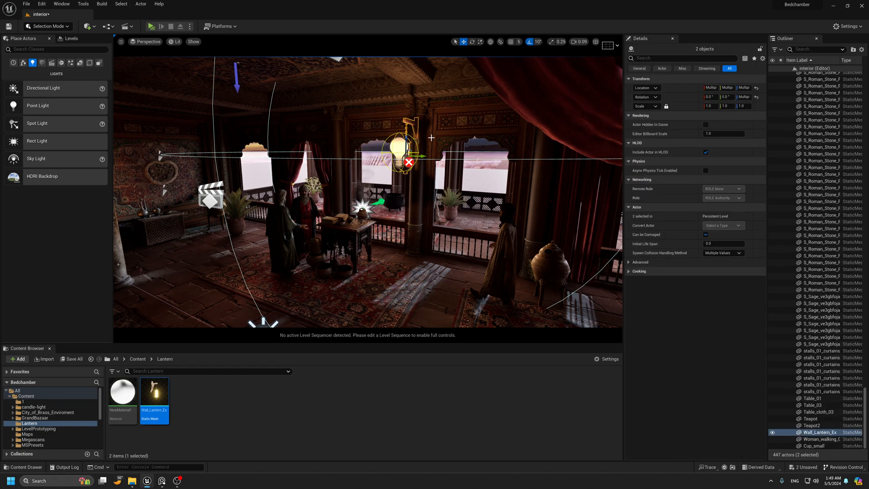
alt+drag(432, 138, 290, 138)
key(g)
alt+drag(316, 167, 268, 157)
click(132, 42)
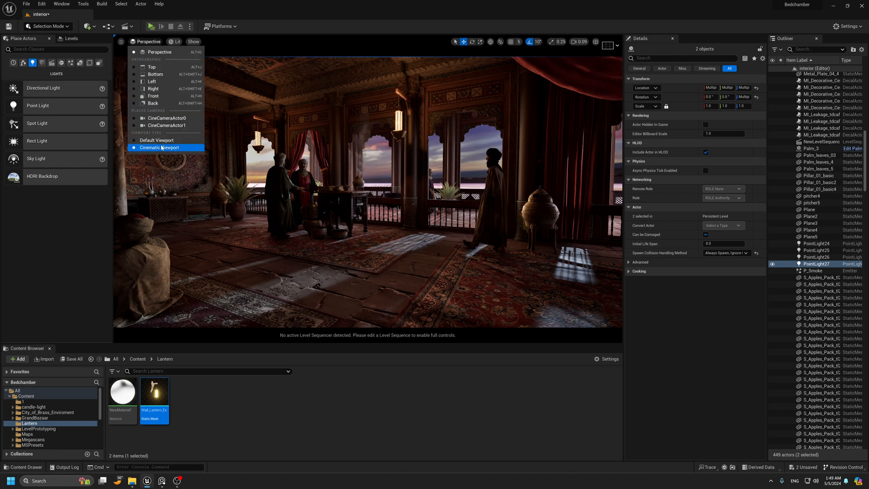
click(167, 118)
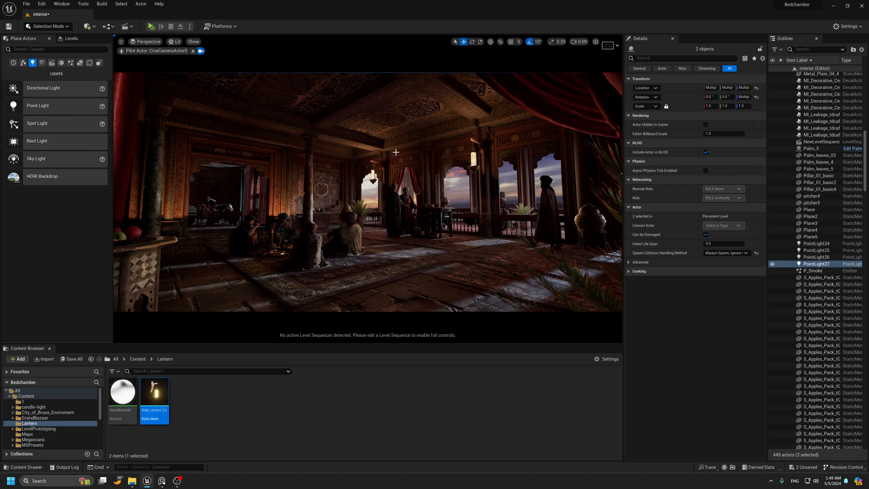
Scale the original lantern uniformly to 0.7 and move it up against its column.
click(476, 140)
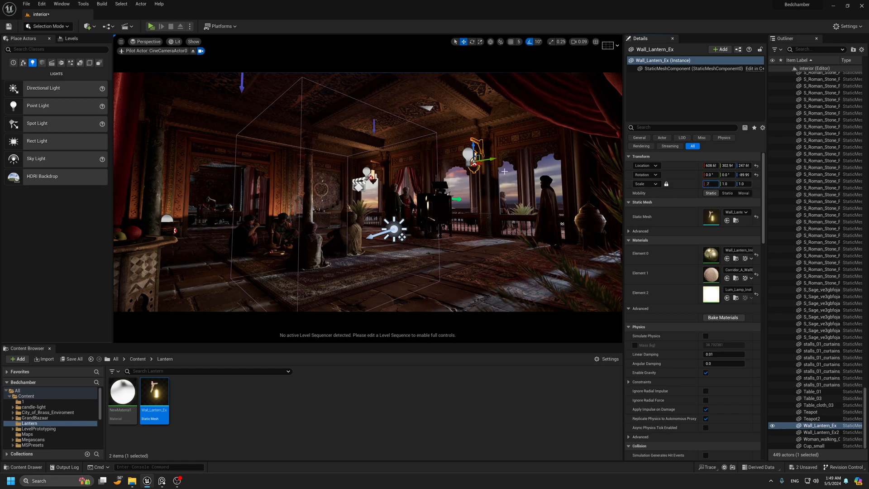
text(.7)
key(Return)
click(192, 51)
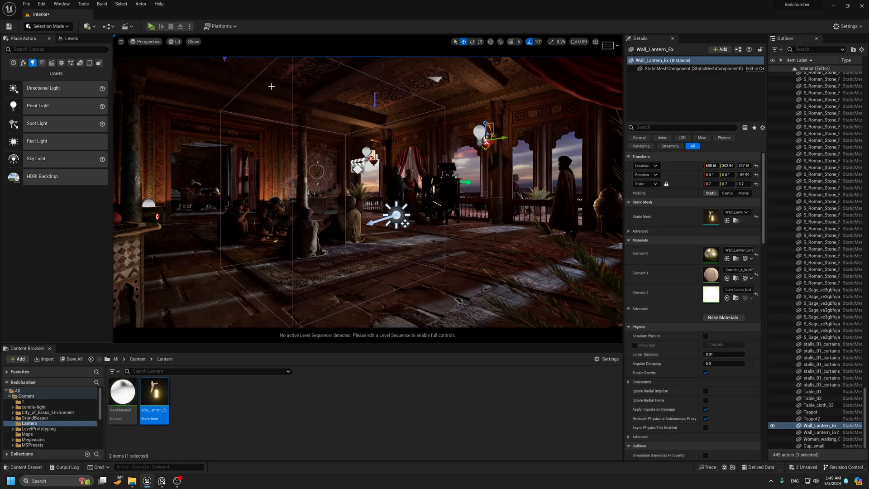
key(f)
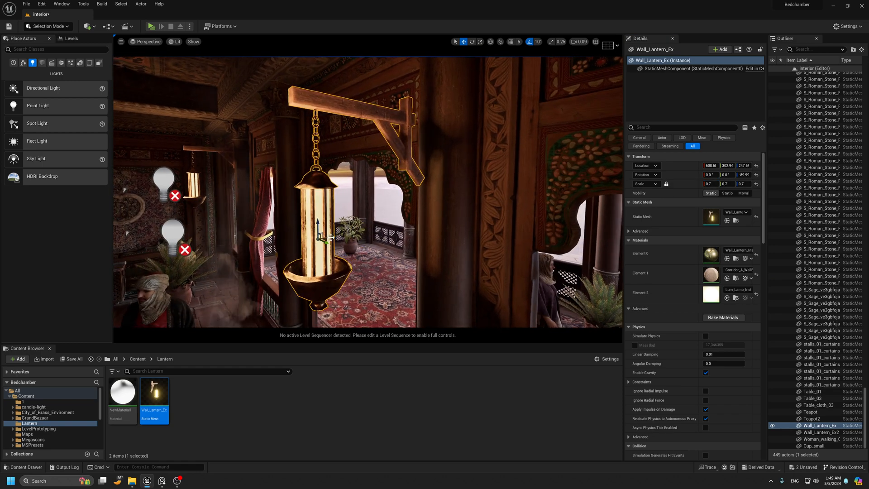
drag(336, 235, 368, 173)
scroll(368, 215, down, 5)
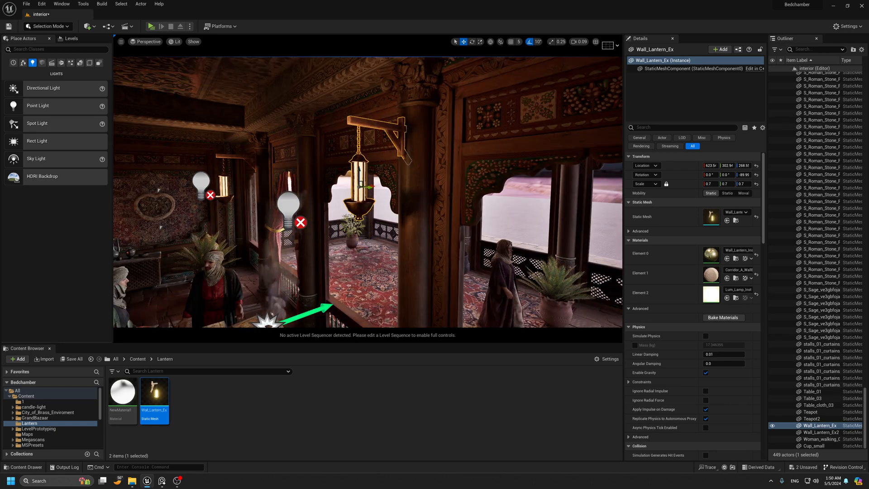
Move the original lantern's point light up beside the resized lantern.
click(289, 205)
key(f)
drag(320, 226, 342, 181)
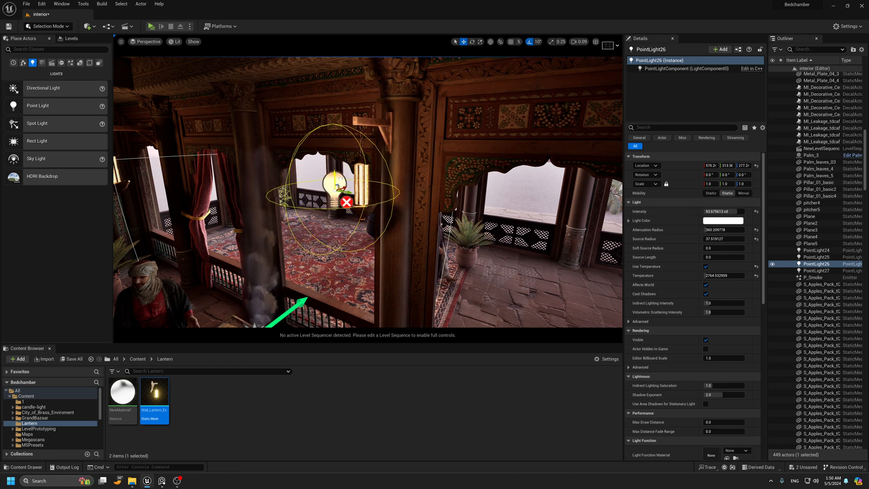
Delete the full-size duplicate lantern and its point light from the neighbouring column.
right_drag(308, 180, 297, 180)
click(141, 175)
key(Delete)
click(162, 173)
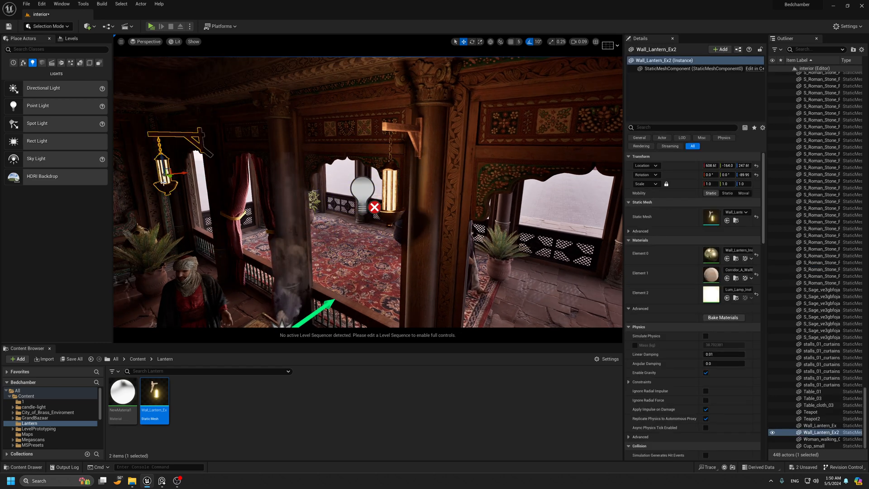
key(Delete)
Duplicate the resized lantern and its light onto the neighbouring column, checking the room through CineCameraActor1 and CineCameraActor0.
click(367, 189)
ctrl+click(395, 189)
key(f)
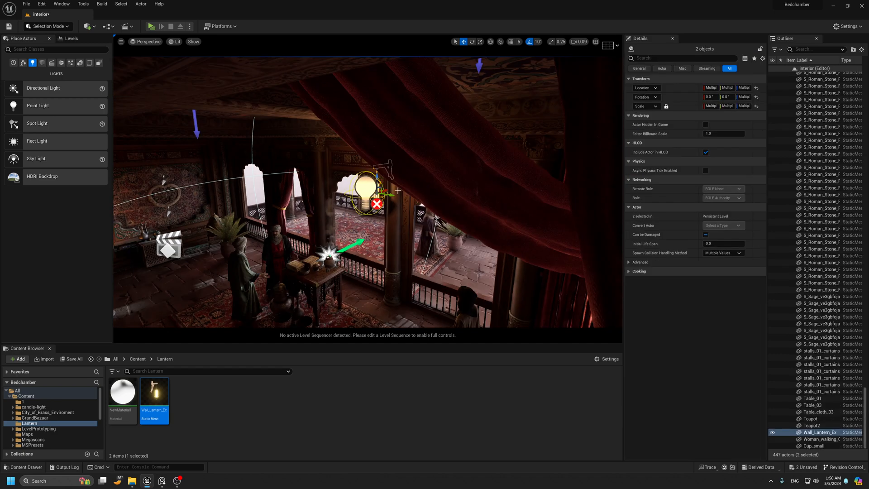
alt+drag(381, 189, 186, 176)
key(g)
key(s)
mouse_move(183, 129)
right_down()
mouse_move(184, 117)
mouse_move(183, 128)
right_up()
click(146, 42)
click(162, 125)
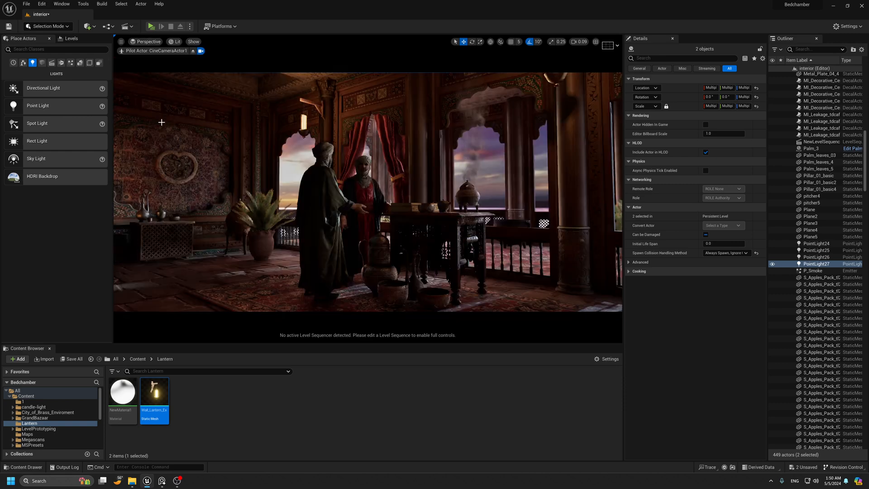
click(146, 41)
click(164, 118)
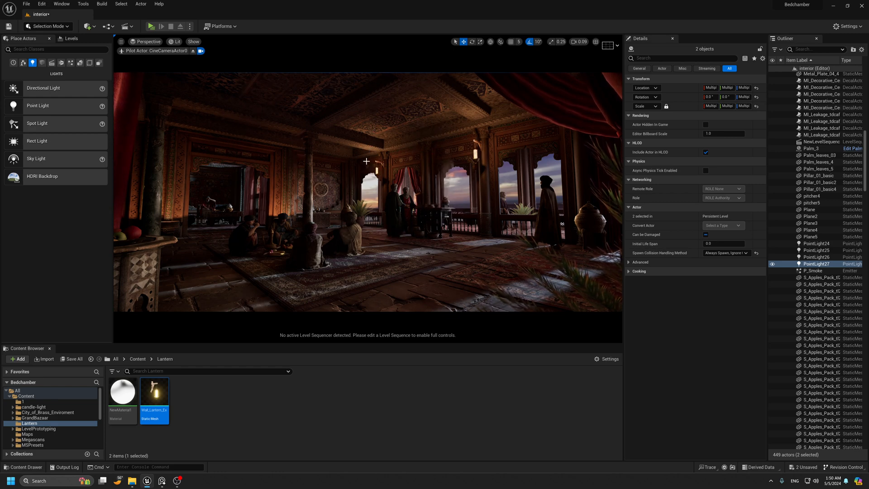
Delete both wall lanterns and their point lights, and view the room without overlays.
key(g)
ctrl+click(473, 149)
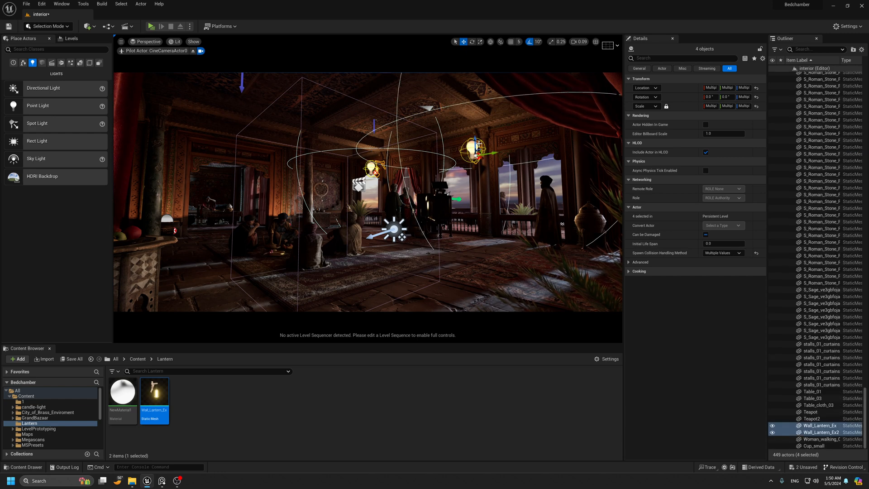
key(Delete)
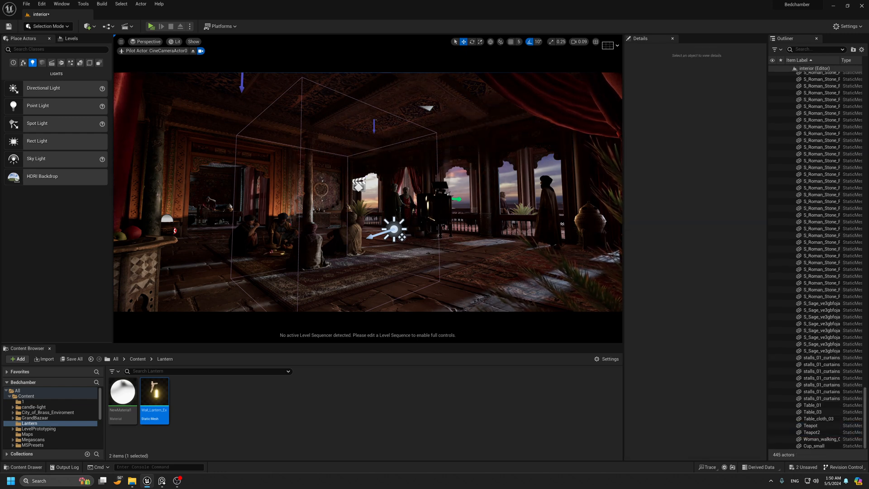
key(g)
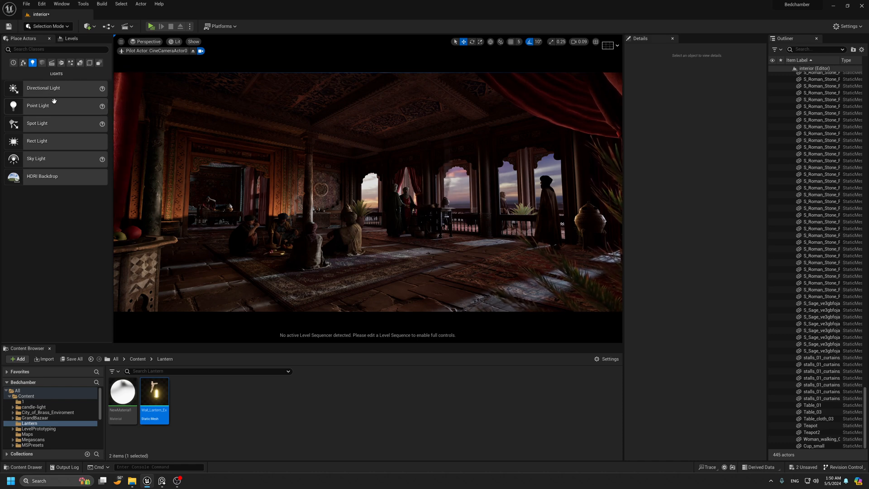
Place a new Point Light beside the standing men at the table and leave the camera view to inspect its position.
drag(171, 143, 411, 201)
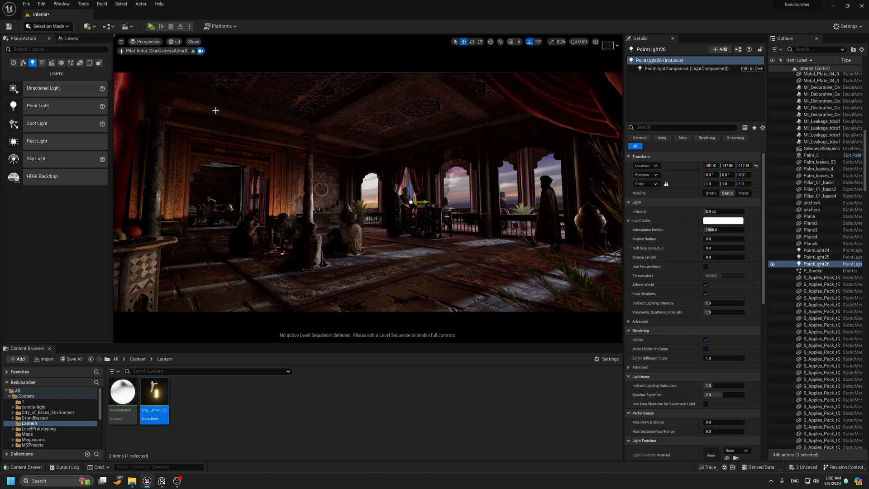
click(193, 51)
key(g)
scroll(463, 148, down, 5)
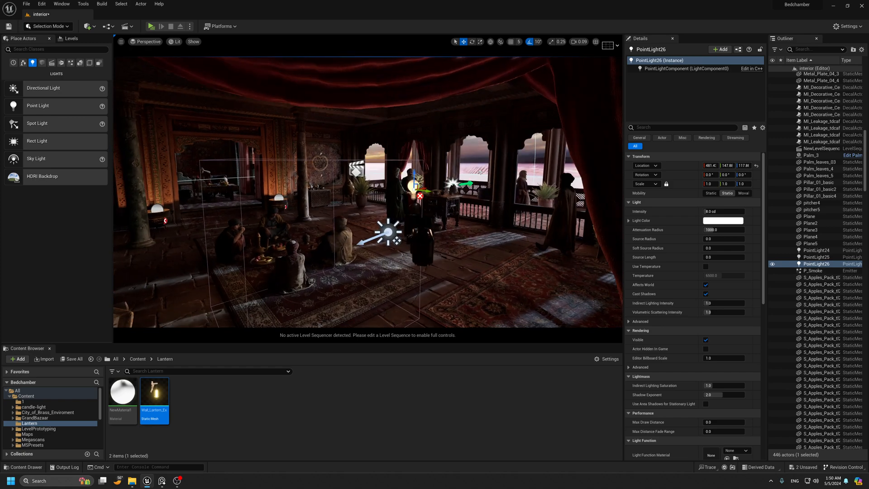
scroll(481, 174, up, 8)
key(g)
scroll(481, 175, down, 3)
key(g)
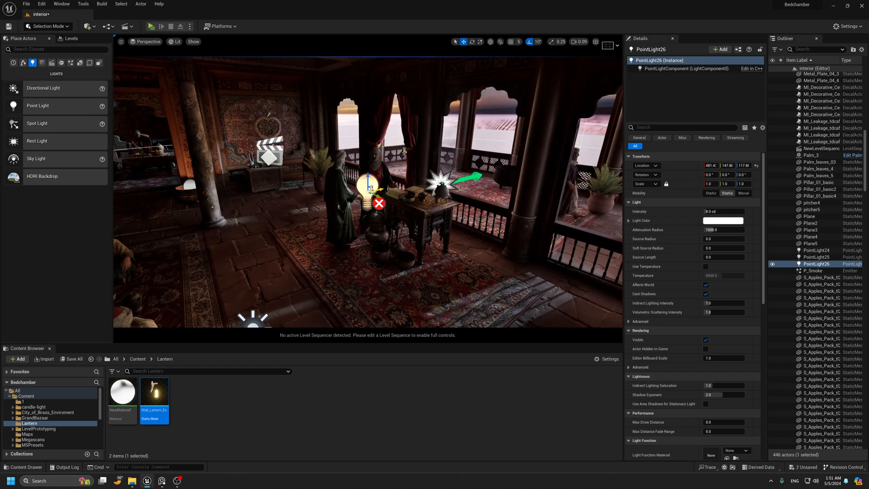
Move the point light above the table beside the men, with intensity 160 cd, attenuation radius about 192 and source radius about 1.38.
drag(370, 189, 400, 182)
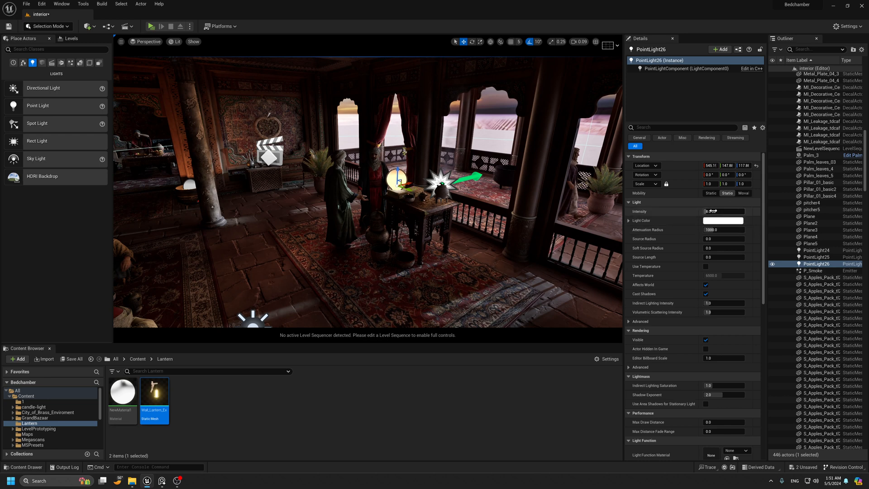
drag(714, 211, 738, 211)
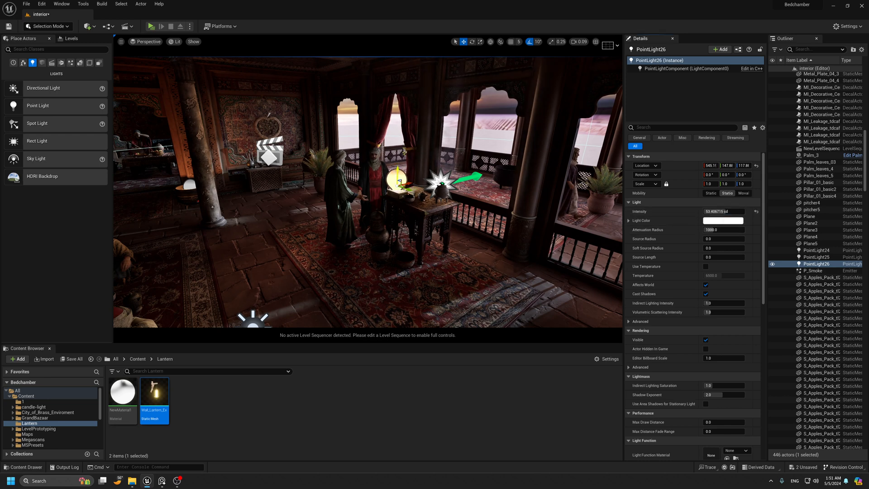
drag(398, 172, 398, 160)
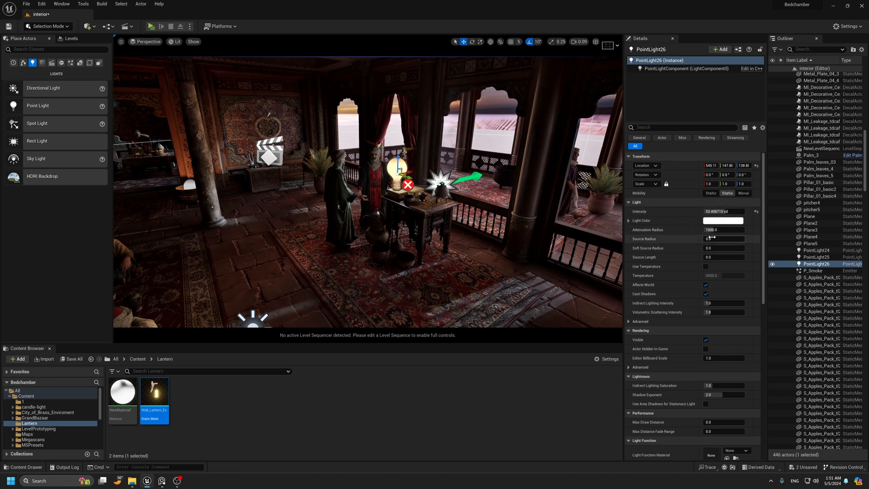
mouse_move(711, 237)
mouse_down()
mouse_move(743, 212)
mouse_move(701, 229)
mouse_move(716, 229)
mouse_up()
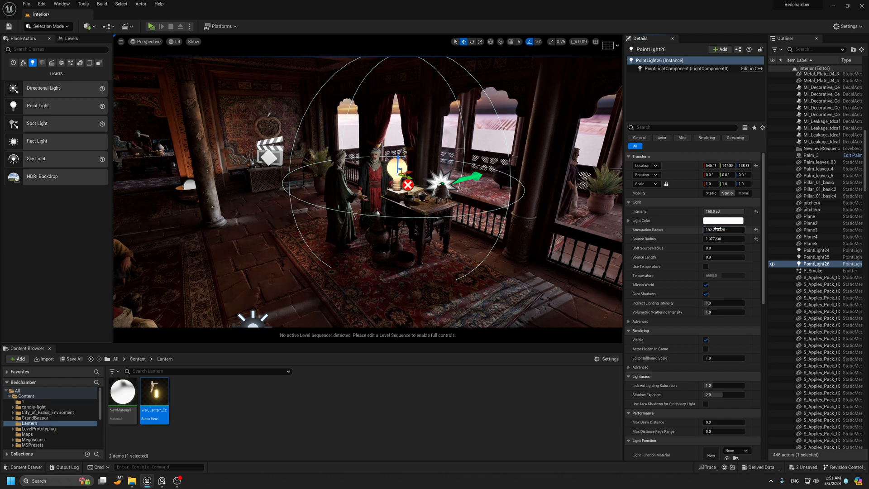
Enable colour temperature on the table light at about 2929 and check the room full-screen through CineCameraActor0.
click(705, 267)
drag(719, 276, 707, 275)
key(g)
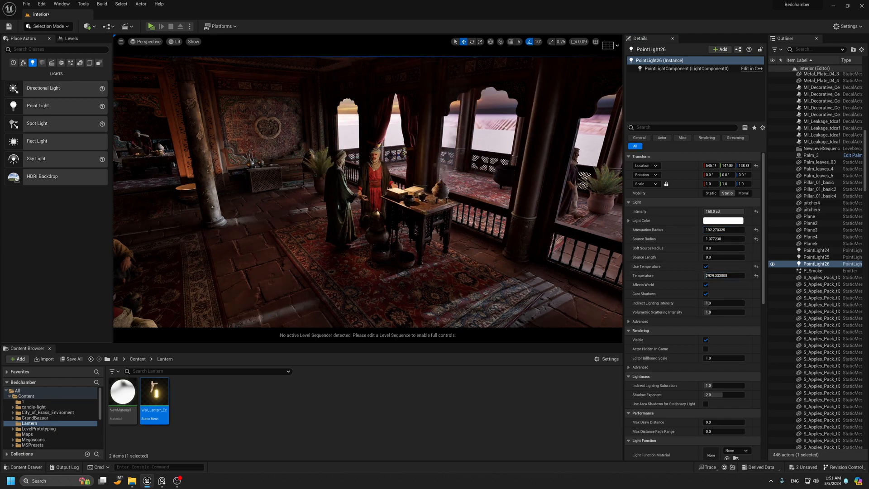
key(s)
mouse_move(406, 215)
right_down()
mouse_move(407, 192)
mouse_move(406, 215)
right_up()
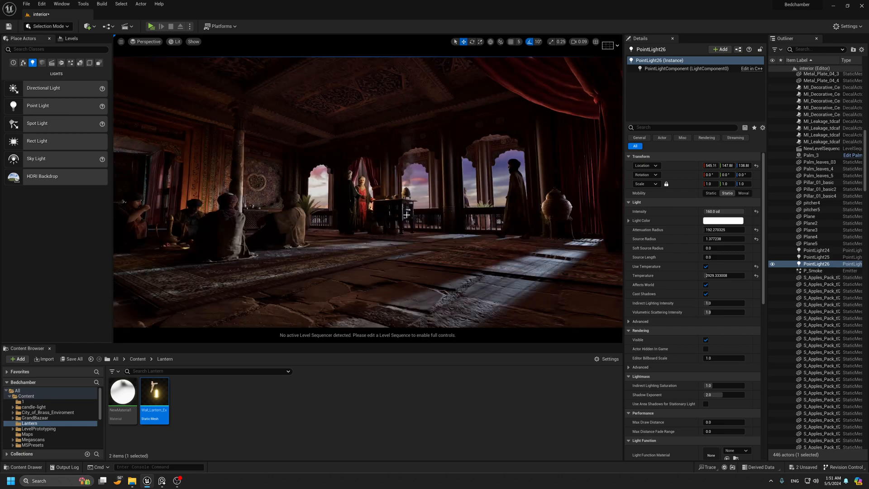
click(135, 42)
click(181, 118)
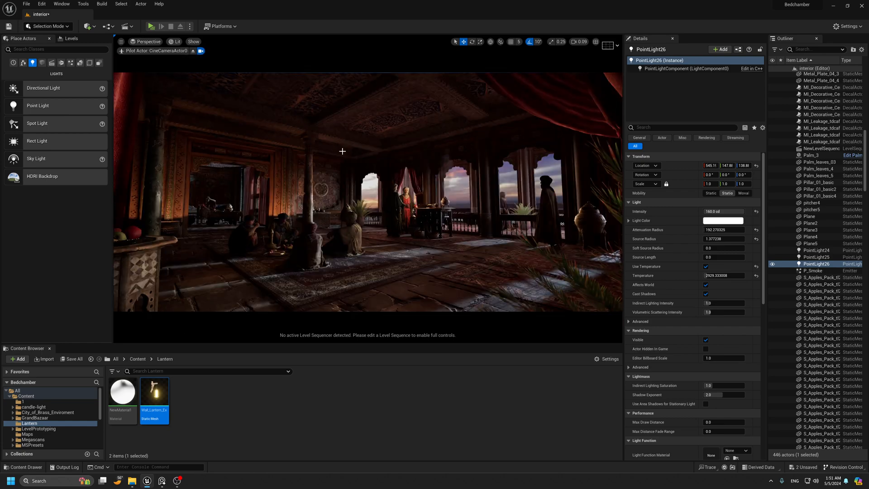
key(F11)
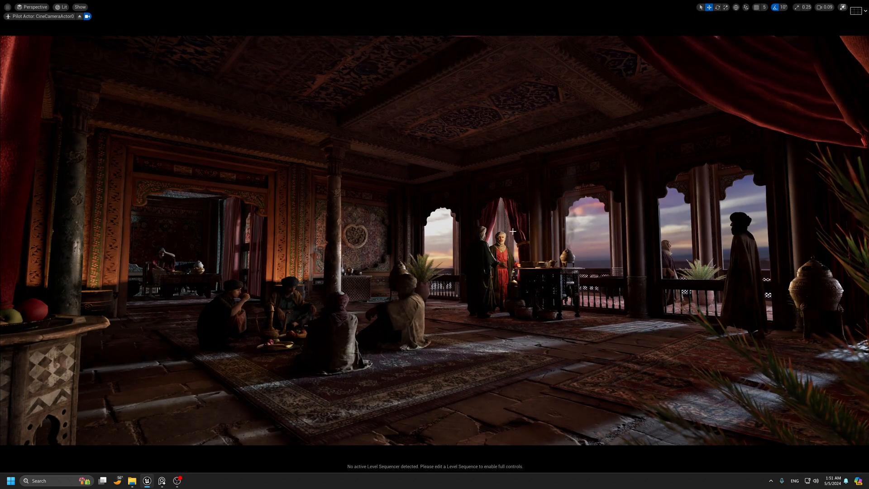
key(F11)
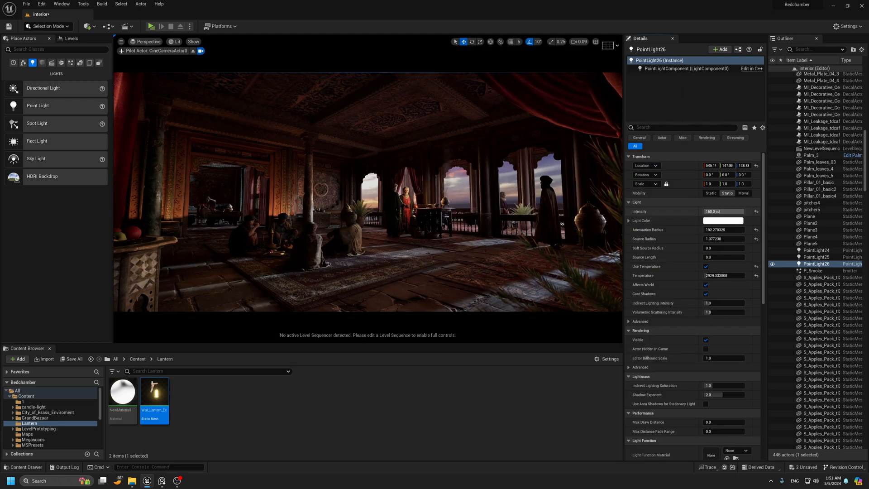
Set the table light's intensity to 80 cd and check the camera view full-screen.
click(720, 212)
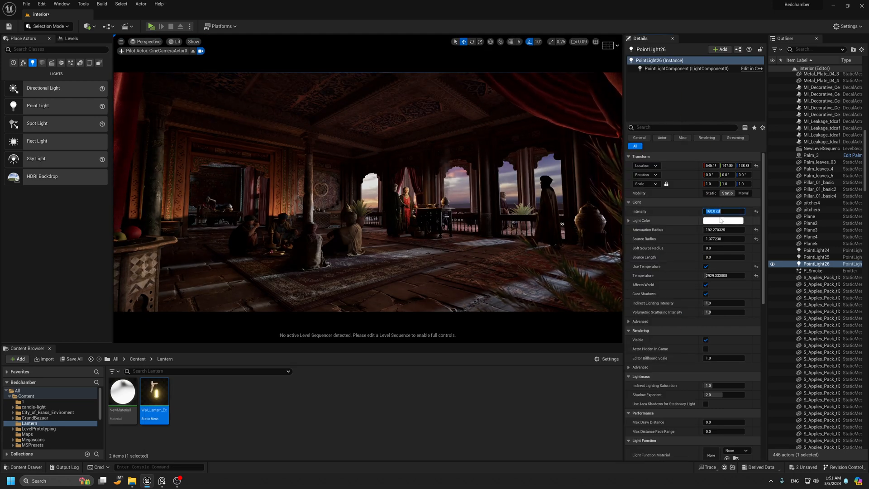
text(80)
key(Return)
key(F11)
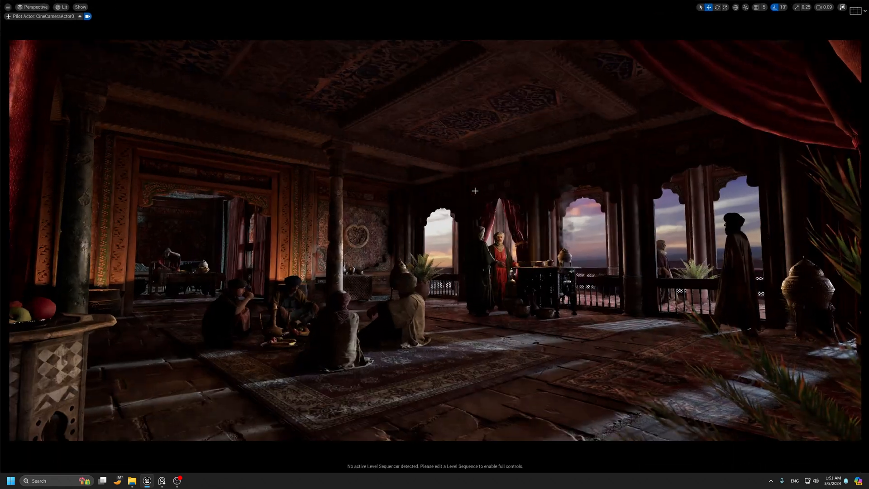
key(F11)
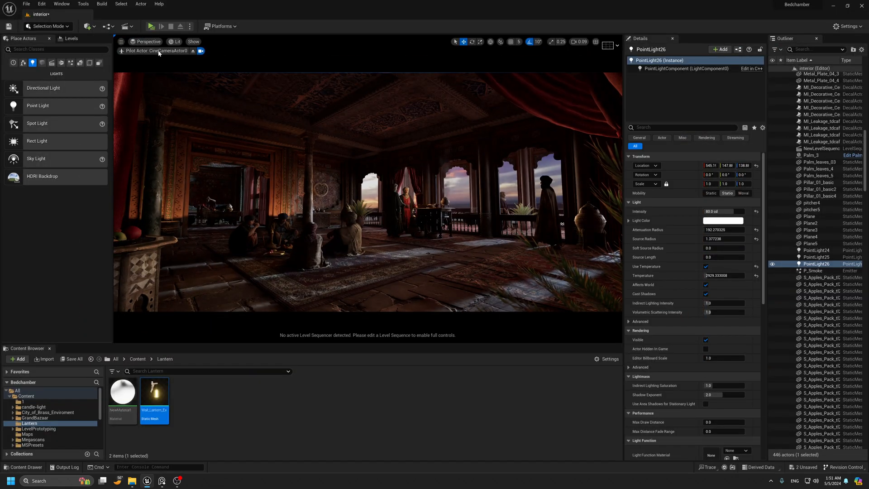
Leave the camera view, try repositioning the point light near the two standing men, and undo the move.
click(192, 51)
key(g)
scroll(508, 171, up, 5)
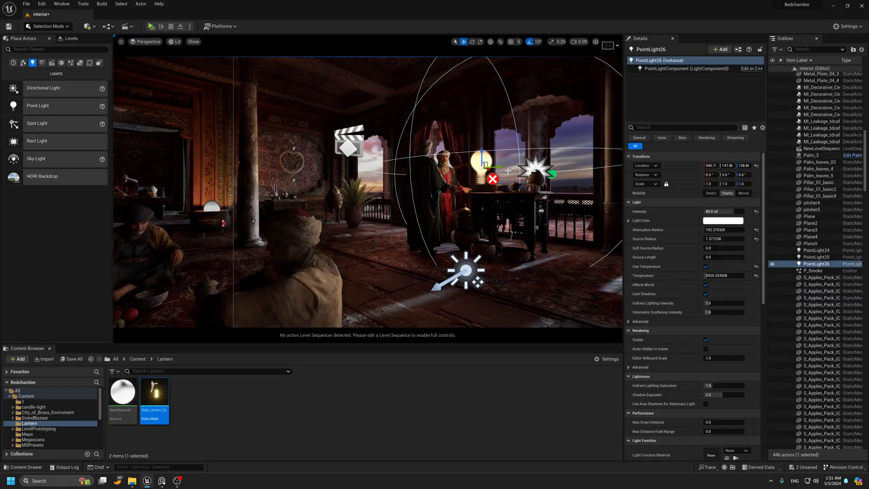
right_drag(507, 171, 582, 139)
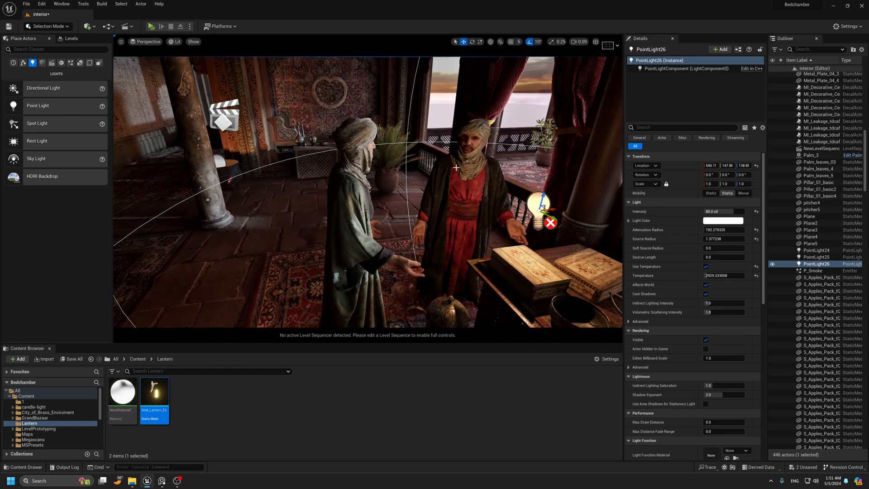
right_drag(406, 223, 457, 219)
drag(428, 213, 387, 165)
key(ctrl+z)
Examine the table lighting from farther back and through CineCameraActor0, with and without editor overlays.
right_drag(408, 183, 422, 151)
scroll(422, 153, down, 10)
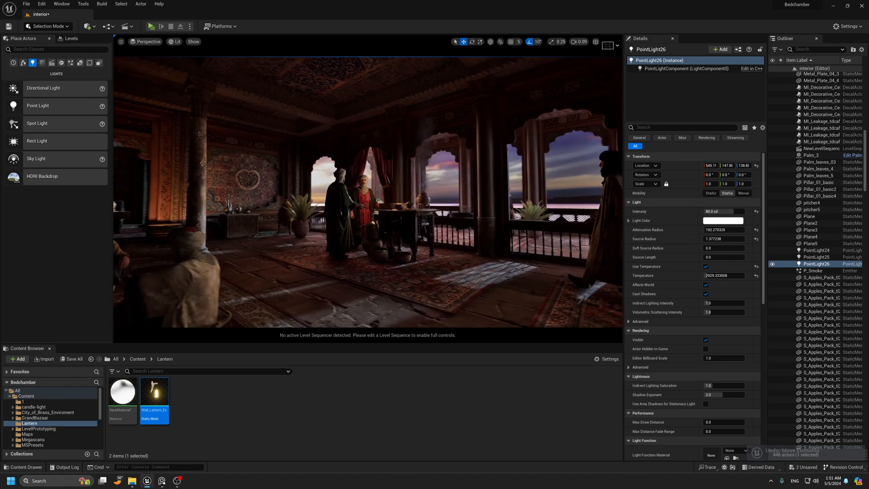
right_drag(381, 175, 398, 177)
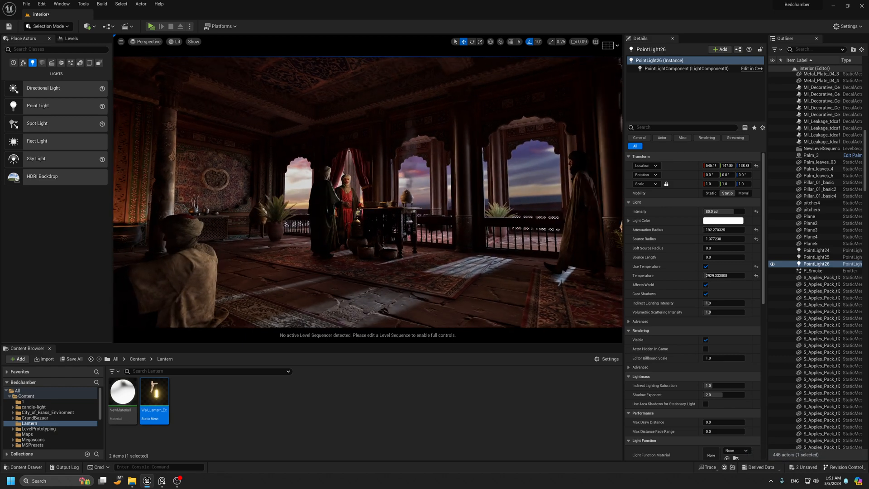
key(g)
key(g)
click(149, 42)
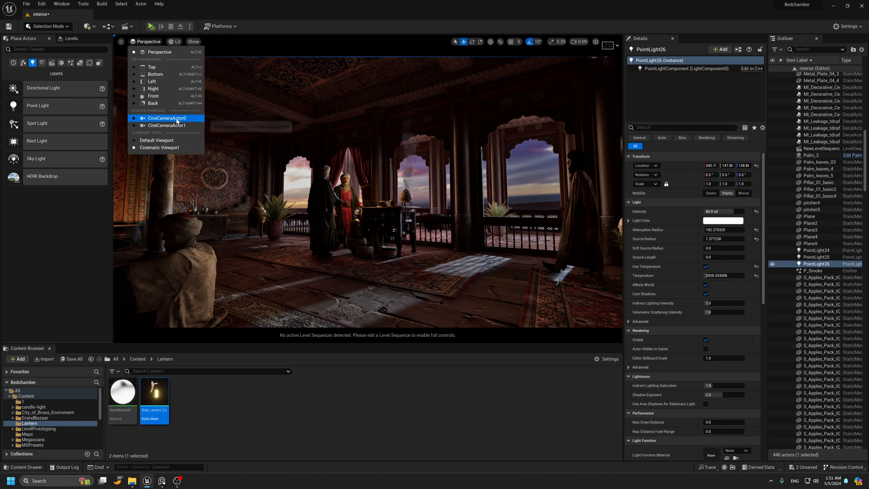
click(177, 121)
key(g)
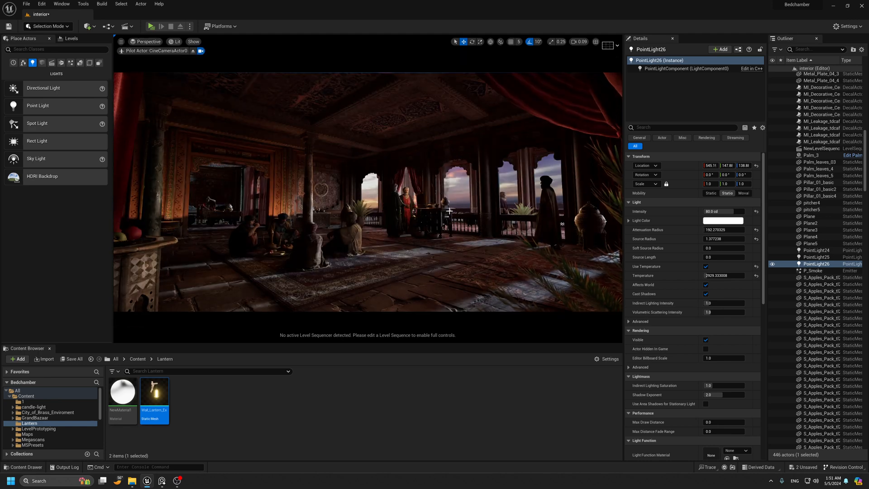
key(g)
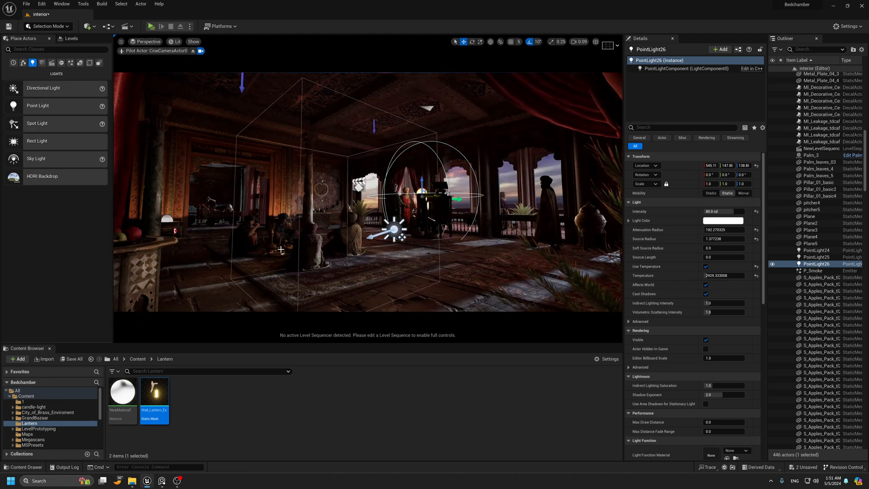
Leave the camera view and duplicate the table light to a spot above the seated men on the carpet.
click(194, 51)
alt+drag(436, 198, 283, 224)
scroll(276, 225, up, 5)
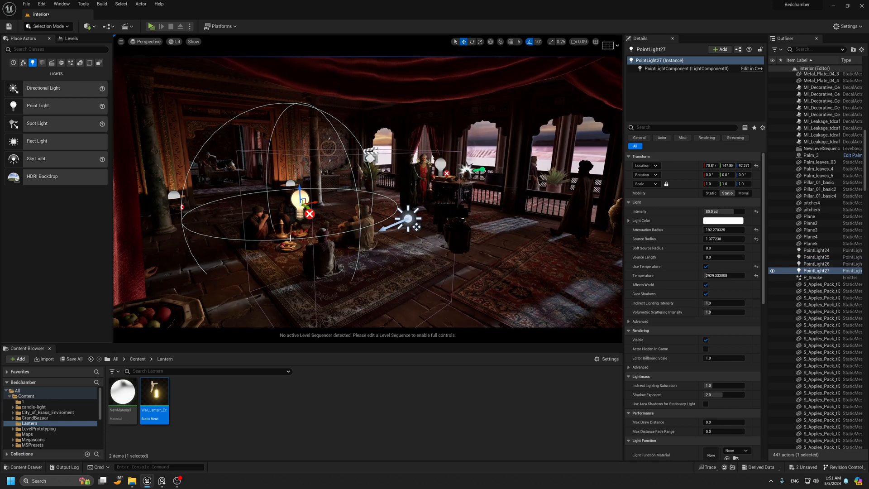
drag(218, 222, 236, 229)
right_drag(308, 231, 292, 244)
middle_drag(276, 156, 268, 161)
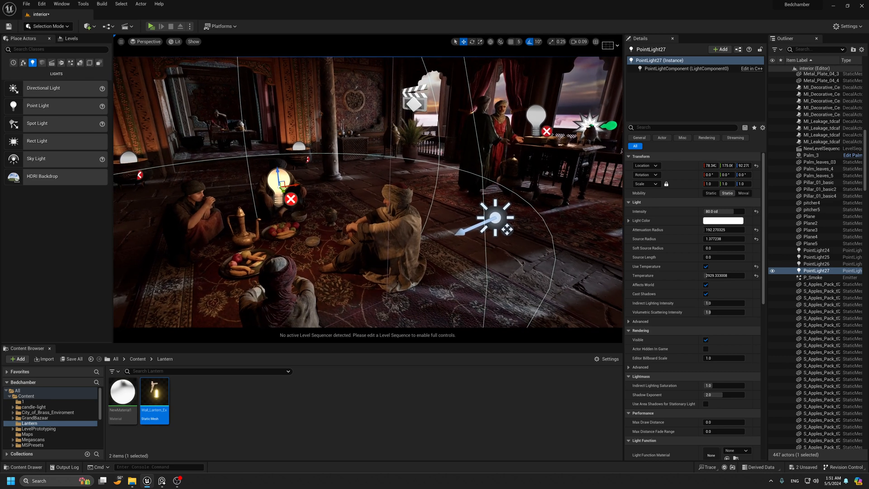
Lower the duplicated light to just above the food between the seated men, at a height of about 51.
drag(281, 173, 271, 223)
key(g)
right_drag(272, 222, 268, 237)
key(g)
drag(262, 250, 271, 245)
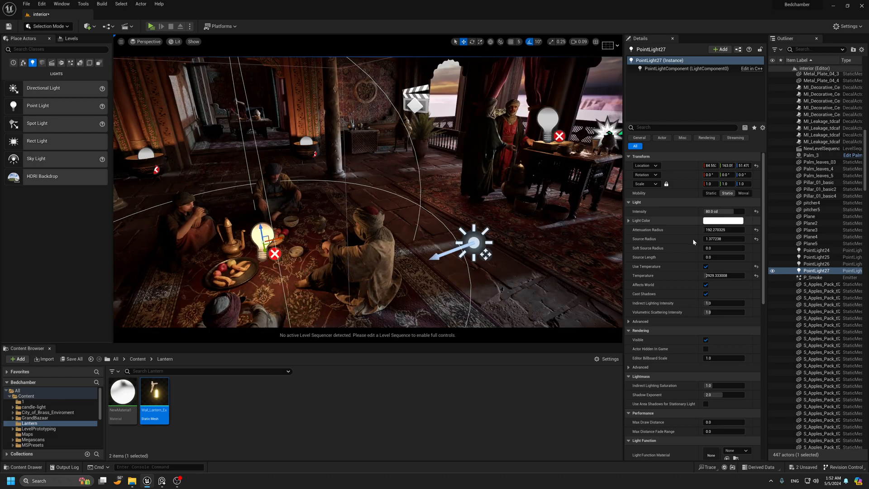
Set the seated group's light to an attenuation radius of about 303 and a temperature of about 3424.
drag(716, 230, 727, 229)
scroll(334, 215, down, 5)
right_drag(334, 215, 334, 203)
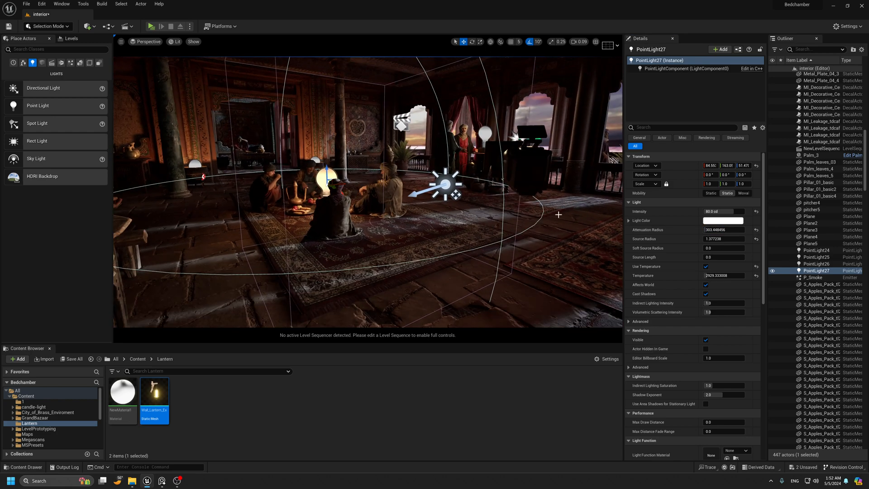
drag(722, 275, 740, 275)
Review the lighting without overlays through CineCameraActor1 and full-screen through CineCameraActor0.
key(g)
click(141, 43)
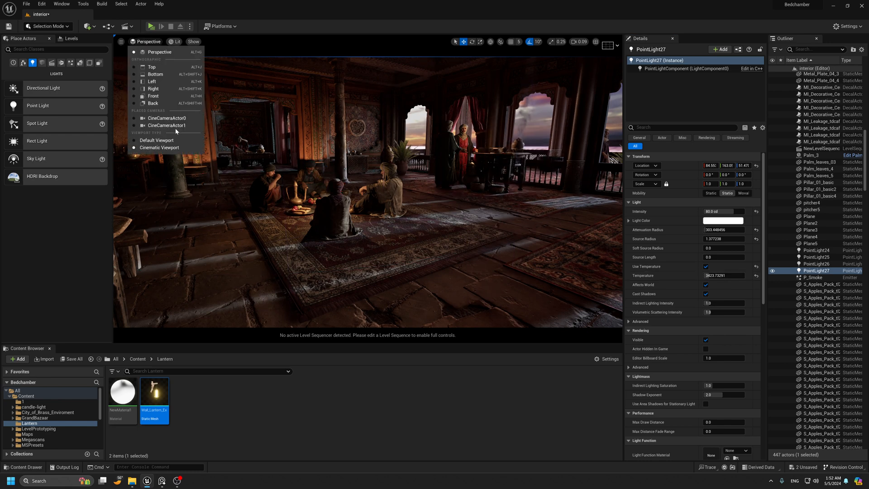
click(174, 126)
click(144, 41)
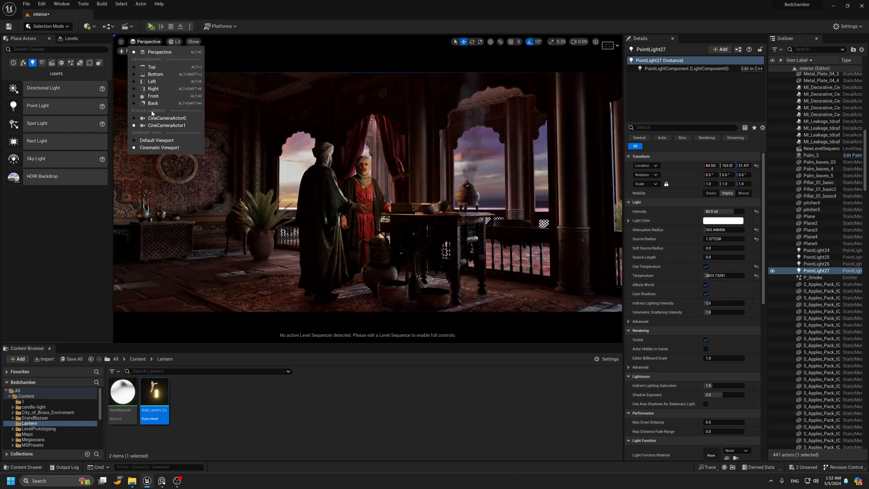
click(156, 118)
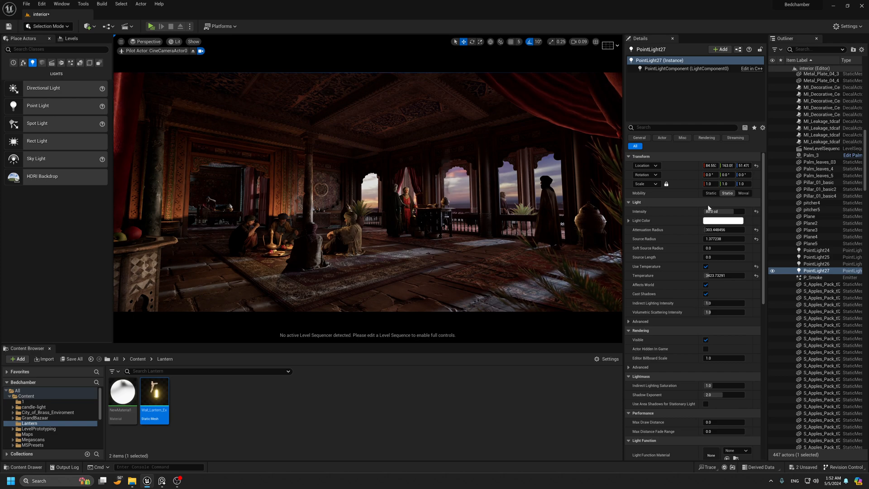
key(F11)
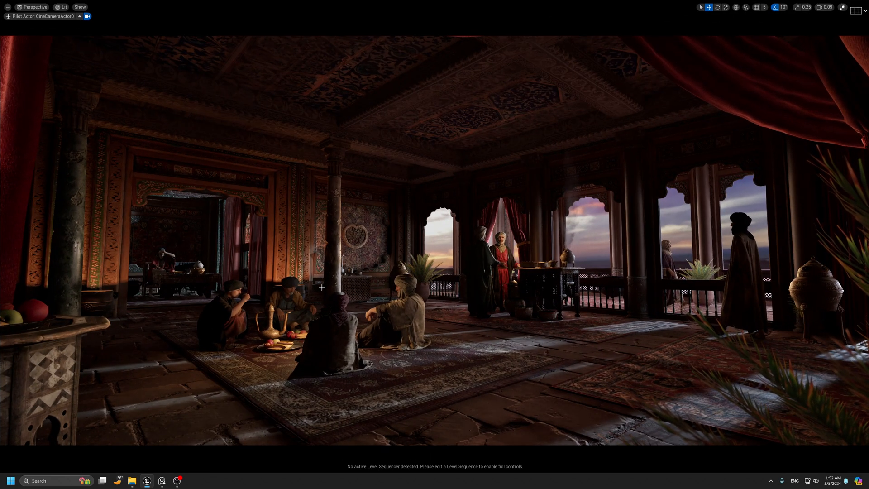
key(F11)
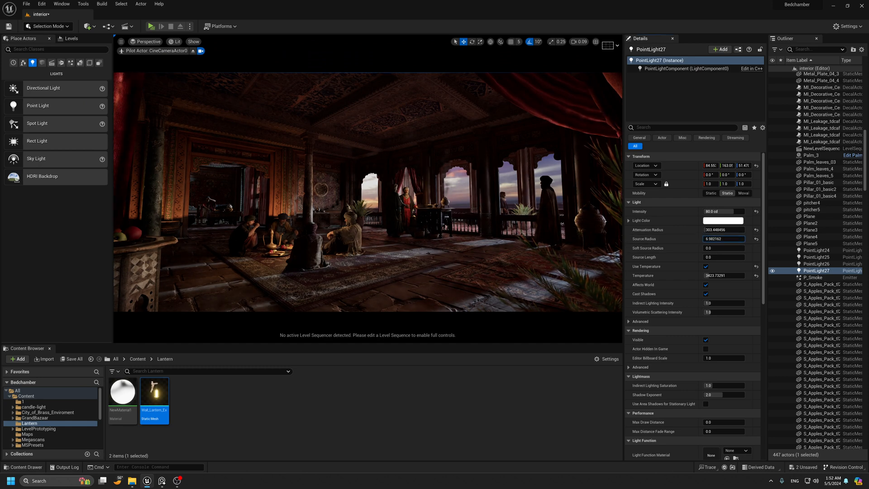
Increase the seated group's light source radius to about 19.6 and compare the camera view with and without editor overlays.
drag(723, 239, 733, 239)
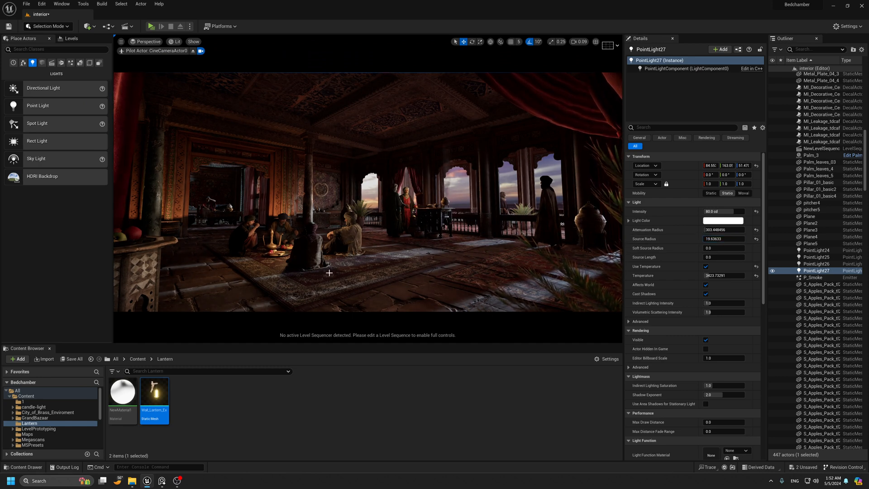
key(g)
key(g)
key(g)
key(g)
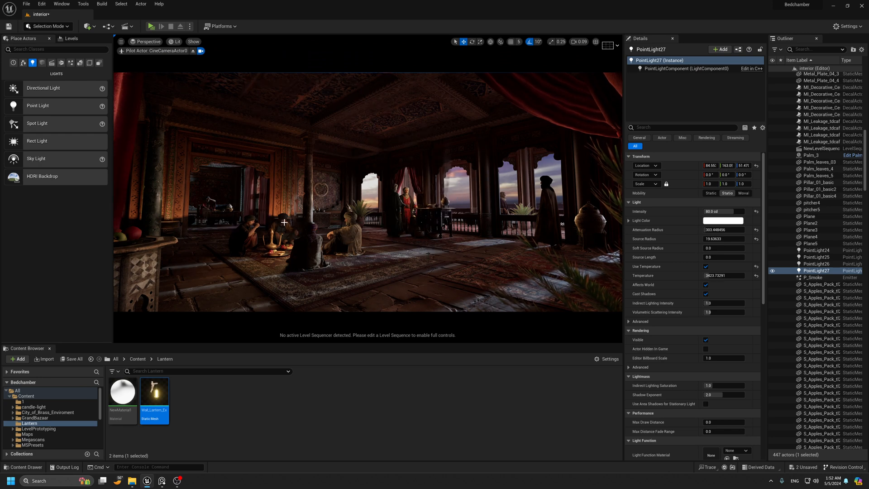
key(g)
key(g)
key(g)
key(g)
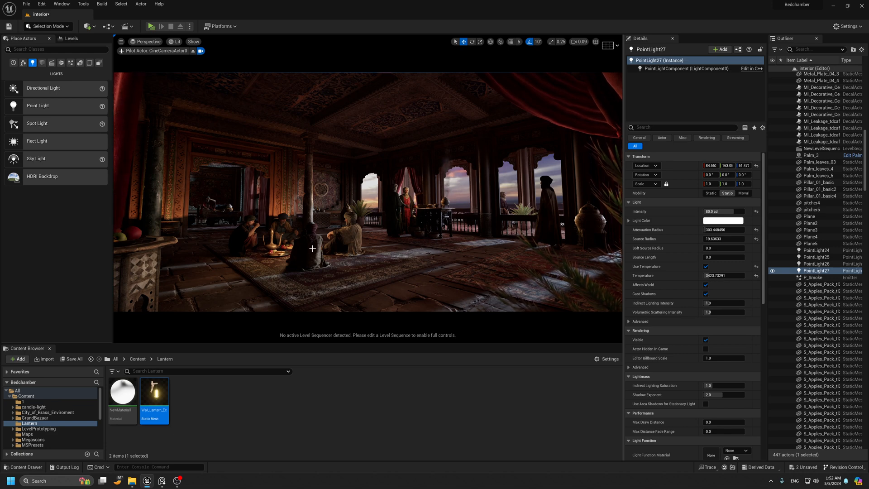
key(g)
key(g)
key(g)
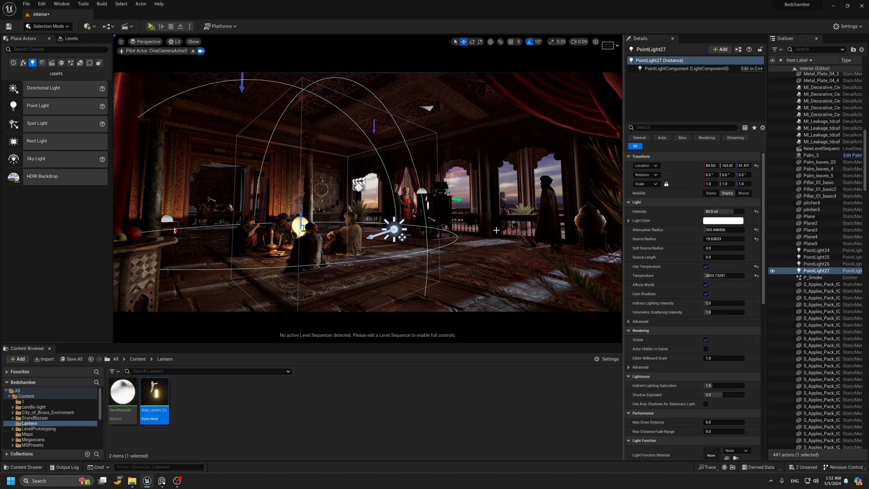
key(g)
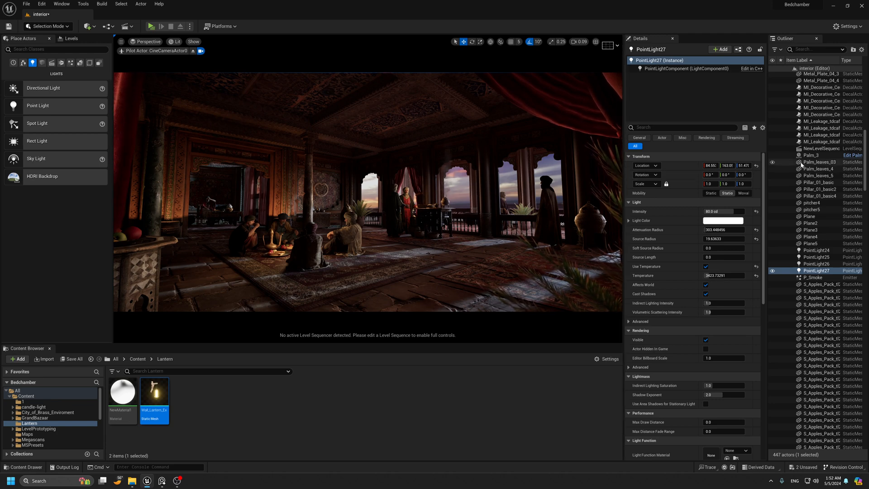
Set the intensity of the HDRI backdrop's skylight component to 1000.
click(540, 171)
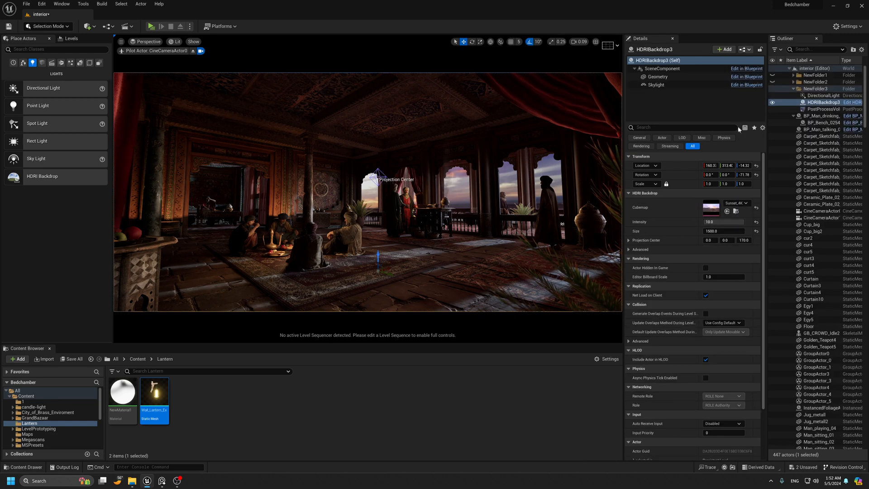
click(656, 85)
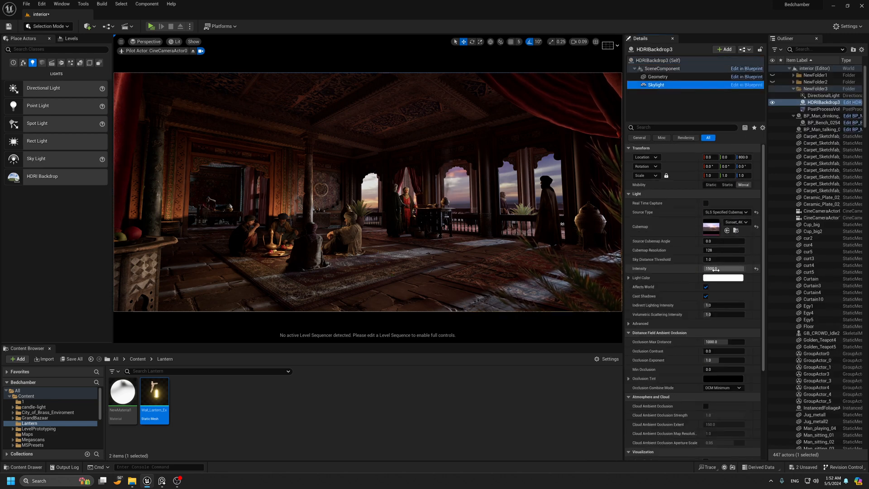
drag(727, 269, 716, 270)
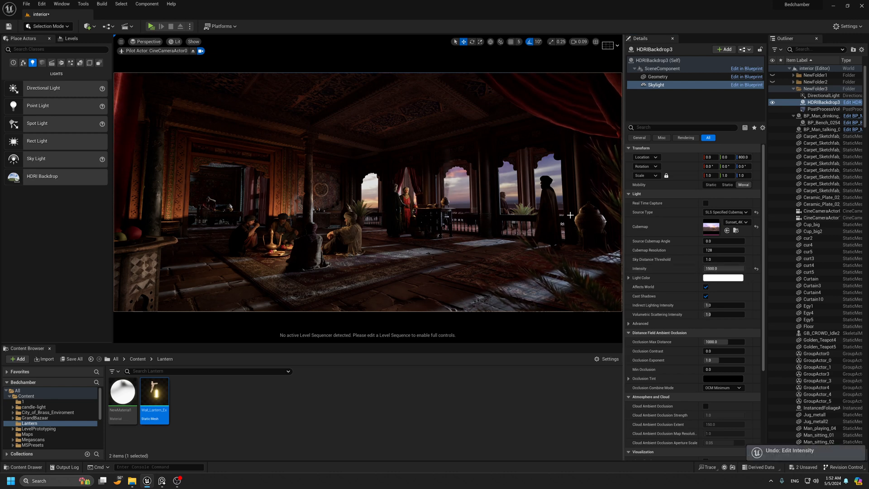
key(g)
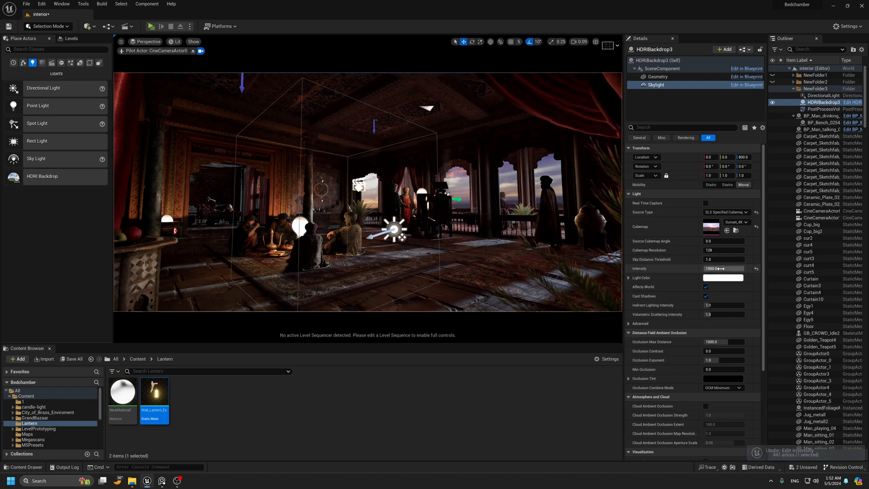
click(720, 268)
text(1000)
key(Return)
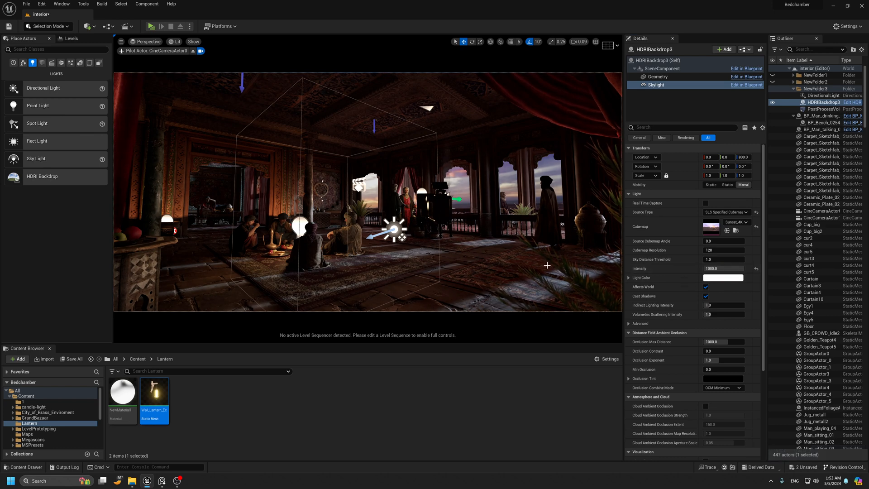
key(g)
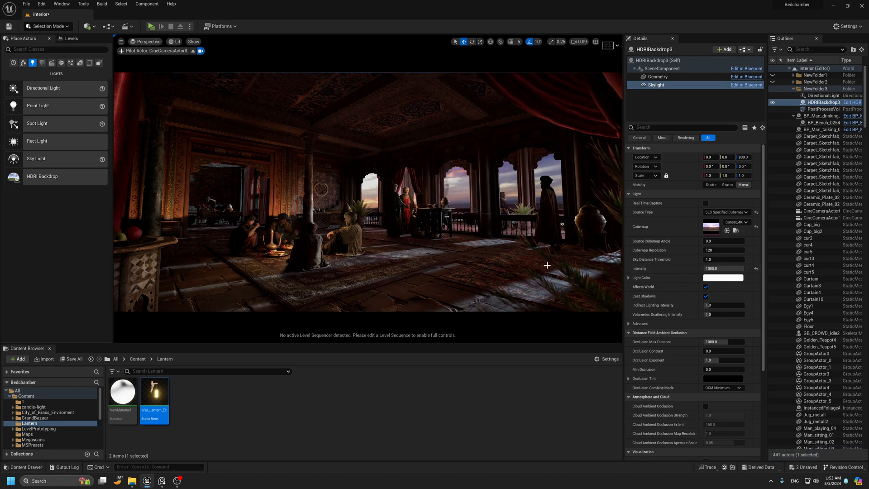
Compare the camera view before and after the skylight intensity change, with and without editor overlays.
key(ctrl+z)
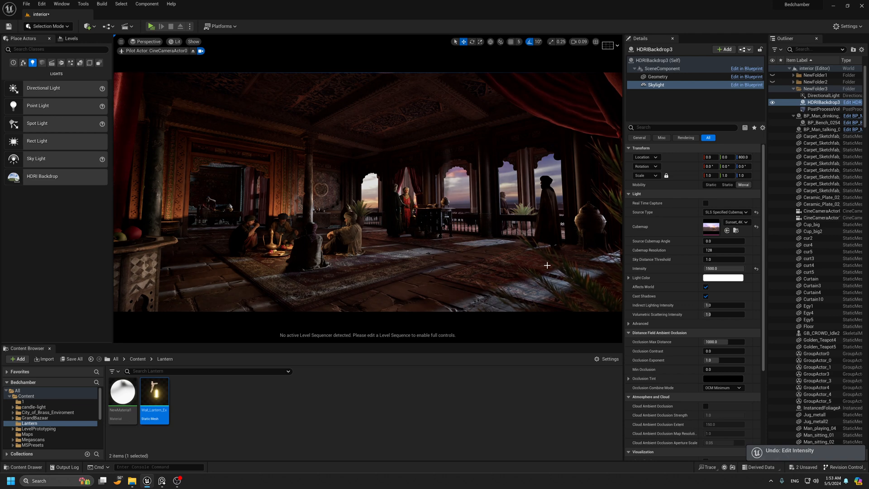
key(ctrl+y)
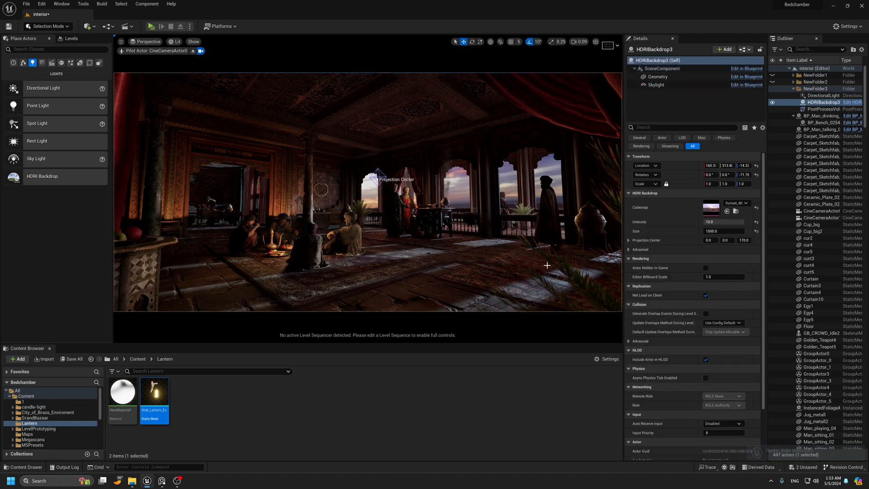
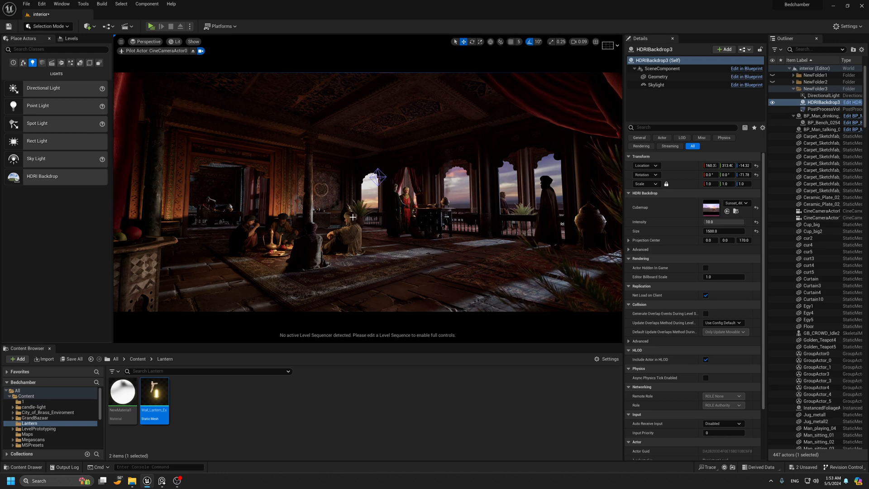
key(g)
key(g)
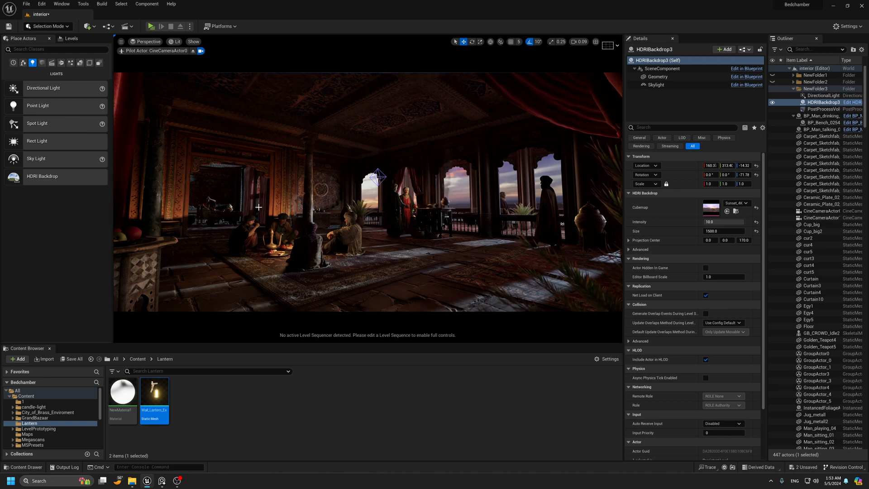
key(g)
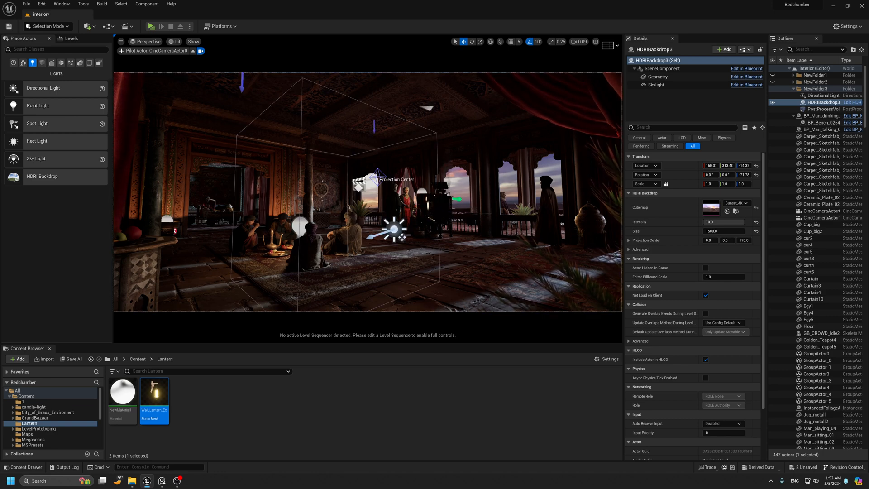
Add a spot light near the floor beside the seated group and bring it into view outside the camera.
click(295, 223)
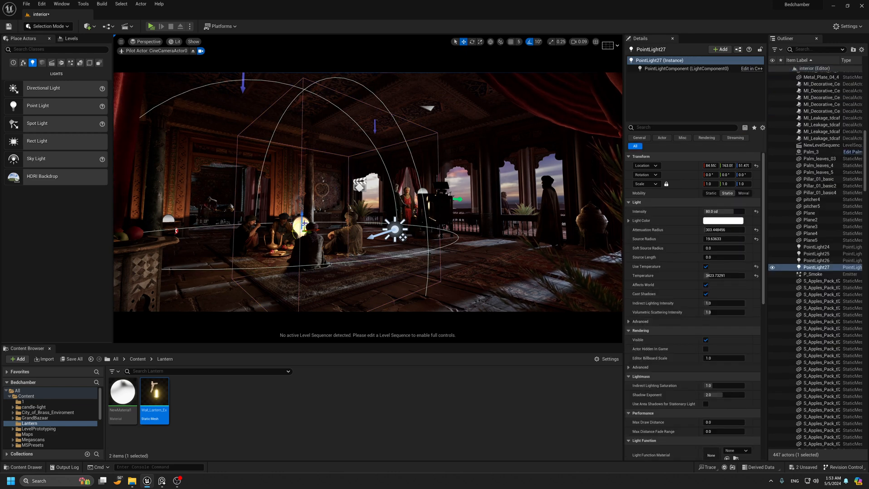
drag(295, 182, 368, 239)
key(g)
click(194, 51)
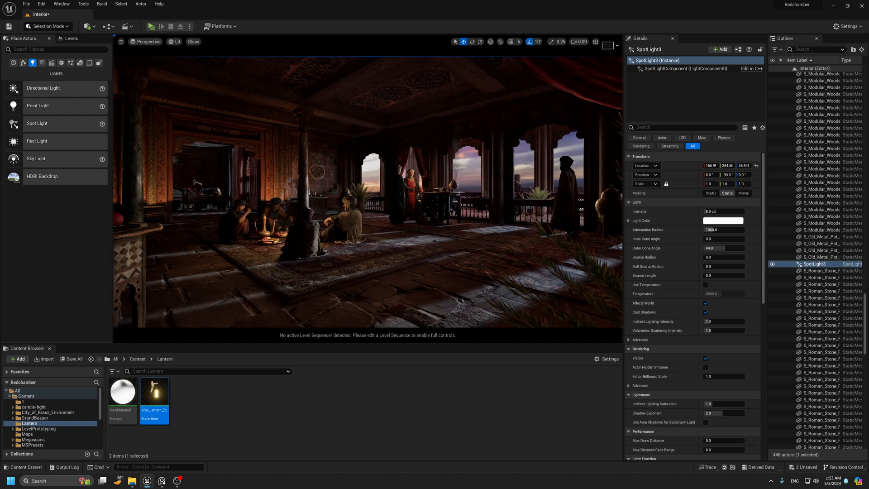
key(g)
right_drag(368, 181, 371, 213)
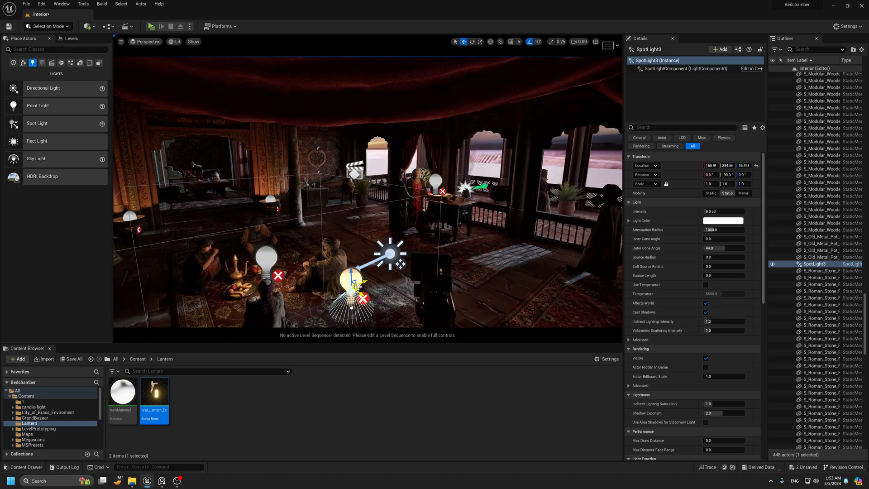
Raise the spot light beside the standing couple, aim it down at them with a -40° tilt, and set its intensity to 160 cd.
drag(356, 229, 437, 210)
key(e)
key(w)
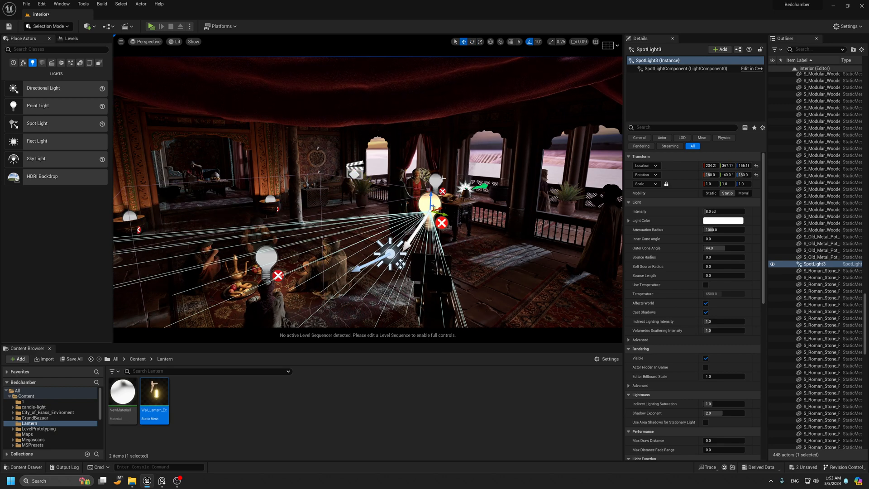
scroll(452, 192, up, 1)
right_drag(452, 192, 444, 187)
mouse_move(468, 295)
right_down()
mouse_move(466, 278)
mouse_move(467, 295)
right_up()
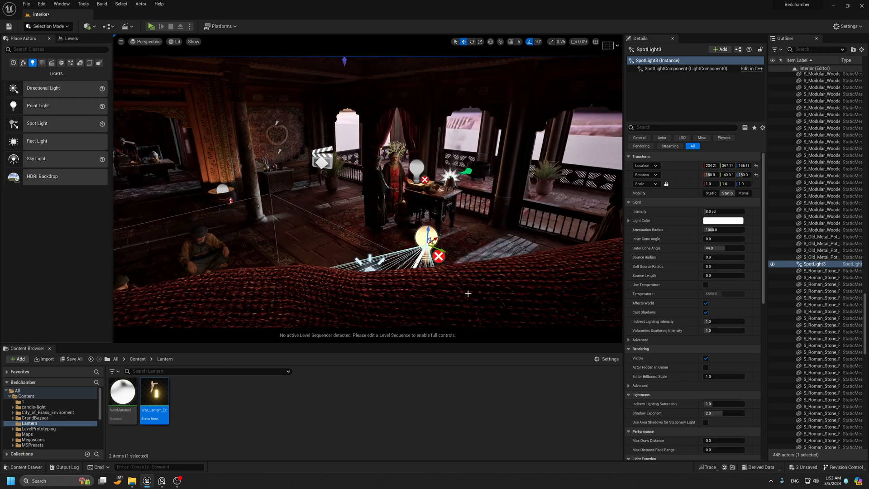
drag(434, 245, 317, 152)
key(e)
key(r)
drag(723, 212, 742, 211)
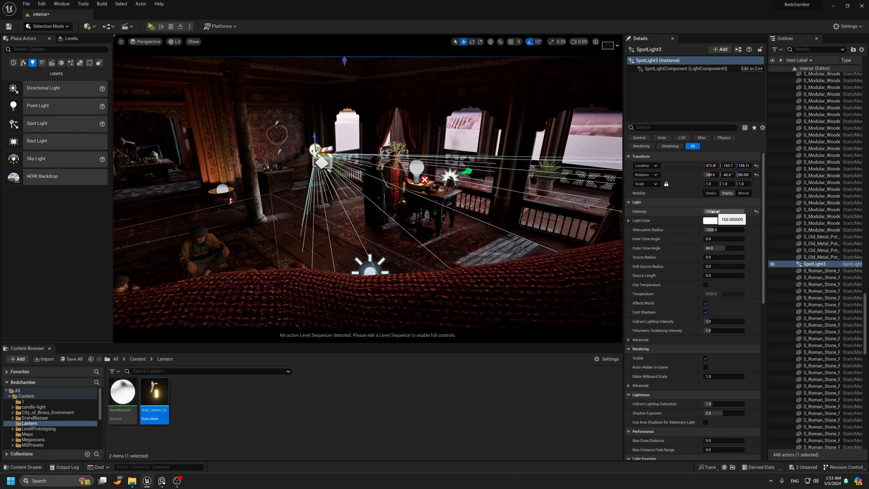
Move the spot light to about X 391.8, Y -68.9, Z 213.3 and reduce its attenuation radius to about 260.
key(w)
right_drag(471, 208, 468, 232)
key(e)
drag(297, 140, 315, 104)
key(e)
right_drag(325, 122, 330, 144)
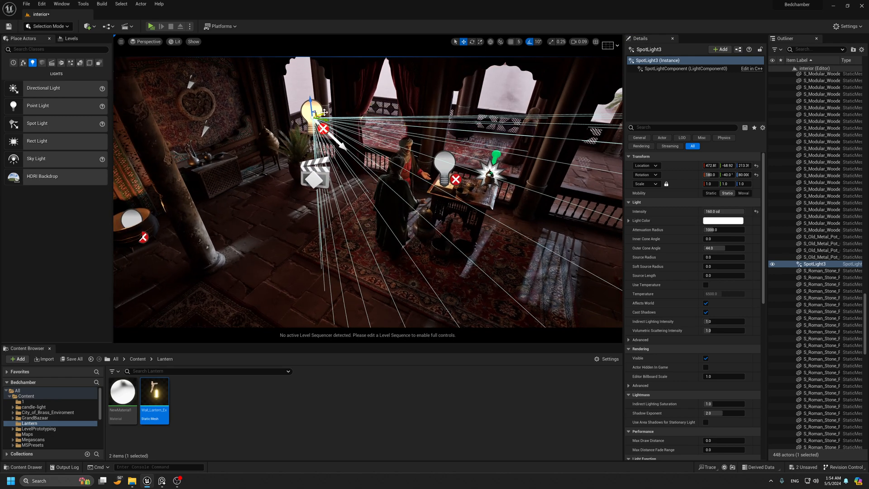
drag(327, 114, 287, 127)
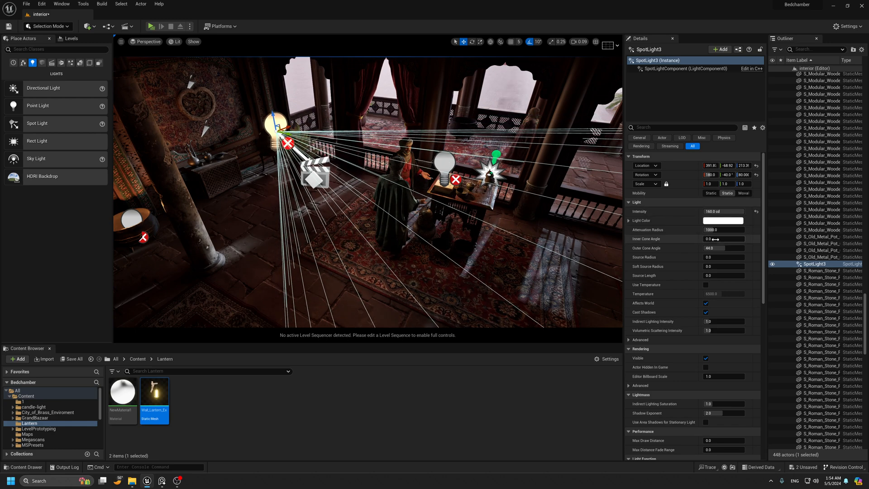
drag(719, 230, 708, 230)
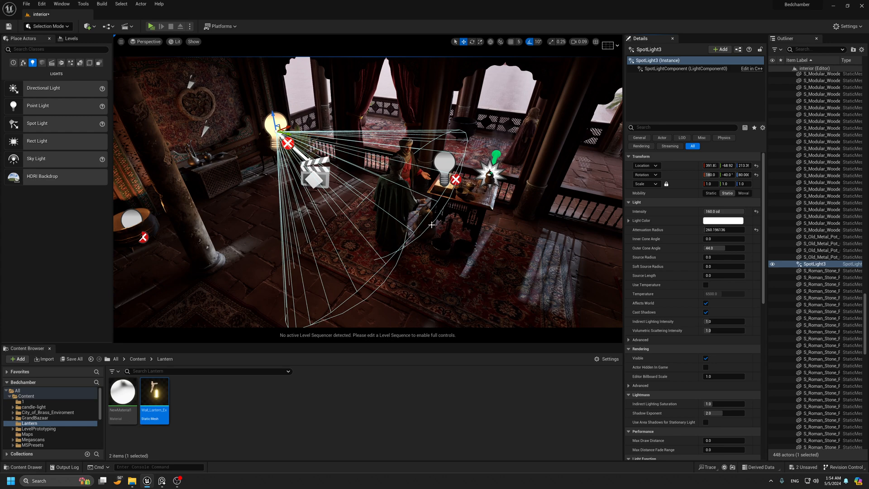
alt+drag(431, 225, 431, 185)
Set the spot light's intensity to 300 cd and enable a color temperature of about 9027.
click(720, 212)
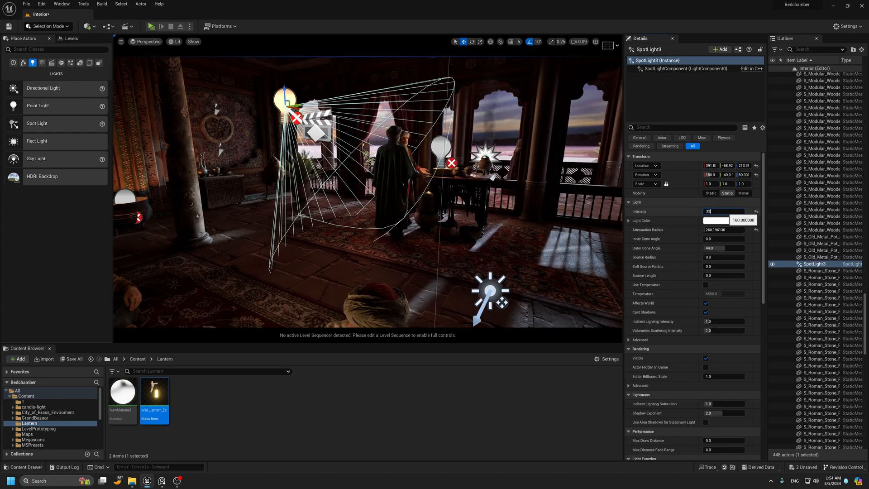
text(300.0 cd)
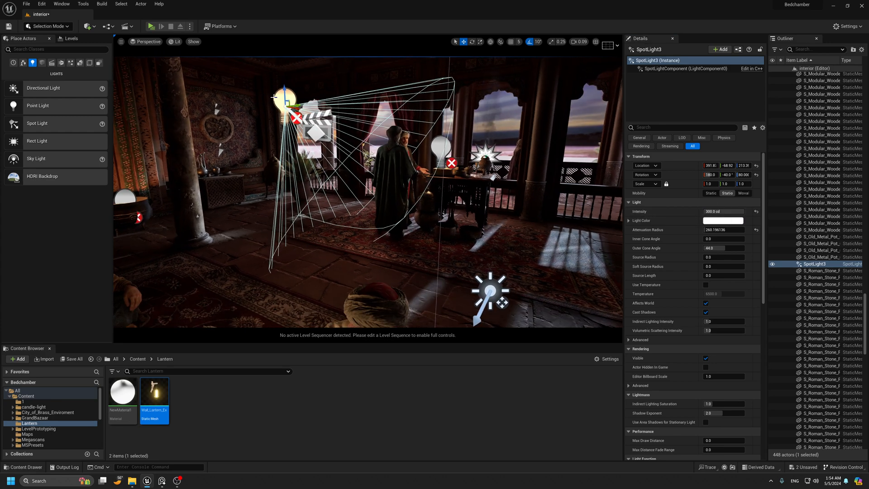
click(706, 285)
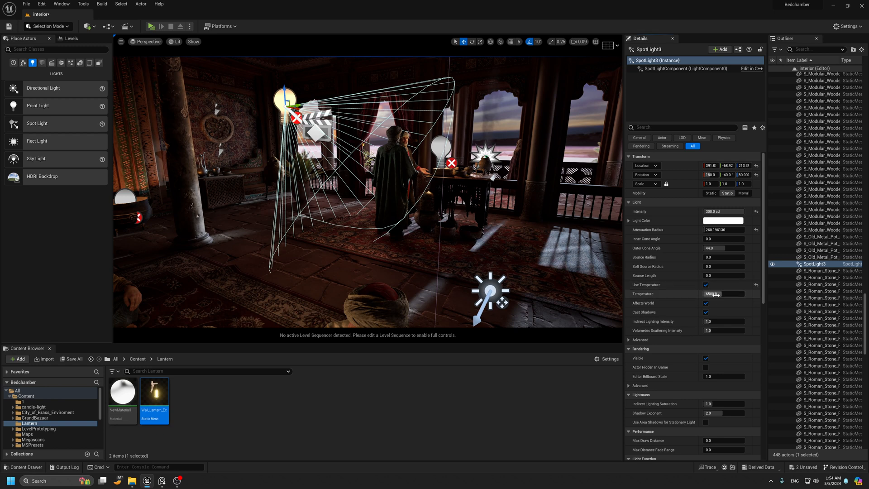
drag(718, 294, 721, 293)
Review the spot lighting without overlays through CineCameraActor1 and CineCameraActor0.
key(g)
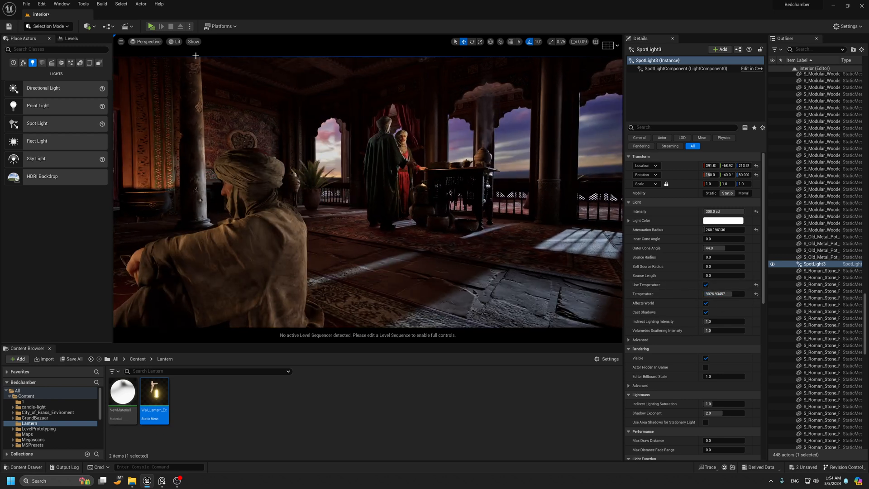
click(144, 41)
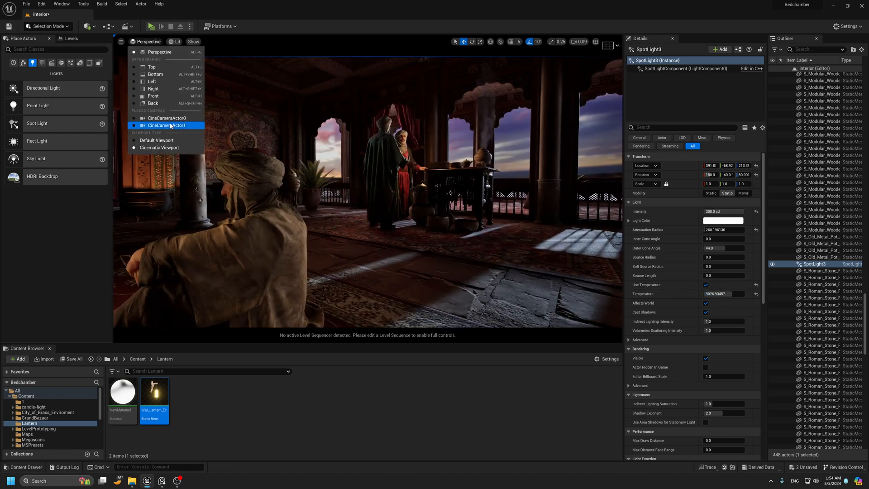
click(166, 125)
click(143, 41)
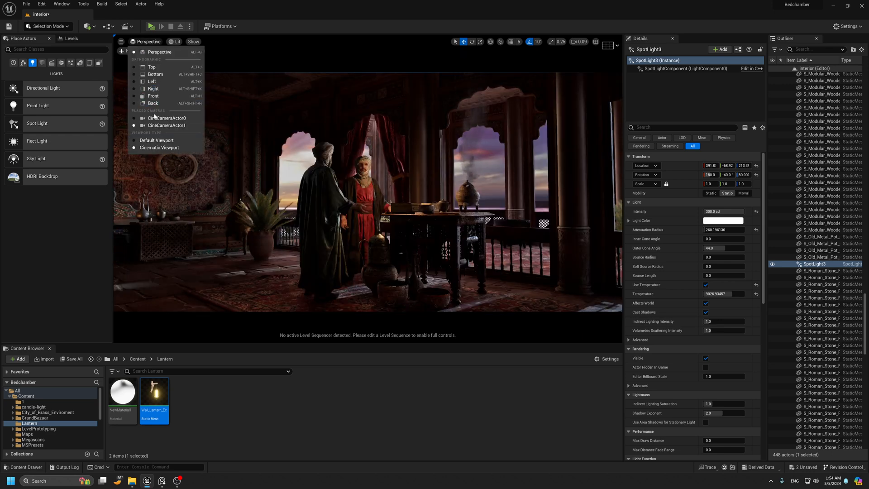
click(163, 120)
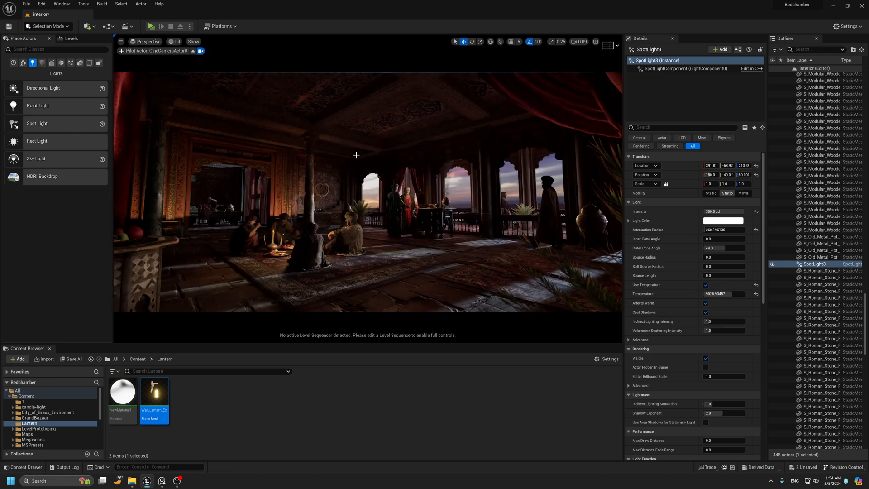
Compare the full-screen CineCameraActor0 view with the new spot light hidden and visible.
click(772, 265)
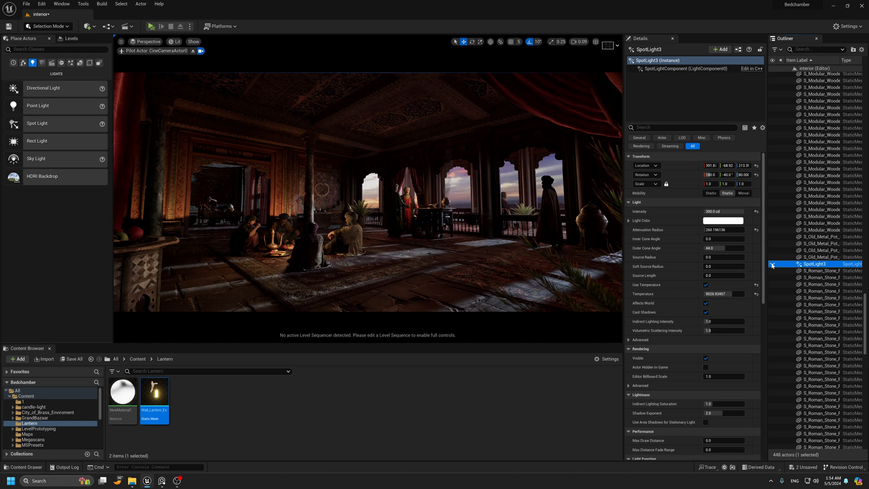
key(F11)
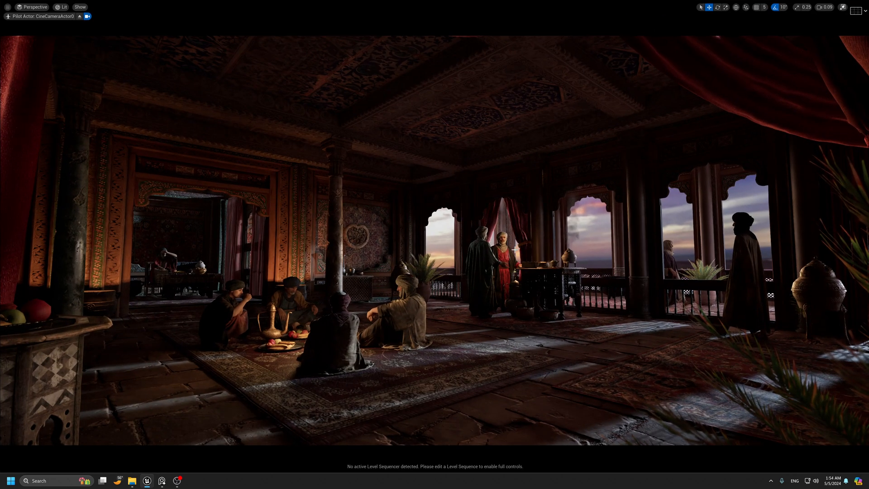
key(ctrl+z)
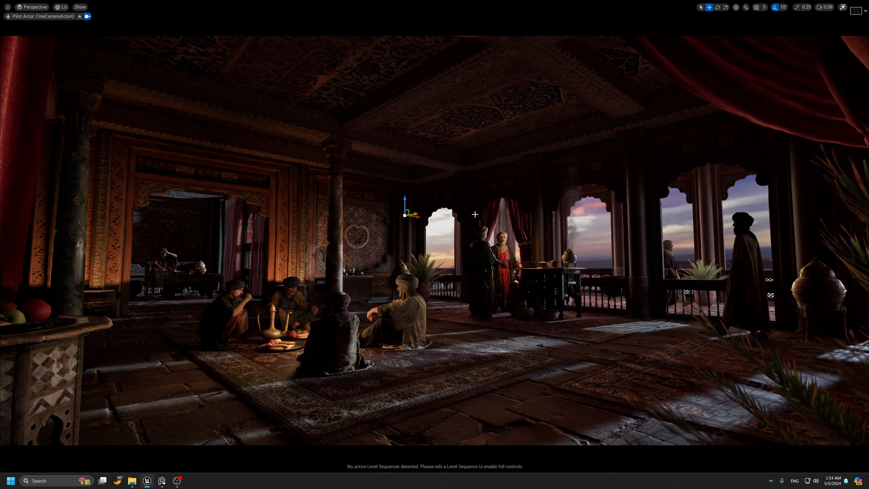
key(ctrl+y)
key(g)
key(g)
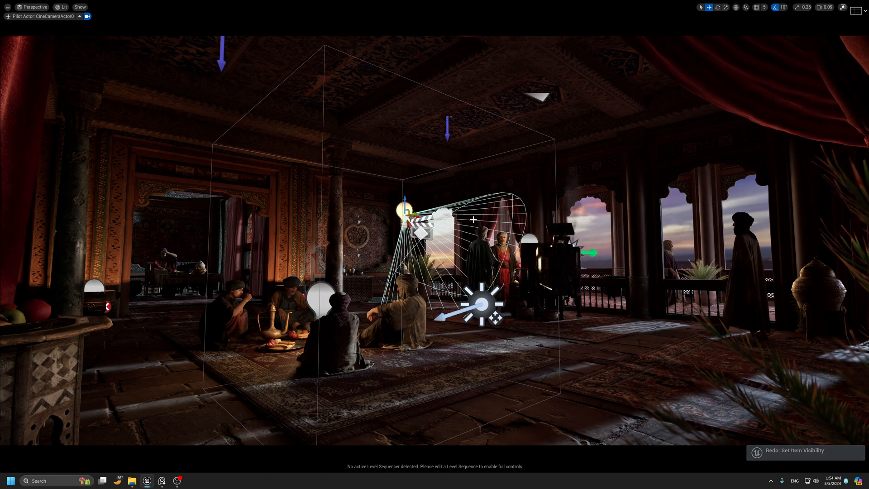
key(F11)
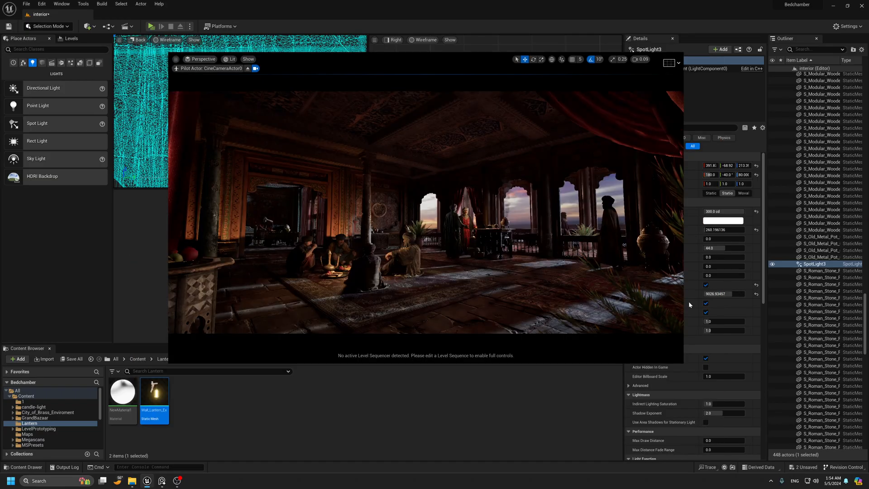
Set the spot light's volumetric scattering intensity to 0 and check the camera view full-screen.
click(715, 330)
text(0)
key(Return)
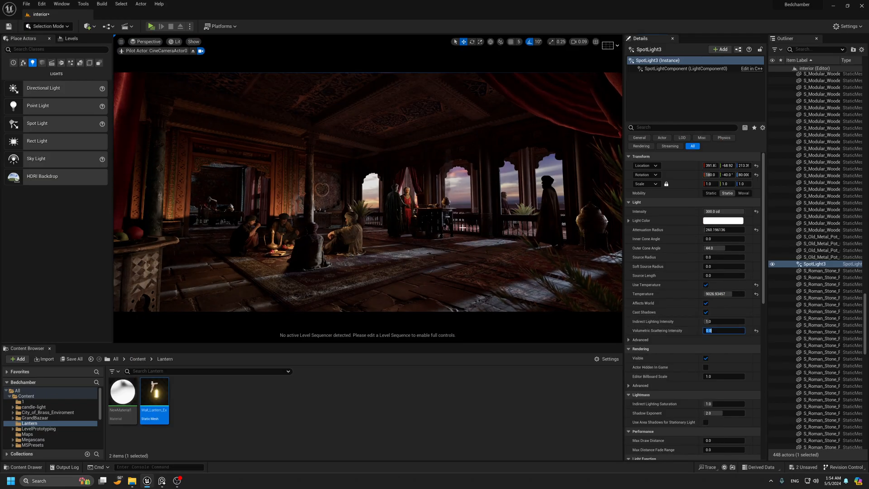
key(F11)
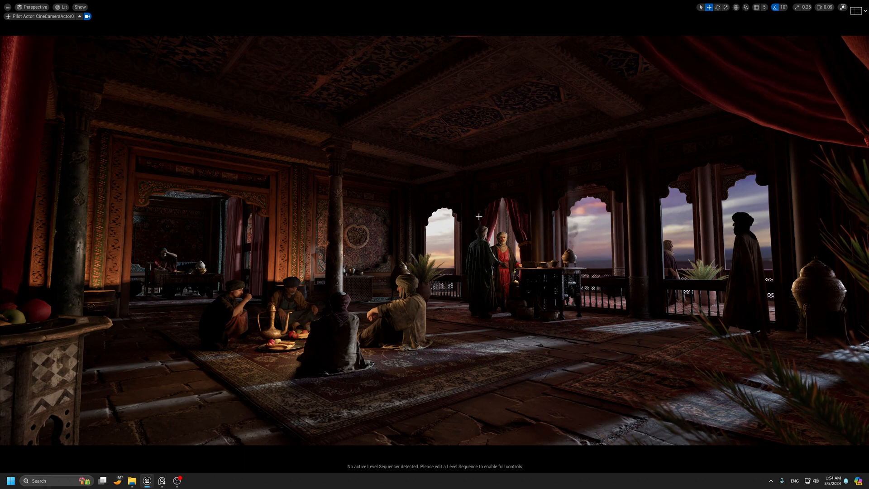
Duplicate the spot light beside the lone robed figure standing near the balcony and compare the view with and without overlays.
key(g)
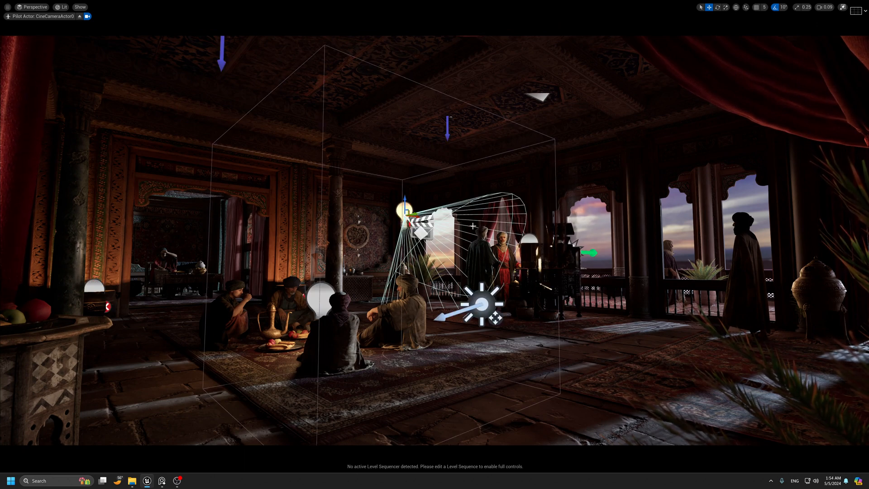
alt+drag(411, 214, 642, 190)
key(g)
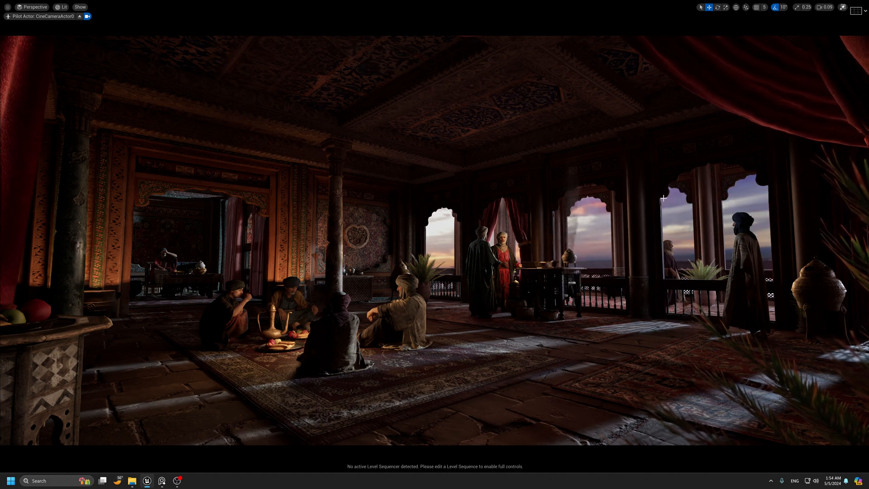
key(g)
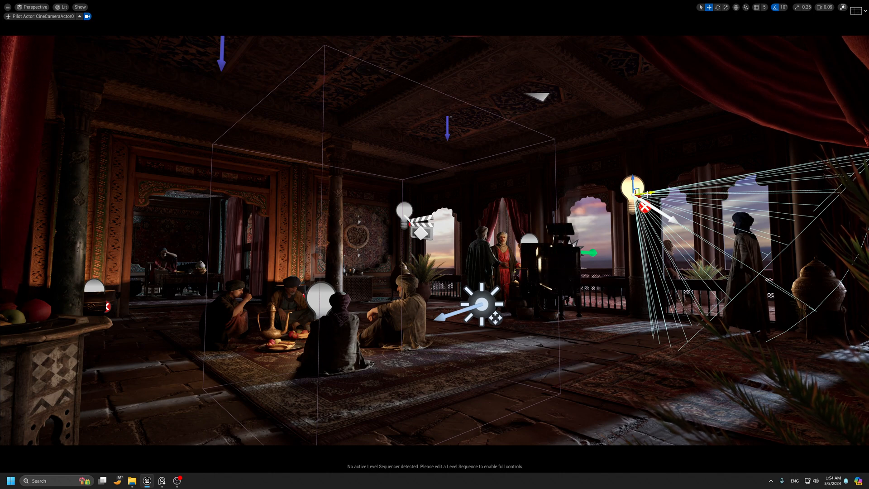
Shift the spot light beside the balcony column slightly, comparing the standing man's lighting with the light removed and restored.
mouse_move(647, 192)
mouse_down()
mouse_move(667, 188)
mouse_move(646, 186)
mouse_up()
key(g)
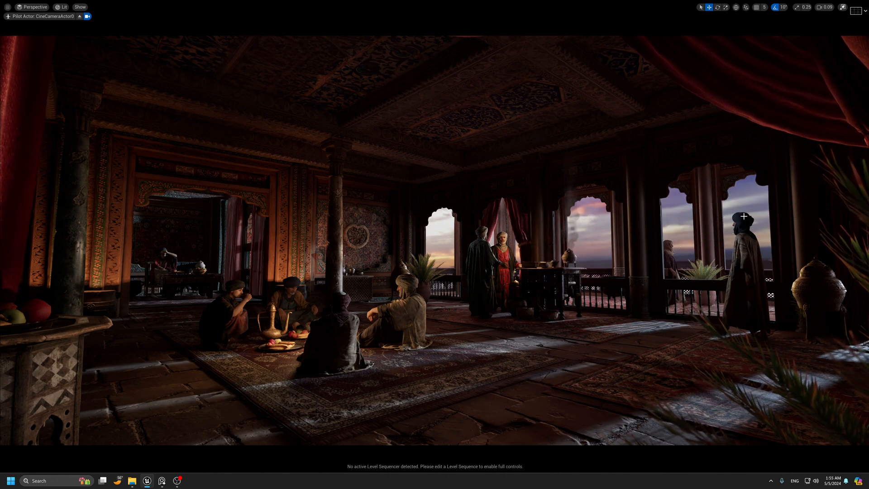
key(ctrl+z)
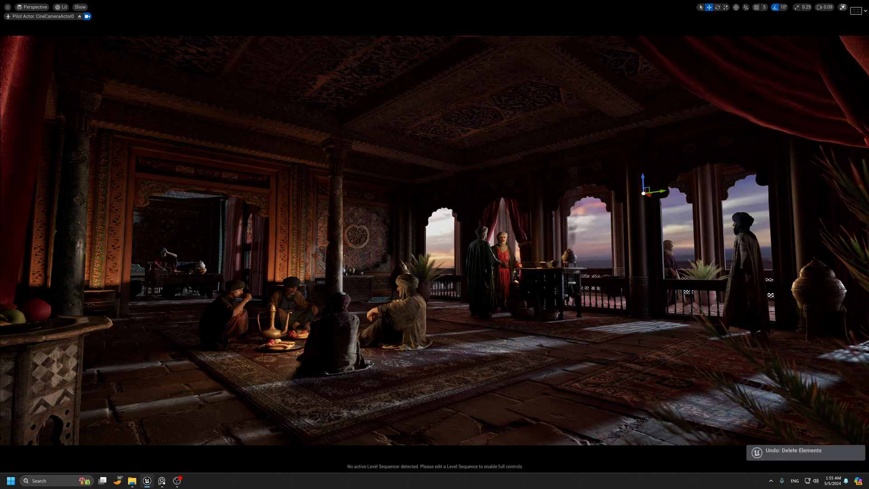
key(g)
key(g)
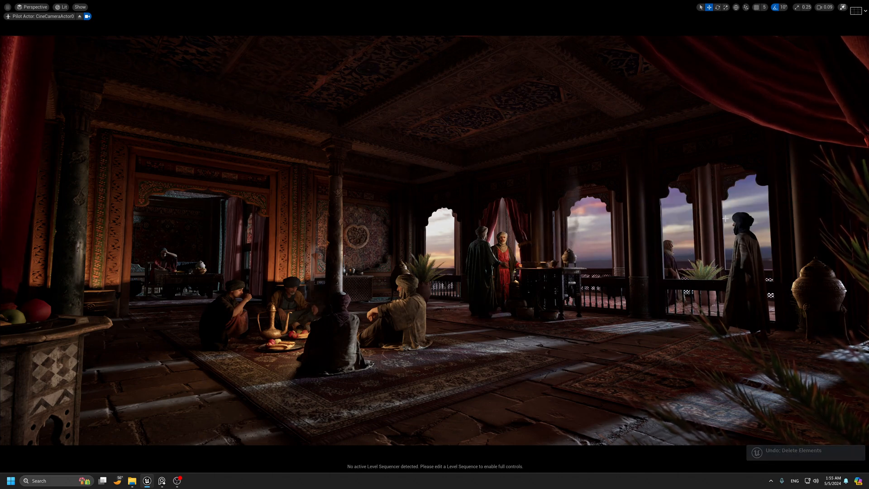
key(g)
Try a duplicate of the spot light above the large vase, rotated toward the standing man.
alt+drag(651, 187, 843, 45)
key(e)
key(ctrl+z)
key(e)
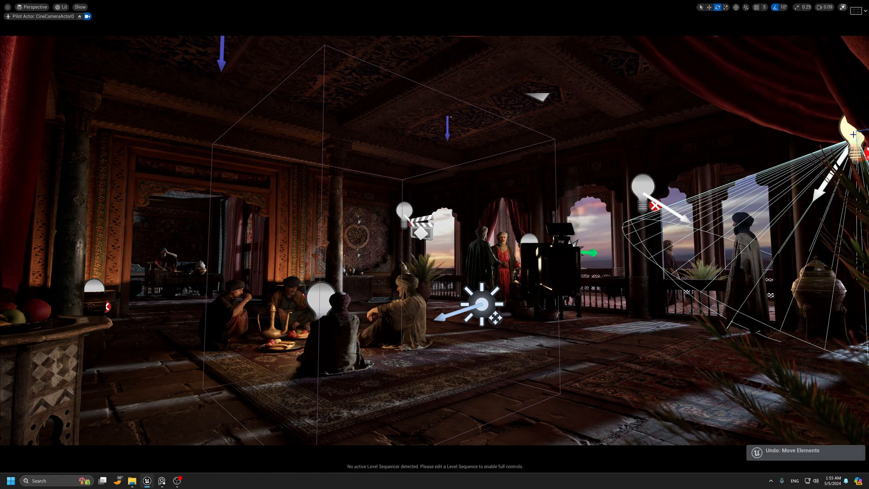
drag(858, 132, 855, 135)
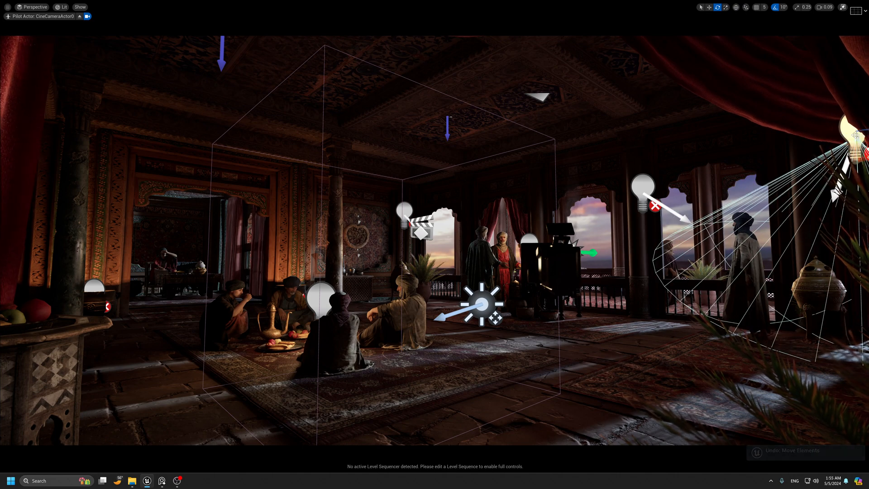
key(g)
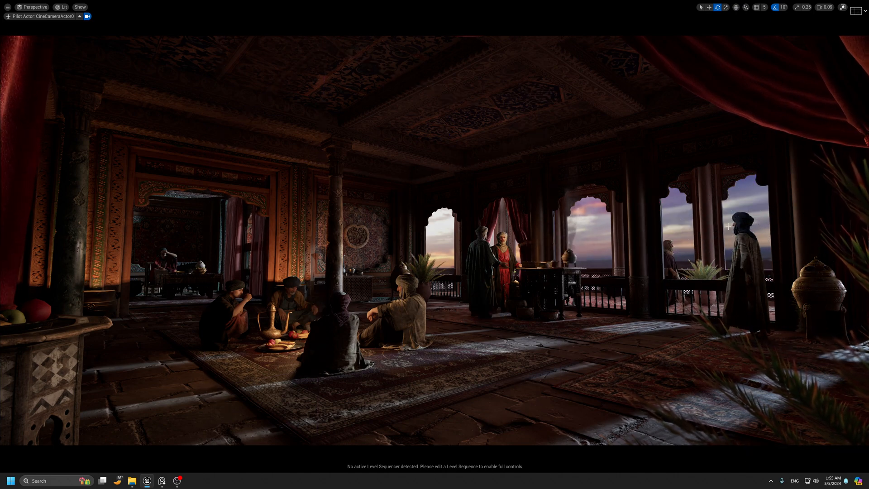
key(g)
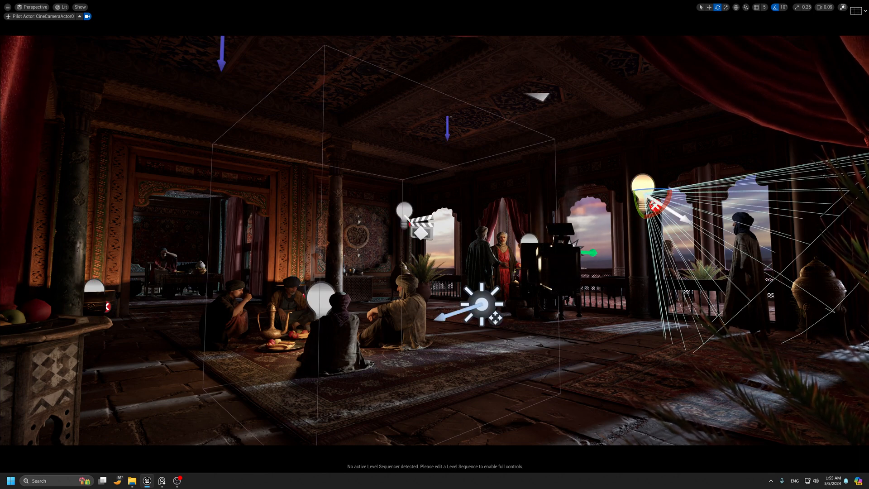
Duplicate the balcony spot light and move the copy above the seated group, in front of the far doorway.
key(w)
alt+drag(646, 190, 460, 182)
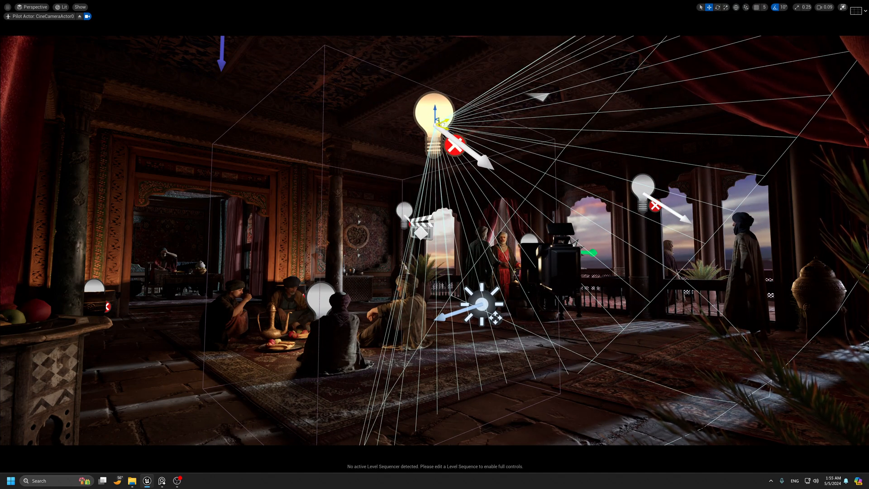
drag(441, 121, 177, 213)
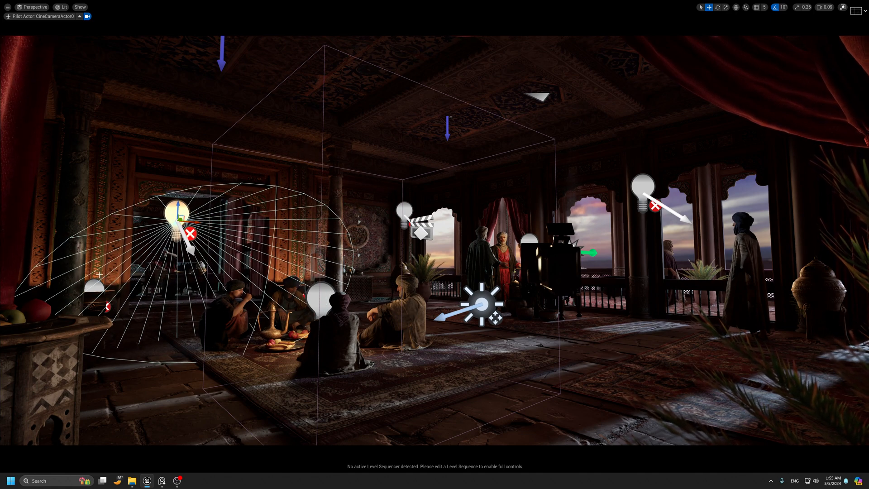
Set the new spot light's temperature to about 2050 and shift it slightly above the seated group.
key(F11)
click(726, 294)
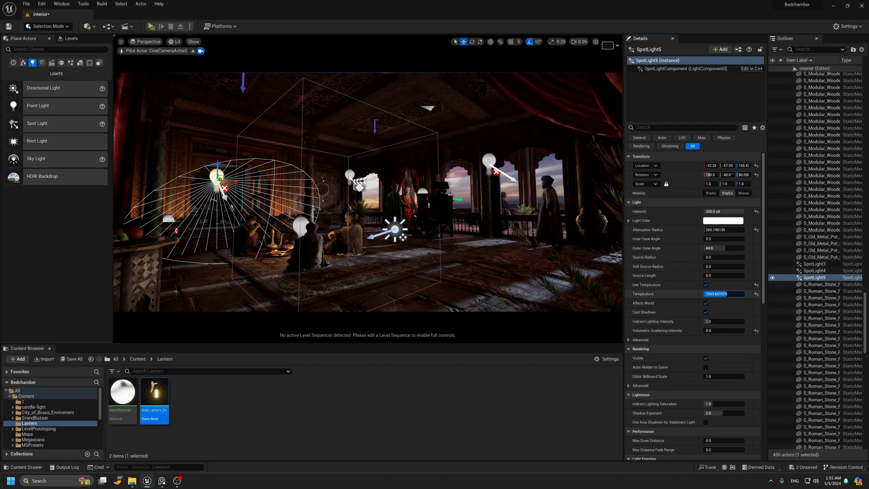
drag(727, 294, 705, 294)
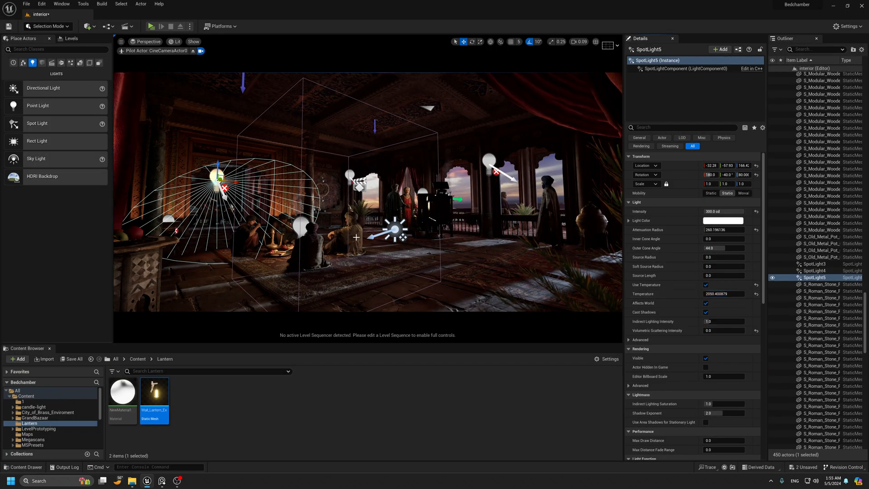
key(F11)
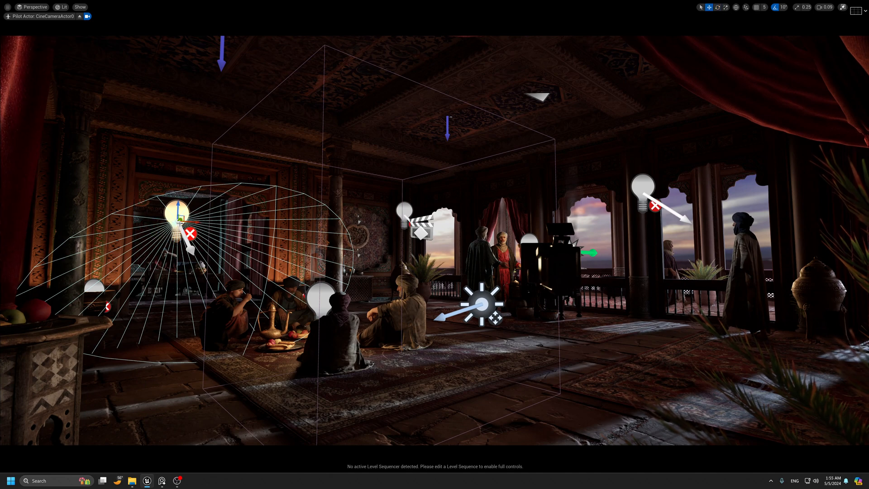
drag(180, 220, 184, 217)
key(g)
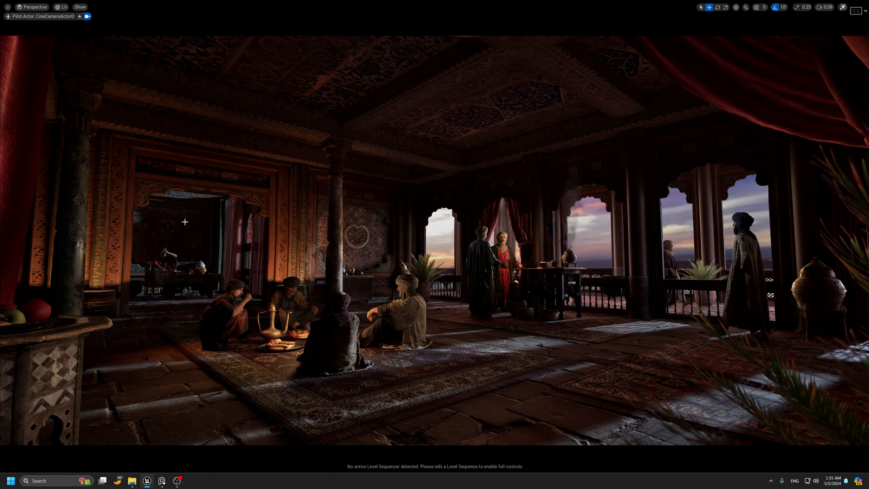
key(g)
Stop piloting the cine camera and examine the seated group's lighting up close, with and without the light overlays.
key(e)
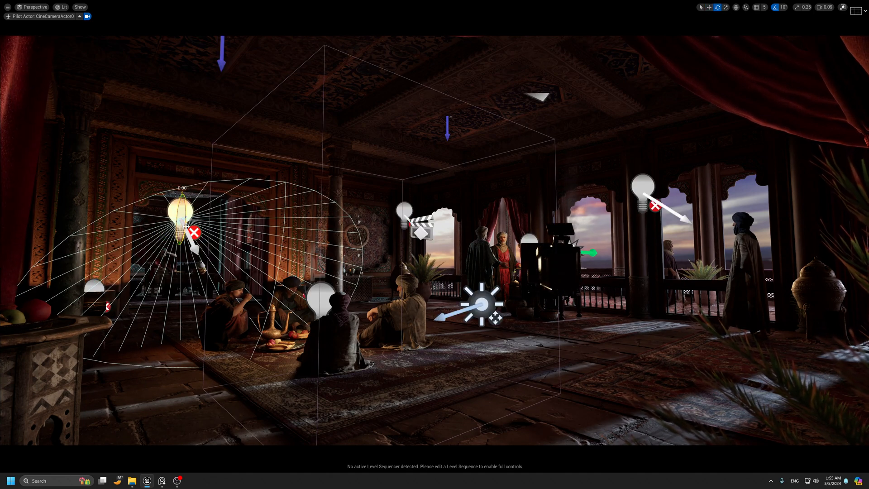
click(79, 16)
right_drag(227, 104, 331, 308)
key(w)
scroll(277, 196, up, 1)
key(e)
key(g)
key(g)
key(g)
key(g)
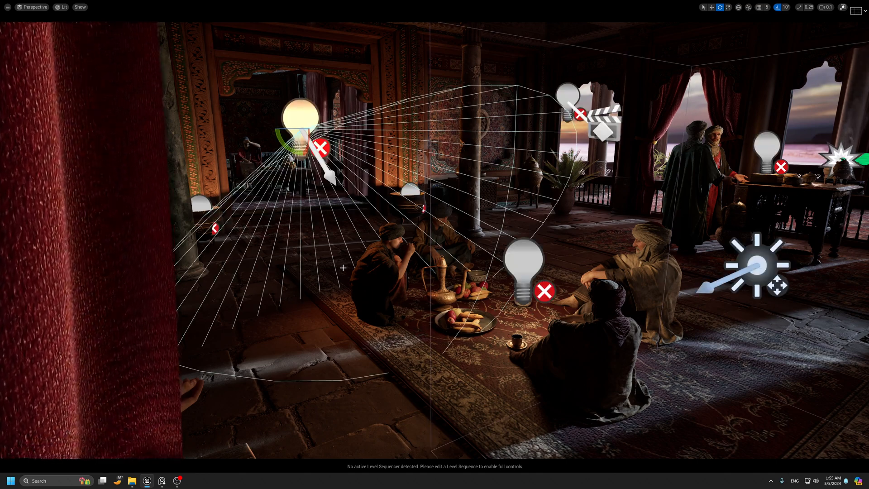
Restrict the new spot light's lighting channels to Channel 1 only, with Channel 0 disabled.
key(F11)
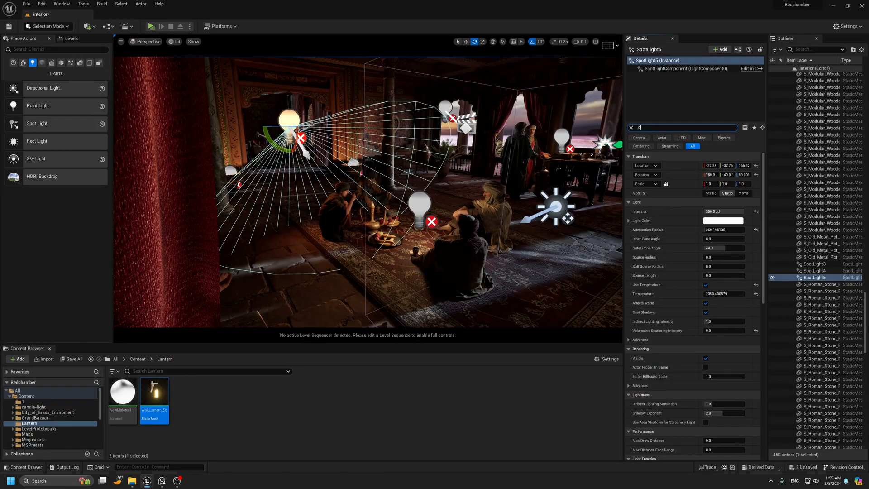
text(ha)
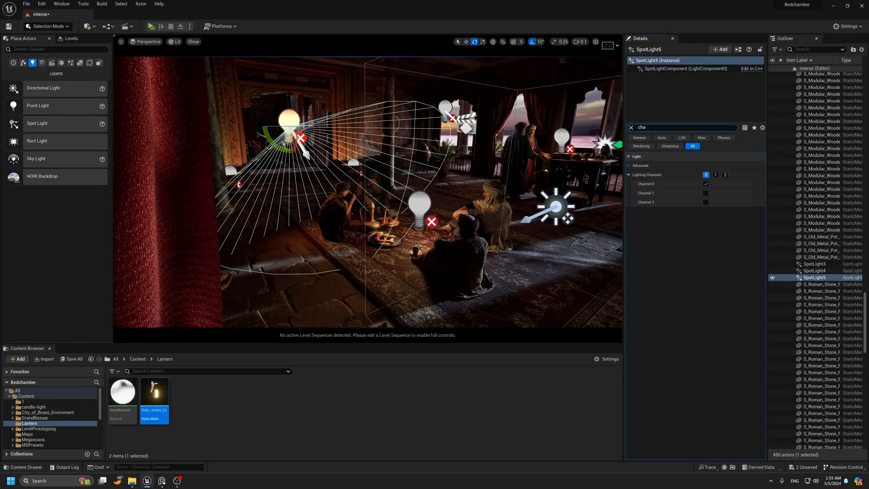
click(705, 185)
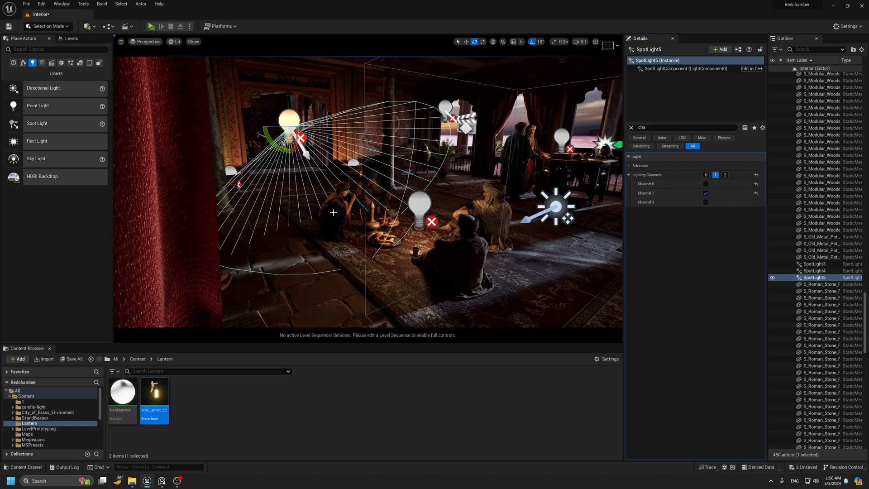
Check the lighting channels of the seated drinking man and examine the new spot light's effect on the group.
click(344, 199)
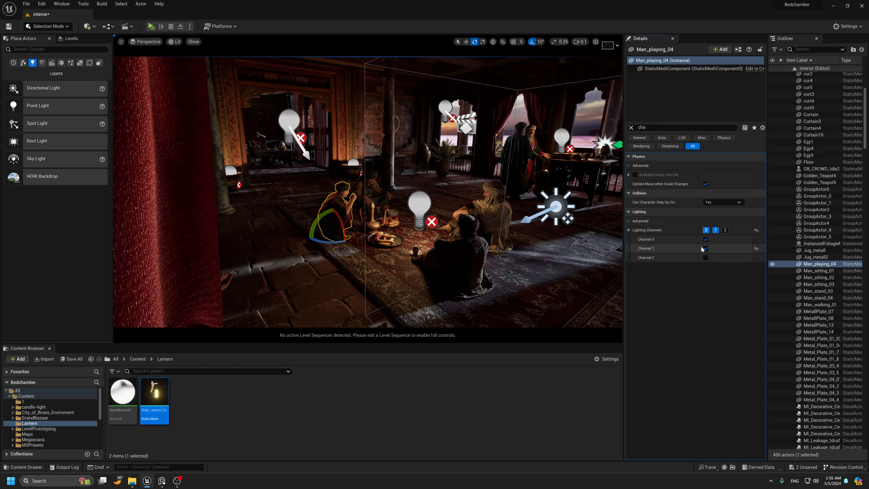
key(g)
key(g)
click(288, 132)
alt+drag(289, 131, 294, 129)
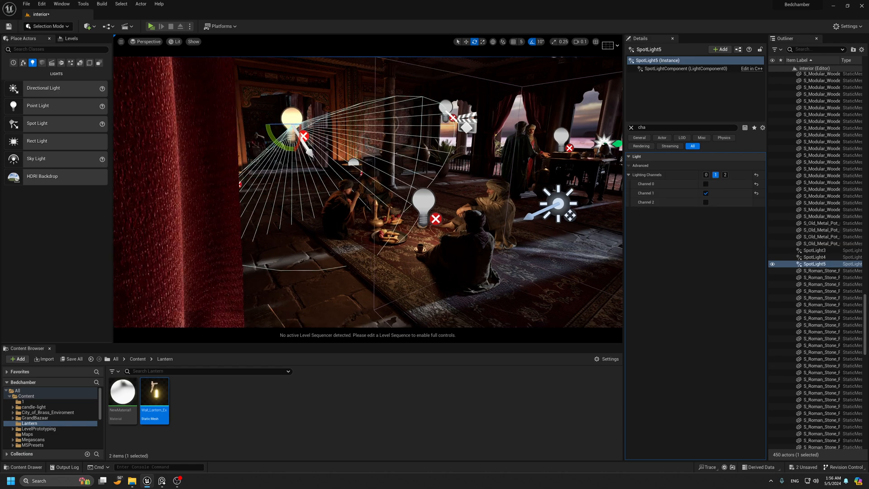
key(d)
right_drag(333, 198, 333, 198)
key(w)
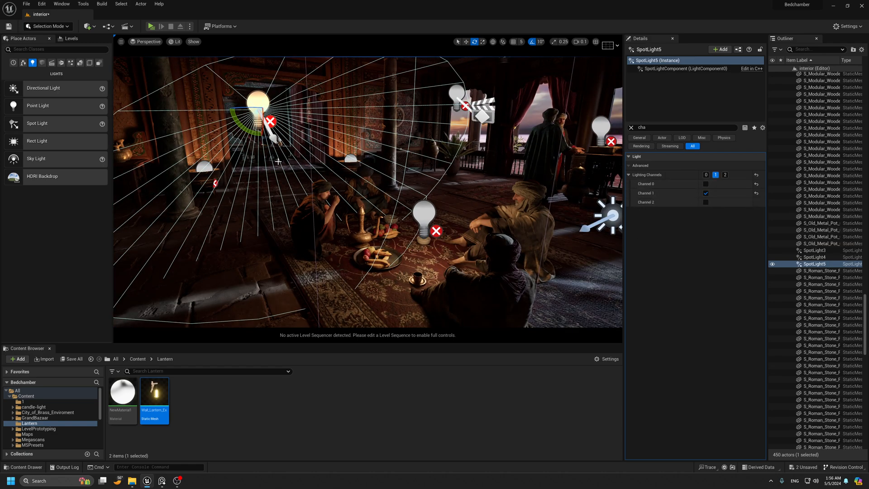
key(g)
key(g)
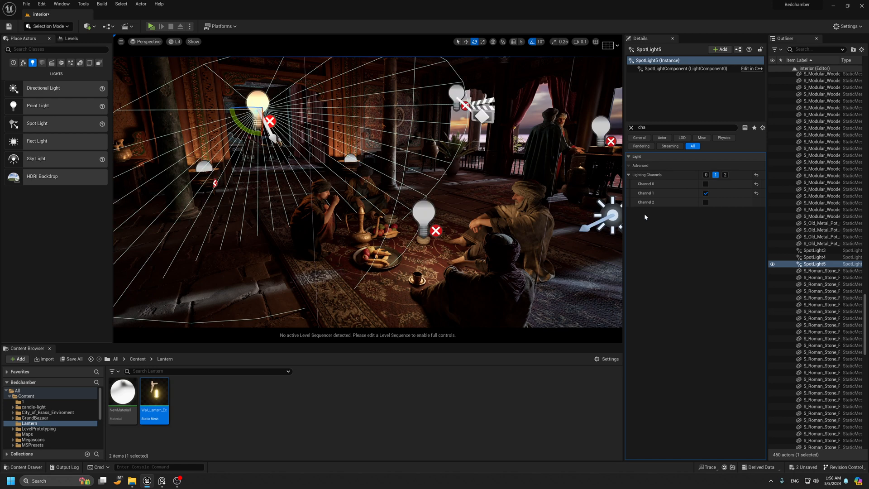
Enable Channel 0 on the spot light for comparison, disable it again, and examine the group from a lower angle.
click(705, 185)
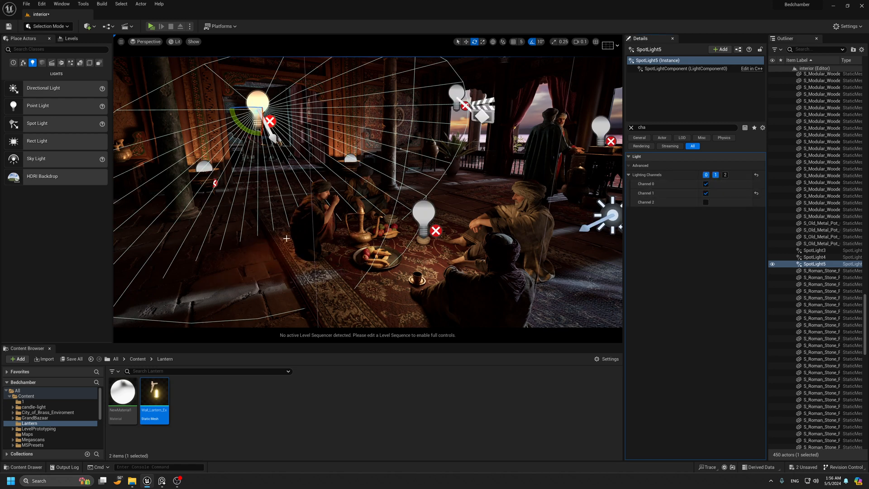
click(705, 185)
key(g)
key(g)
middle_drag(314, 213, 316, 202)
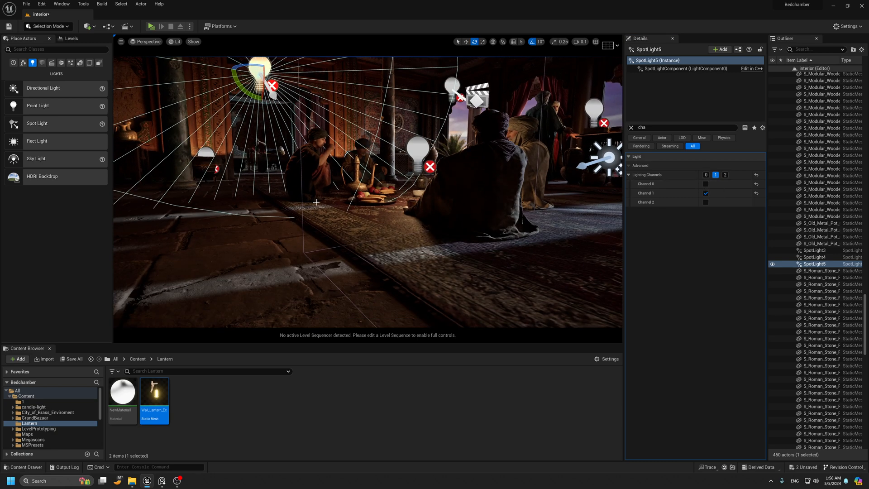
middle_drag(310, 155, 310, 117)
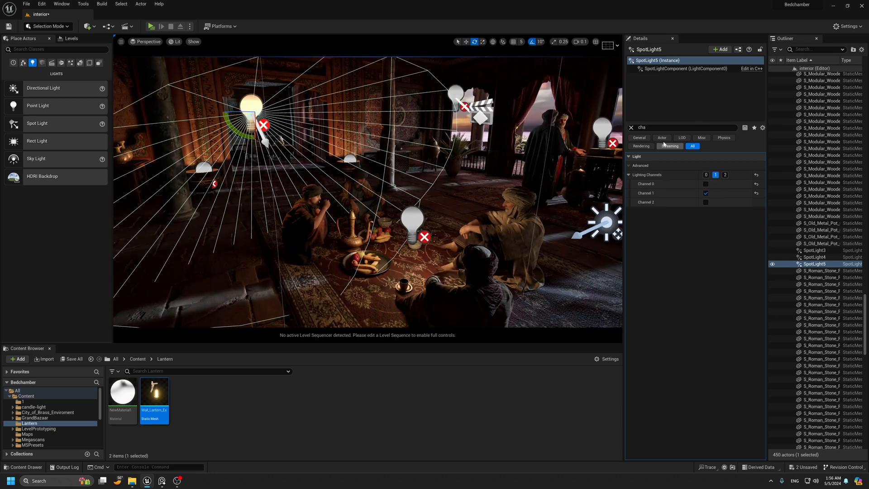
Clear the property search and set the spot light's temperature to about 2600.
key(BackSpace)
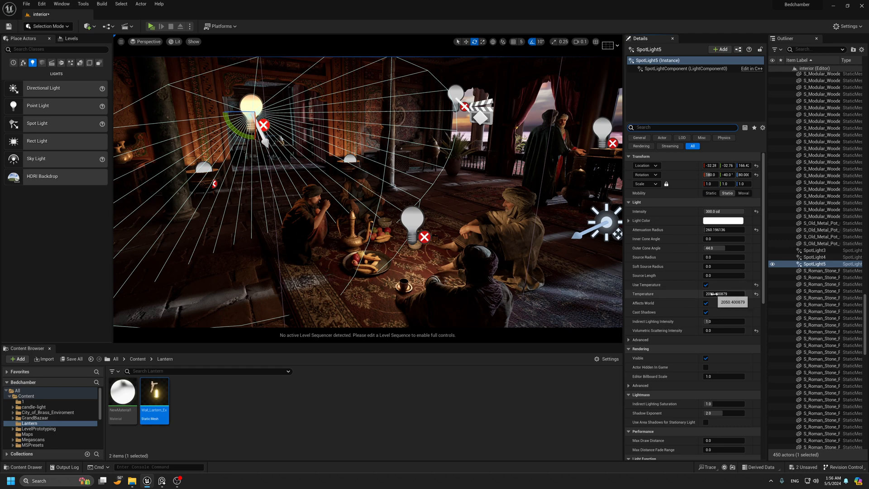
drag(713, 294, 717, 293)
key(g)
middle_drag(312, 181, 290, 163)
key(g)
Try a duplicate of the warm spot light behind the seated men, then delete the copy.
key(w)
alt+drag(249, 168, 293, 152)
key(g)
key(q)
right_drag(349, 219, 350, 217)
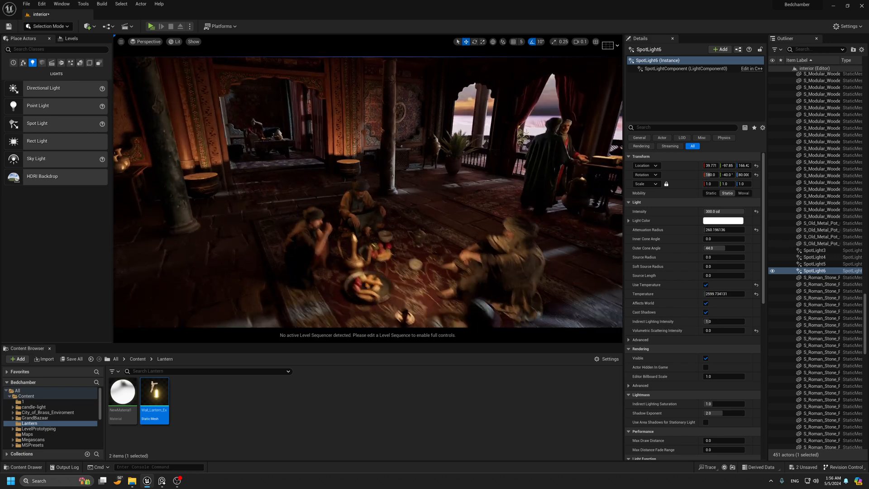
key(g)
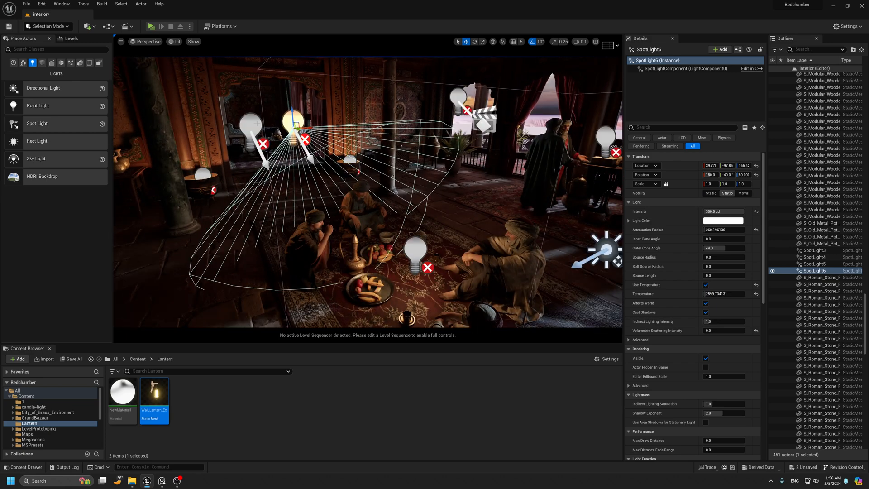
key(Delete)
Move the remaining warm spot light closer to the seated men and set its intensity to 600 cd, keeping its attenuation radius.
click(254, 124)
middle_drag(289, 190, 290, 175)
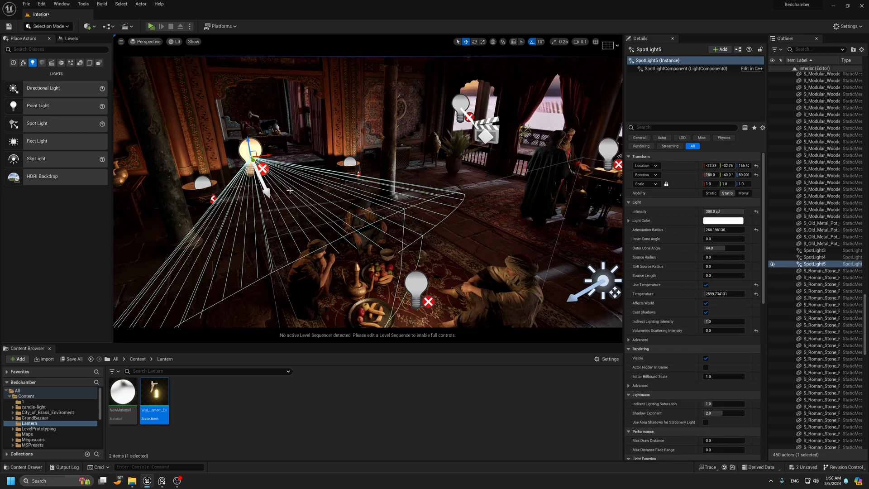
mouse_move(255, 161)
mouse_down()
mouse_move(277, 149)
mouse_move(270, 153)
mouse_up()
drag(715, 229, 714, 229)
key(ctrl+z)
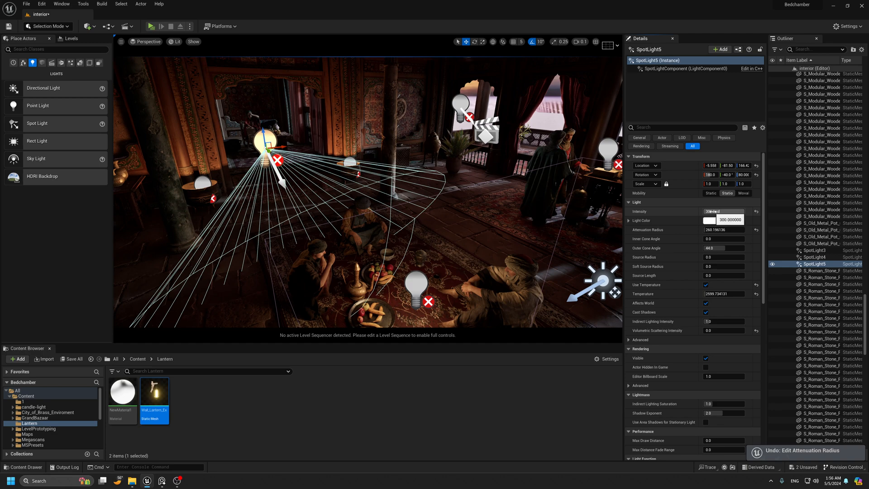
key(Return)
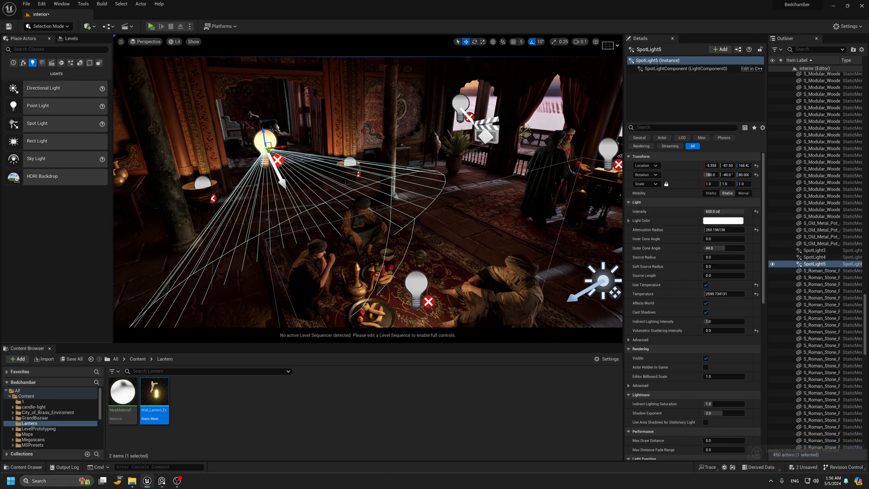
Fine-tune the warm spot light's position behind the drinking man to an X location of about 5.3.
alt+drag(440, 217, 439, 185)
drag(281, 118, 296, 119)
key(g)
alt+drag(353, 177, 344, 147)
key(g)
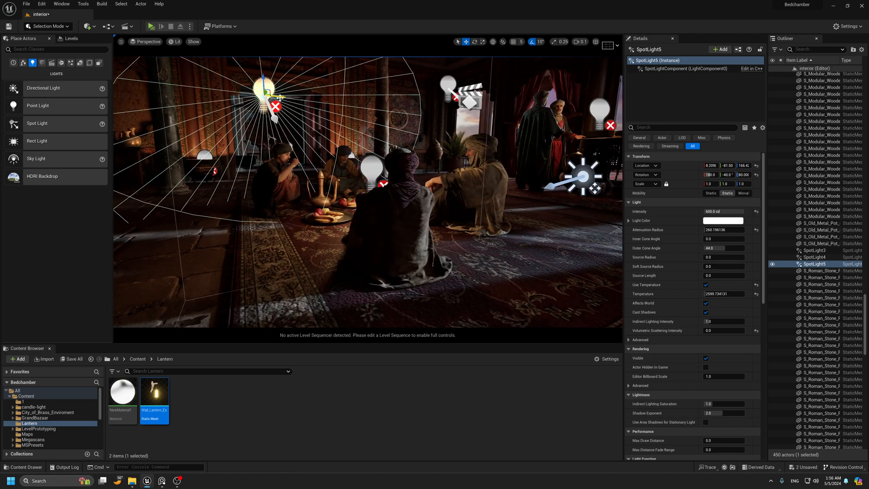
drag(280, 98, 278, 98)
Set the spot light's source radius to about 73 and intensity to 900 cd, undoing the trial soft source radius.
drag(714, 239, 709, 266)
key(ctrl+z)
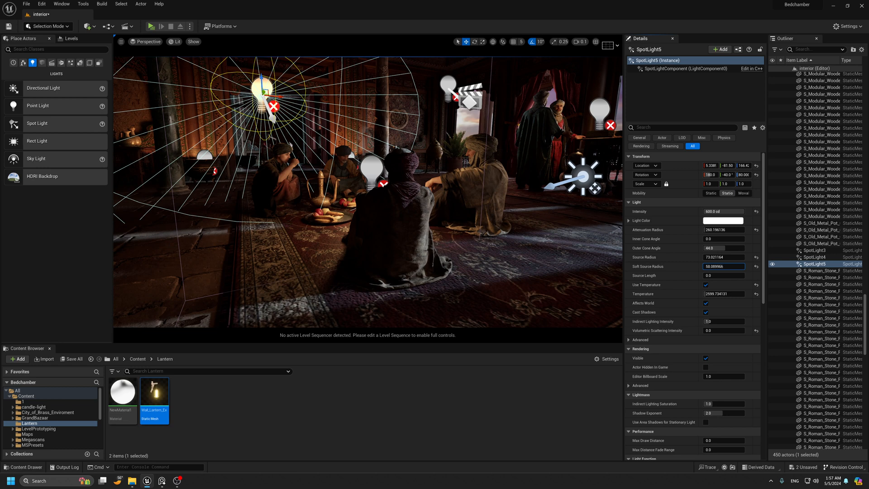
key(ctrl+z)
key(g)
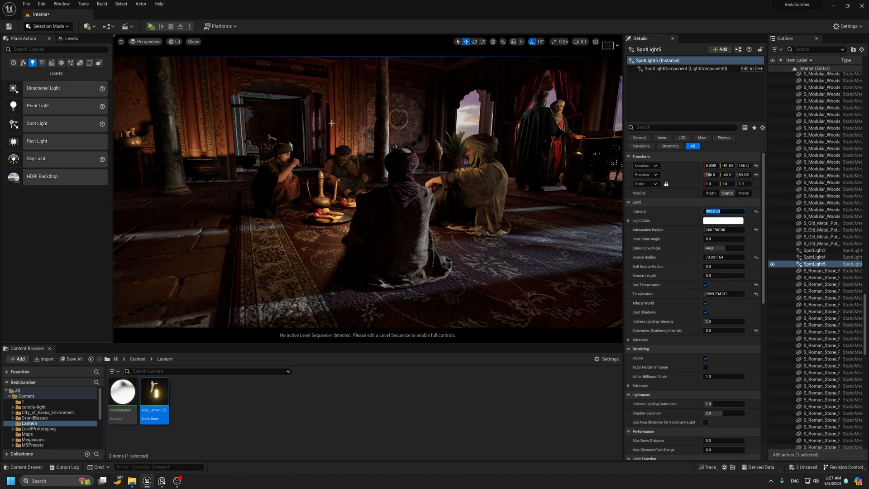
scroll(285, 148, up, 3)
right_drag(247, 139, 247, 138)
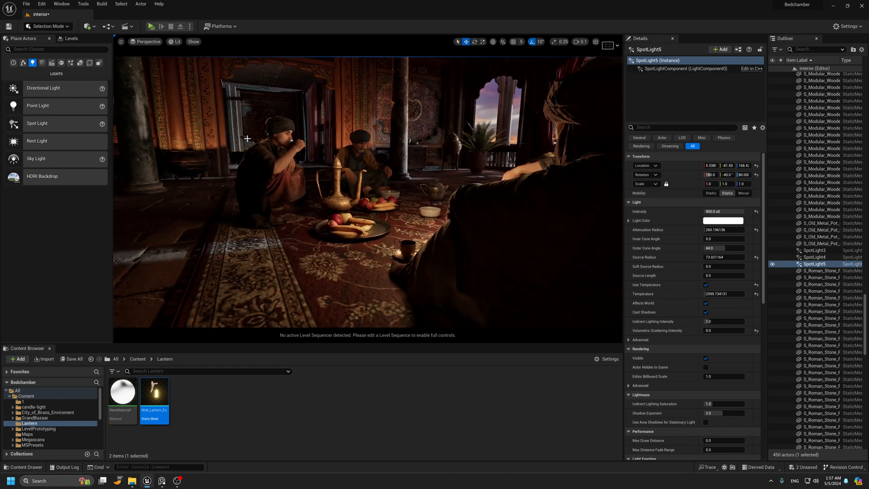
Duplicate the warm spot light in the CineCameraActor0 view and place the copy behind the seated men at about X 107, Y -154.
click(138, 42)
click(170, 120)
key(F11)
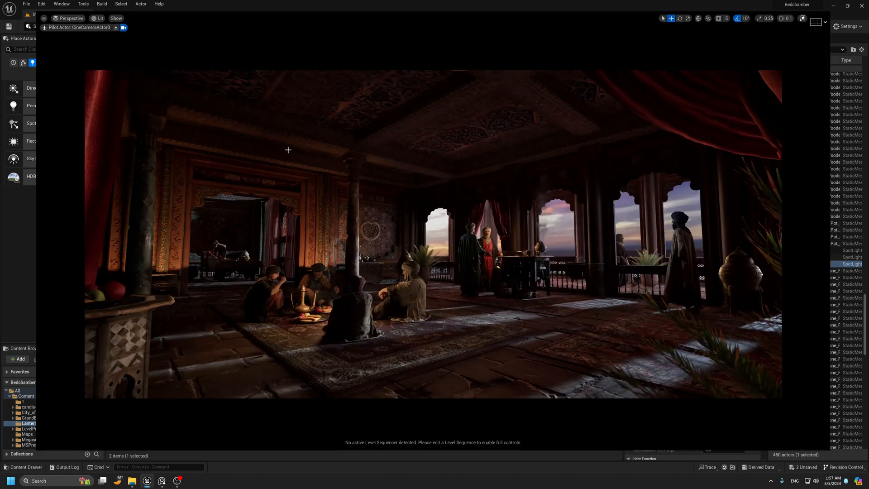
key(g)
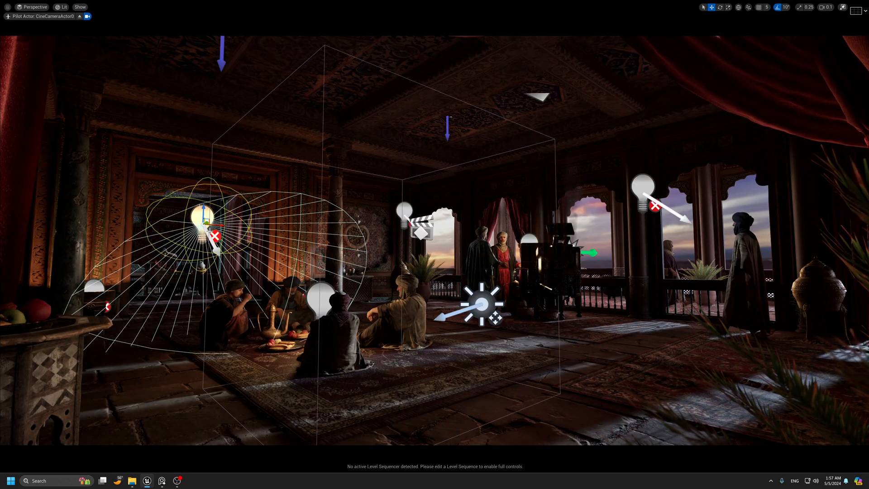
drag(277, 233, 258, 229)
key(g)
key(g)
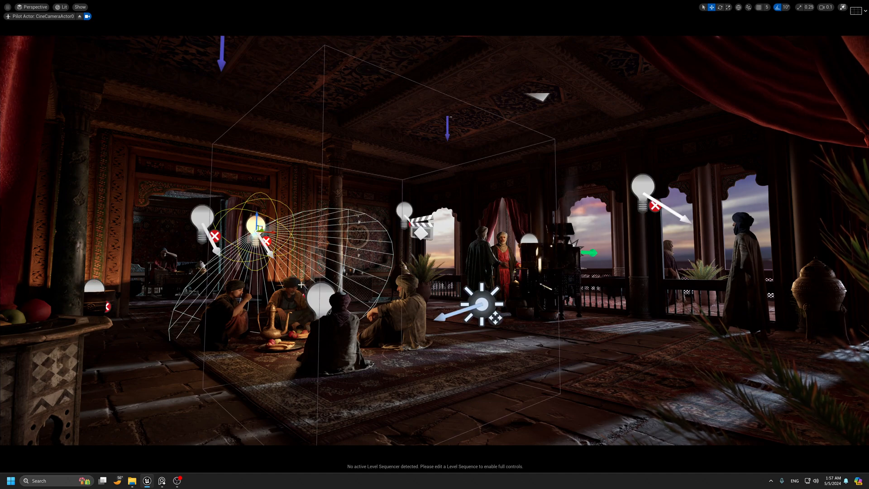
key(g)
key(g)
key(g)
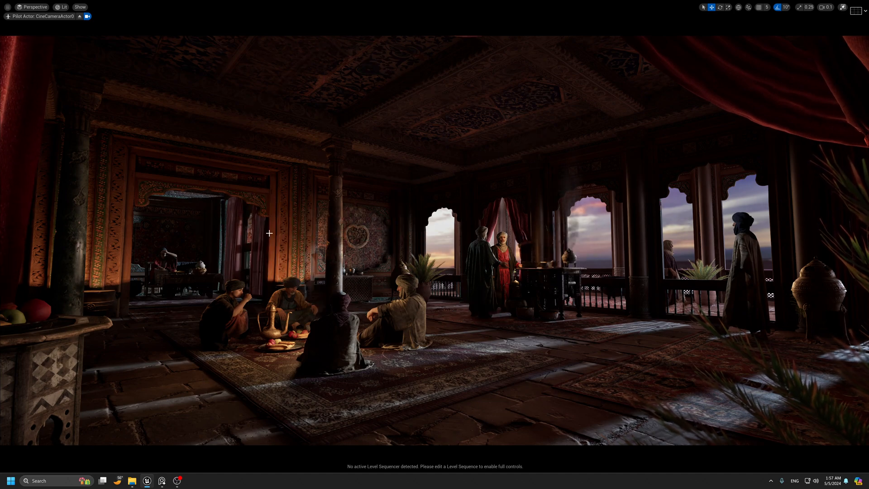
Add another copy of the warm spot light slightly closer to the seated group, next to the previous copy.
key(g)
alt+drag(259, 227, 278, 231)
key(g)
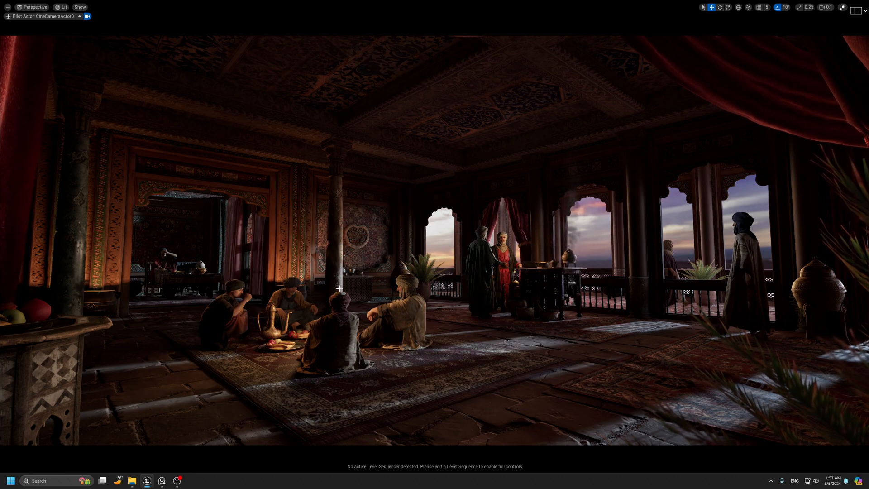
Duplicate the warm spot light to the opposite side of the seated group and turn the copy to face them at 190° yaw.
key(g)
alt+drag(292, 236, 496, 233)
key(e)
key(w)
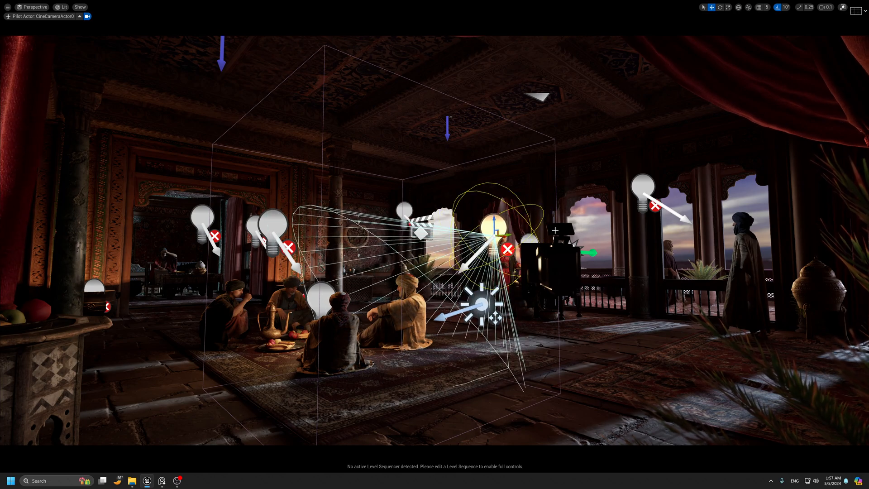
Disable colour temperature on the opposite-side spot light and raise it away from the group to about X 313, Z 192.
key(F11)
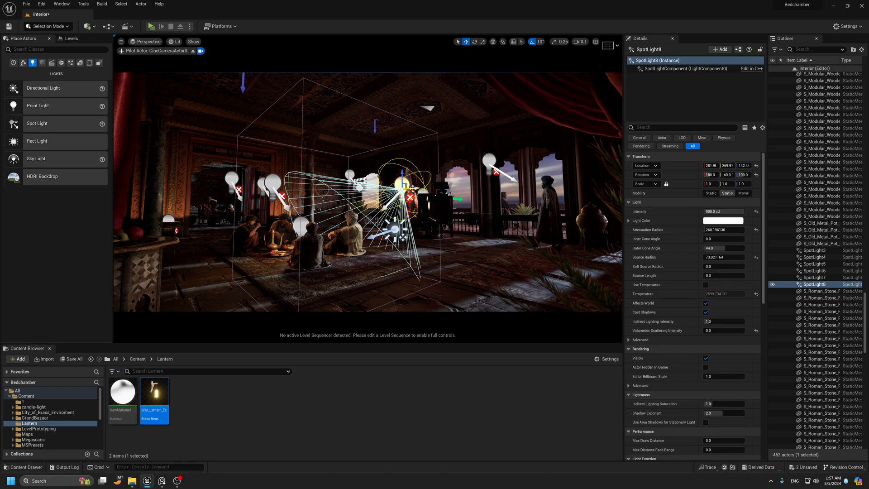
mouse_move(407, 176)
mouse_down()
mouse_move(407, 141)
mouse_move(416, 172)
mouse_up()
key(F11)
key(F11)
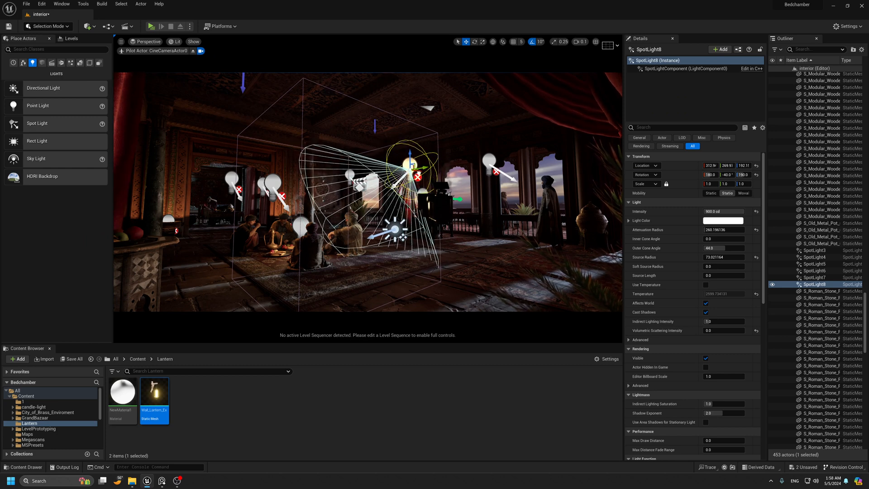
Select SpotLight3 through SpotLight8, leave the camera view and examine the lighting on the seated group up close.
key(g)
shift+click(783, 251)
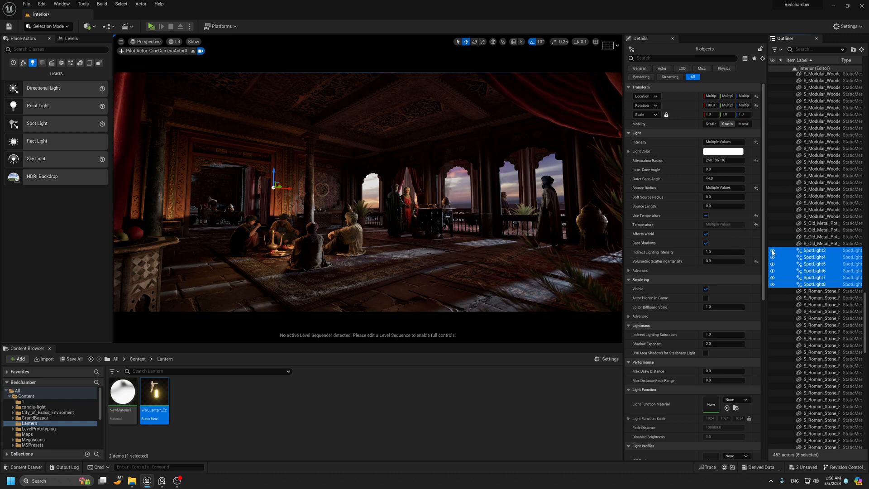
click(193, 51)
right_drag(351, 194, 334, 197)
scroll(351, 194, up, 8)
scroll(342, 200, down, 3)
scroll(288, 188, up, 3)
scroll(288, 188, down, 3)
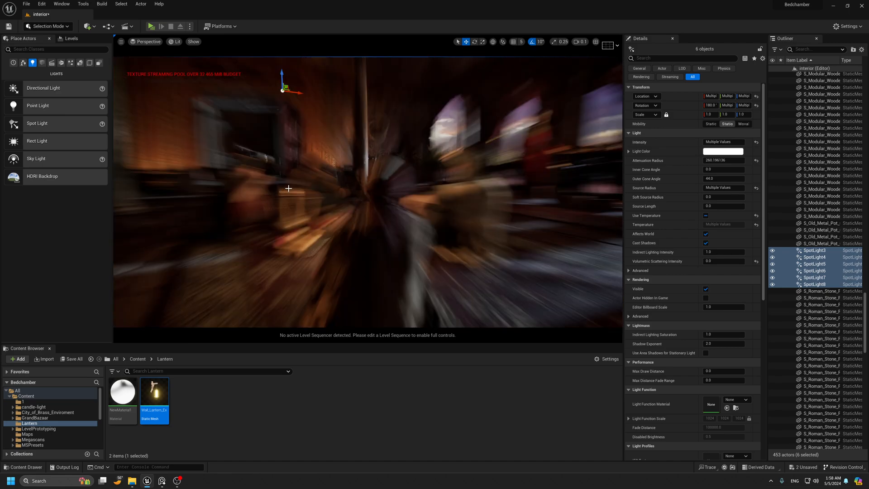
scroll(288, 189, down, 2)
Duplicate a warm spot light from behind the seated men and place the copy low beside them at about X 147, Y 150, Z 33.
key(g)
middle_drag(288, 188, 302, 155)
click(384, 131)
click(292, 143)
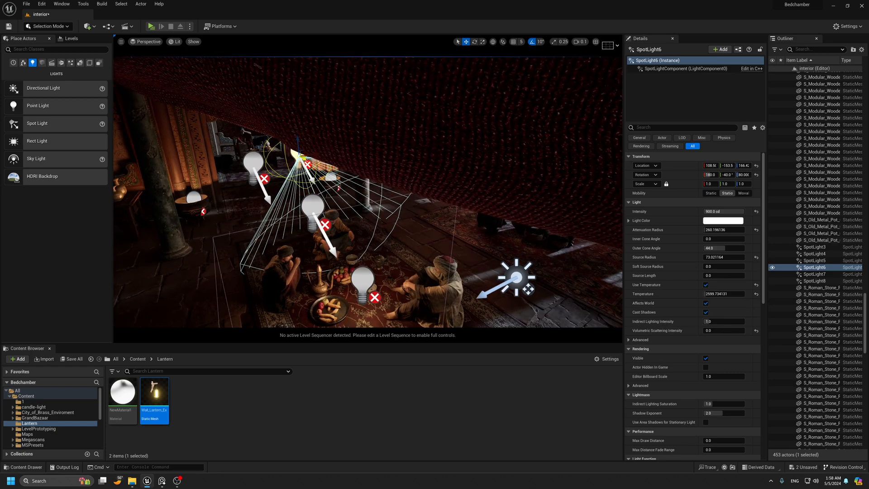
alt+drag(303, 157, 312, 205)
scroll(349, 212, up, 3)
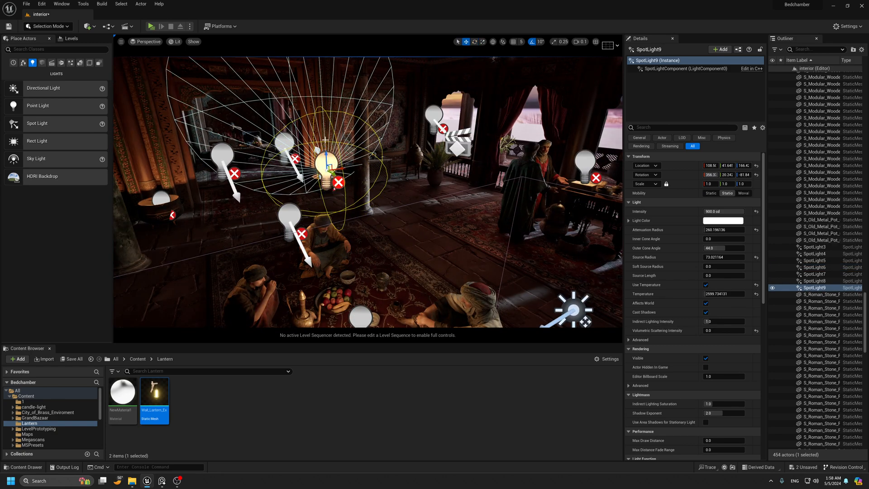
drag(325, 157, 410, 310)
Rotate the low warm spot light to a yaw of about -68° so it points at the seated men.
key(g)
key(1)
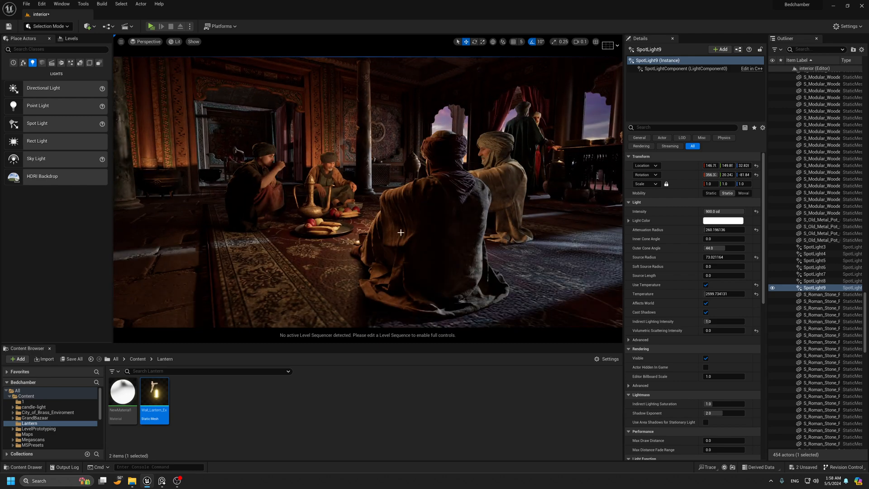
key(2)
key(3)
key(g)
key(4)
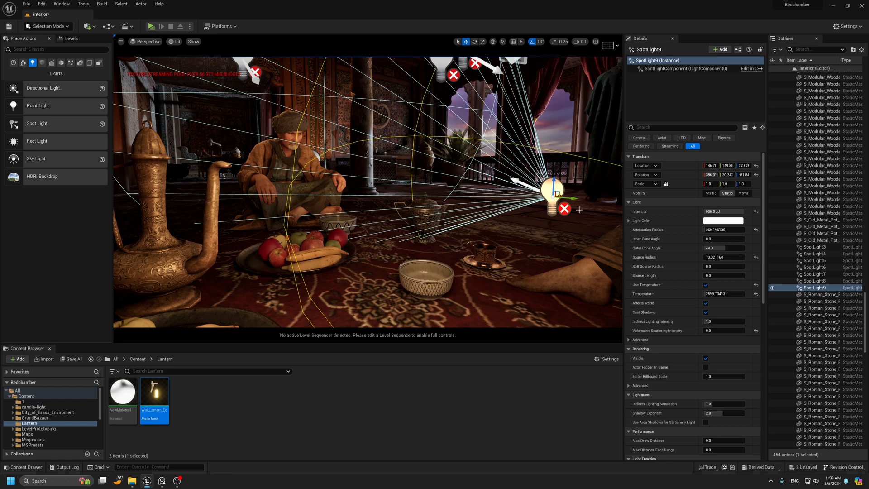
key(e)
mouse_move(544, 206)
mouse_down()
mouse_move(572, 197)
mouse_move(542, 199)
mouse_up()
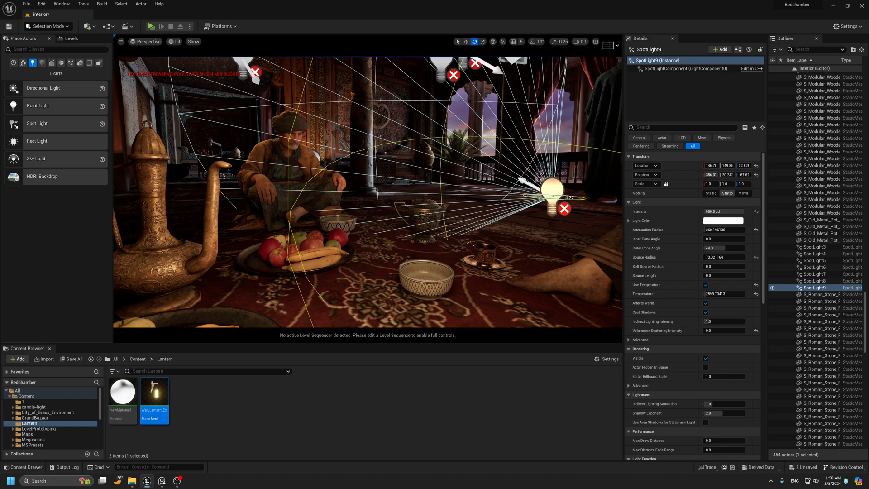
key(g)
key(g)
Compare the CineCameraActor0 shot with the low warm spot light hidden and shown, and examine it in full screen.
click(148, 42)
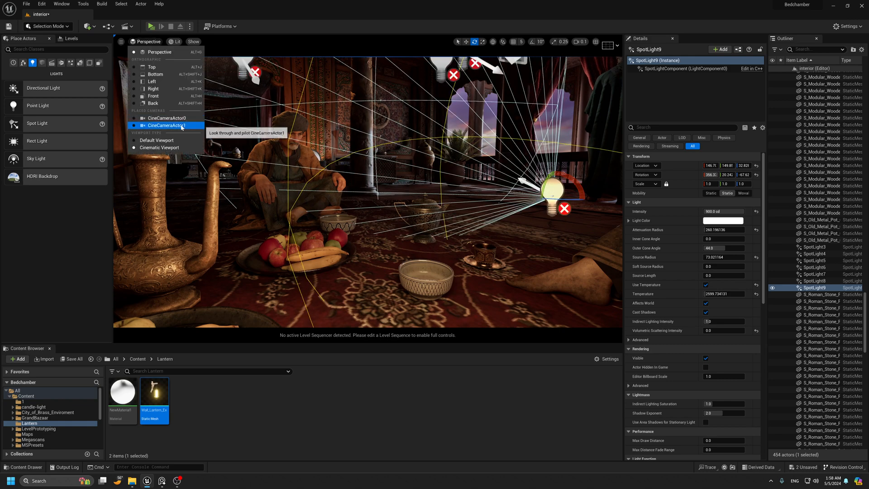
click(222, 123)
click(149, 42)
click(167, 118)
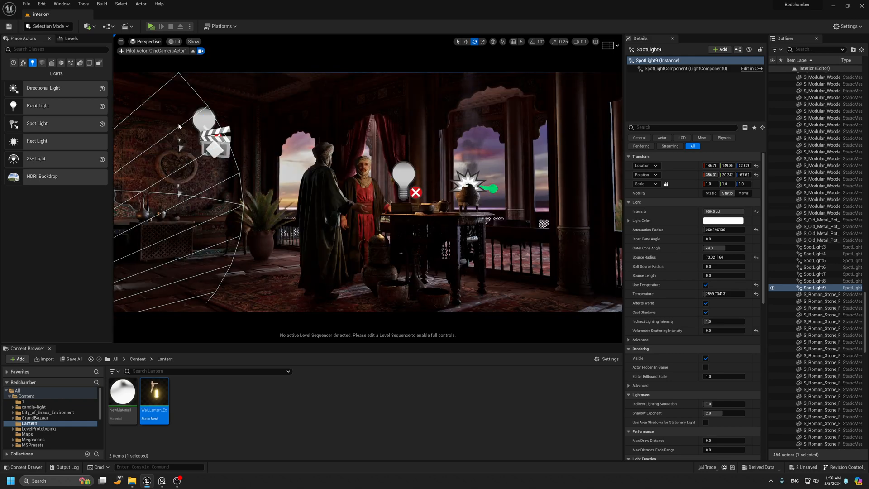
key(g)
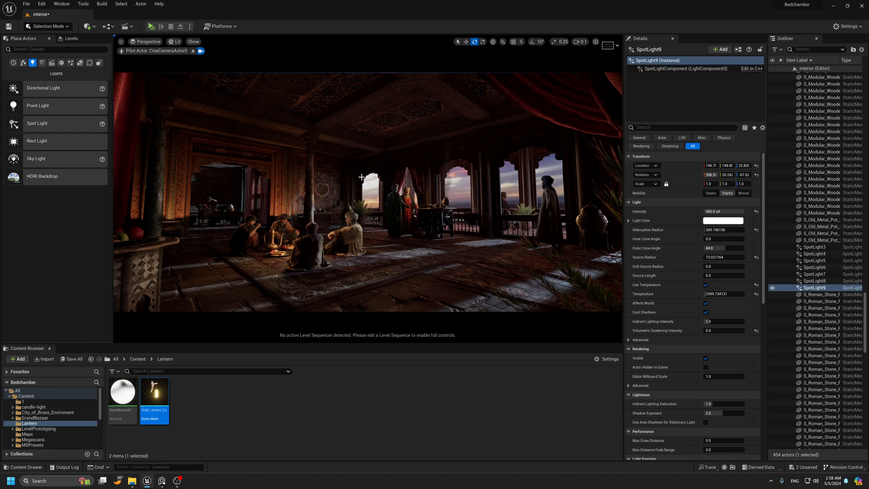
click(772, 288)
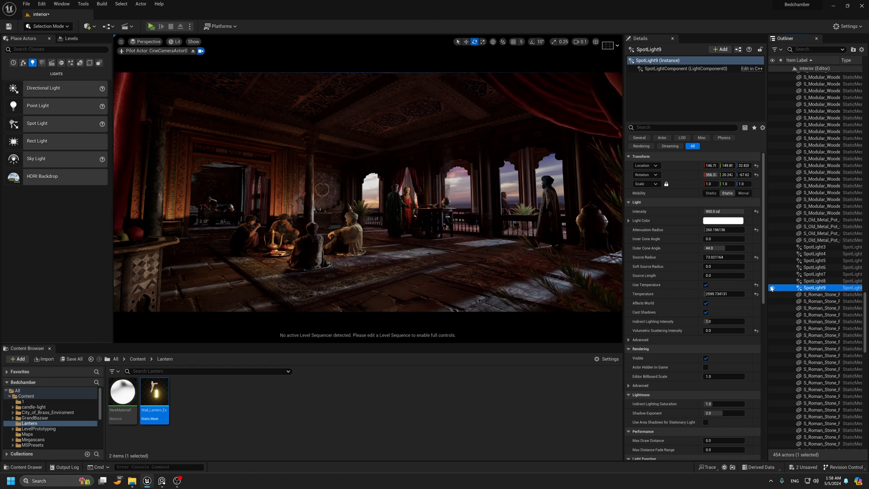
click(771, 288)
click(771, 288)
click(770, 288)
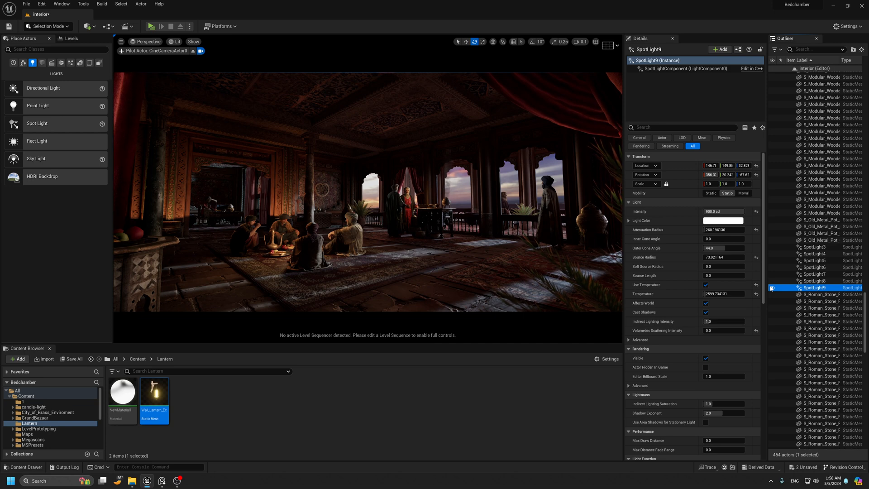
click(771, 288)
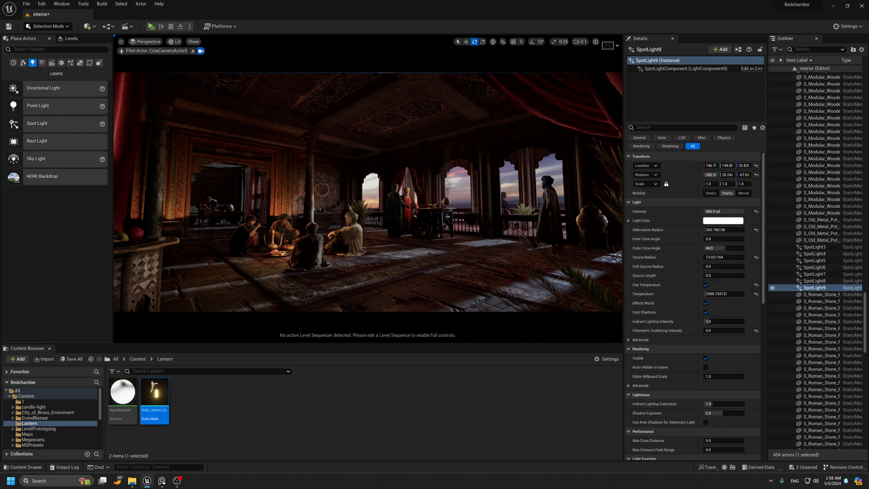
key(F11)
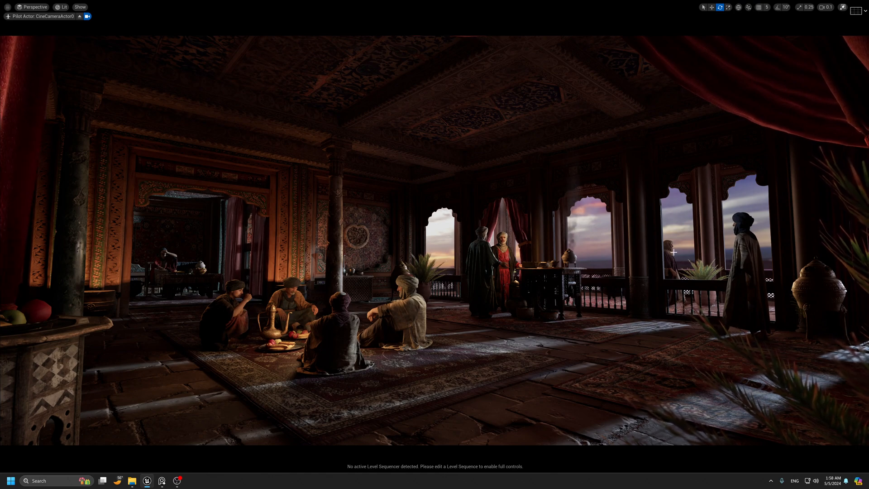
key(F11)
Duplicate the cool 300 cd spot light and move the copy along X toward the balcony to about X 700.
key(g)
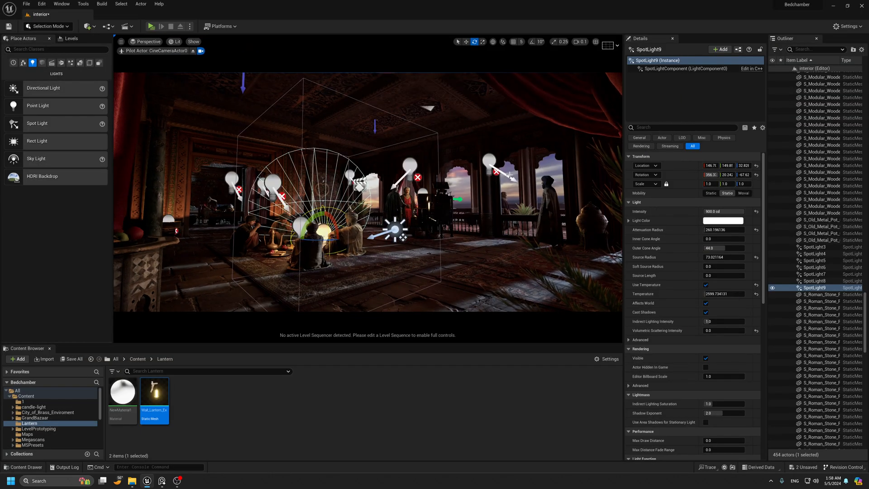
click(489, 161)
click(193, 52)
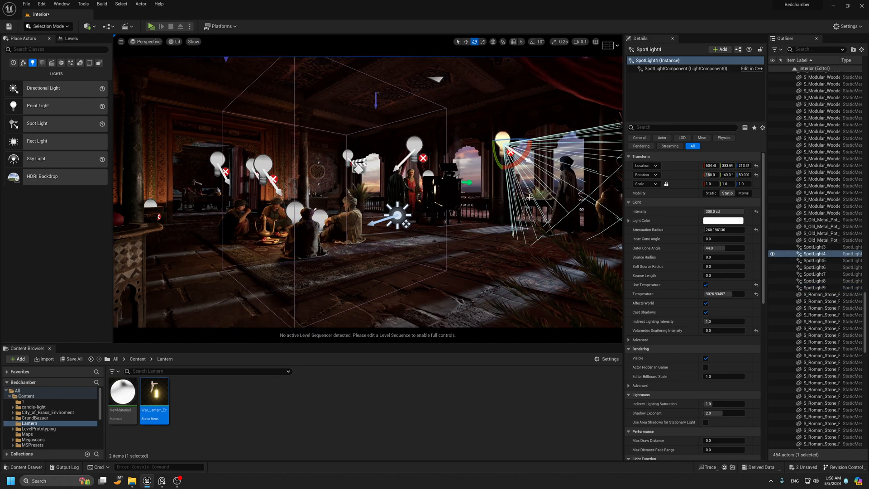
key(w)
right_drag(468, 219, 543, 219)
right_drag(468, 219, 468, 233)
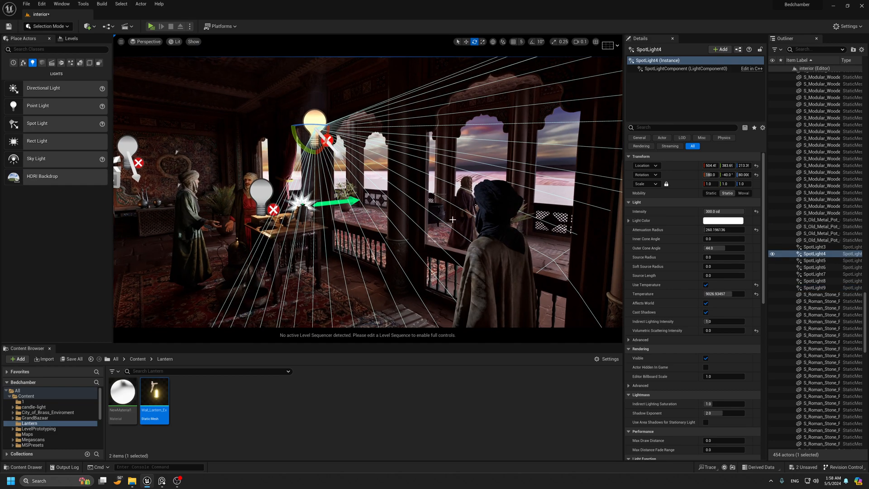
key(space)
key(space)
alt+drag(325, 130, 465, 139)
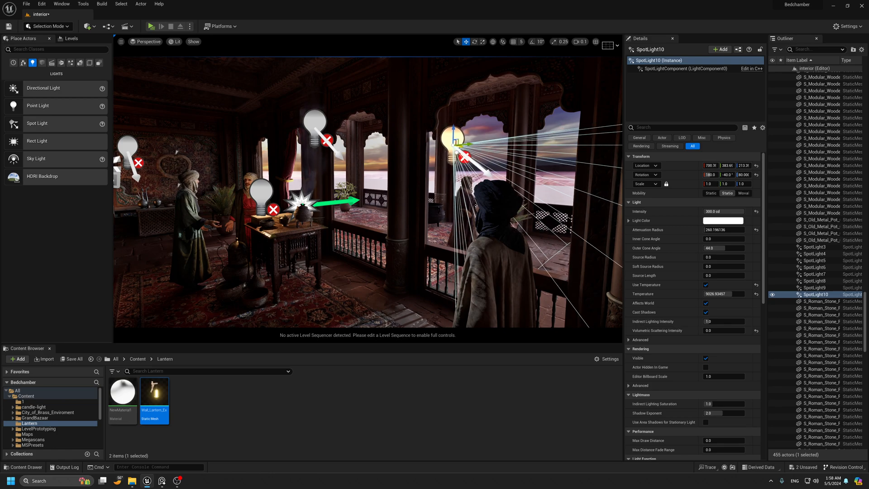
Move the duplicated cool spot light farther out above the figure on the balcony, to about X 857.
key(s)
right_drag(428, 215, 360, 224)
key(w)
key(d)
drag(334, 120, 523, 122)
Rotate the balcony spot light to a yaw of about -94° and shift it to about X 909, Y 374.
right_drag(432, 105, 480, 105)
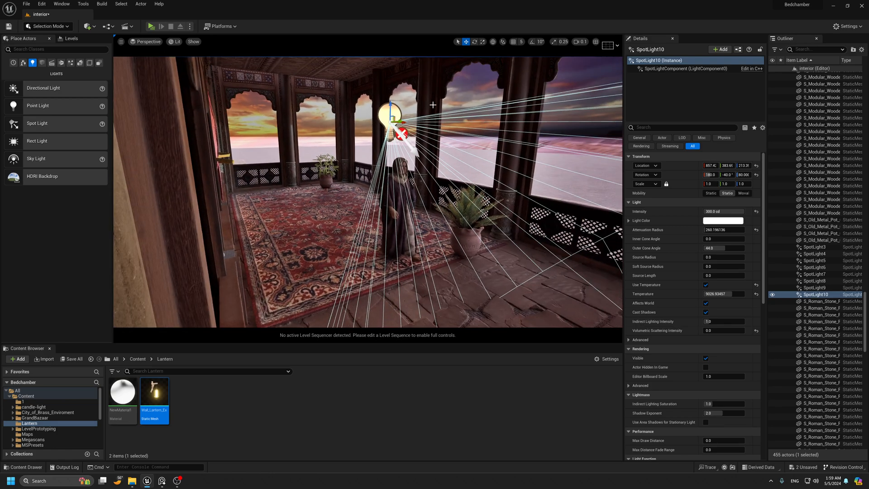
drag(391, 120, 357, 129)
right_drag(393, 91, 390, 111)
key(e)
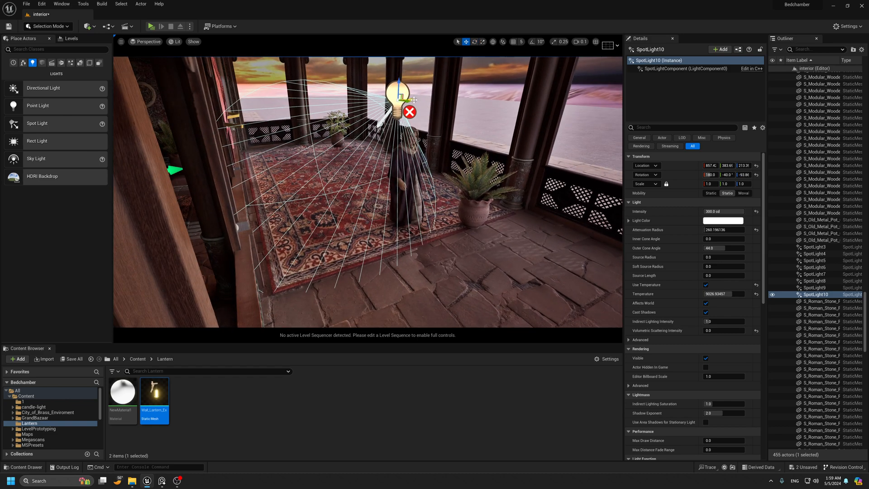
drag(413, 100, 446, 99)
Set the balcony spot light's intensity to 600 cd and move it outward to about X 978, Z 202.
click(718, 211)
text(6)
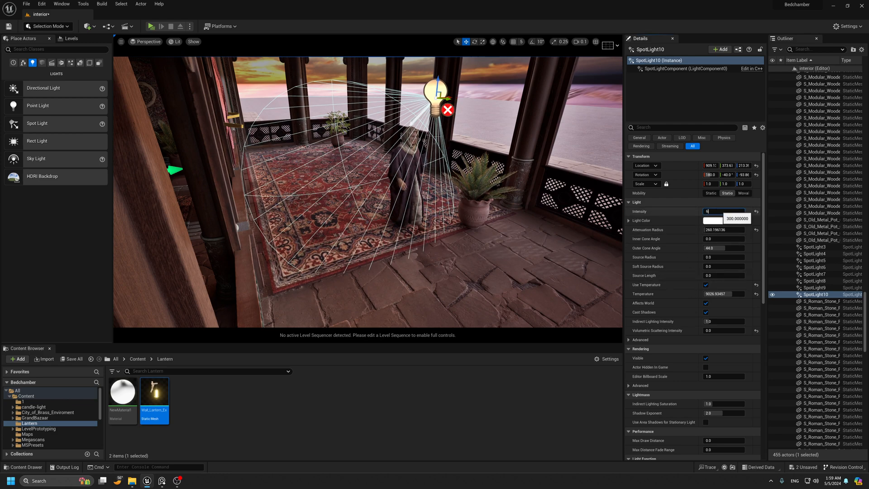
text(00)
key(Return)
key(d)
right_drag(525, 199, 466, 199)
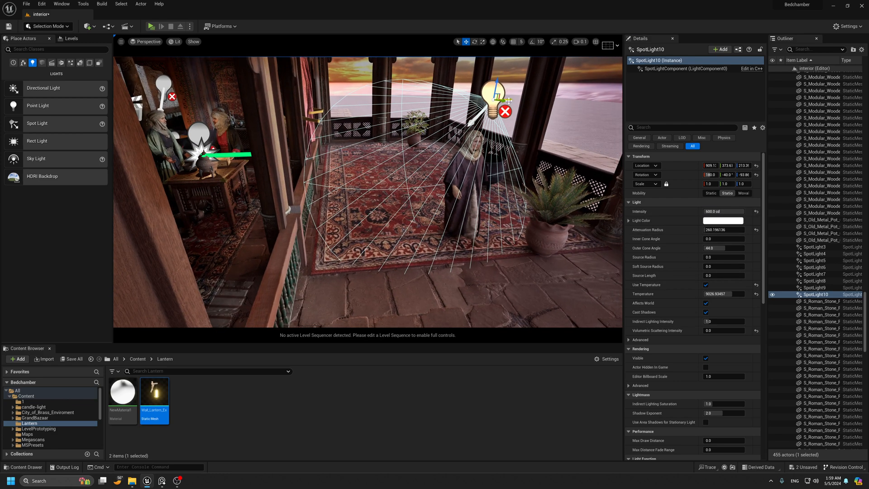
drag(509, 101, 564, 106)
Undo the deletion of the balcony spot light in the full-screen CineCameraActor0 view and shift it slightly toward the standing turbaned man.
click(158, 41)
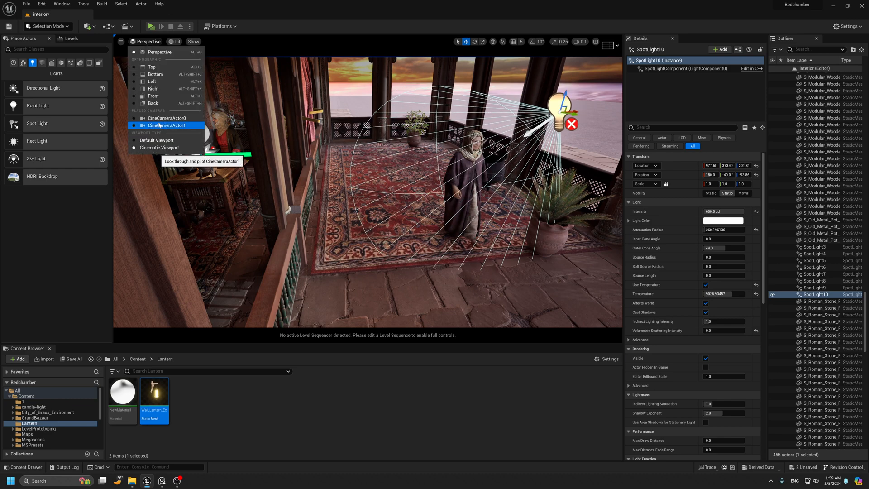
click(158, 121)
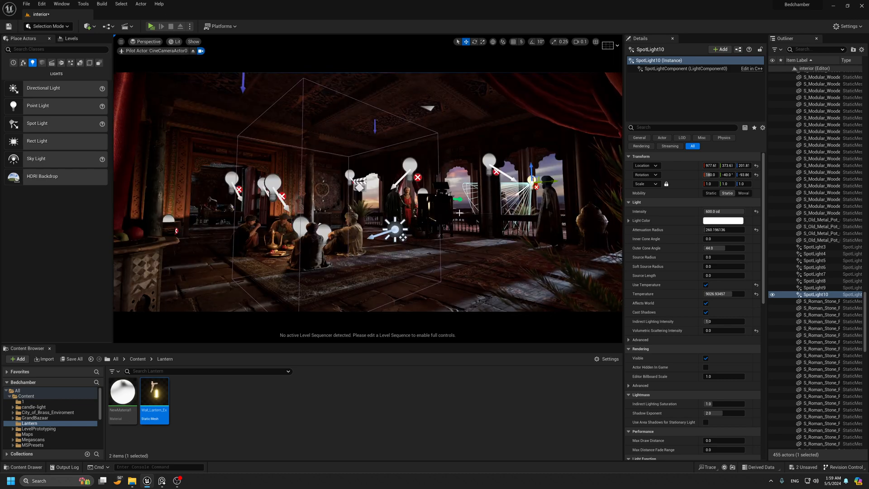
key(F11)
key(g)
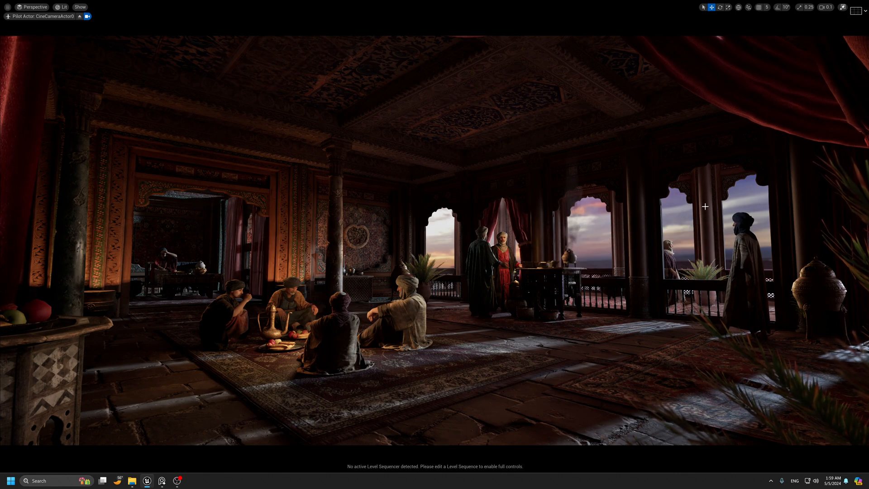
key(ctrl+z)
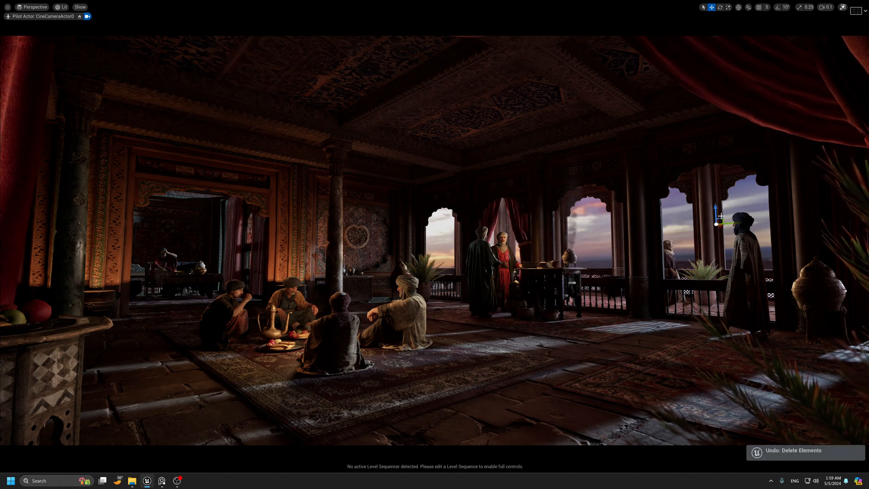
drag(730, 222, 747, 223)
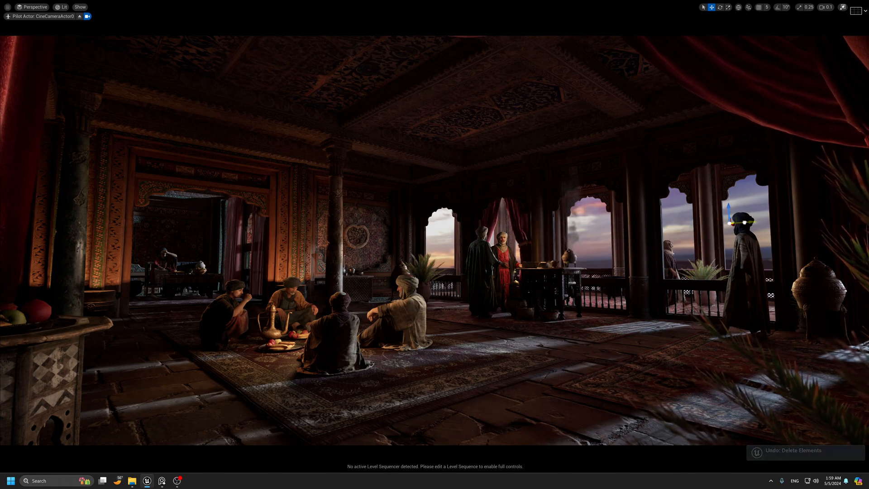
Review the full-screen shot without editor overlays and return to the normal editor layout.
key(g)
key(g)
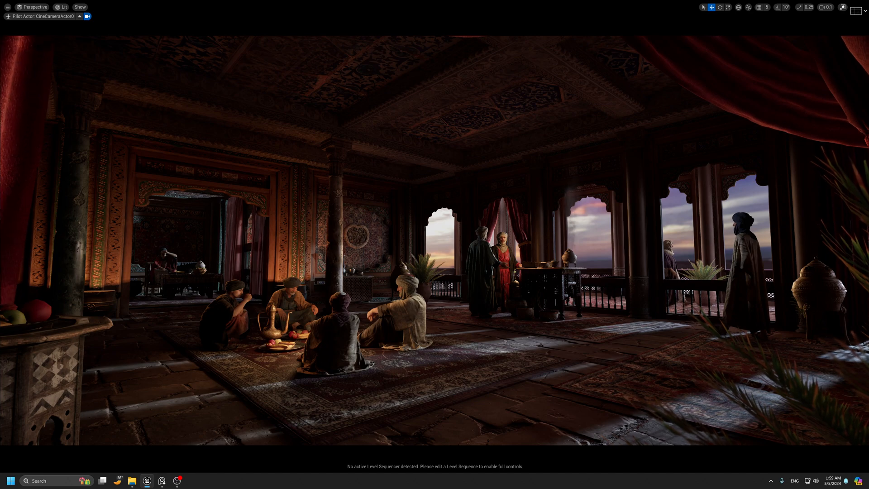
key(g)
key(g)
key(F11)
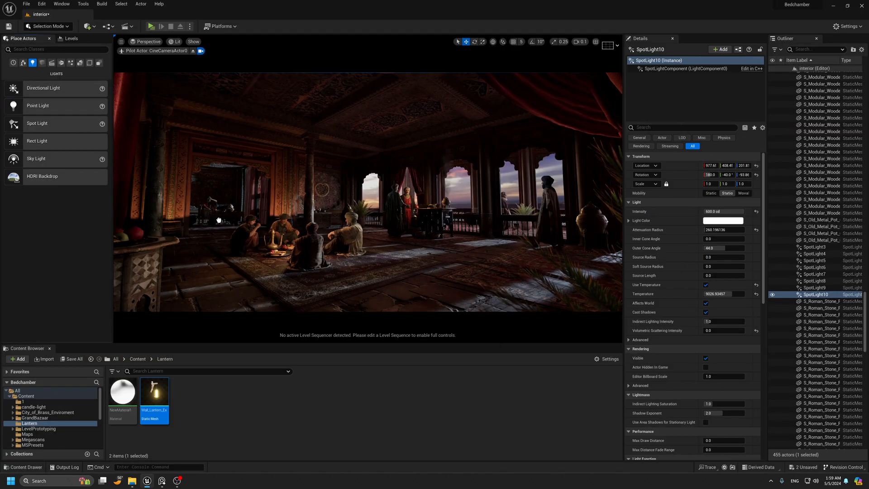
Try a 50 cd point light above the seated men, with an attenuation radius of about 775.
click(248, 253)
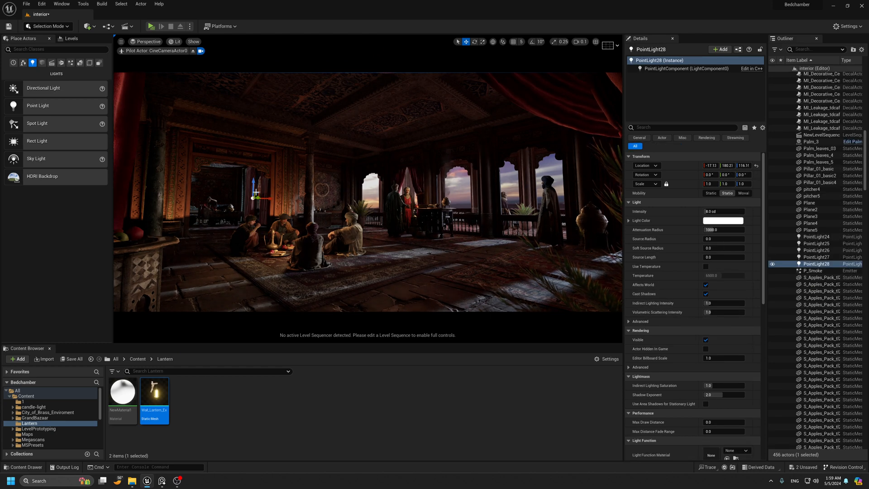
mouse_move(714, 211)
mouse_down()
mouse_move(738, 212)
mouse_move(699, 229)
mouse_move(725, 212)
mouse_up()
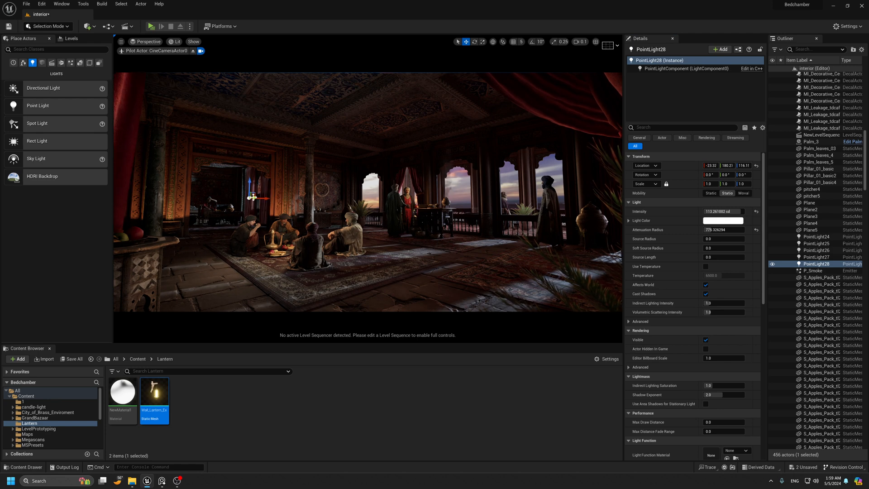
drag(252, 198, 274, 197)
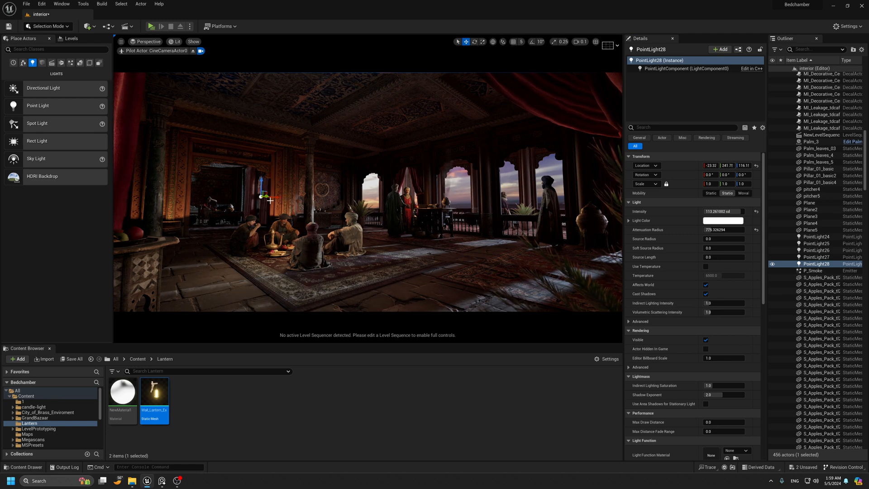
key(g)
key(g)
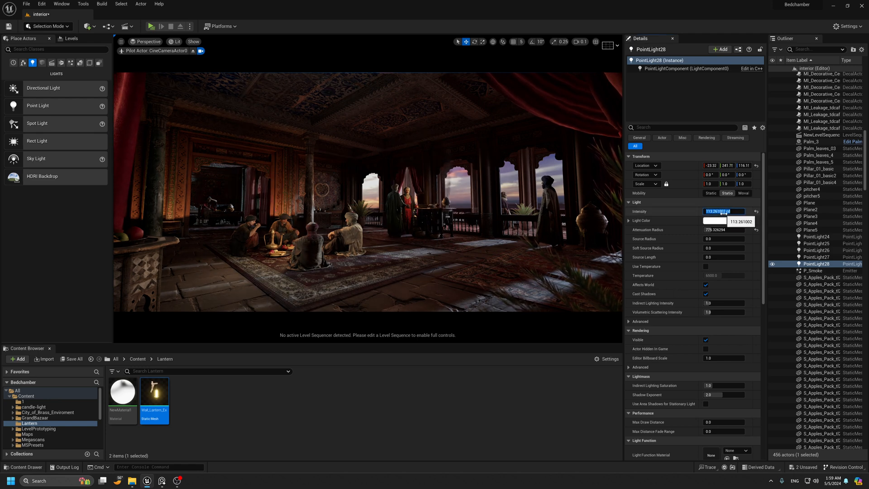
click(723, 211)
text(50)
key(Return)
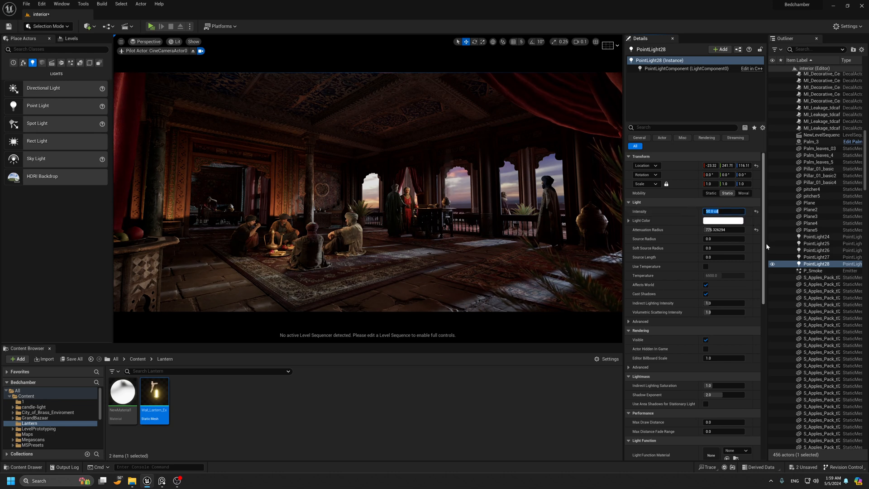
click(772, 264)
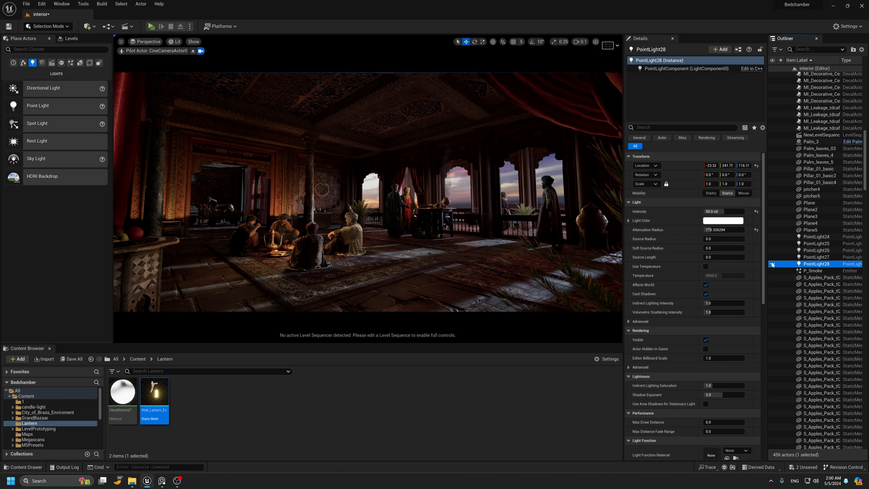
key(Delete)
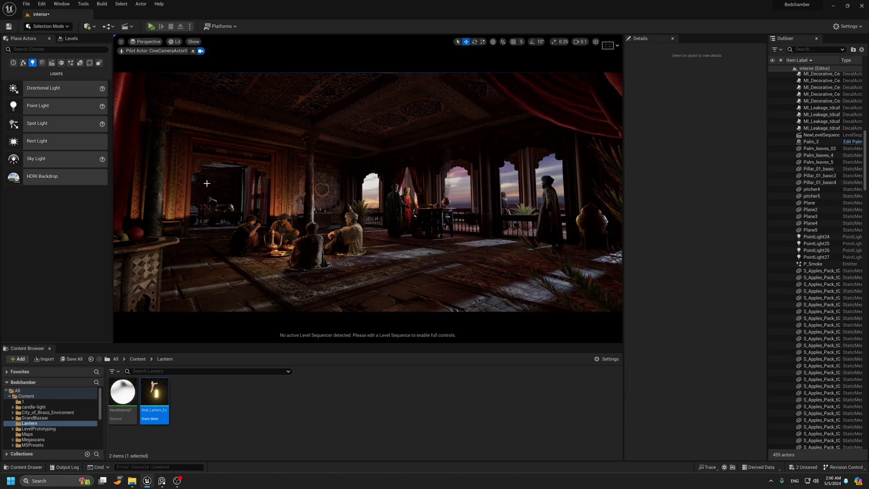
Stop piloting the camera and try duplicating the cool balcony-side spot light into the back room.
click(193, 51)
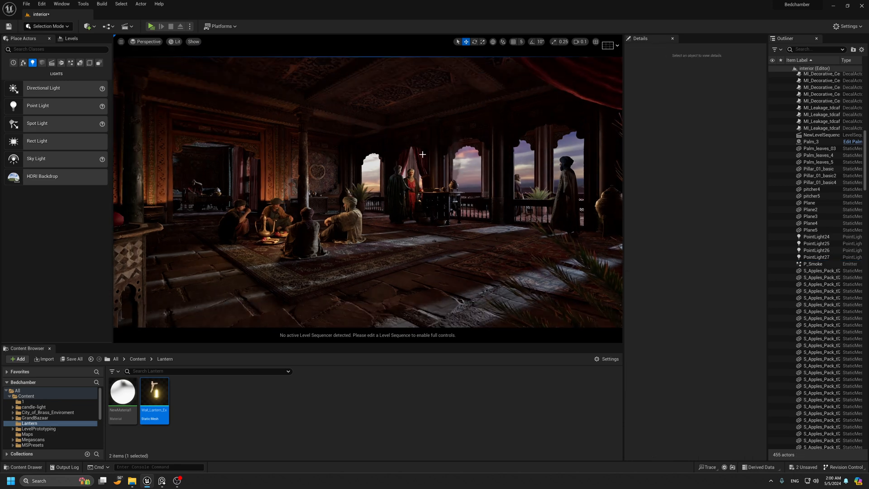
click(510, 137)
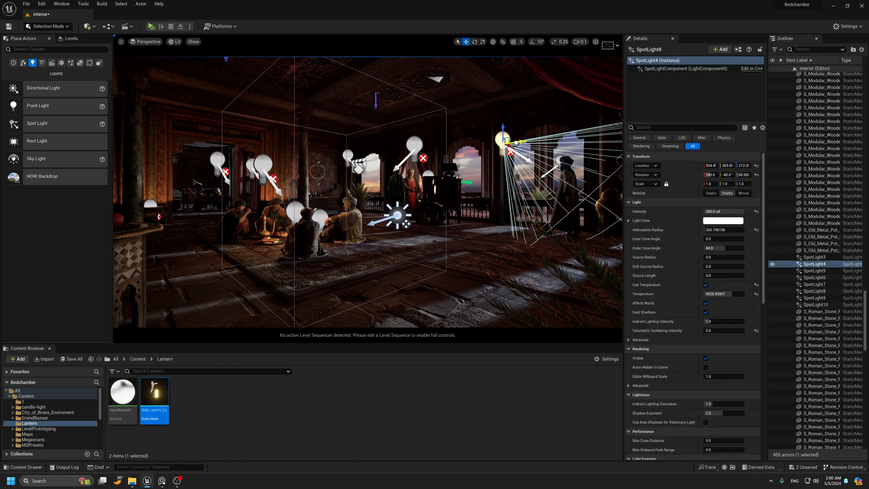
alt+drag(516, 143, 331, 148)
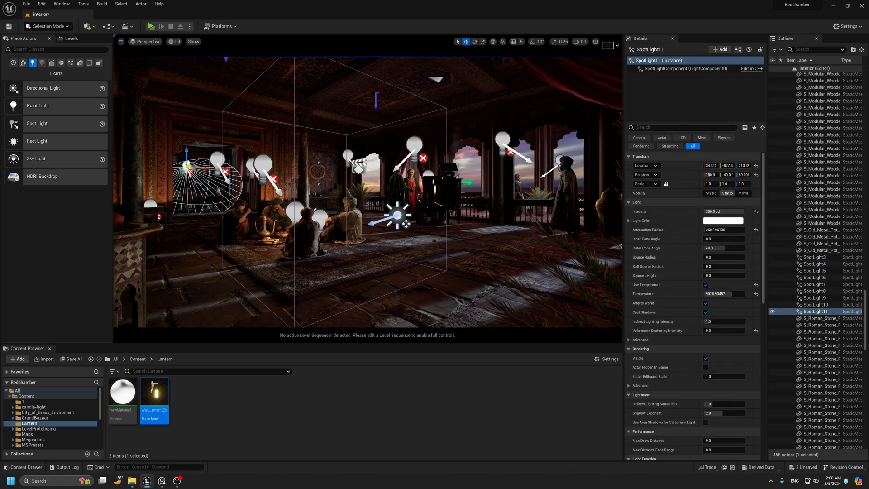
key(f)
right_drag(475, 219, 284, 192)
key(Delete)
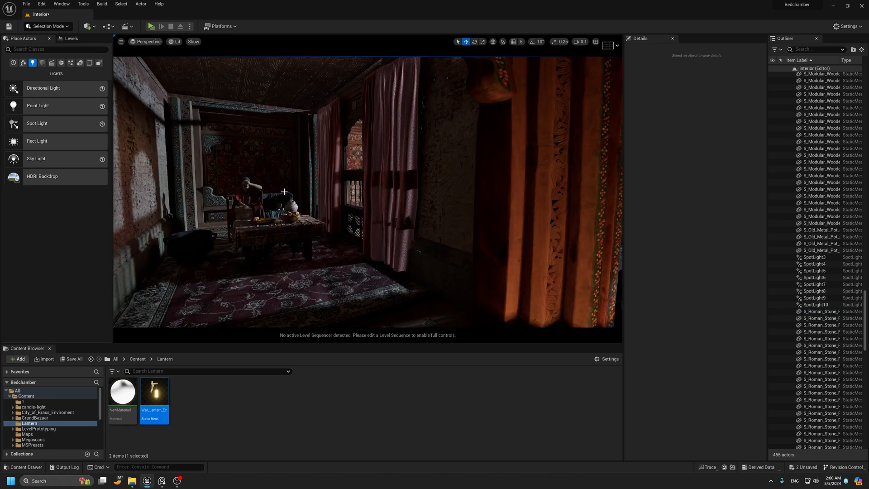
Duplicate the warm point light near the doorway into the back room, beside the fruit table.
scroll(325, 184, down, 5)
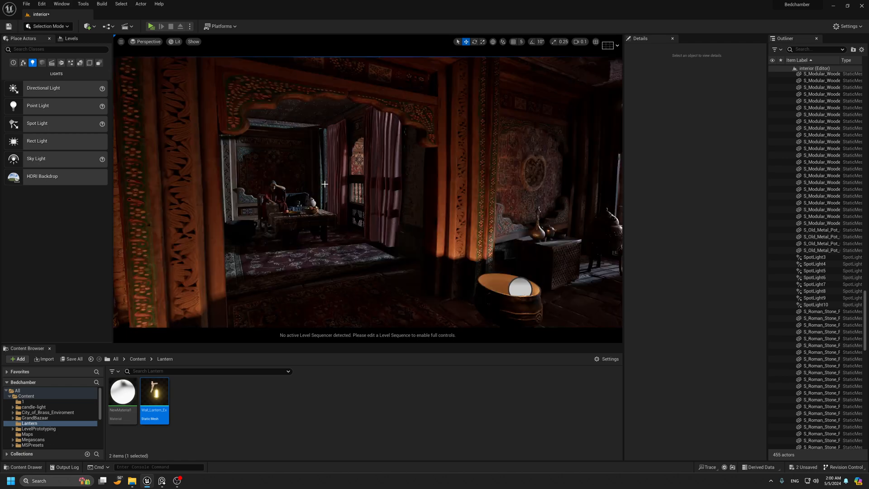
scroll(325, 184, down, 5)
scroll(345, 229, up, 3)
right_drag(343, 186, 380, 199)
click(463, 245)
alt+drag(476, 257, 136, 153)
key(f)
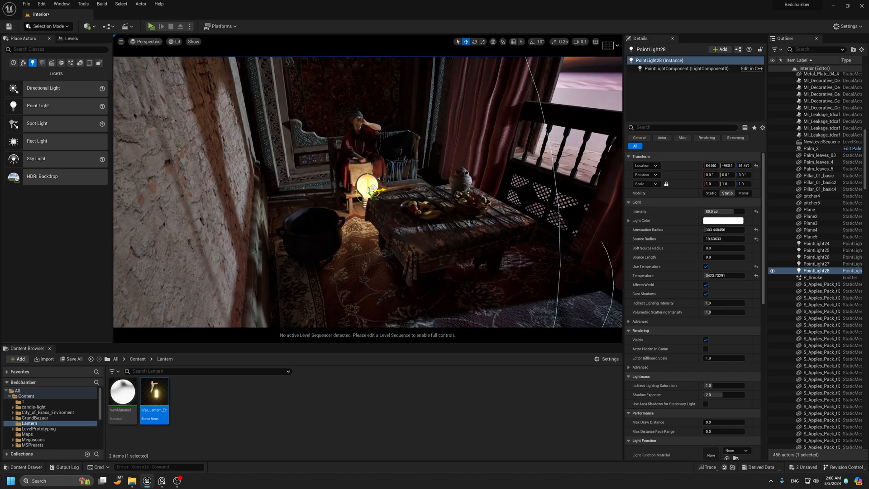
Move the duplicated warm point light beside the seated back-room figure at head height, to about X 0, Y -998, Z 130.
drag(374, 193, 319, 182)
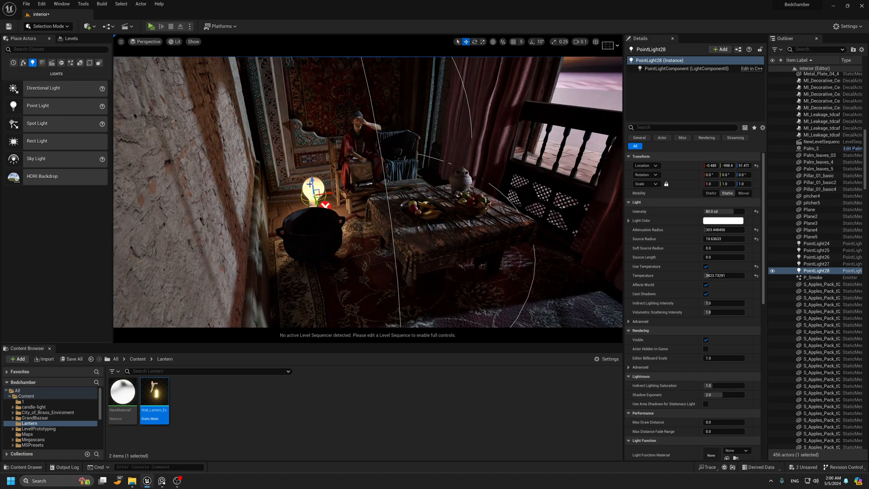
right_drag(318, 182, 314, 181)
drag(319, 187, 315, 146)
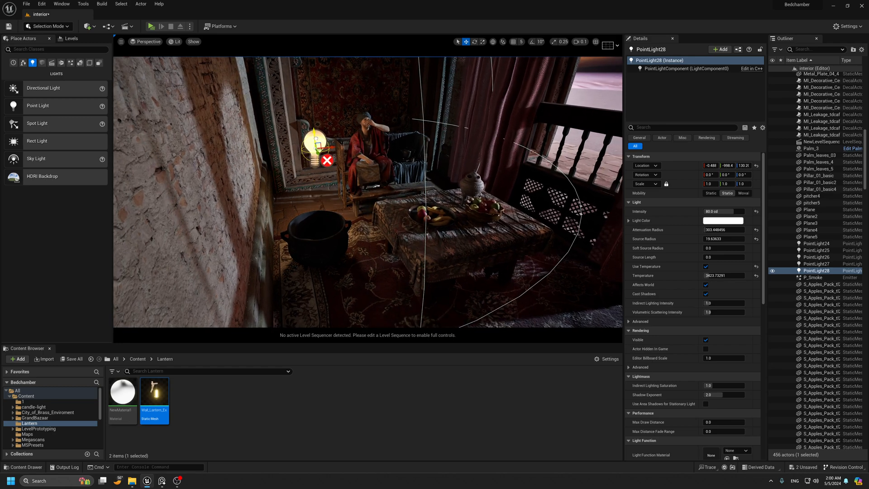
Return to the CineCameraActor0 view and examine the back-room figure's lighting full screen and in the editor layout.
click(146, 42)
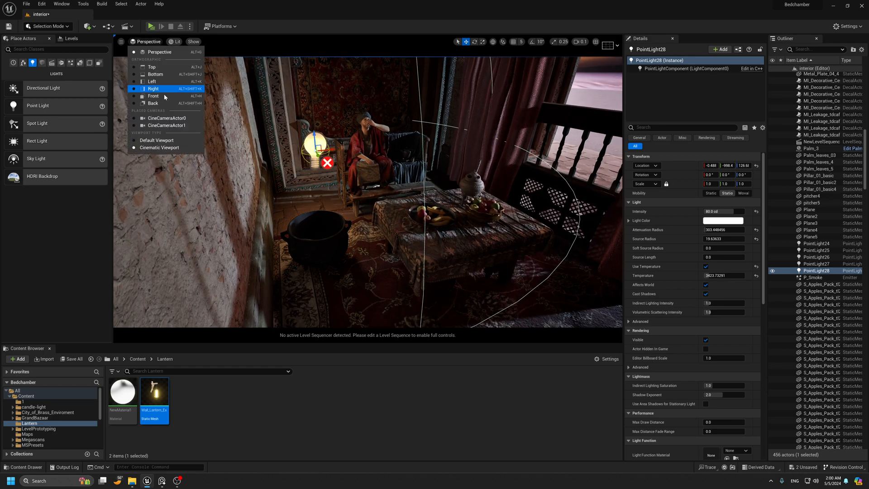
click(167, 118)
key(F11)
key(g)
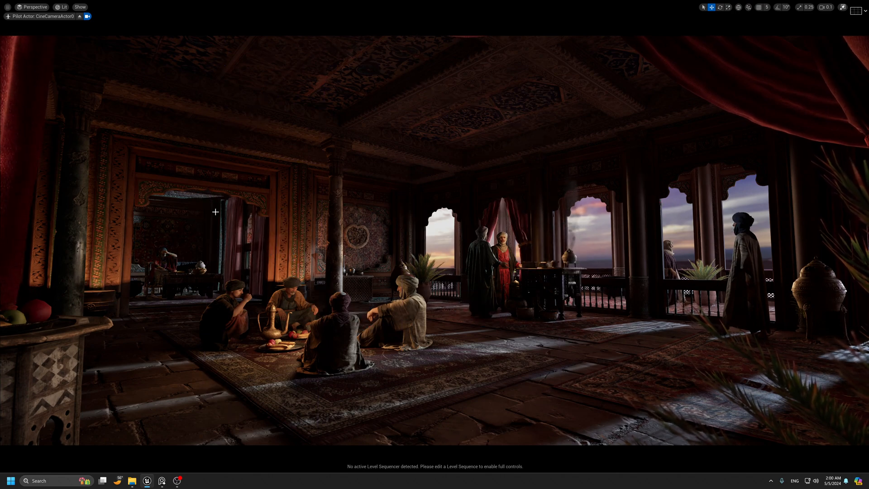
key(ctrl+z)
key(g)
key(g)
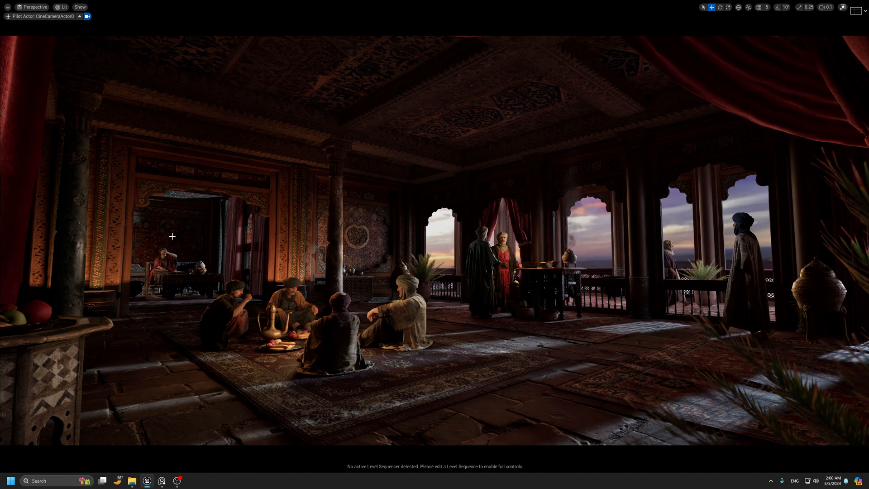
key(F11)
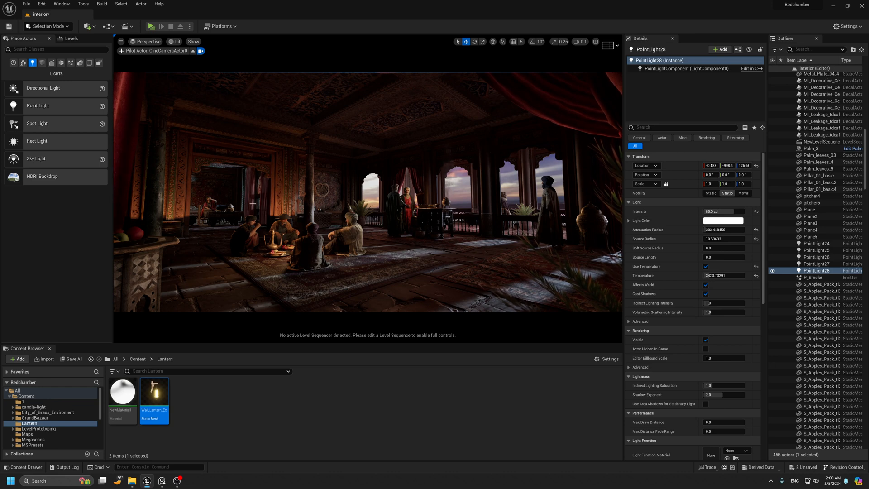
key(g)
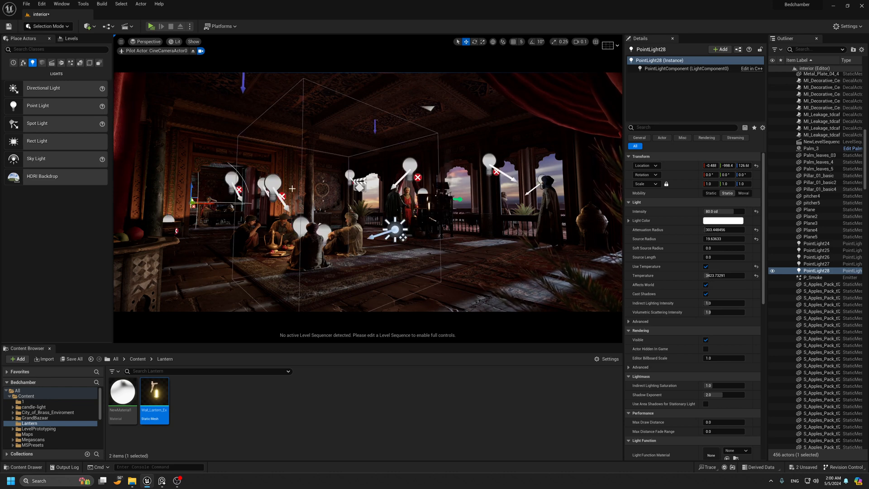
key(g)
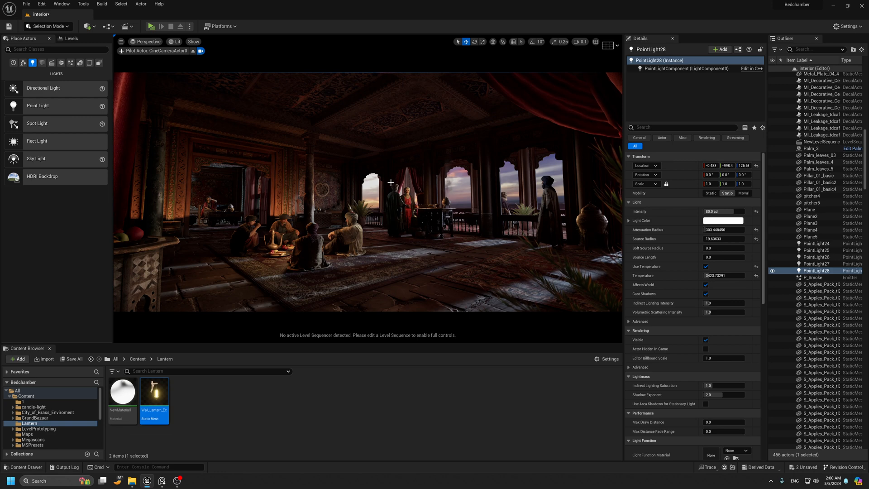
Group PointLight24 to PointLight28 and SpotLight3 to SpotLight10 in a new Outliner folder.
shift+click(816, 243)
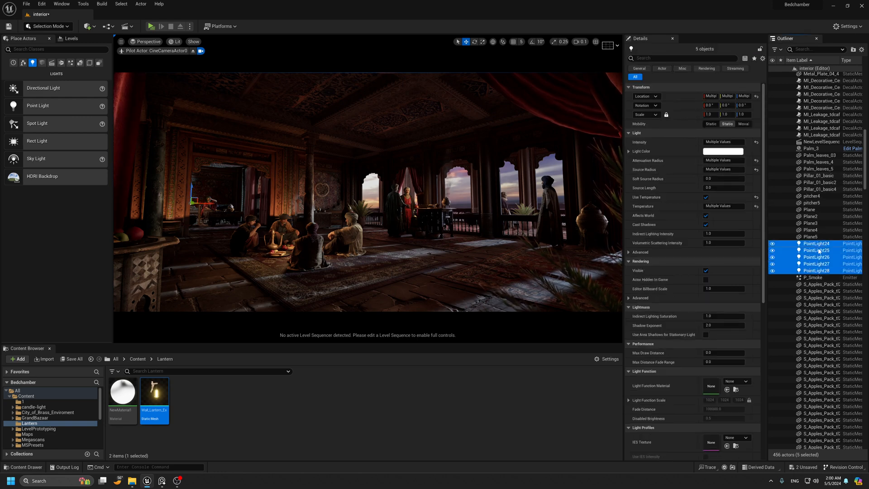
scroll(808, 248, up, 6)
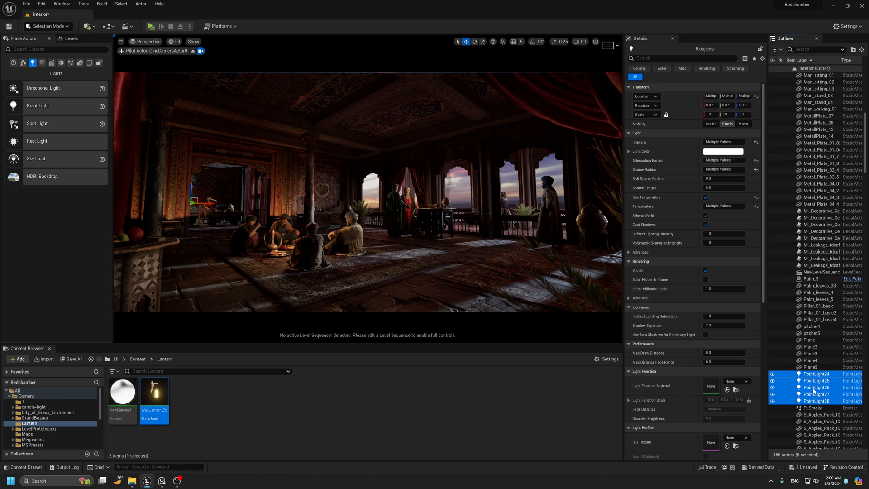
scroll(816, 377, up, 15)
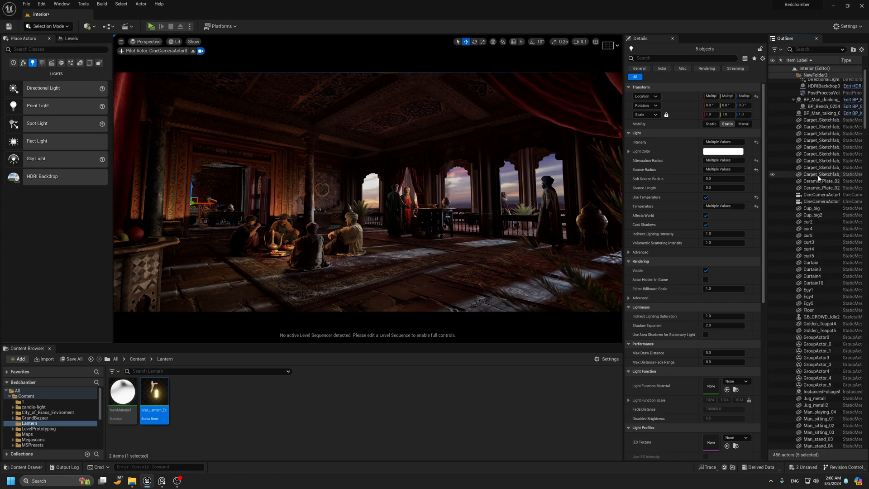
scroll(821, 227, down, 20)
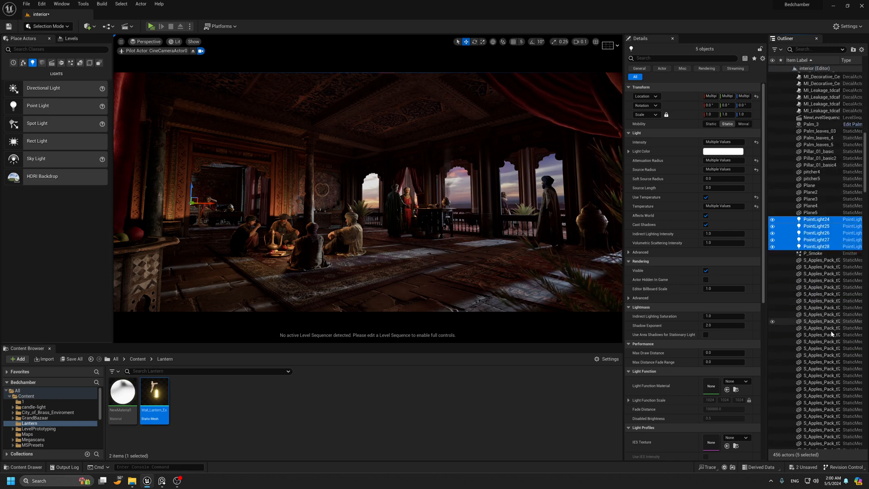
scroll(840, 330, down, 20)
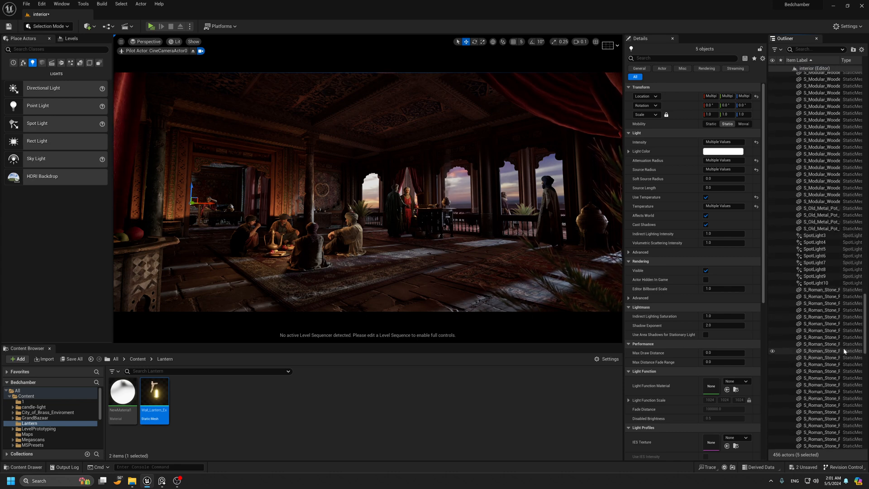
ctrl+click(814, 283)
ctrl+click(814, 275)
ctrl+click(814, 270)
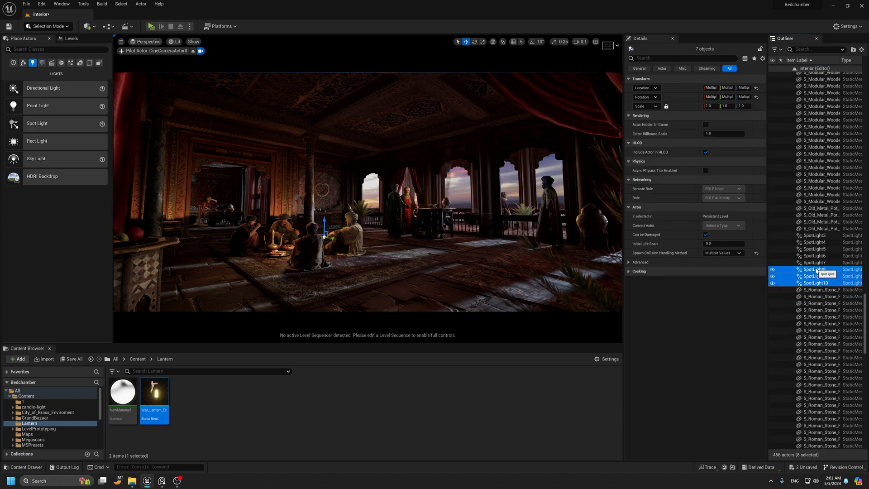
ctrl+click(815, 263)
ctrl+click(815, 256)
ctrl+click(814, 249)
ctrl+click(814, 242)
ctrl+click(815, 235)
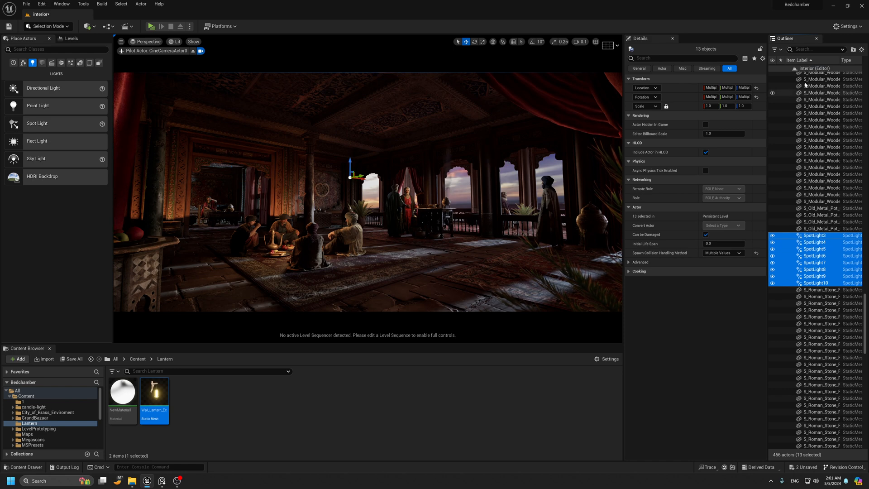
click(851, 50)
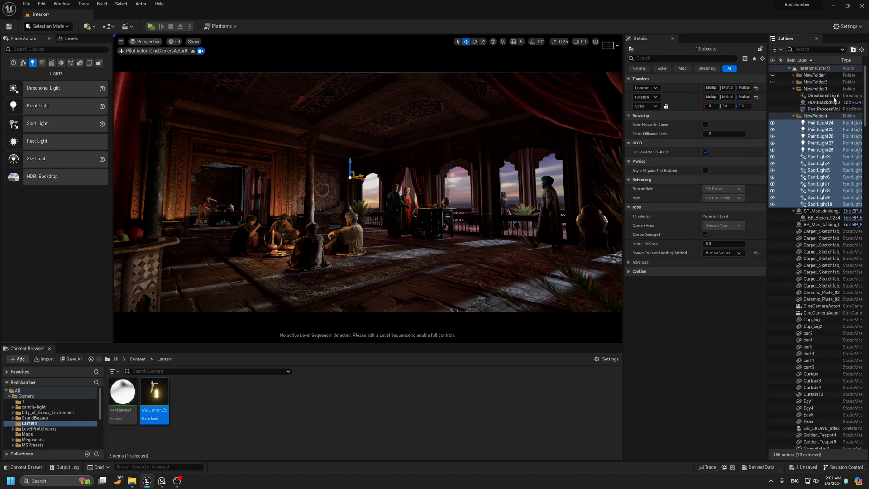
Hide and show the new light folder and its lights repeatedly to compare the shot with and without the character lighting.
click(772, 117)
click(772, 117)
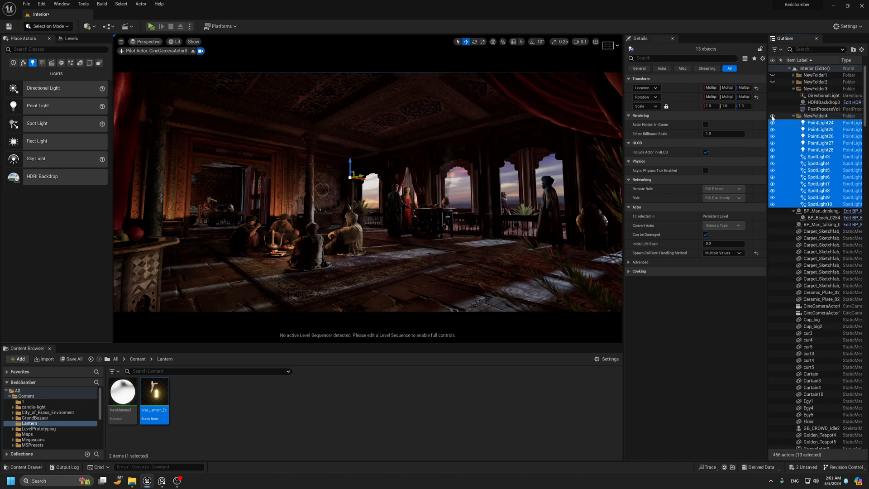
click(772, 117)
click(772, 117)
click(772, 117)
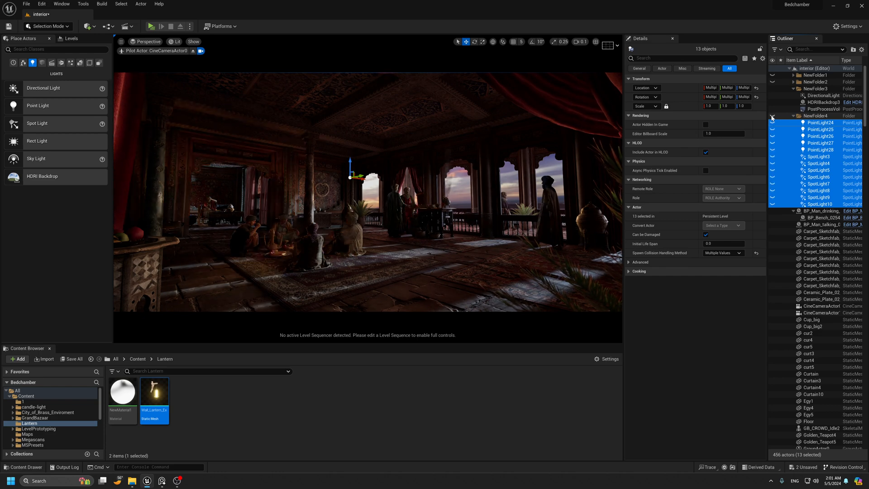
click(772, 117)
right_click(438, 174)
key(g)
key(g)
key(g)
key(g)
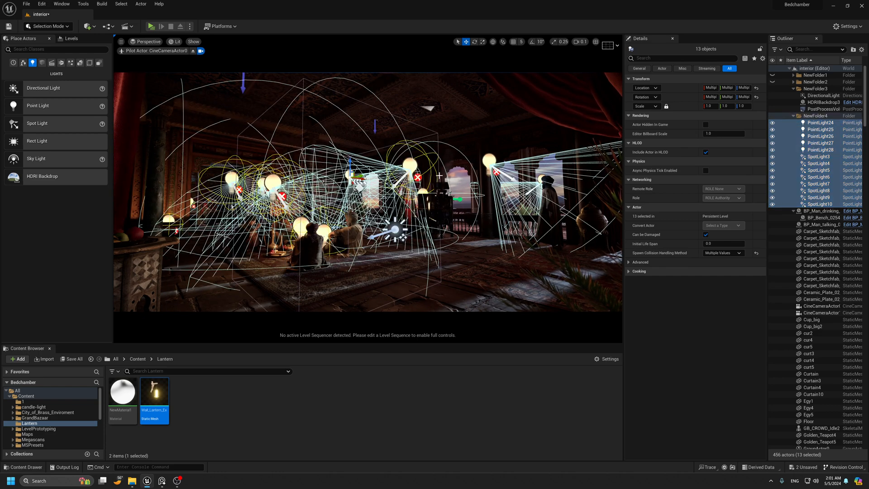
click(773, 125)
click(772, 125)
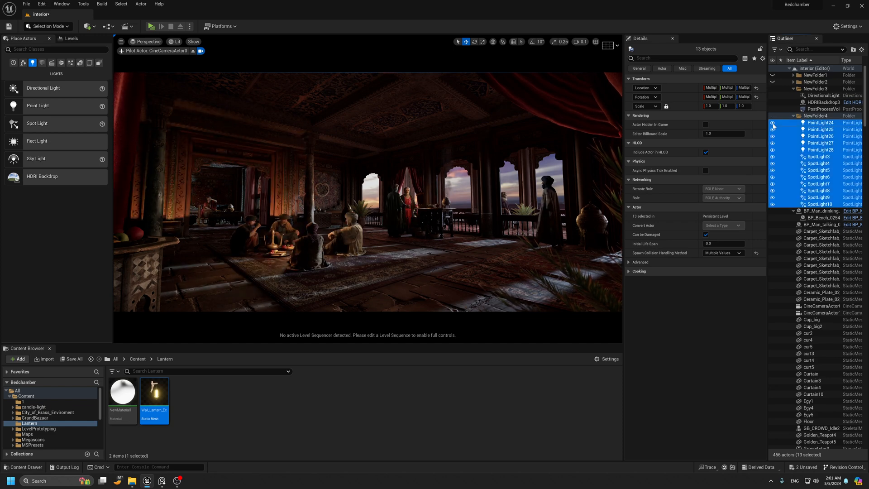
Duplicate the ExponentialHeightFog actor in NewFolder2, move the copy into NewFolder3, and collapse NewFolder2.
right_click(507, 205)
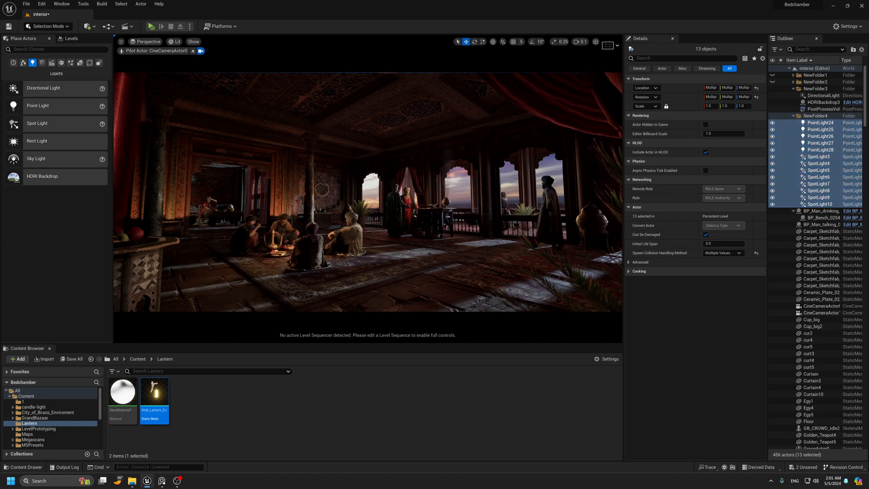
click(792, 82)
click(817, 96)
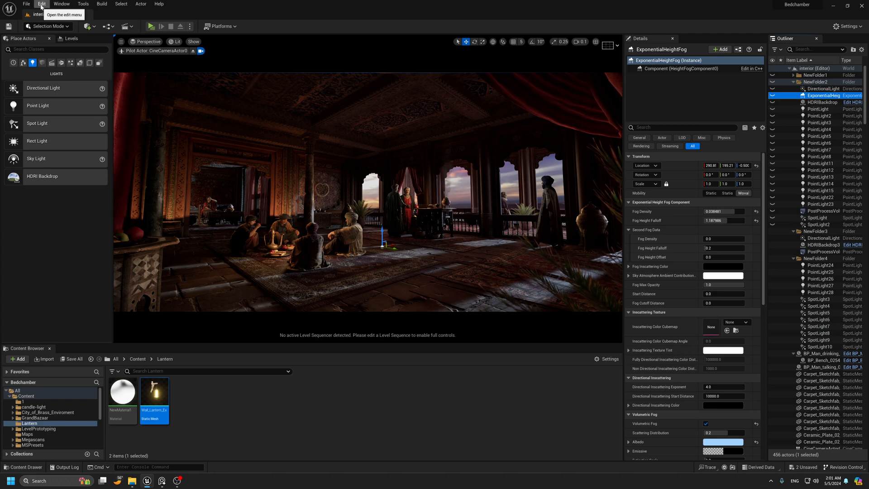
key(ctrl+d)
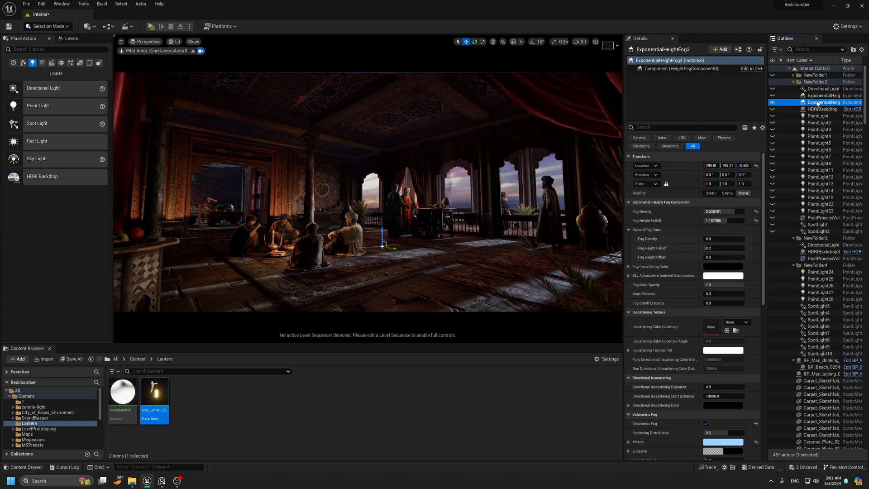
drag(817, 103, 812, 238)
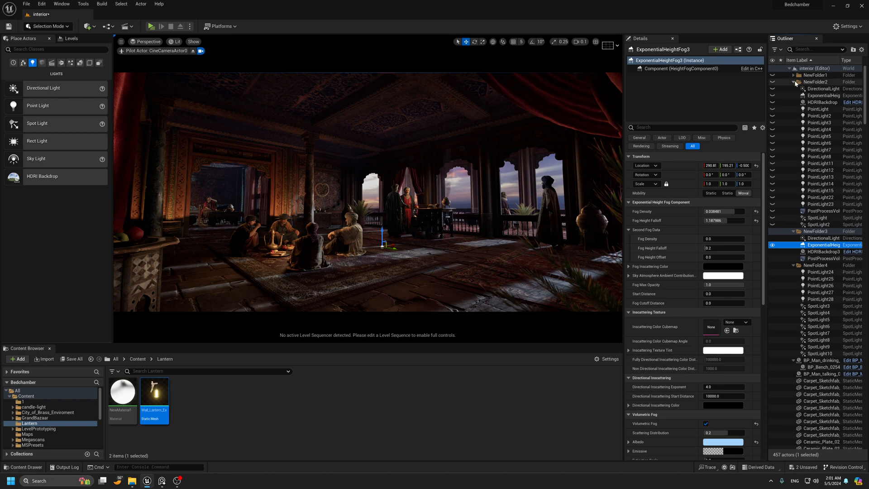
click(794, 82)
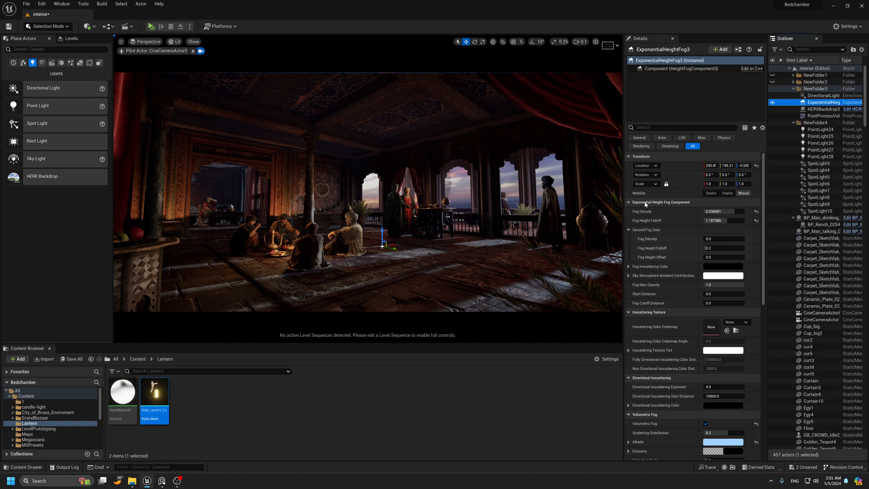
click(771, 104)
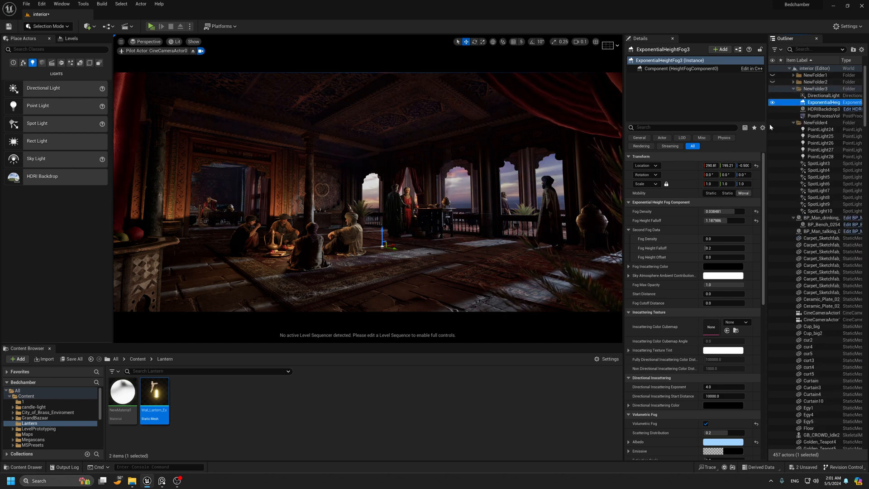
Set the Volumetric Scattering Intensity of NewFolder3's directional light to 5, then select the duplicated fog and check the shot without editor icons.
click(813, 96)
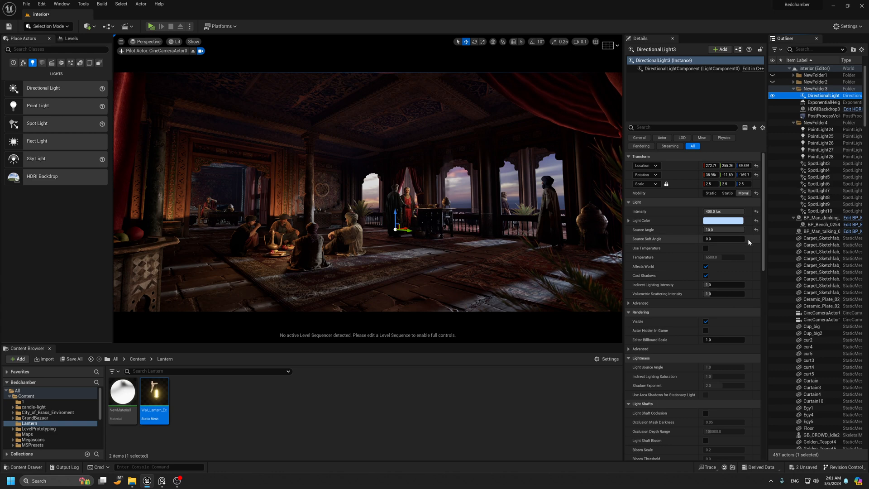
click(715, 293)
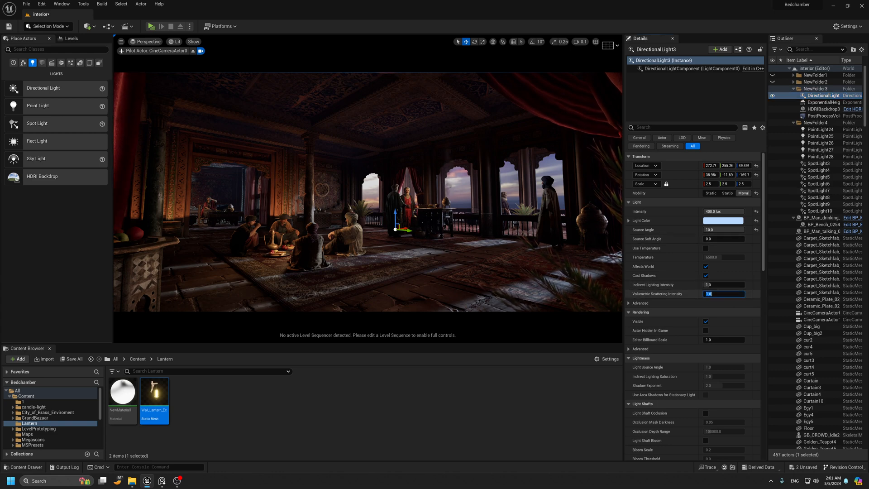
text(5)
key(Return)
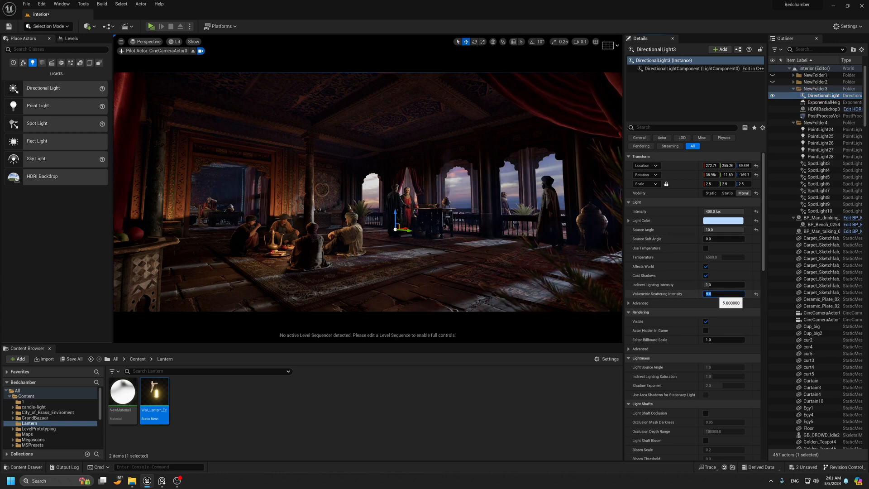
click(822, 102)
key(g)
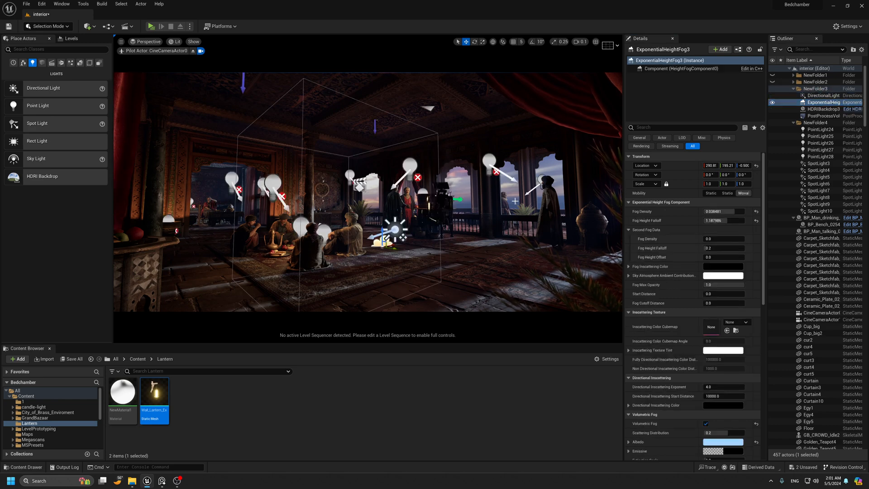
key(g)
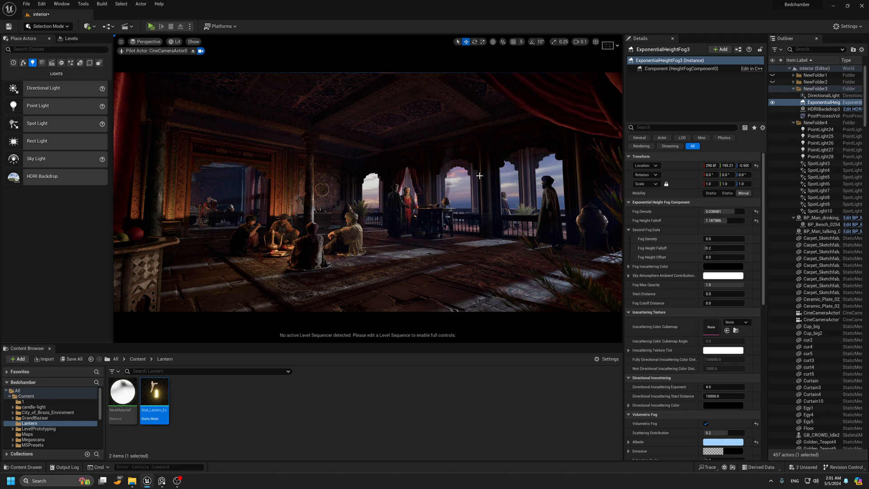
key(g)
key(g)
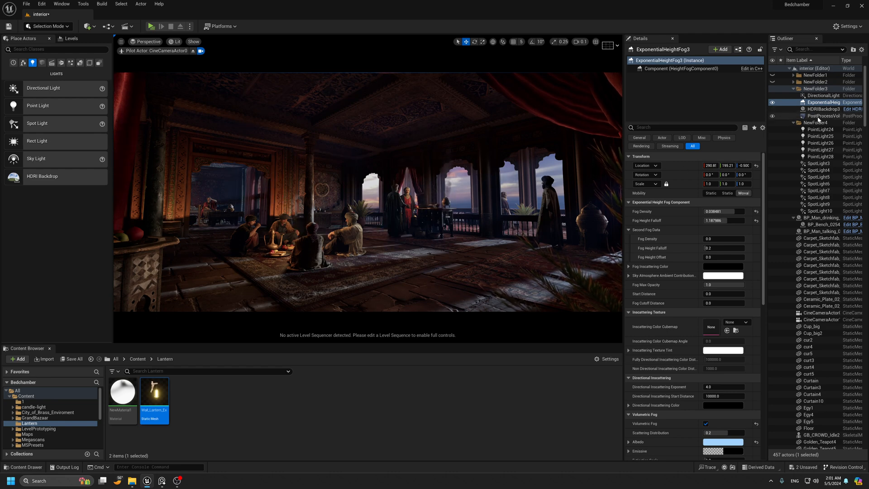
Change the bloom method of NewFolder3's post process volume to Convolution and raise the bloom intensity to about 7.57.
click(814, 116)
key(g)
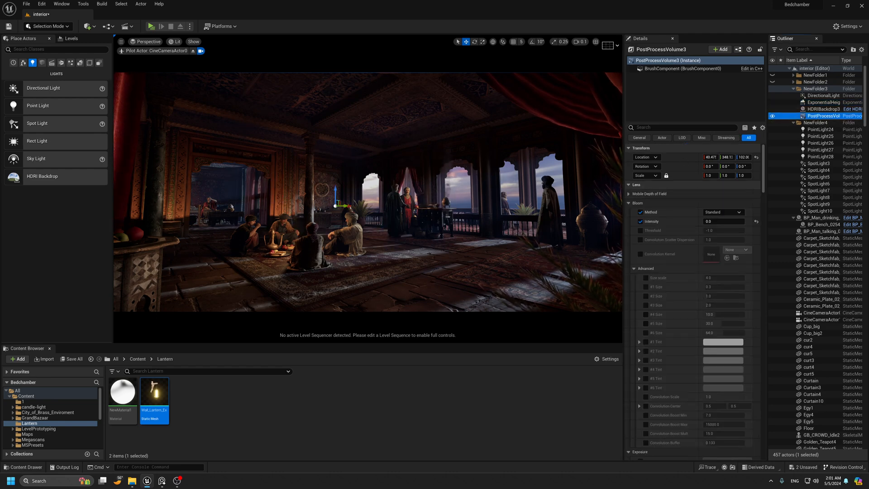
key(g)
click(719, 212)
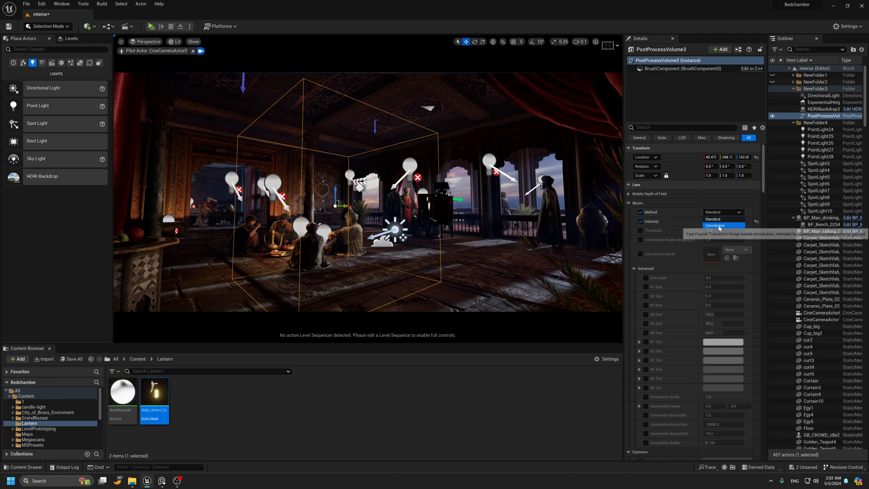
click(719, 225)
drag(719, 221, 760, 221)
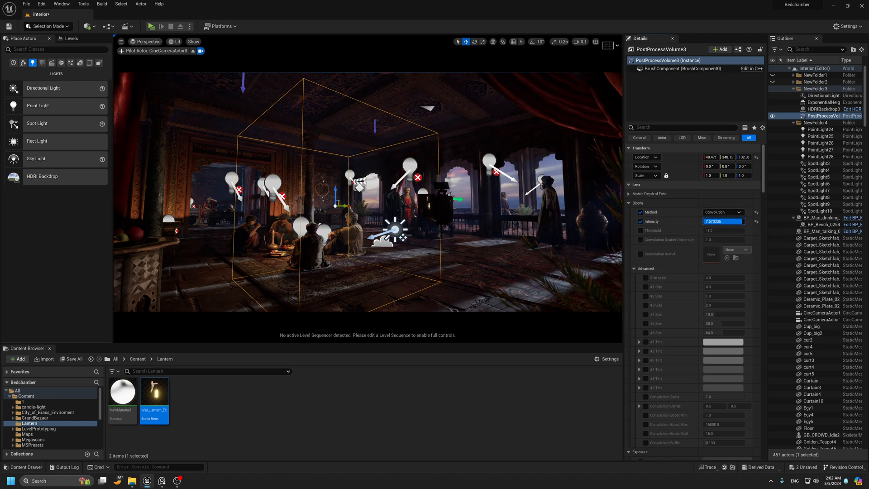
key(g)
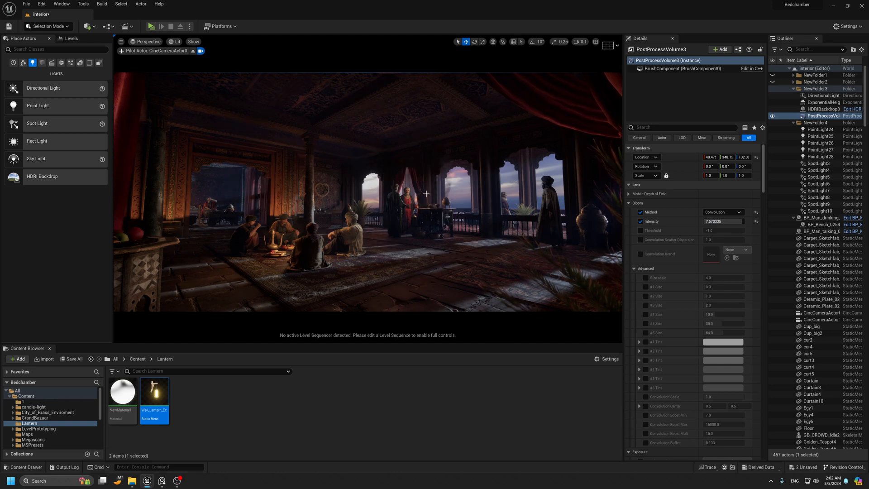
Enable the Local Exposure Detail Strength of the post process volume and set it to 1.2.
click(629, 203)
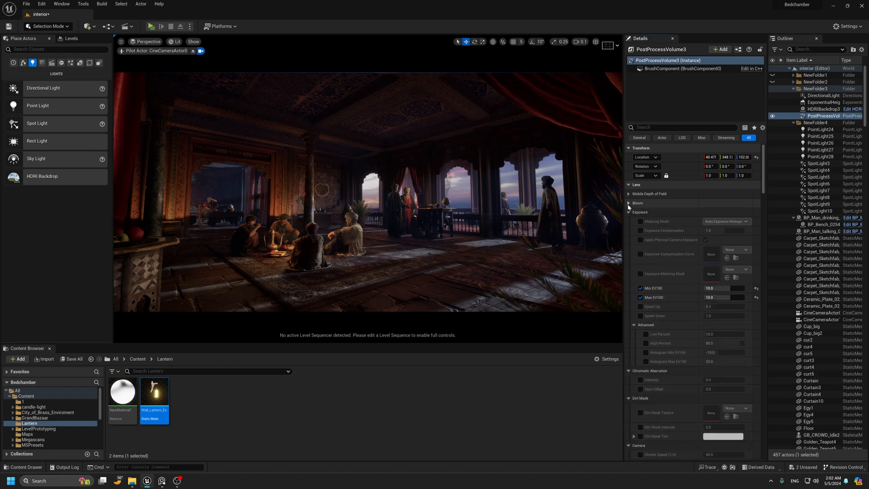
scroll(654, 255, down, 3)
scroll(651, 272, down, 5)
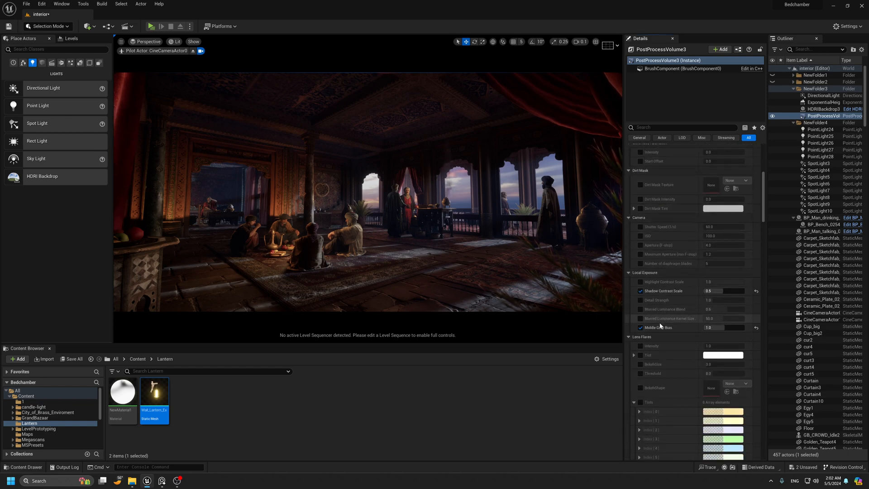
click(729, 300)
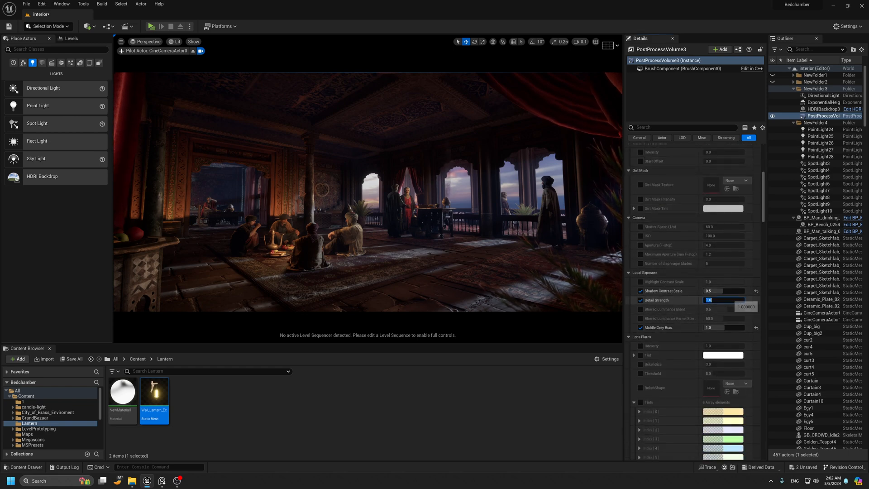
key(Return)
text(1)
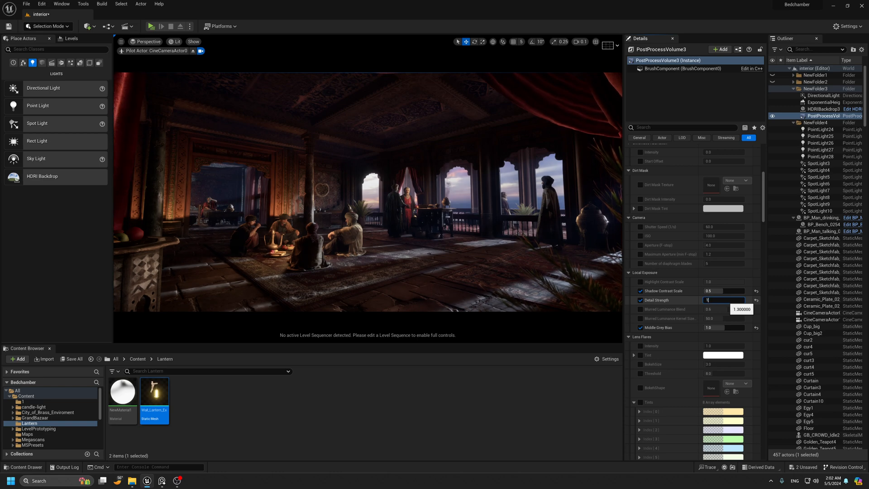
text(.2)
key(Return)
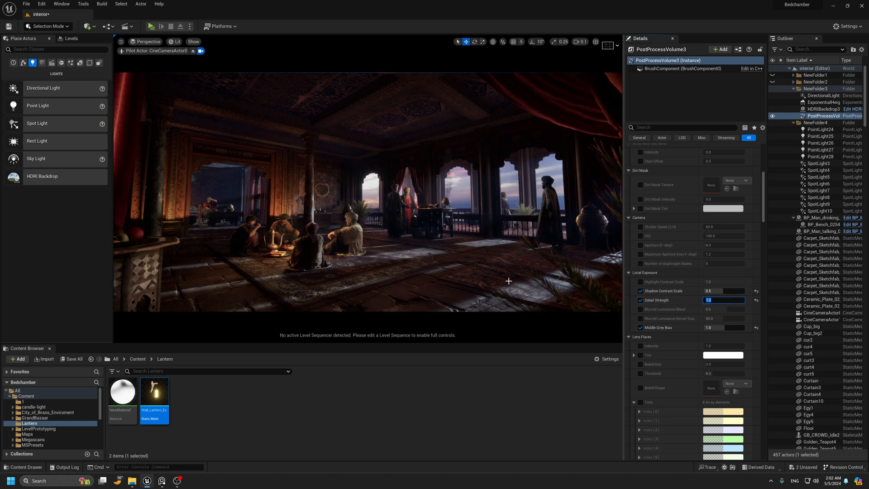
right_click(509, 279)
key(g)
key(g)
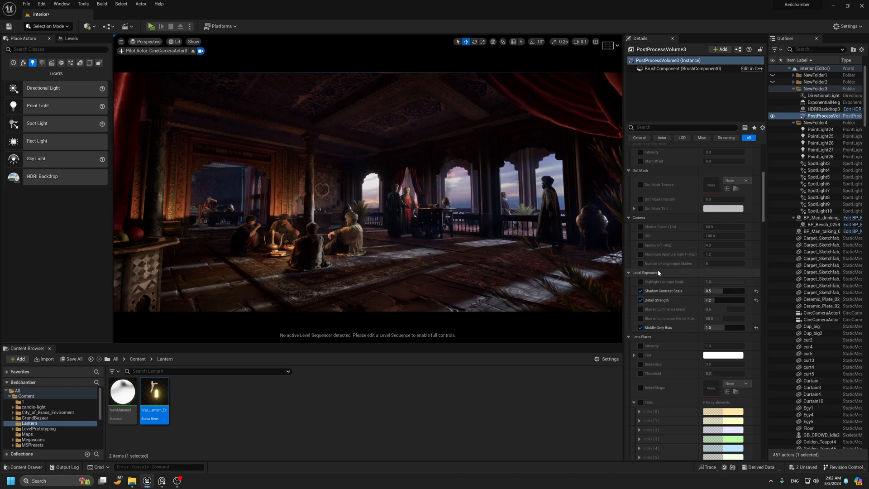
Enable the global Gamma and Gain overrides and tint Gamma toward blue, with red about 0.95 and green about 0.98.
scroll(658, 272, down, 10)
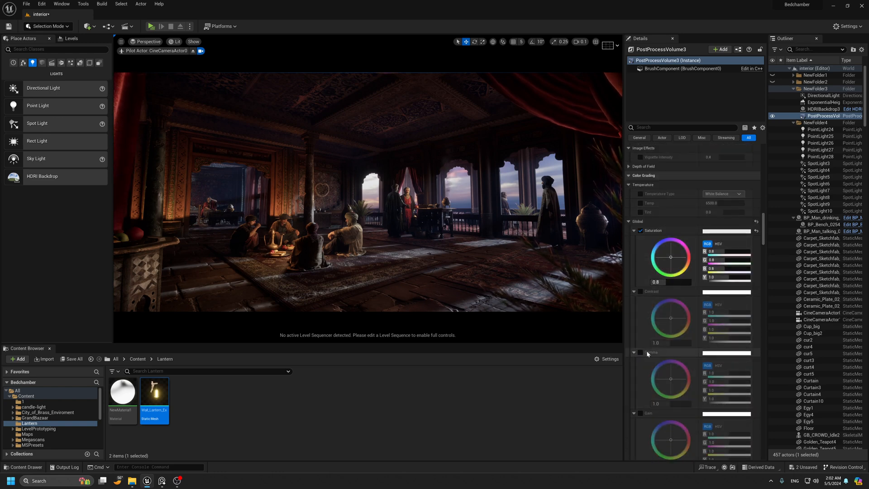
scroll(647, 353, down, 3)
click(640, 276)
click(639, 337)
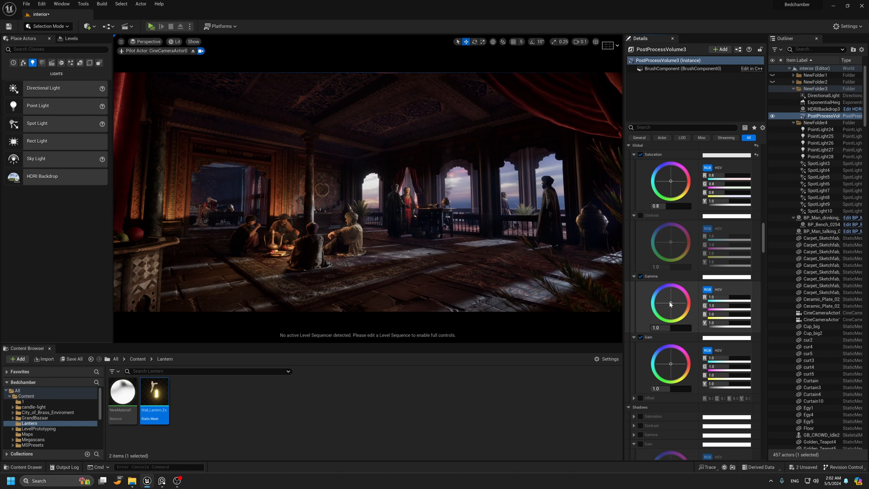
drag(670, 303, 664, 303)
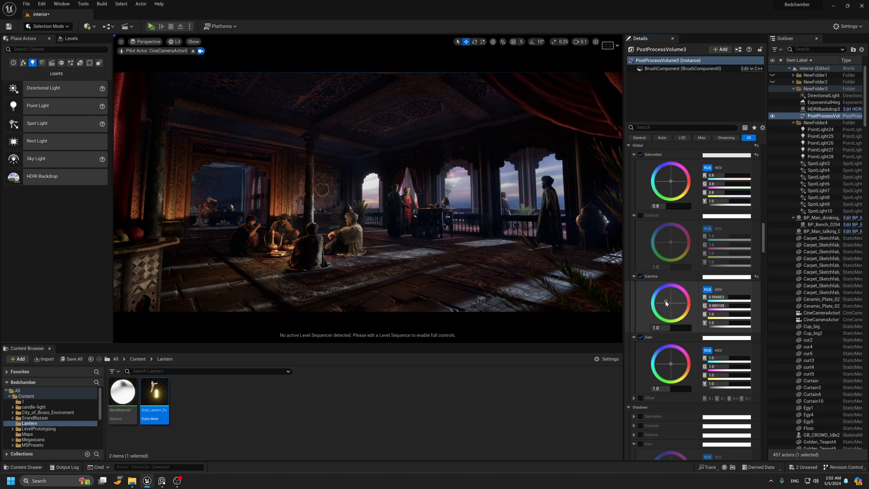
key(ctrl+z)
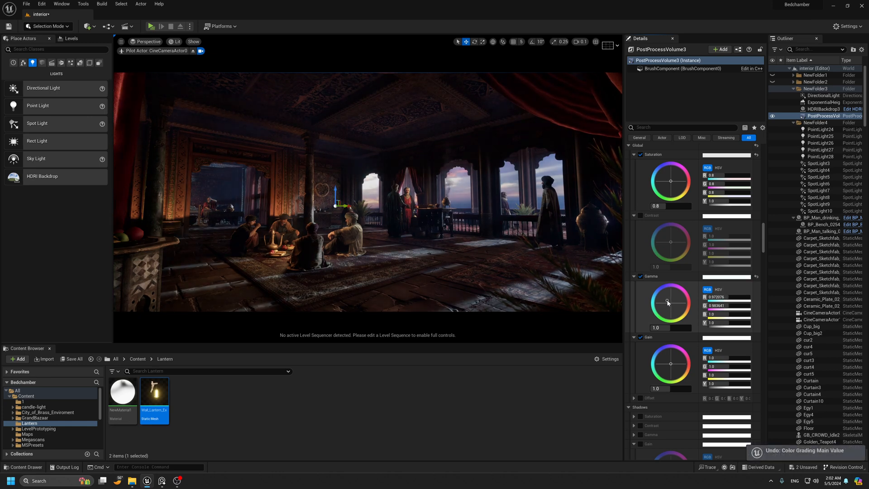
mouse_move(676, 308)
mouse_down()
mouse_move(684, 313)
mouse_move(672, 303)
mouse_up()
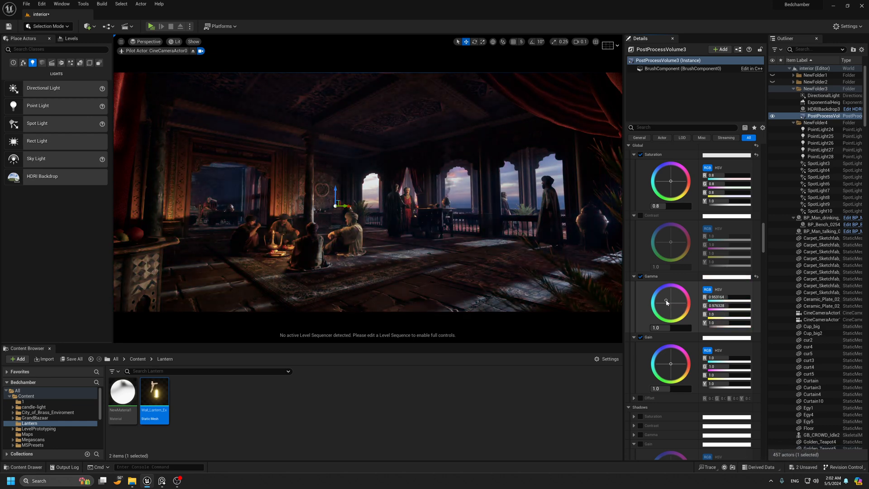
Compare the shot with and without the global Gamma override, leaving the override enabled.
key(g)
key(g)
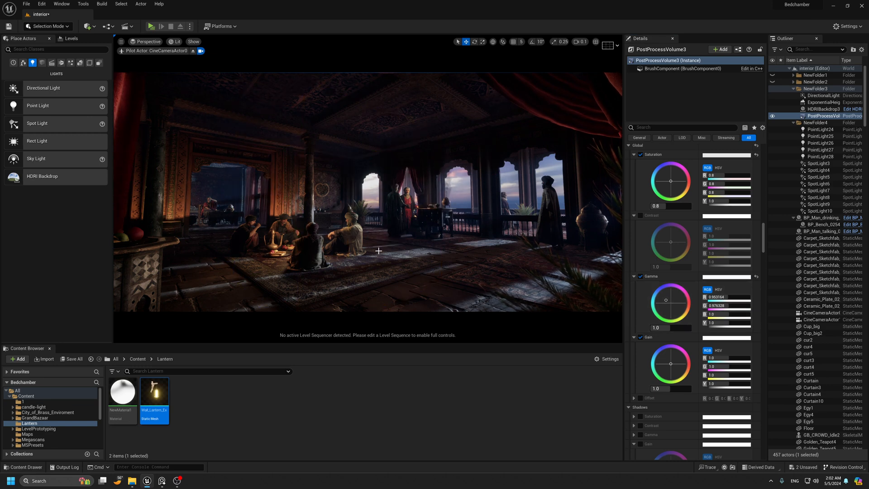
click(639, 277)
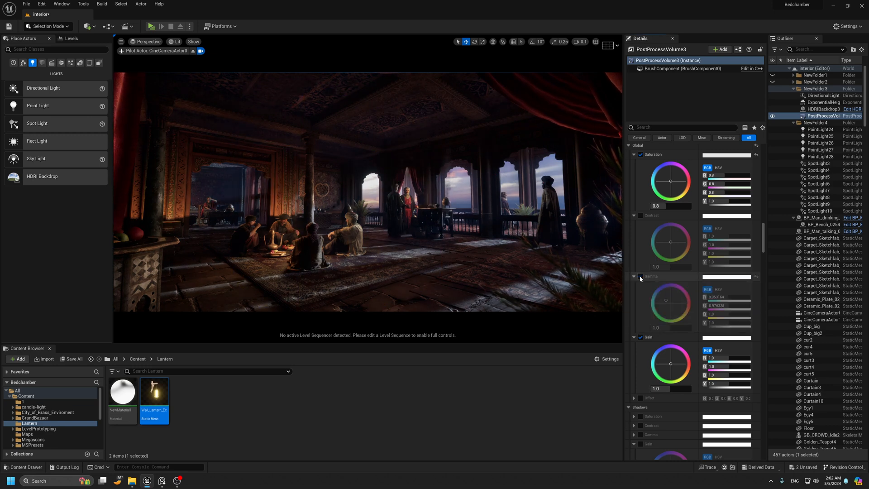
click(639, 276)
click(639, 276)
click(640, 277)
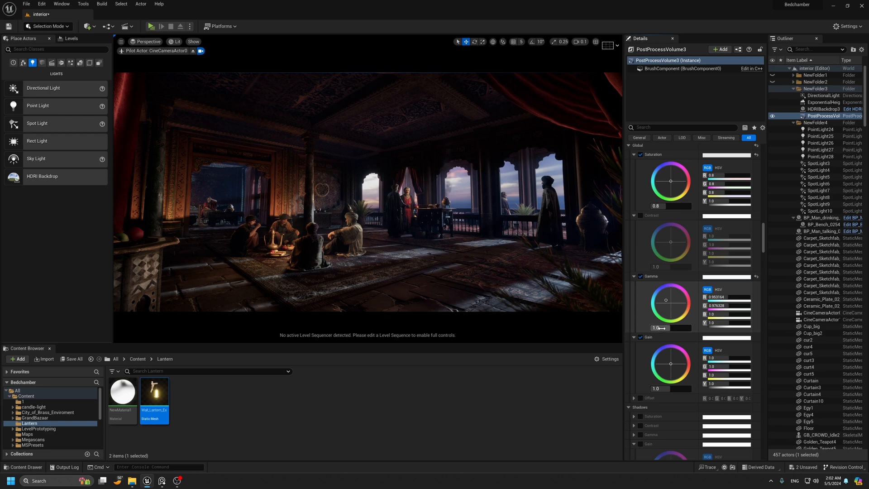
Raise the overall value of the global Gamma to 1.05.
drag(660, 331, 676, 331)
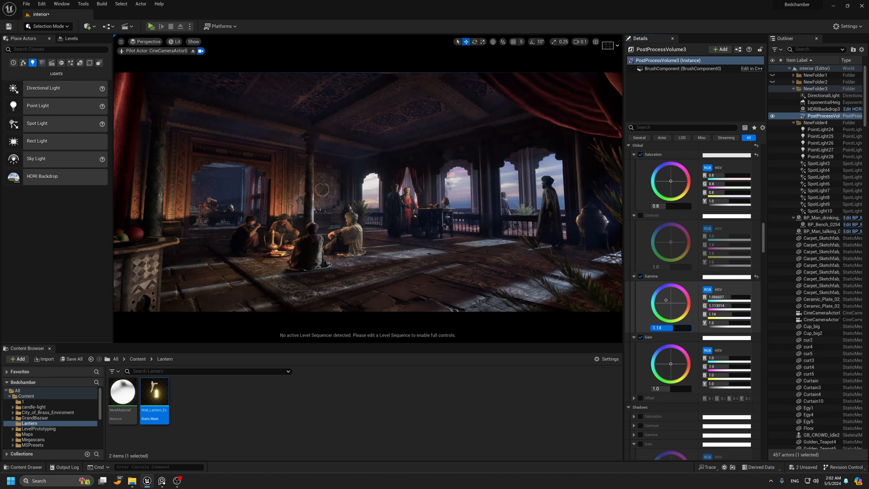
key(ctrl+z)
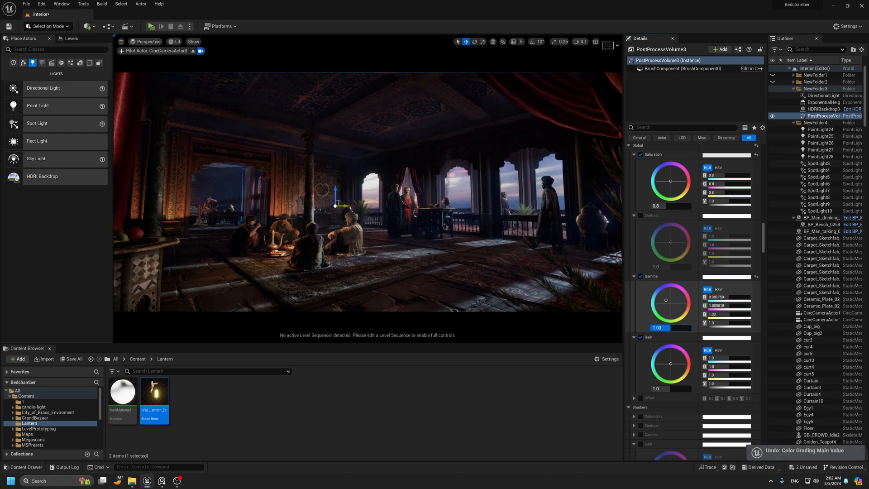
drag(664, 328, 669, 328)
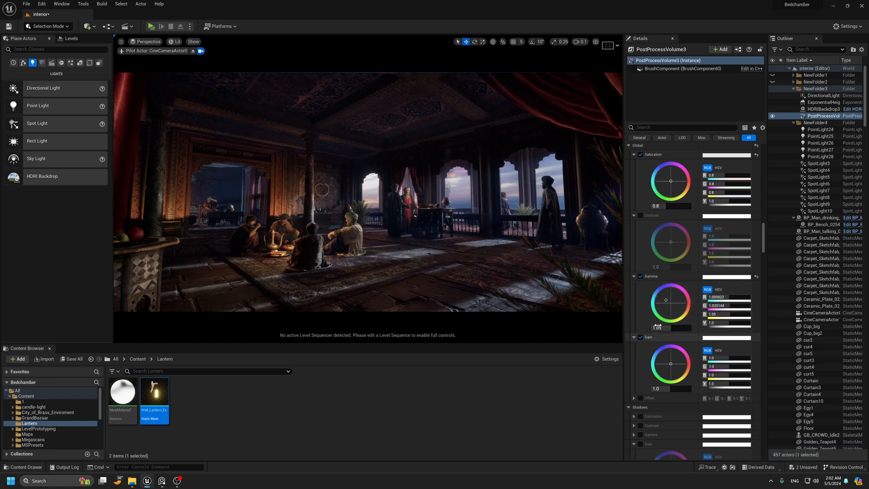
Set the overall value of the global Gain to 0.97 after checking the shot with and without the override.
click(640, 338)
click(641, 337)
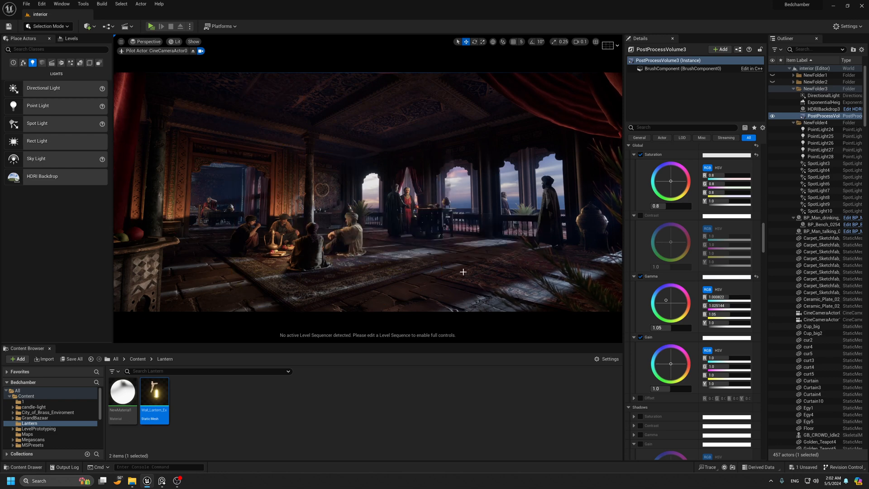
scroll(661, 376, down, 2)
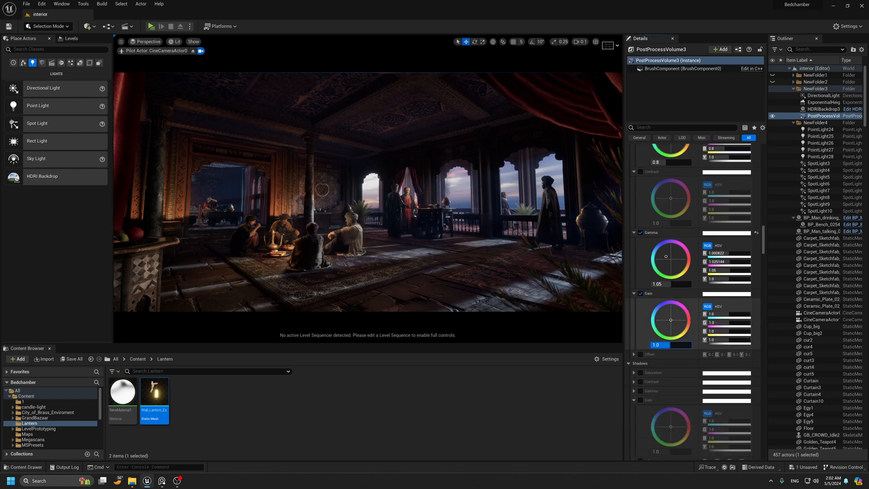
drag(661, 344, 661, 344)
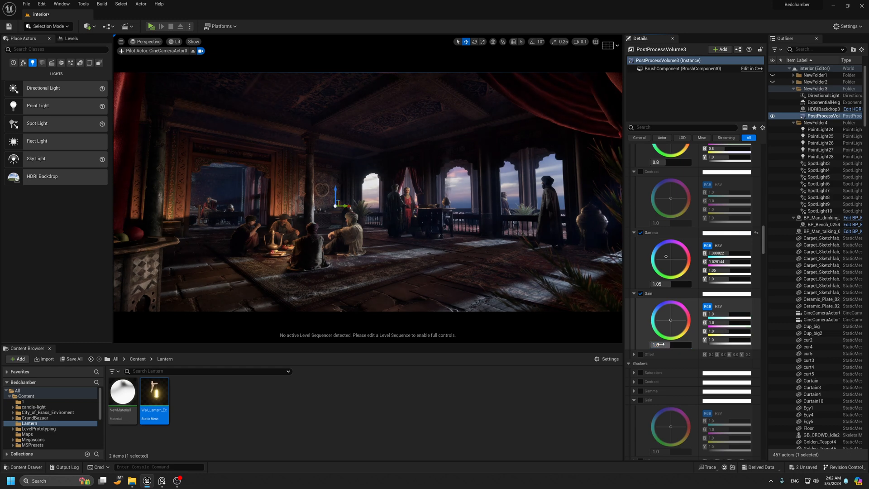
key(ctrl+z)
key(g)
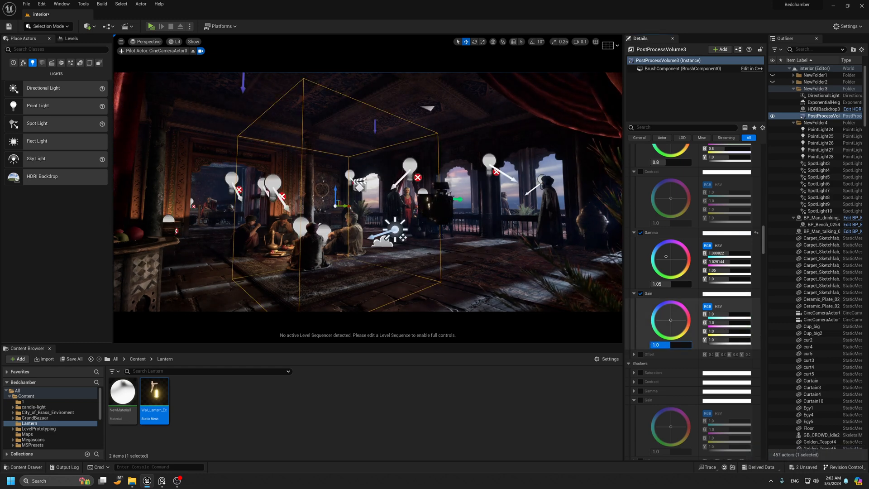
drag(671, 345, 671, 346)
key(g)
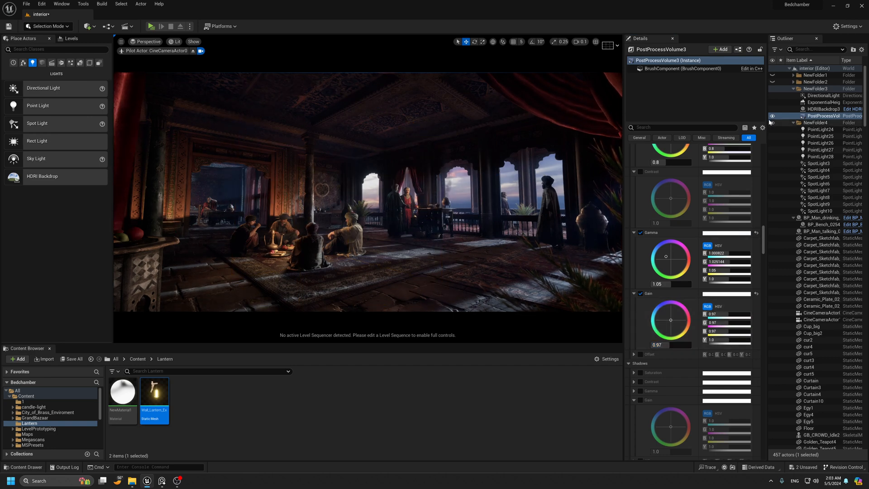
Compare the shot with and without the post process volume, and against the default global Gain.
click(772, 117)
click(772, 117)
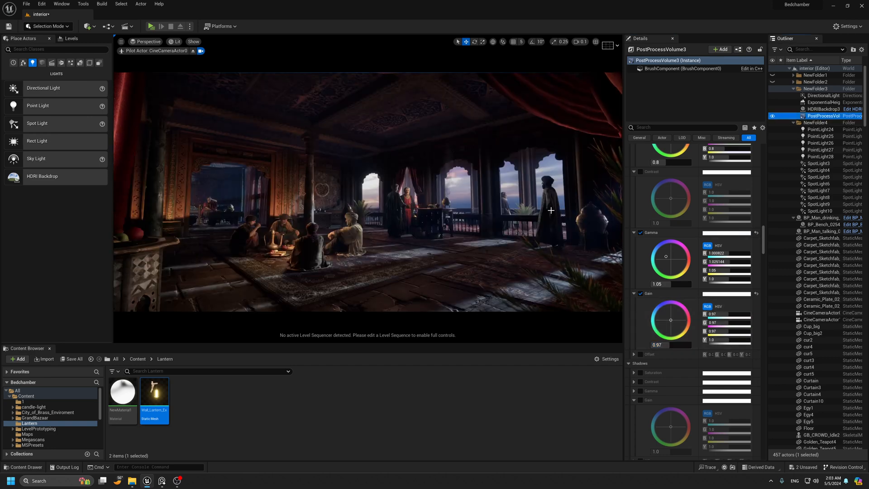
click(756, 294)
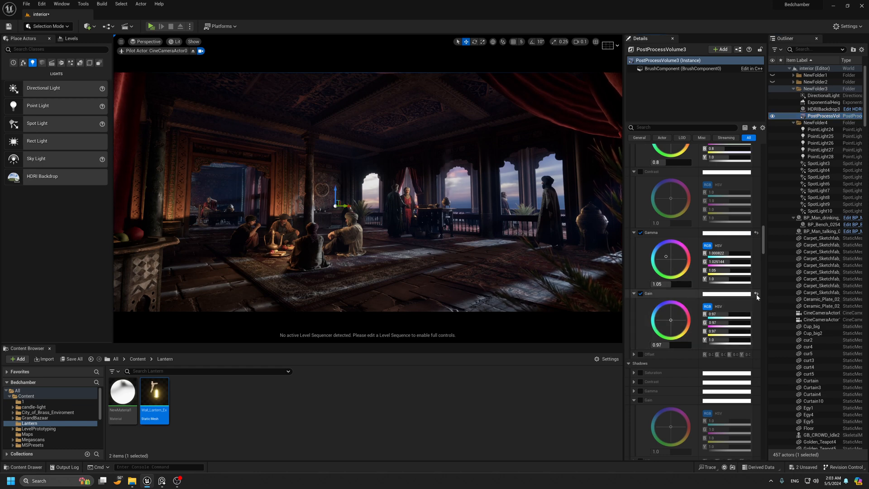
Enable the Gamma and Gain overrides in the Midtones group.
scroll(653, 318, down, 4)
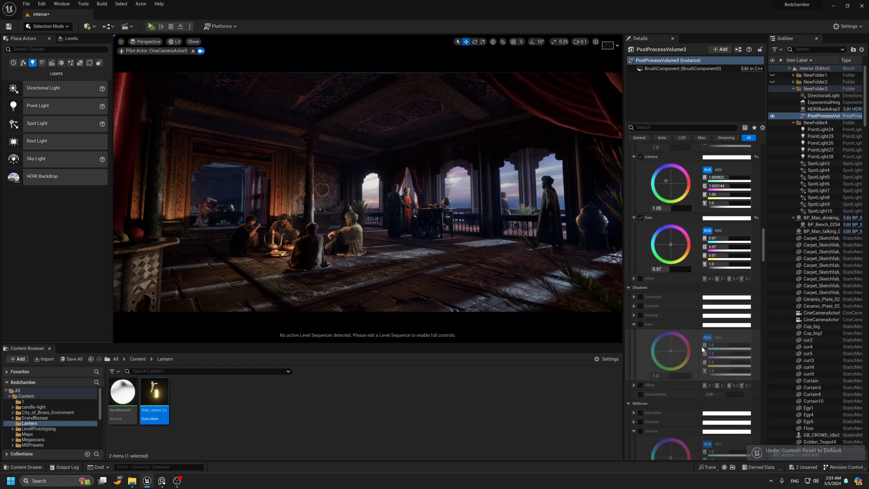
scroll(655, 320, down, 3)
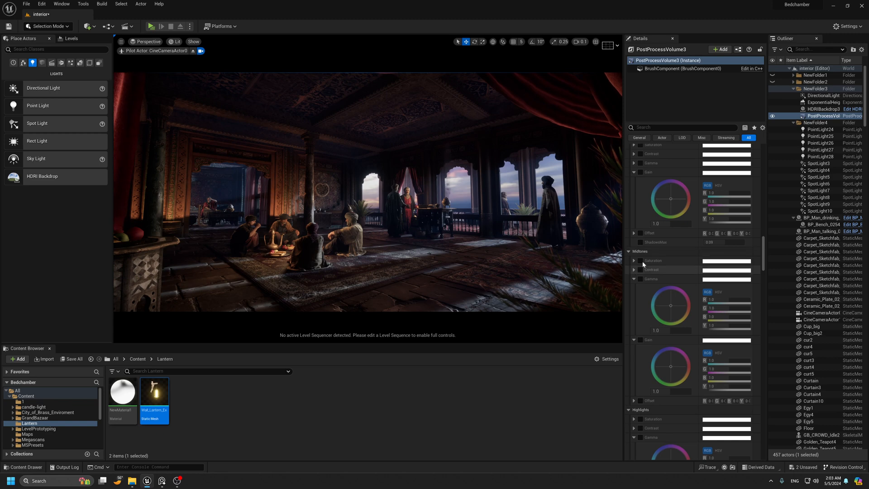
click(640, 279)
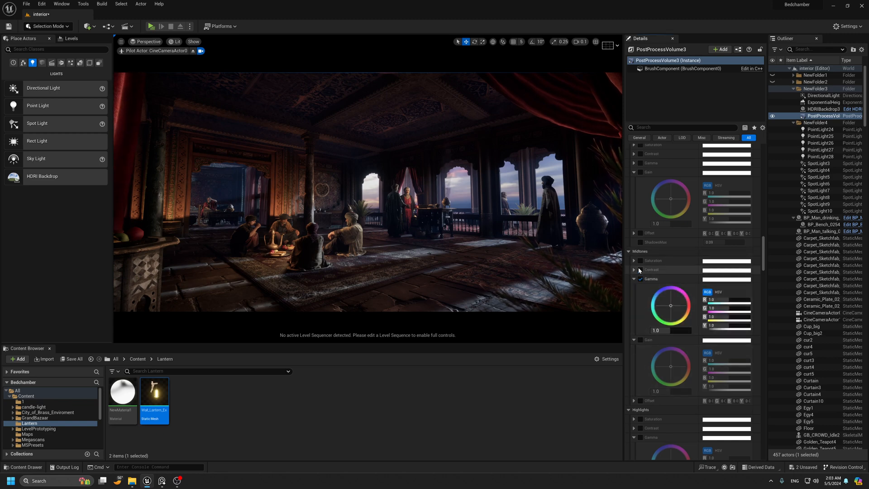
click(639, 339)
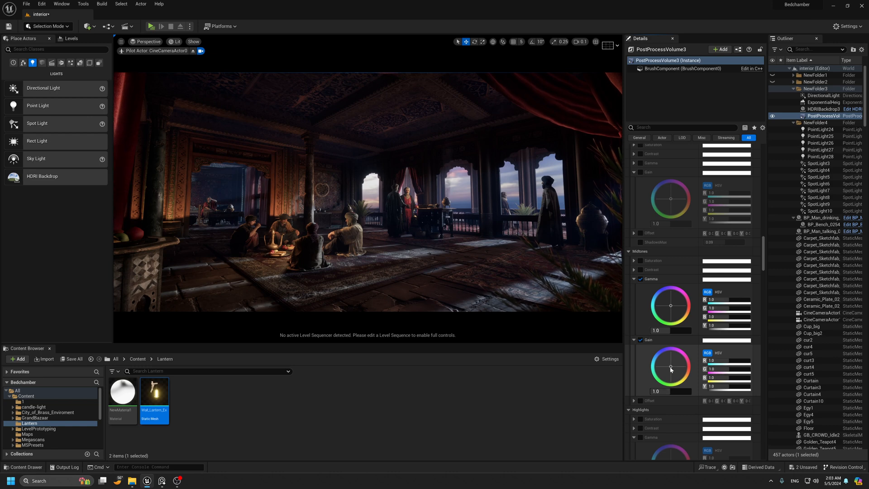
Try strong blue tints on the Midtones Gain and an overall value of 1.58, undoing each trial.
drag(670, 368, 680, 376)
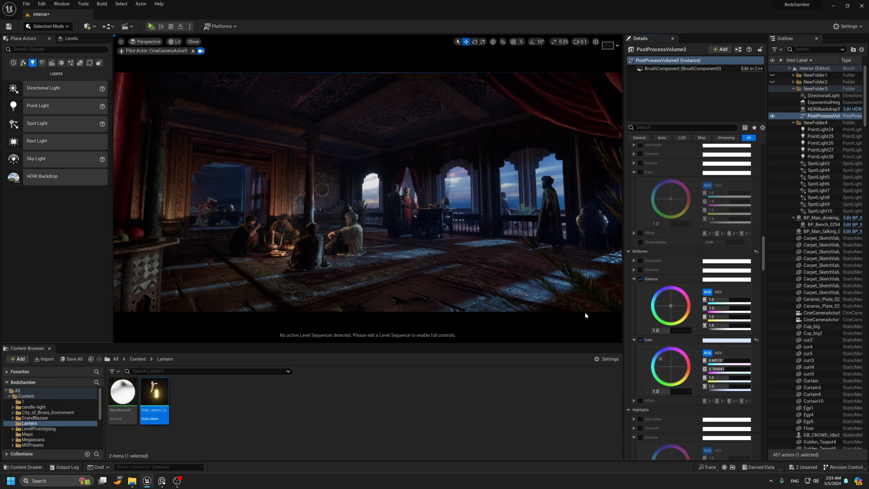
key(ctrl+z)
key(ctrl+y)
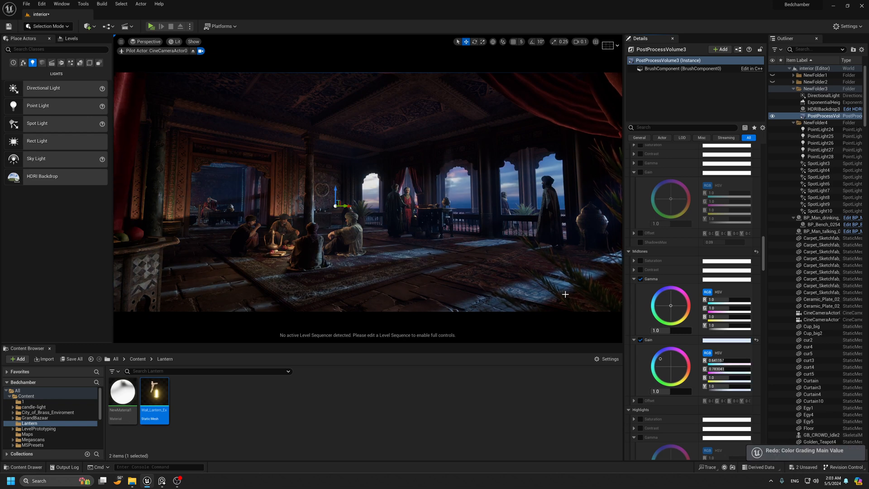
key(ctrl+z)
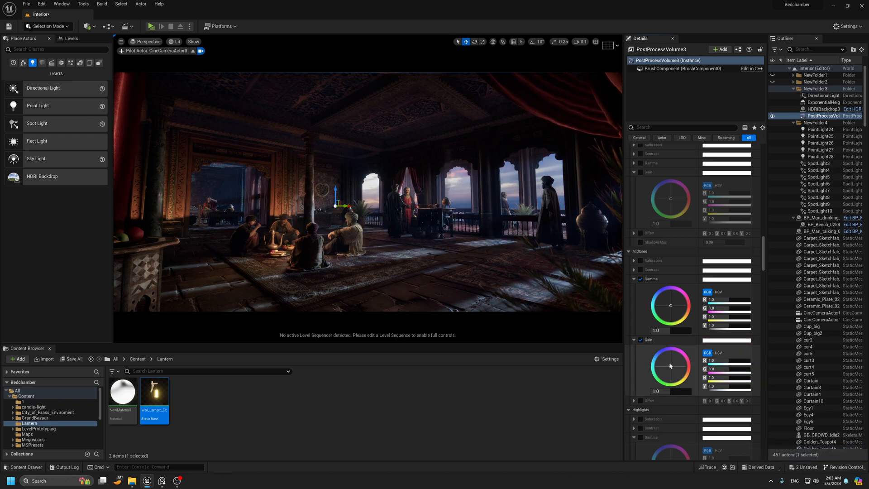
drag(670, 365, 663, 357)
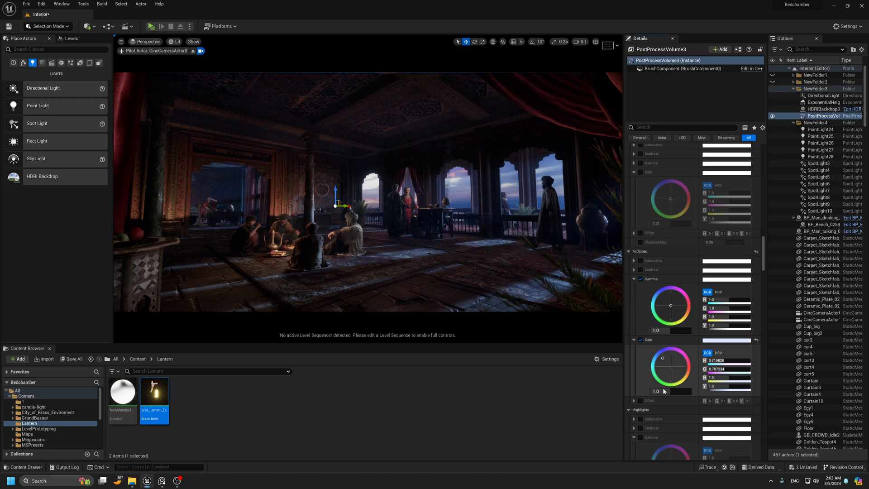
drag(663, 391, 685, 382)
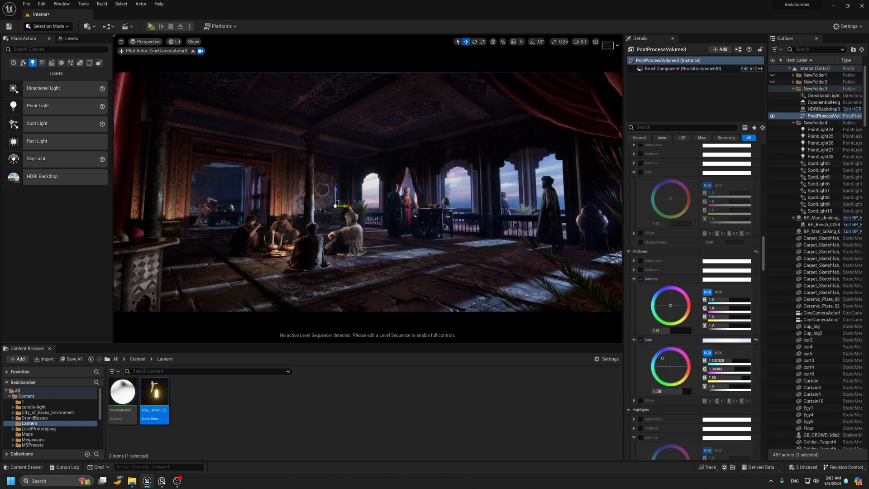
key(ctrl+z)
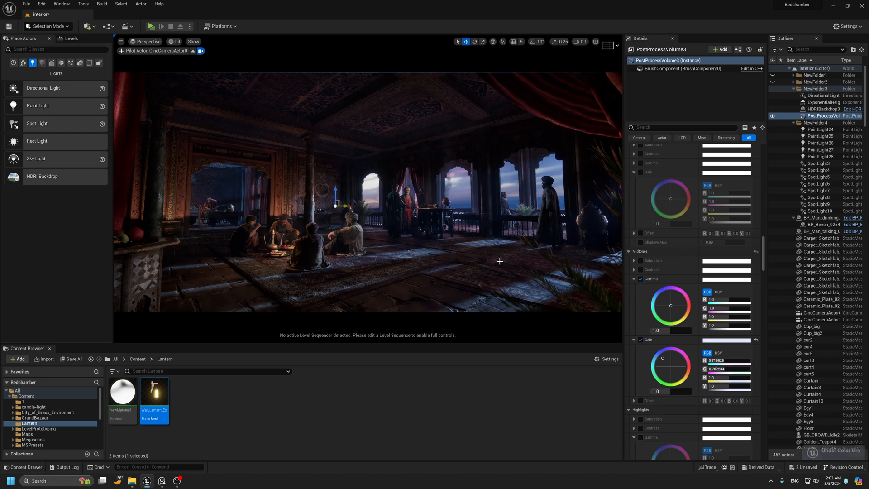
key(ctrl+z)
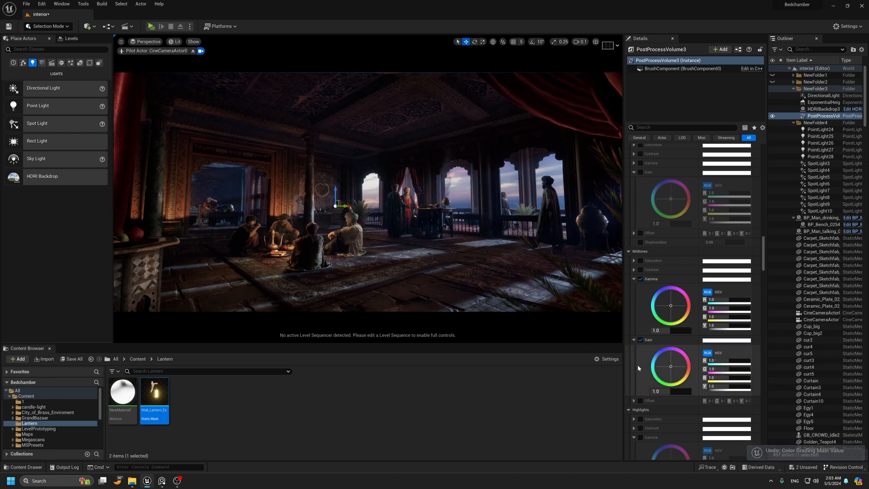
Tint the Midtones Gain slightly blue, with red and green about 0.98, and the Midtones Gamma slightly red, with green about 0.97 and blue about 0.98.
drag(671, 366, 667, 363)
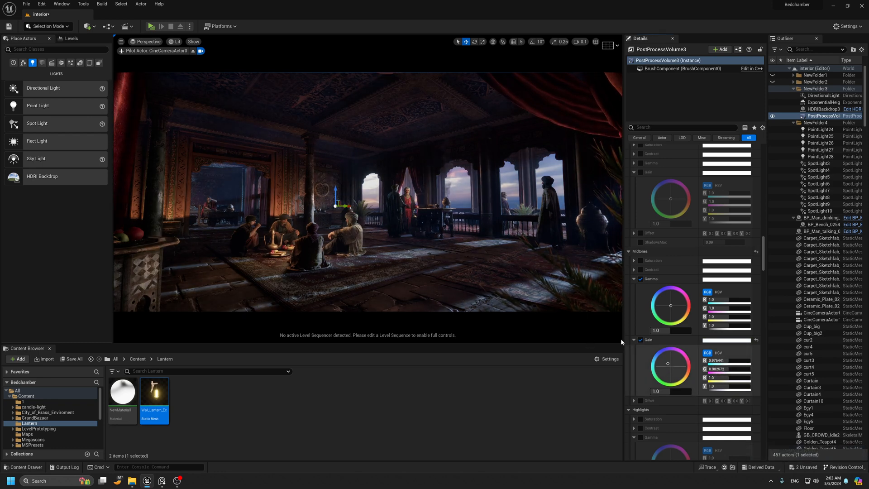
drag(671, 305, 678, 308)
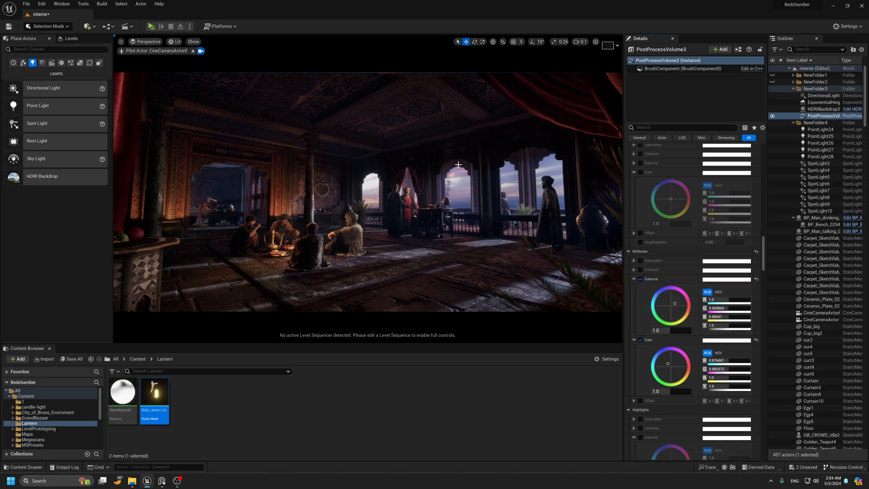
Compare the shot with and without the Midtones Gamma override, leaving the override enabled.
click(641, 279)
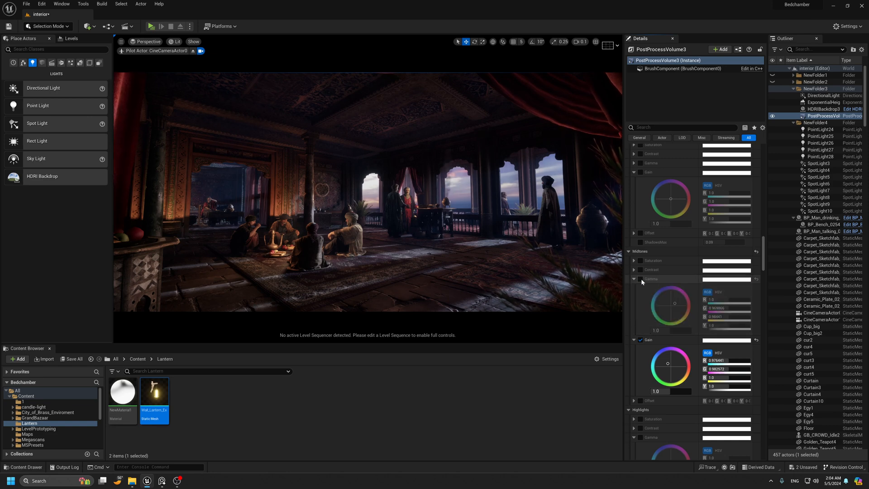
click(641, 279)
click(640, 279)
click(640, 279)
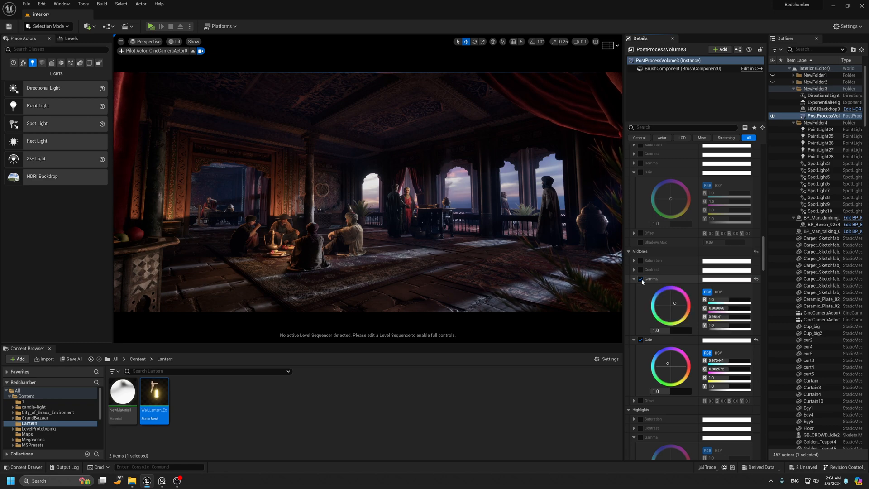
click(641, 279)
click(641, 279)
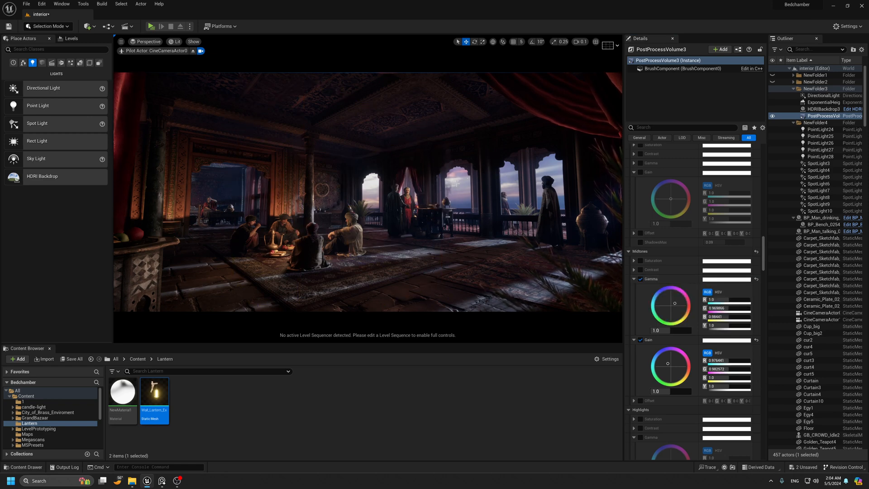
Try rotating the HDRI backdrop behind the windows, and undo the rotation.
click(370, 187)
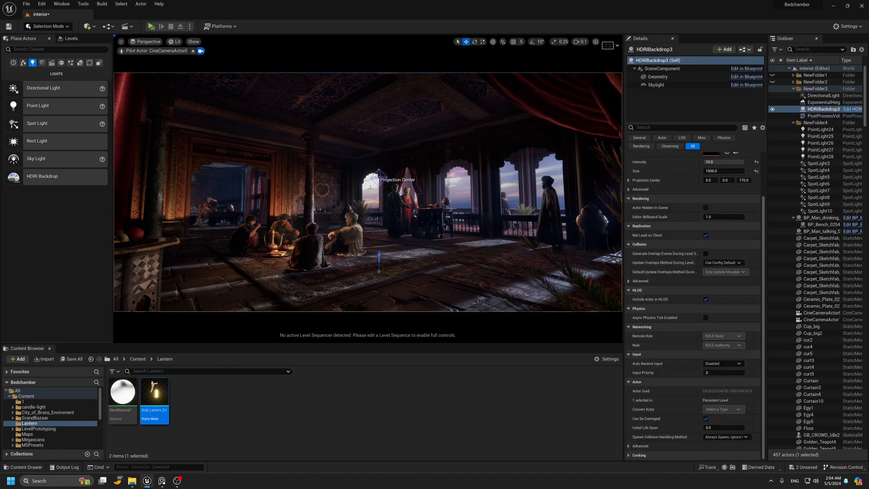
key(e)
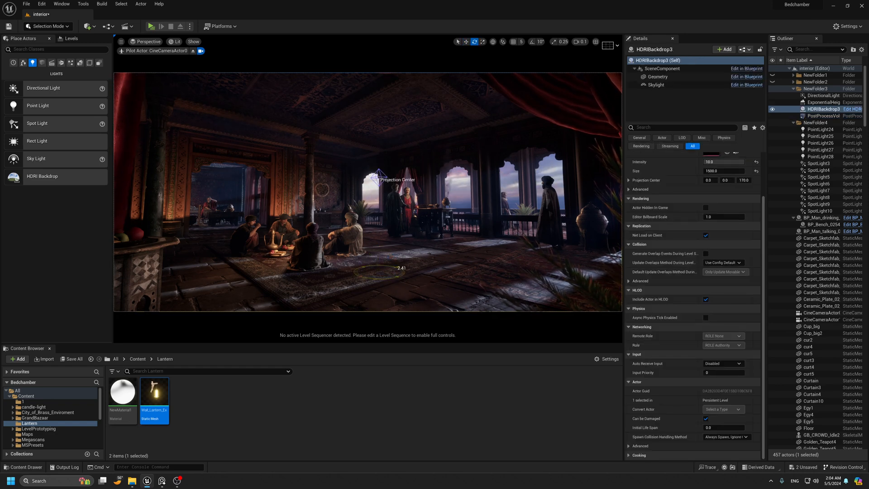
key(ctrl+z)
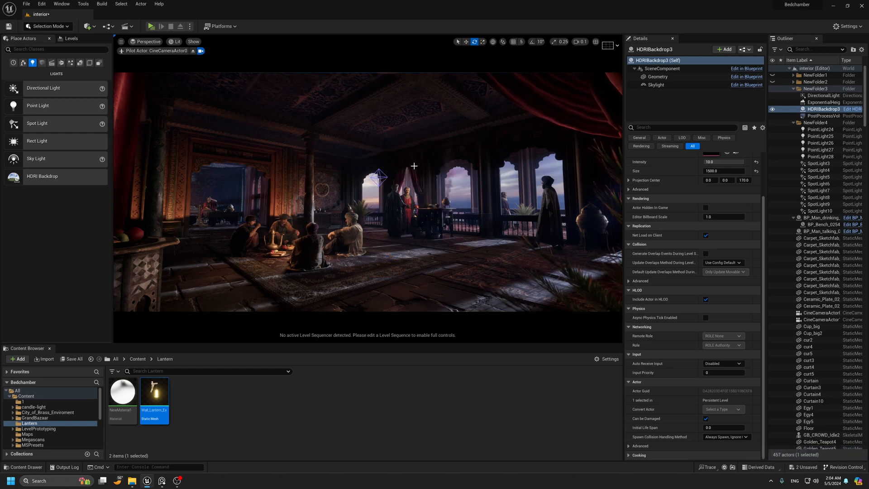
Enlarge the viewport to full screen and move the spot light above the man in red lower and toward the balcony table.
key(F11)
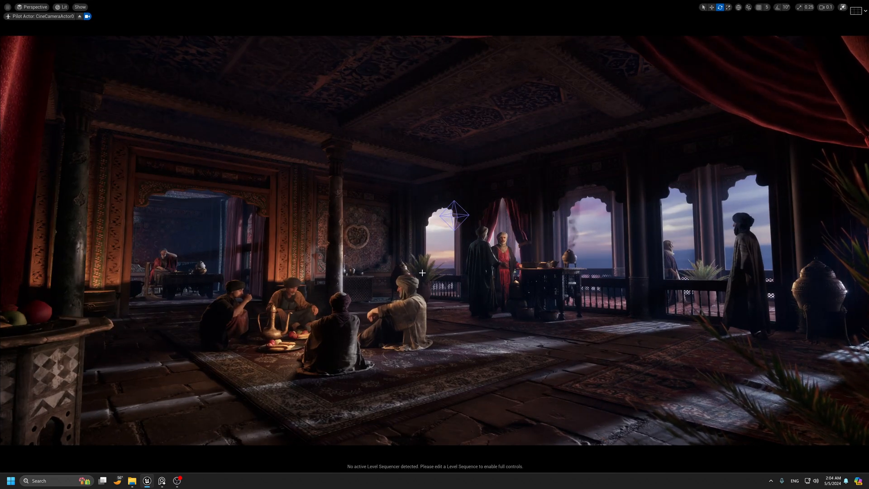
key(g)
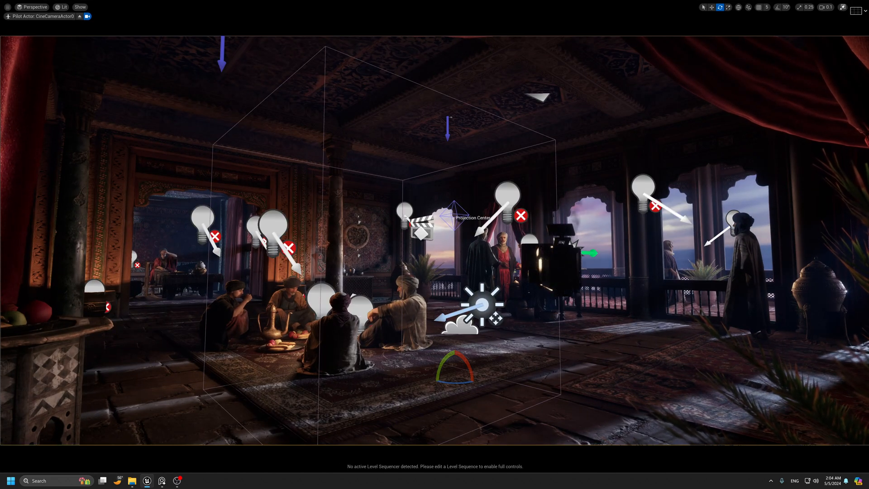
click(402, 190)
click(505, 194)
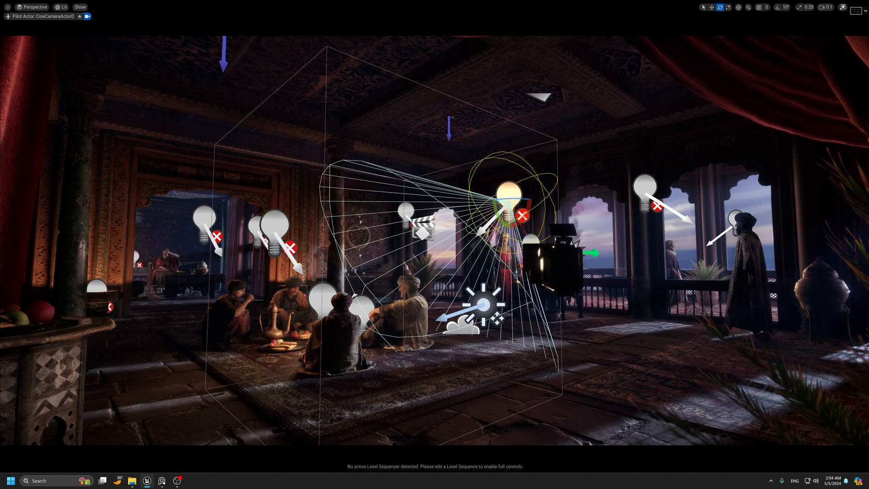
key(w)
drag(515, 200, 539, 219)
key(g)
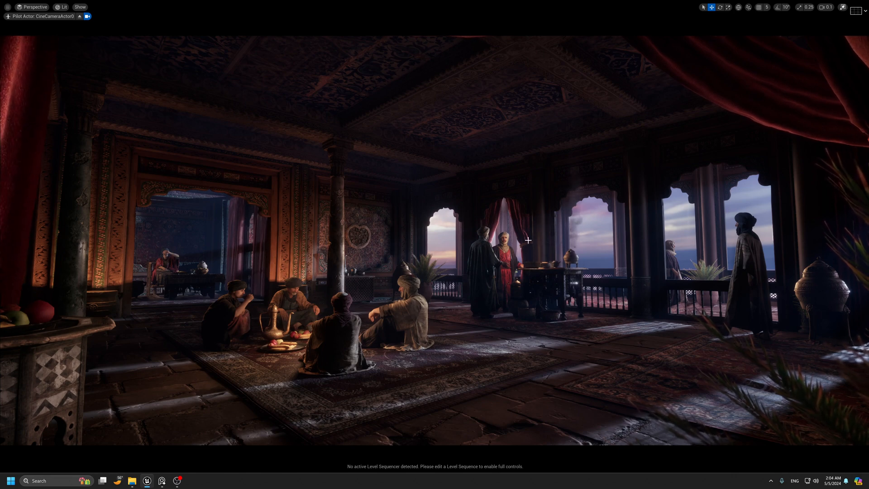
Compare the shot before and after moving the spot light near the man in red, keeping the new position.
key(g)
key(ctrl+z)
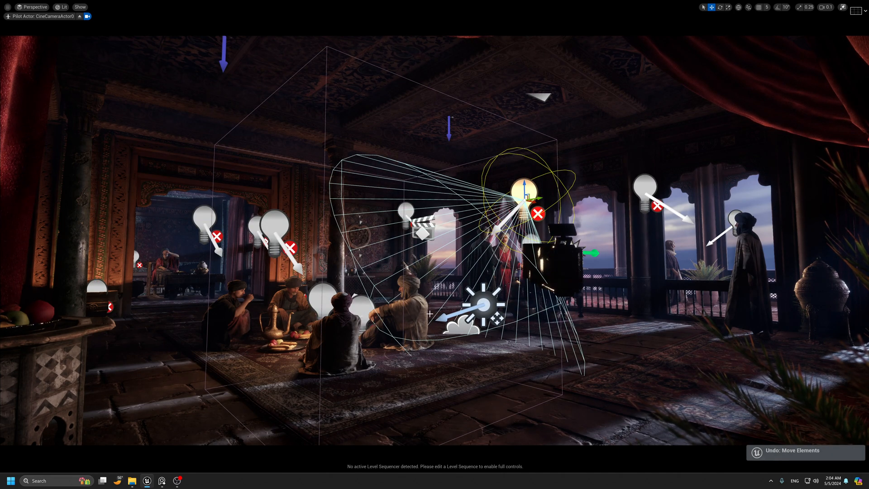
key(ctrl+z)
key(ctrl+z)
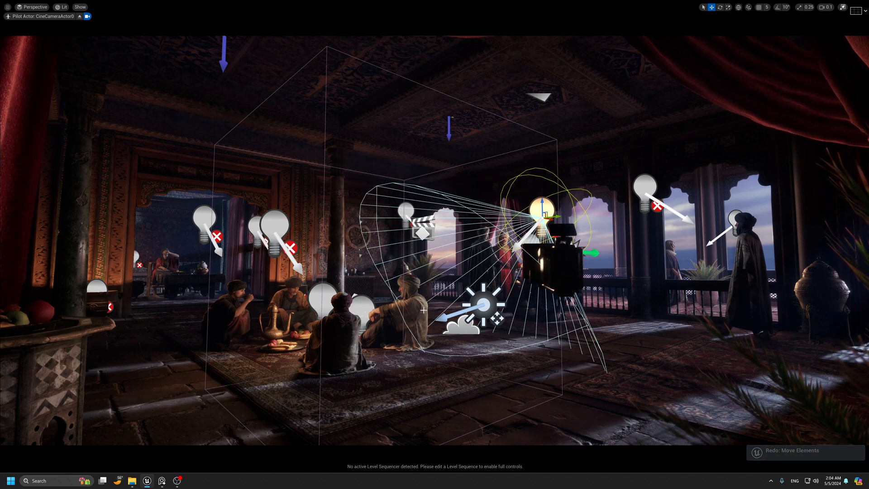
key(g)
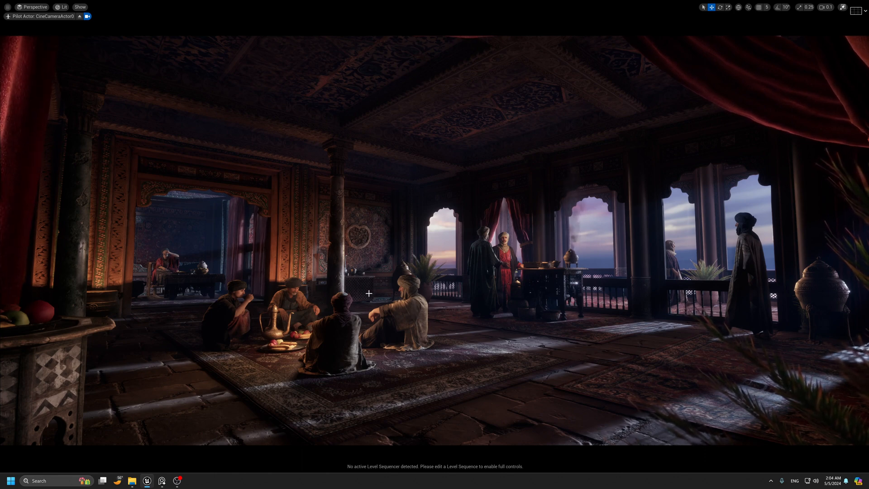
key(g)
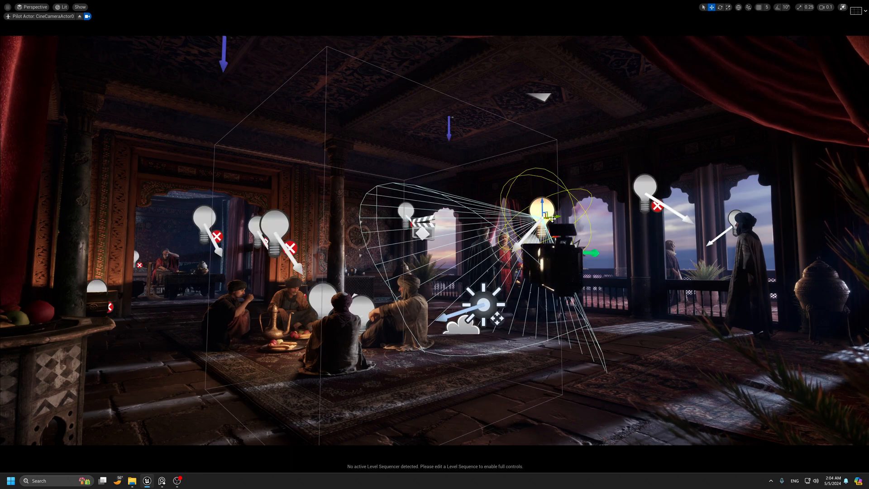
Try a further small shift of the spot light by the balcony table, undo it and hide the light icons.
mouse_move(552, 219)
mouse_down()
mouse_move(527, 221)
mouse_move(550, 219)
mouse_up()
key(ctrl+z)
key(g)
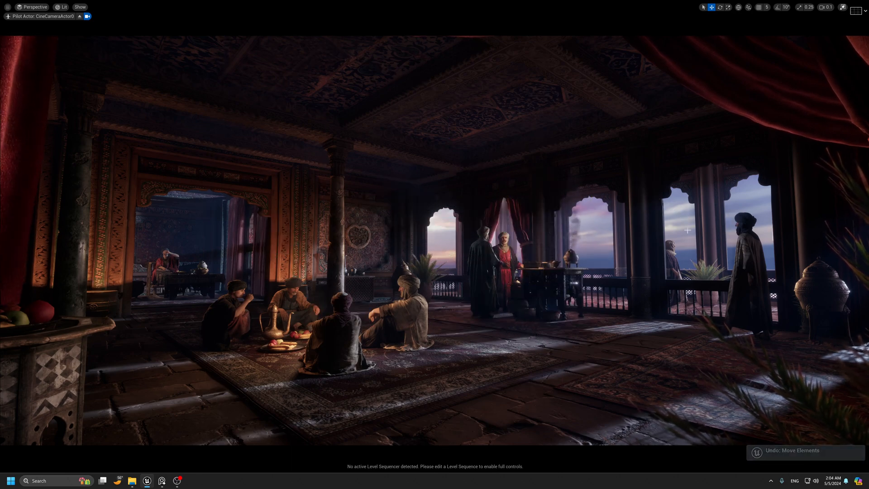
Shift the spot light by the balcony column slightly toward the standing man in the turban and check the shot without light icons.
key(g)
click(646, 187)
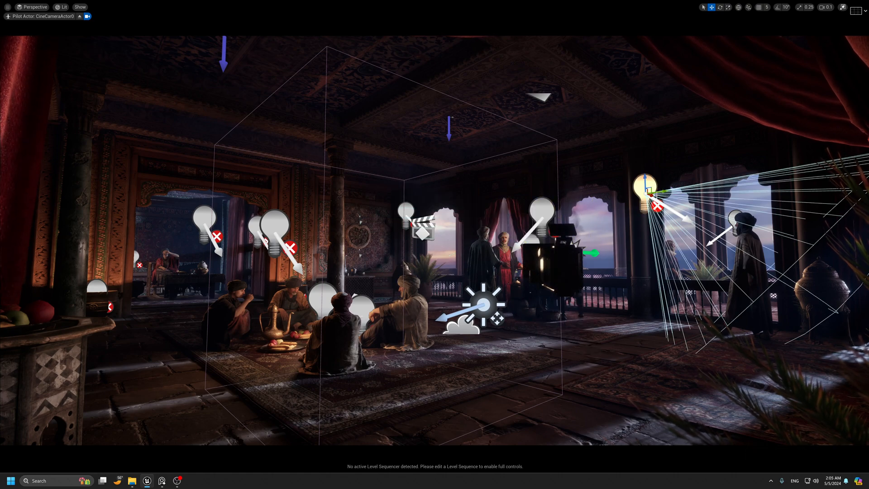
mouse_move(657, 192)
mouse_down()
mouse_move(673, 189)
mouse_move(664, 190)
mouse_up()
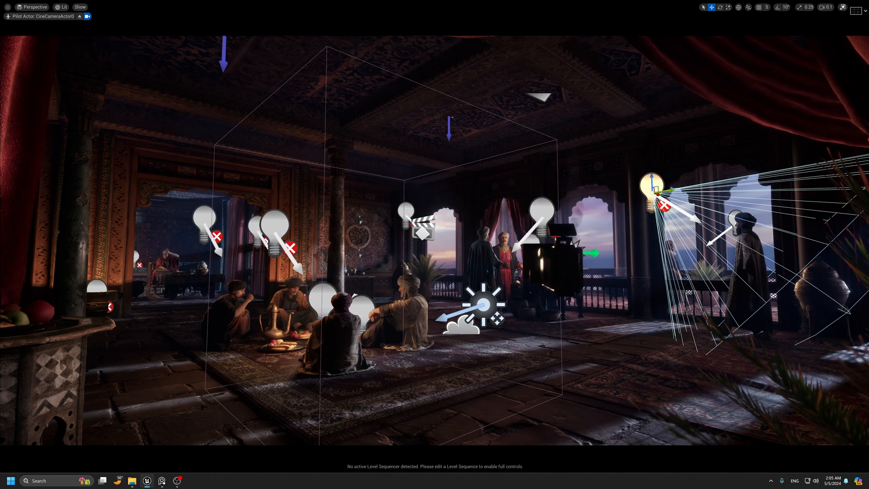
key(g)
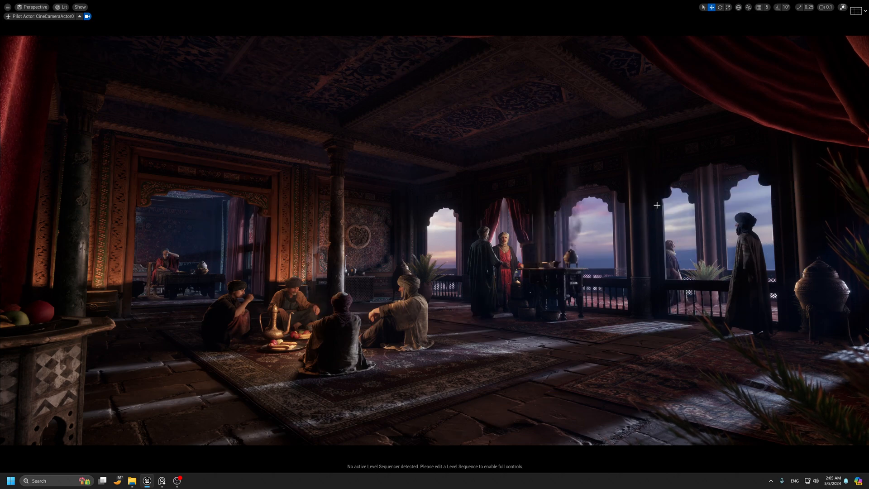
key(g)
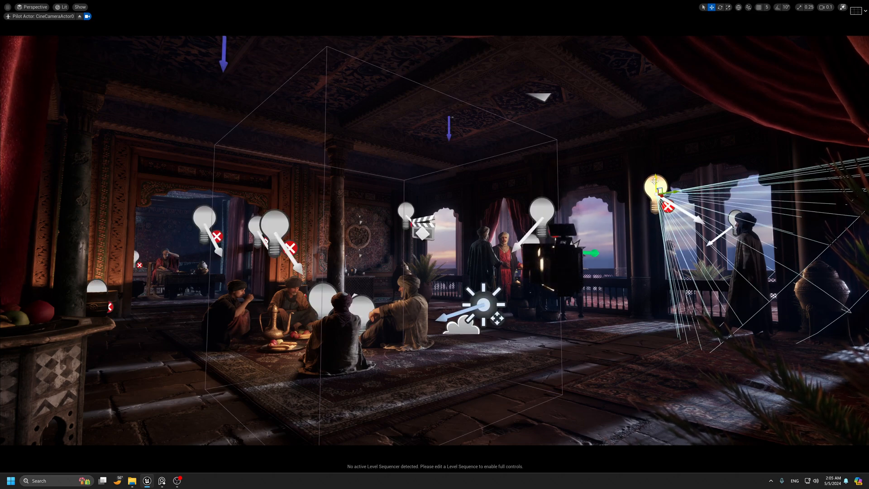
key(g)
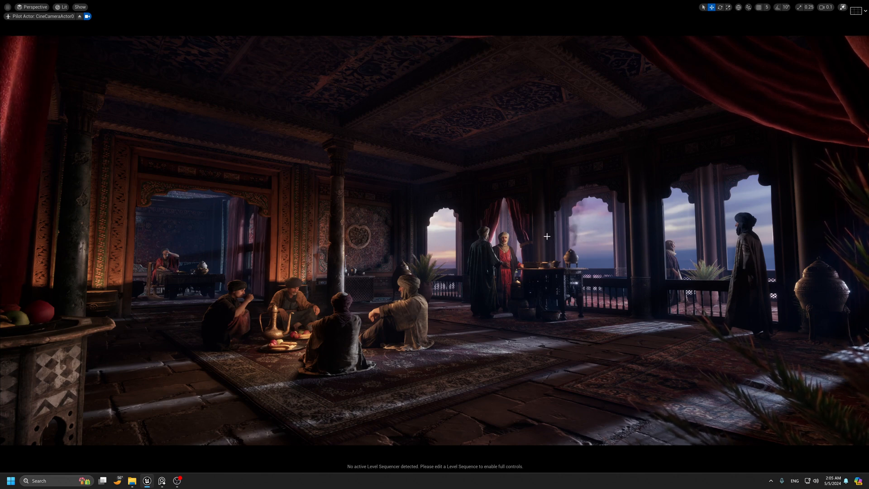
Leave the camera view and try duplicating the point light above the balcony table, placing the copy beside the man in the green robe.
click(80, 17)
right_drag(436, 159, 466, 156)
key(w)
key(g)
click(375, 147)
key(e)
right_drag(375, 147, 374, 206)
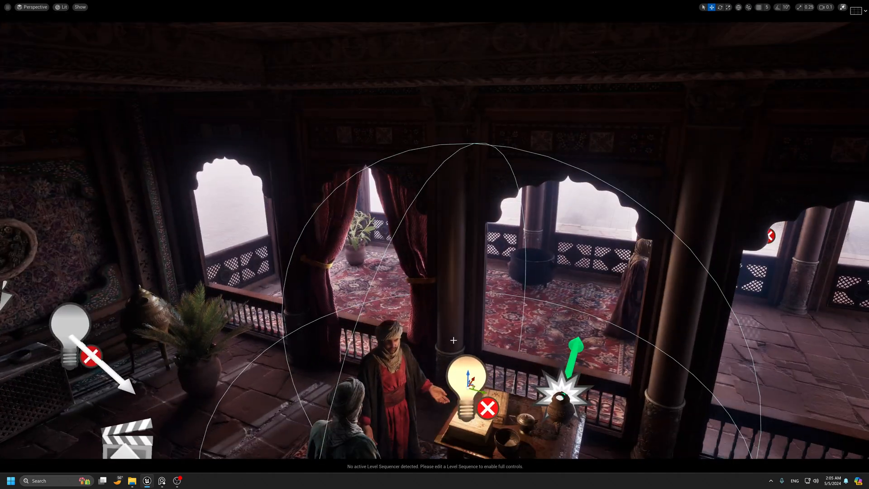
alt+drag(470, 384, 319, 342)
key(g)
key(w)
right_drag(370, 322, 371, 325)
key(q)
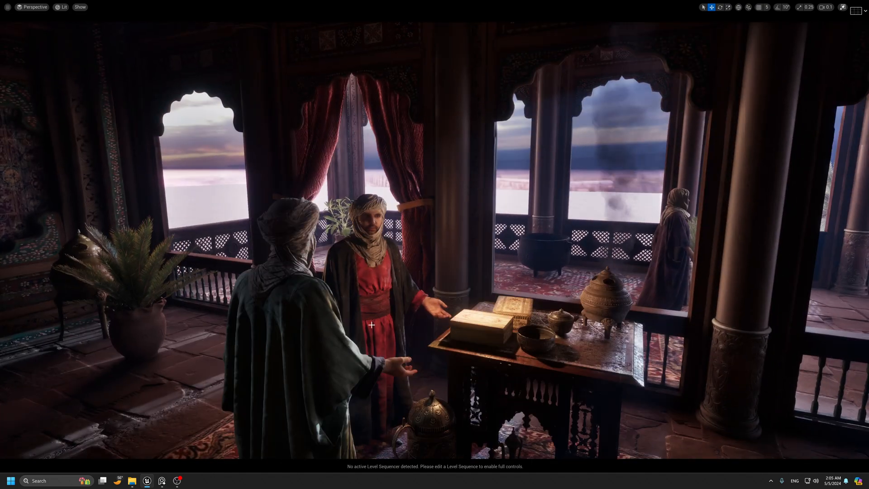
Return to the CineCameraActor0 view and review the shot in the normal and full-screen viewport.
click(33, 7)
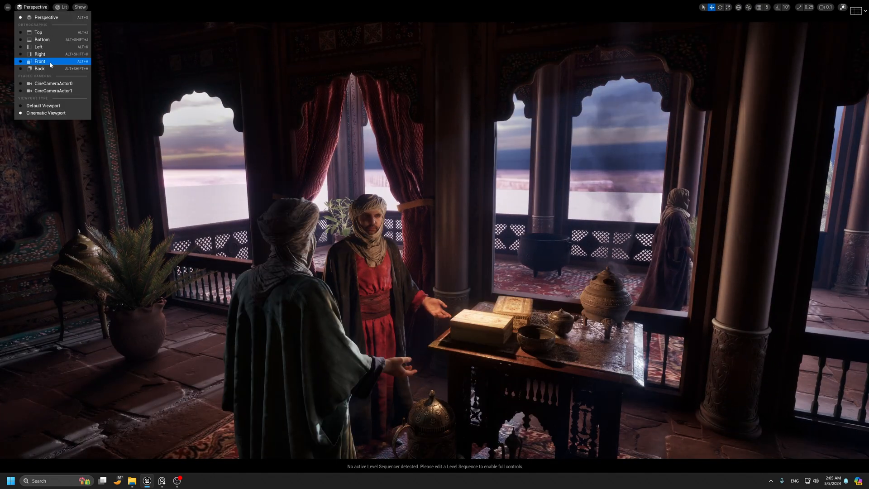
click(52, 83)
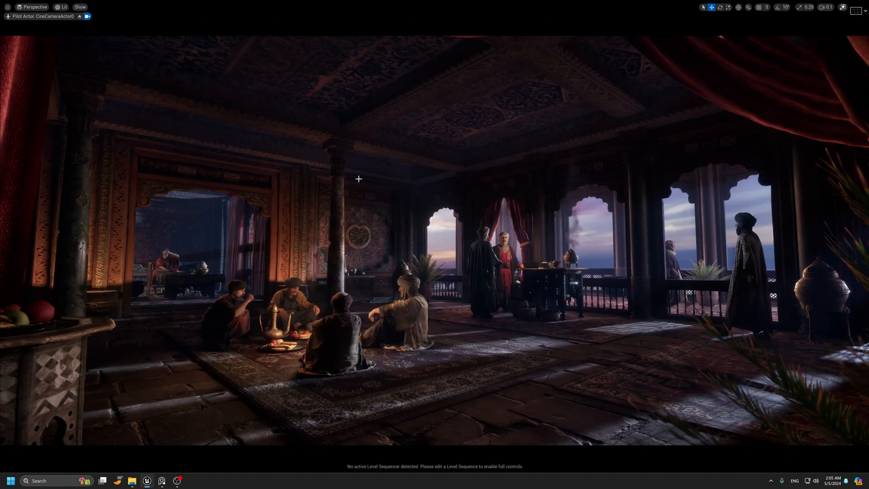
key(F11)
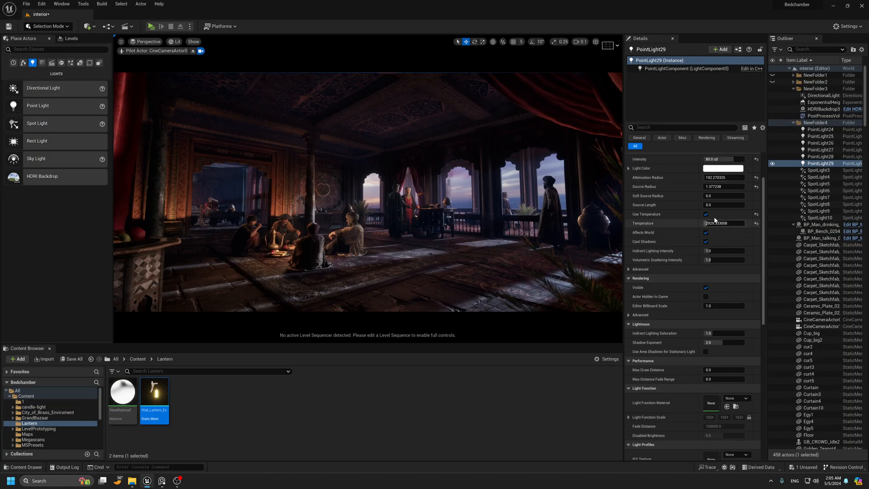
key(F11)
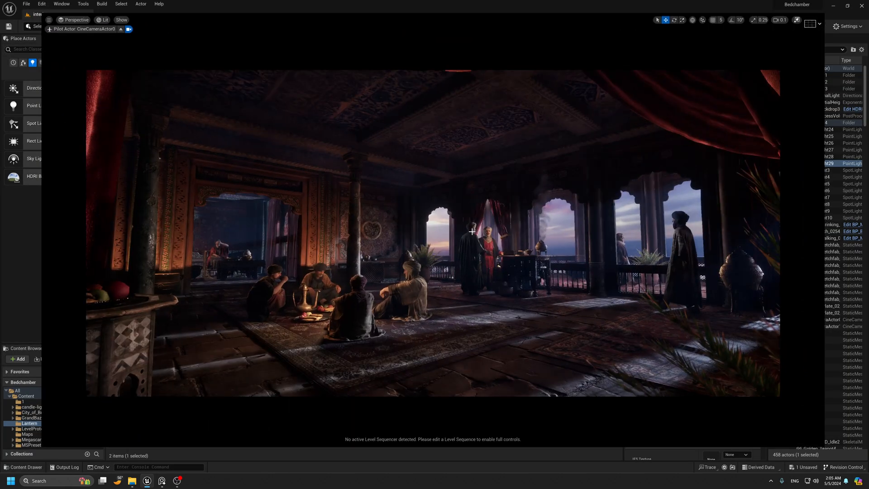
key(F11)
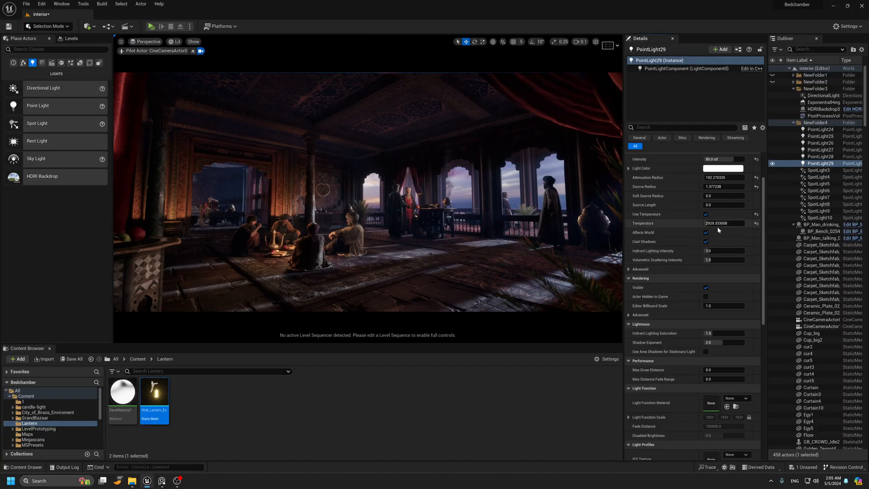
key(F11)
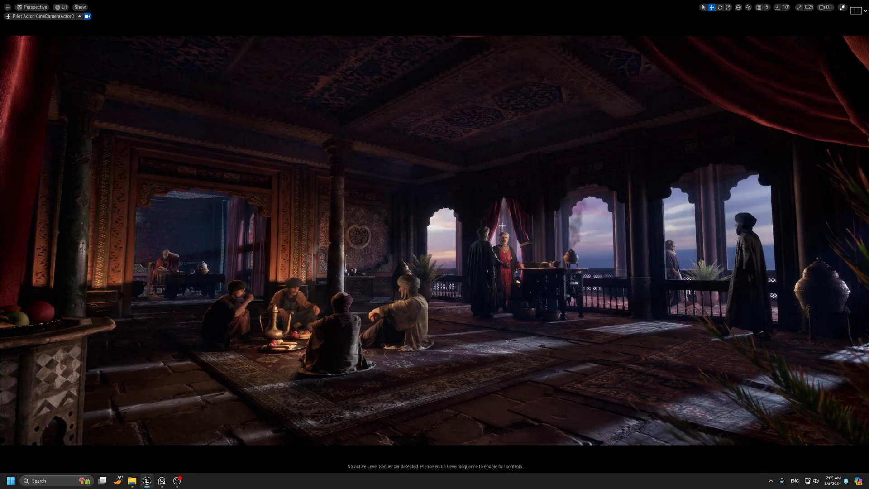
Restore the deleted point light beside the robed men, and try shifting it away from them before undoing the move.
key(ctrl+z)
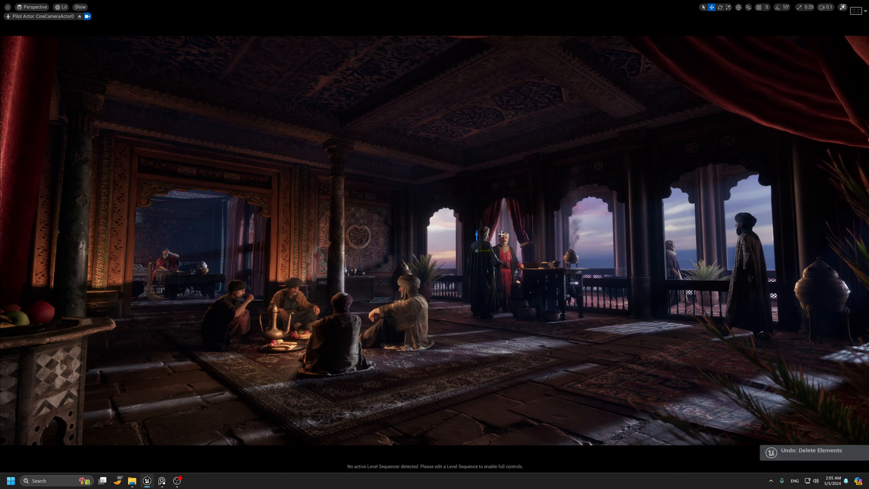
mouse_move(488, 251)
mouse_down()
mouse_move(463, 250)
mouse_move(488, 250)
mouse_move(475, 249)
mouse_up()
key(ctrl+z)
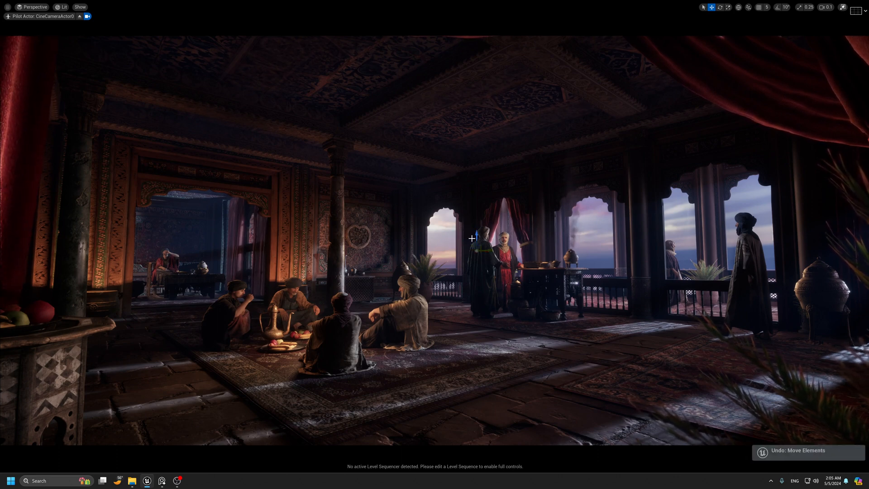
key(g)
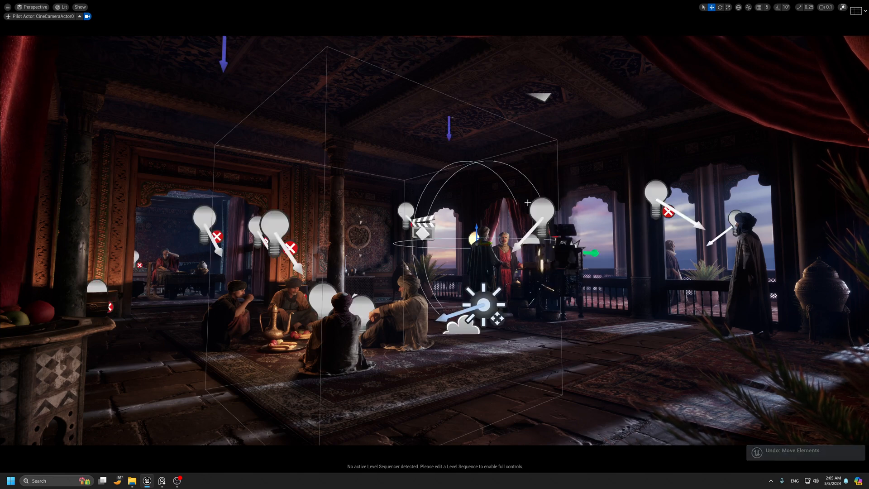
key(g)
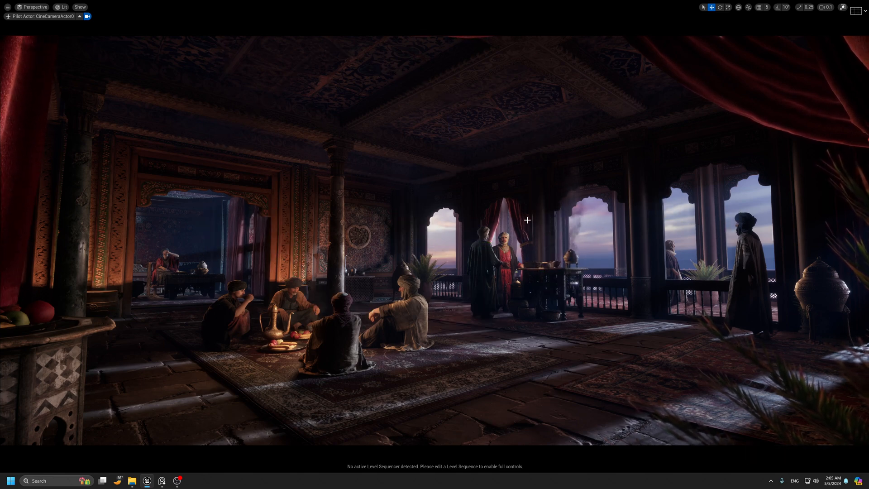
key(ctrl+z)
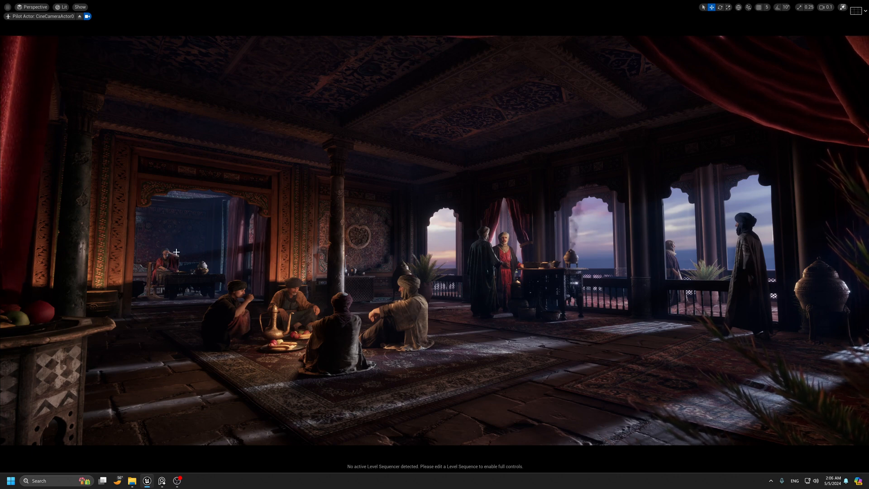
Try a duplicate of the back-room point light closer to that room's curtains, compare the shot with and without it, and delete the copy.
key(g)
click(203, 222)
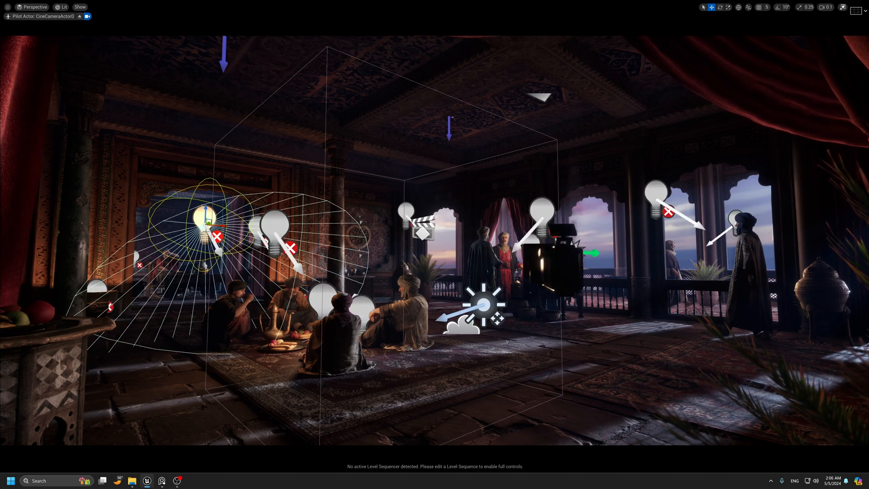
click(137, 261)
drag(147, 259, 193, 243)
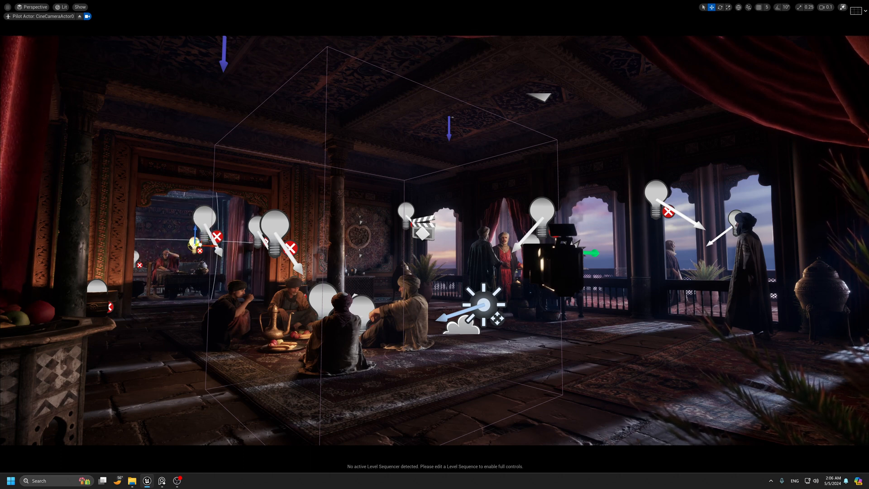
key(g)
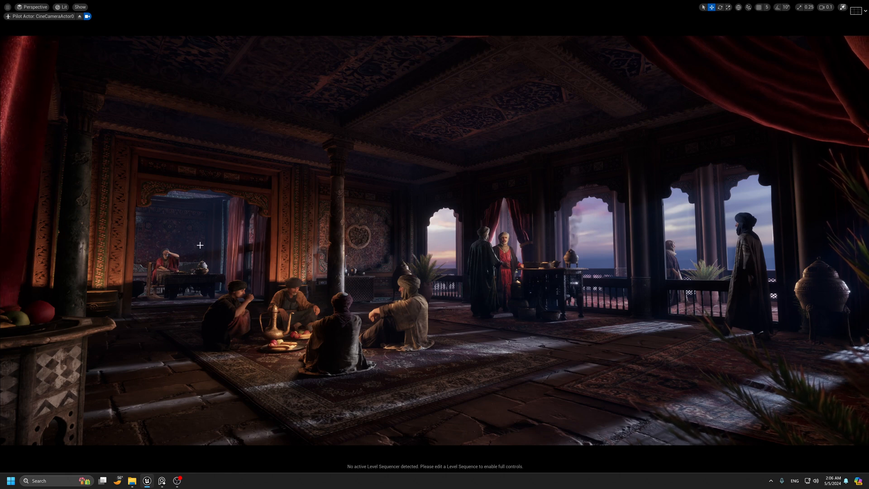
key(ctrl+z)
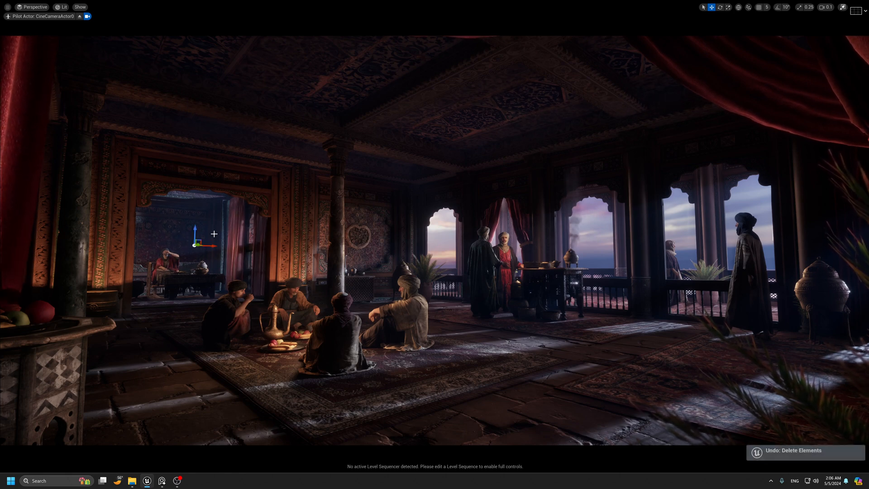
key(Delete)
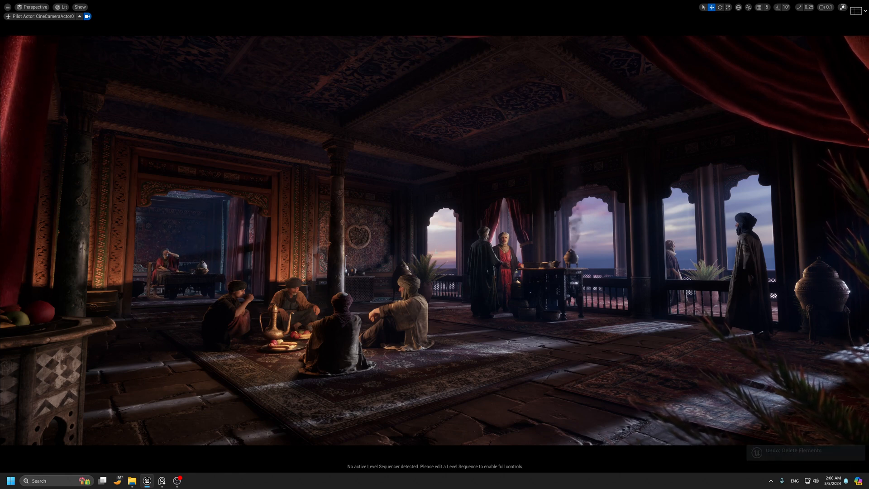
key(g)
key(g)
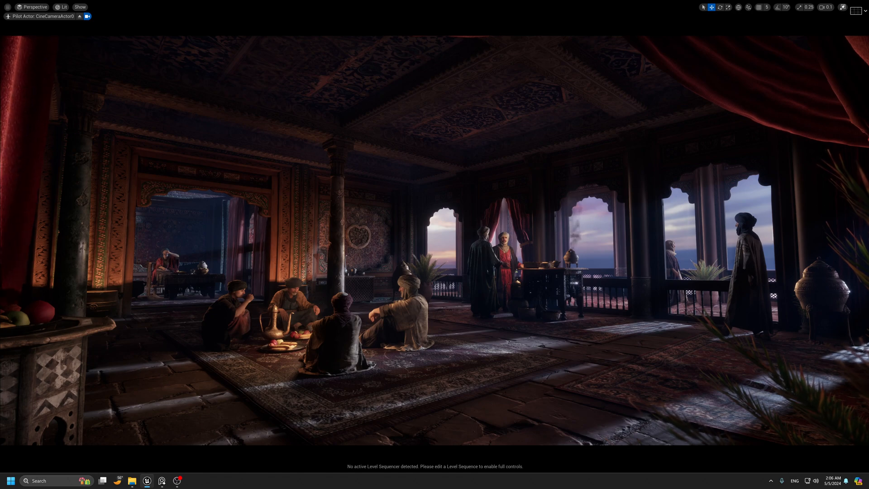
Collapse NewFolder4 and toggle its visibility to compare the shot with and without the character lights, ending in the full-screen viewport.
key(F11)
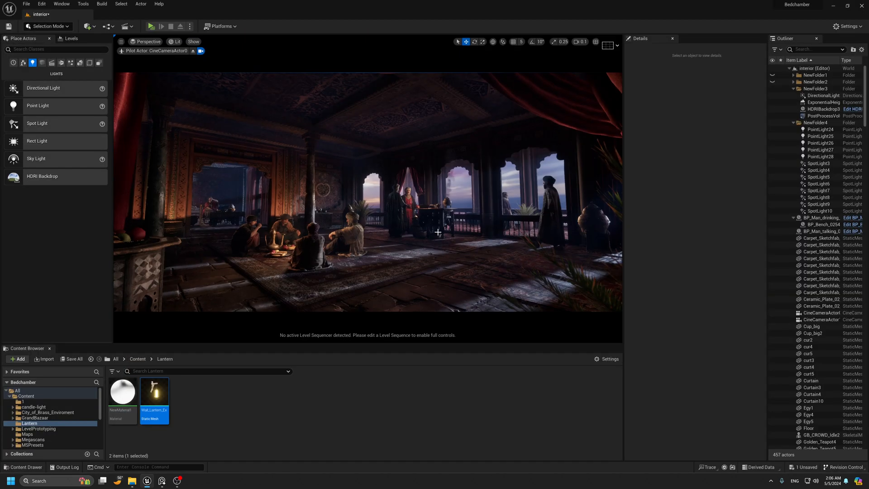
click(793, 123)
click(772, 122)
click(772, 122)
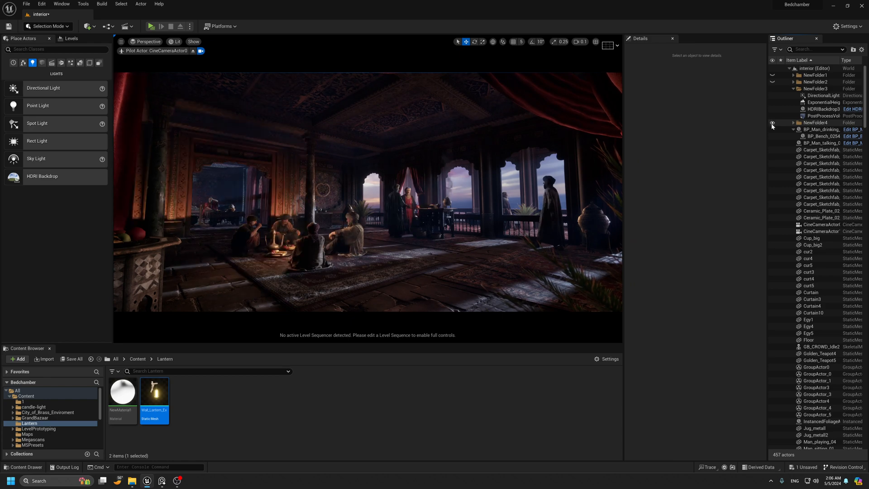
click(772, 123)
click(773, 123)
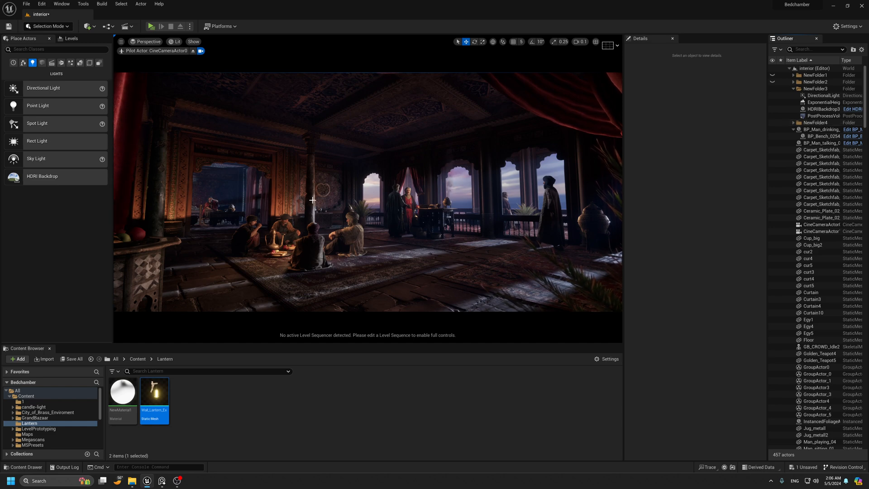
key(F11)
key(g)
key(g)
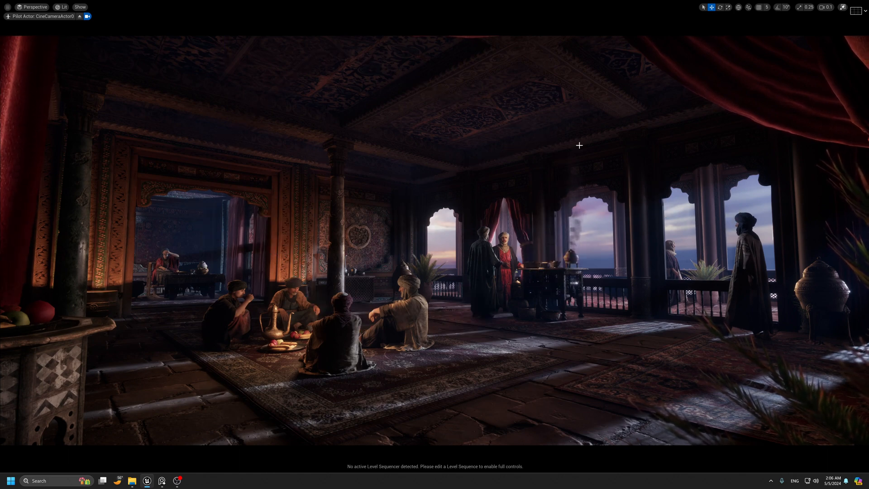
Switch to the reference board, examine the Main KeyLight, Base Light, PP and FX, and Light Props + Fake Light stages, and return to the scene.
click(162, 481)
scroll(487, 205, down, 6)
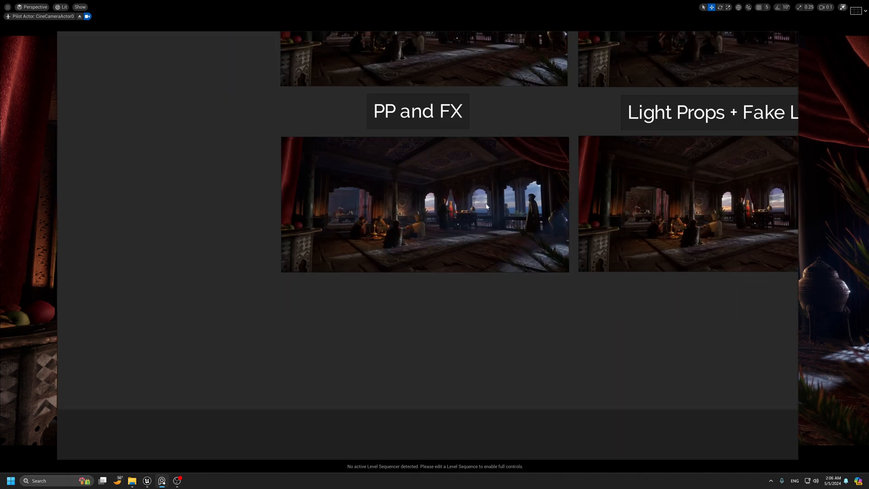
middle_drag(456, 230, 338, 407)
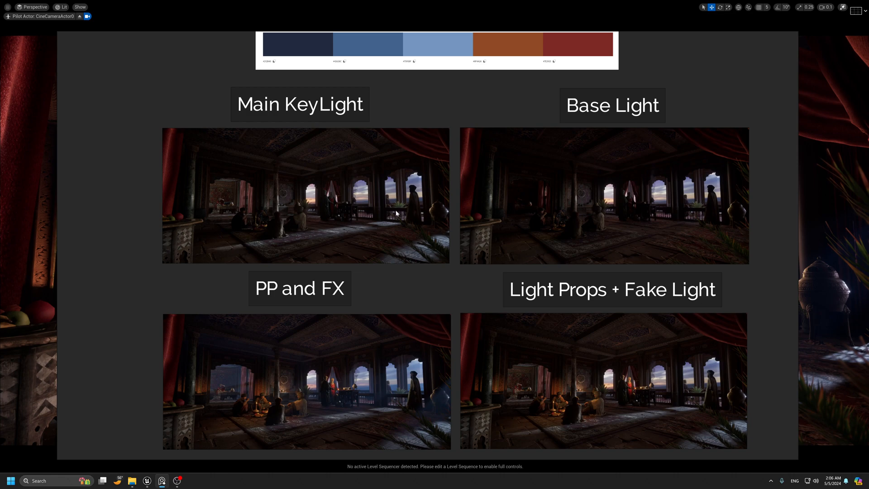
scroll(383, 210, up, 3)
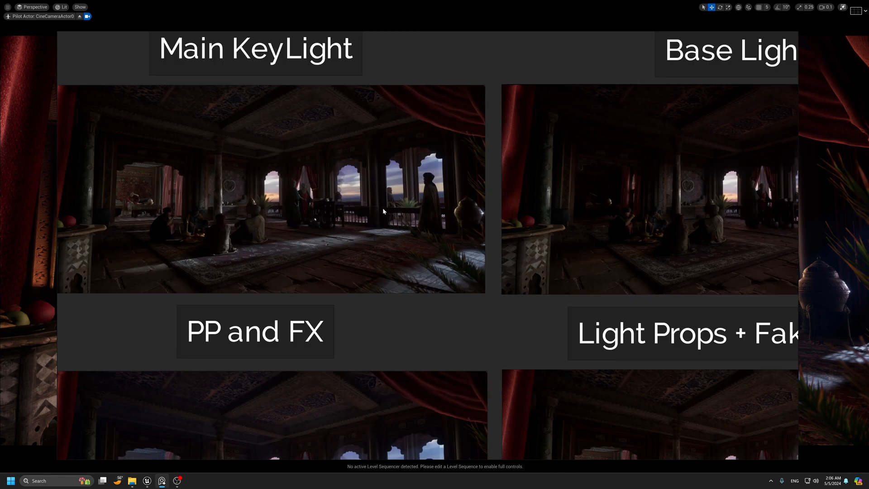
scroll(383, 210, down, 3)
middle_drag(588, 322, 553, 258)
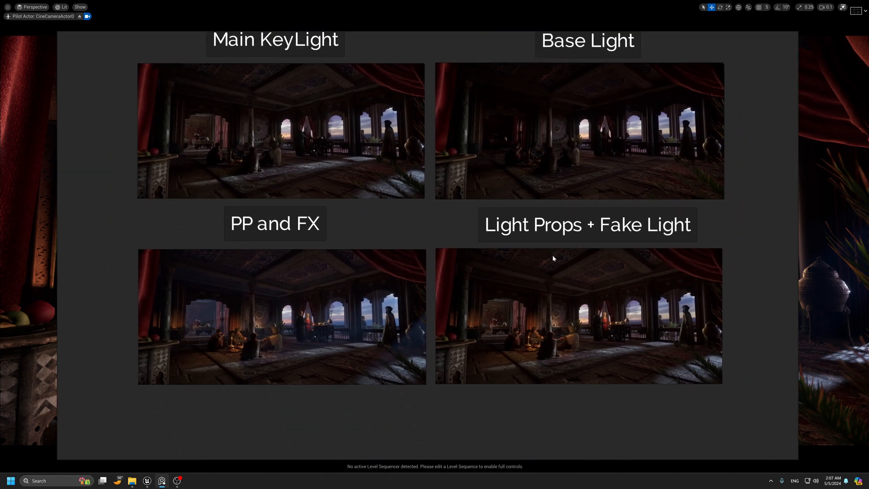
scroll(600, 317, up, 3)
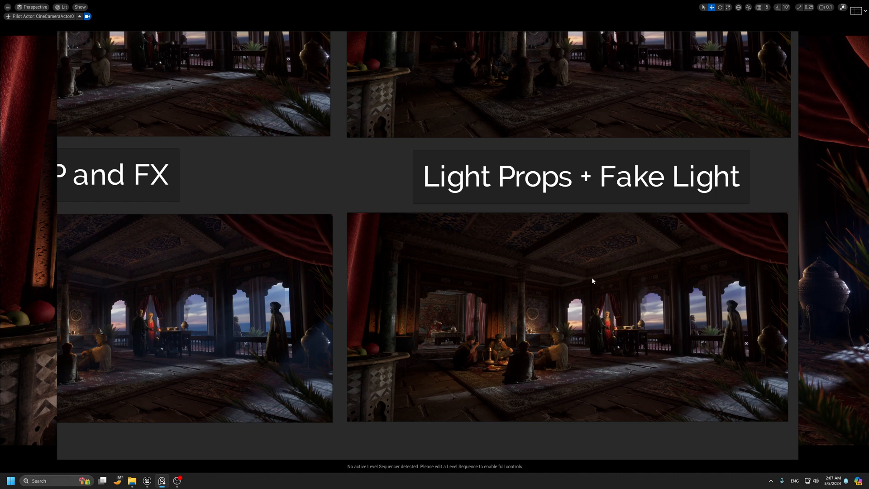
key(alt+Tab)
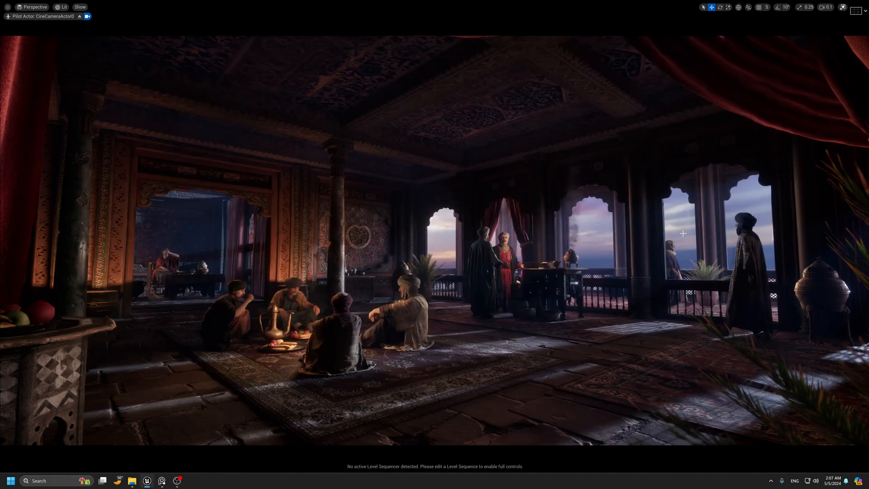
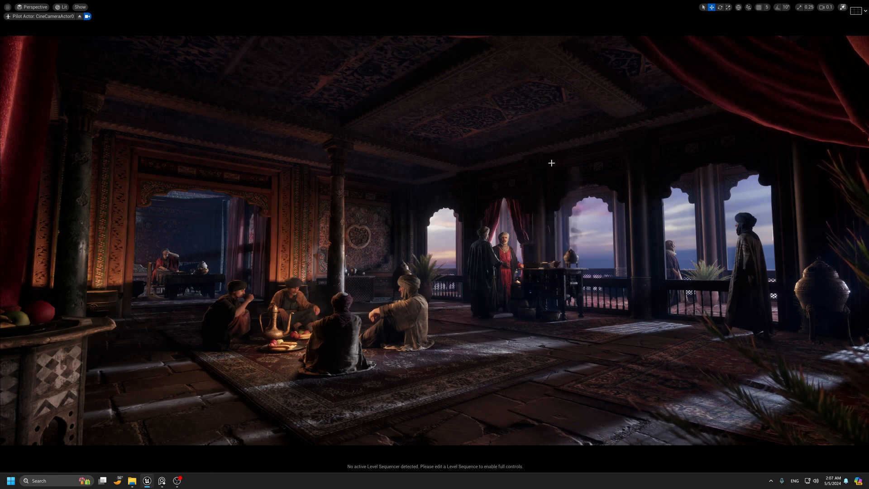
Enable the Film Slope and Toe overrides on PostProcessVolume3, try different values for them, and undo the value changes.
right_drag(551, 162, 551, 162)
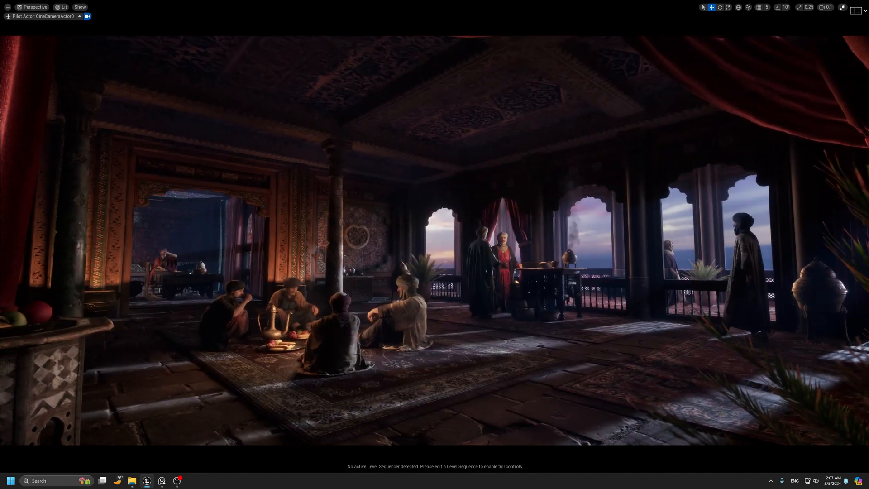
key(F11)
click(797, 117)
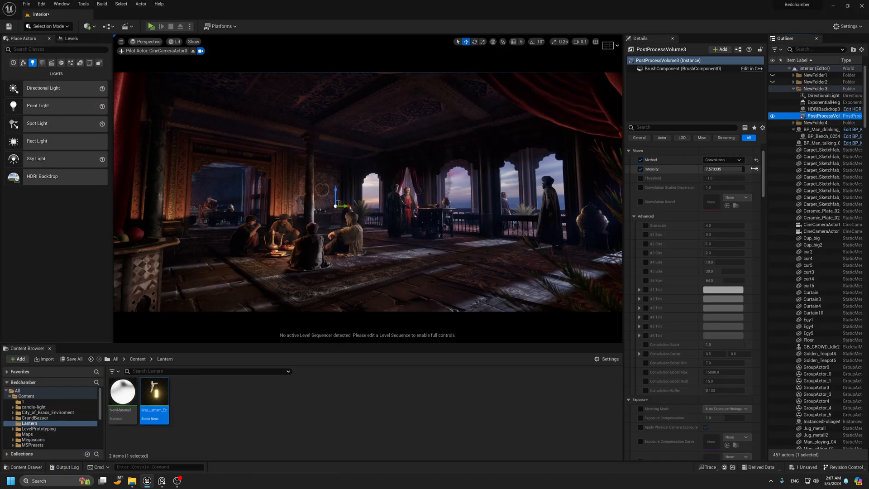
scroll(751, 248, down, 15)
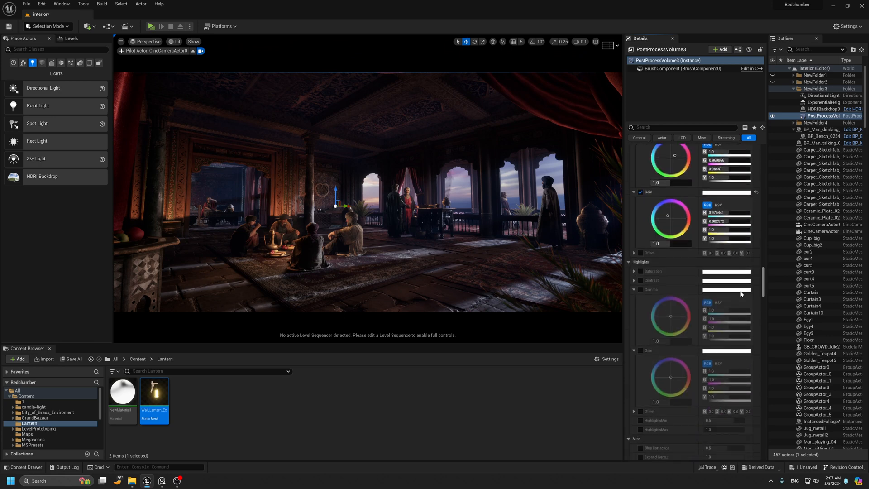
scroll(736, 290, down, 10)
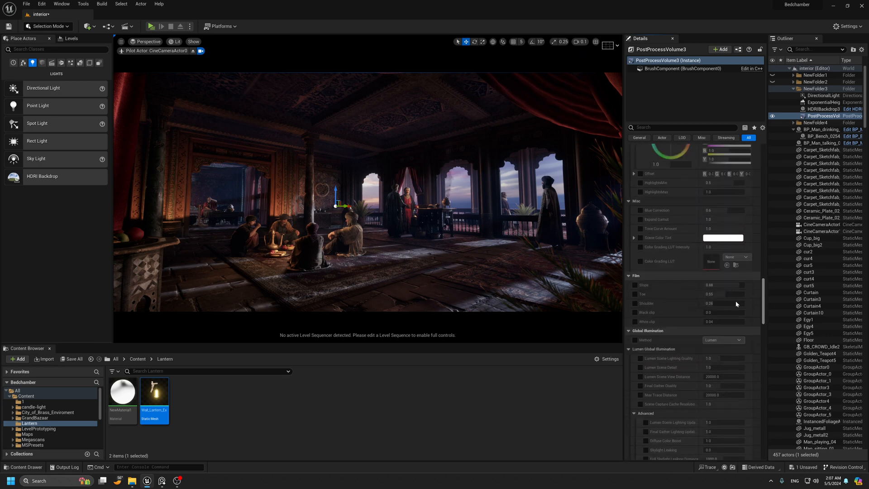
click(634, 285)
click(634, 294)
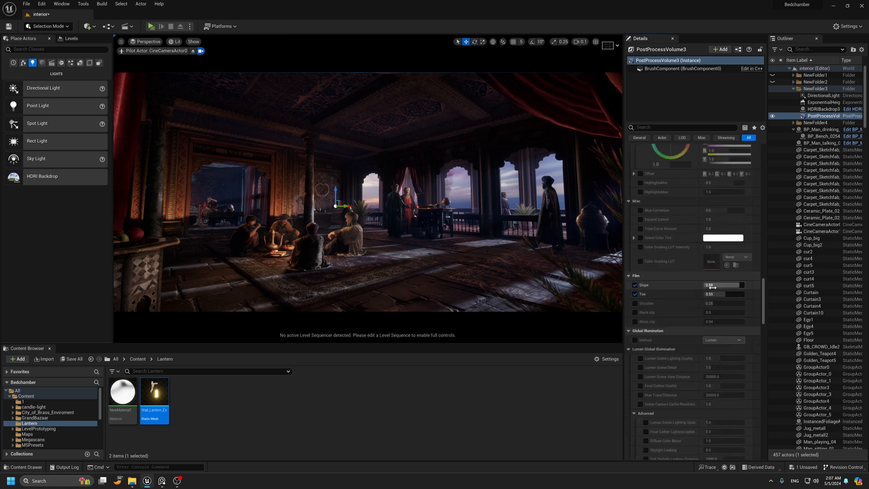
mouse_move(724, 285)
mouse_down()
mouse_move(701, 285)
mouse_move(710, 294)
mouse_up()
key(ctrl+z)
key(ctrl+z)
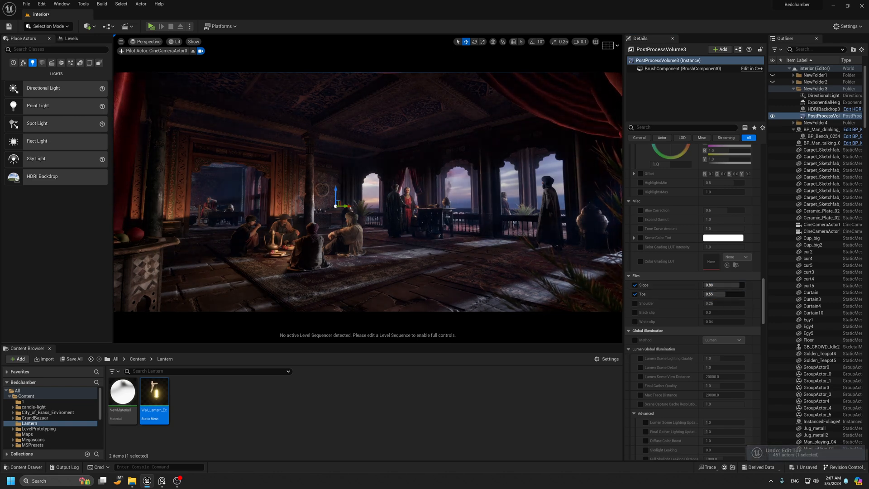
Try shifting PostProcessVolume3's Midtones Gain towards magenta and its Midtones Gamma towards orange, undoing each change.
scroll(692, 221, up, 5)
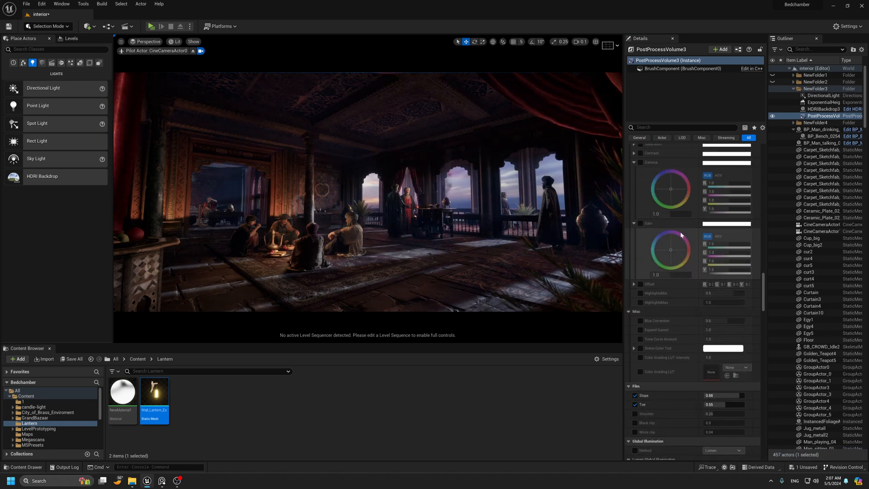
scroll(659, 261, up, 3)
scroll(640, 244, up, 3)
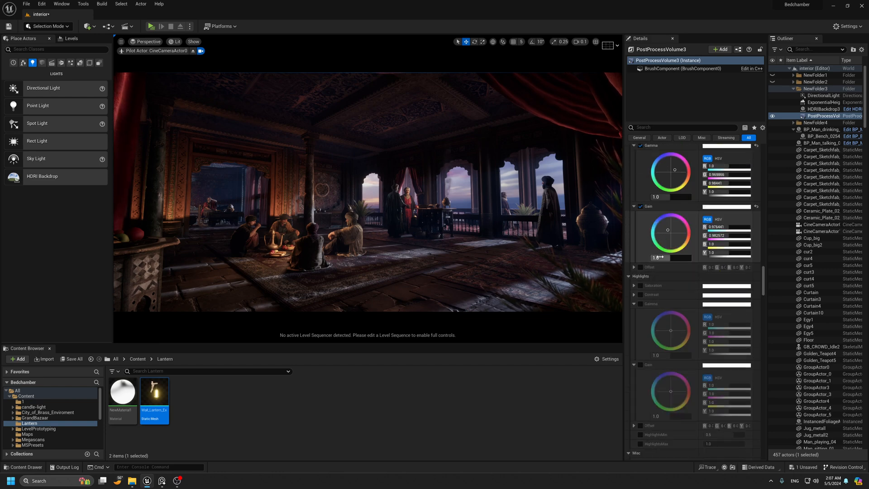
drag(659, 257, 675, 225)
key(ctrl+z)
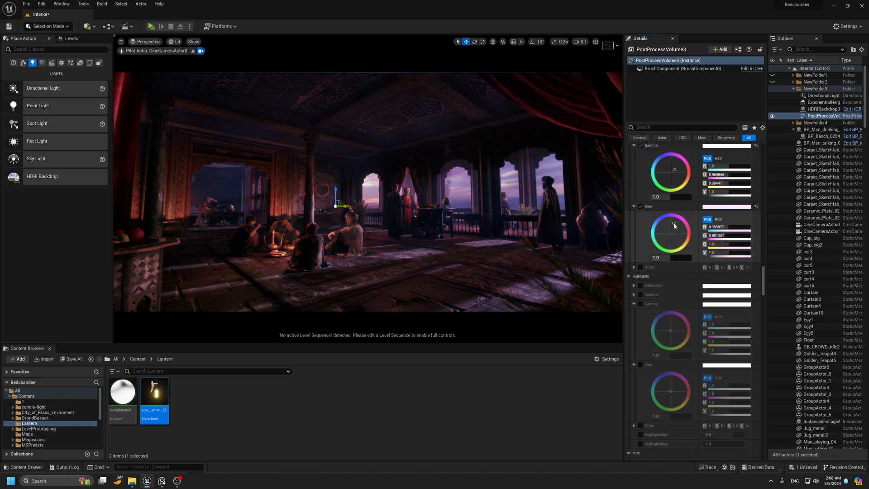
scroll(662, 293, up, 5)
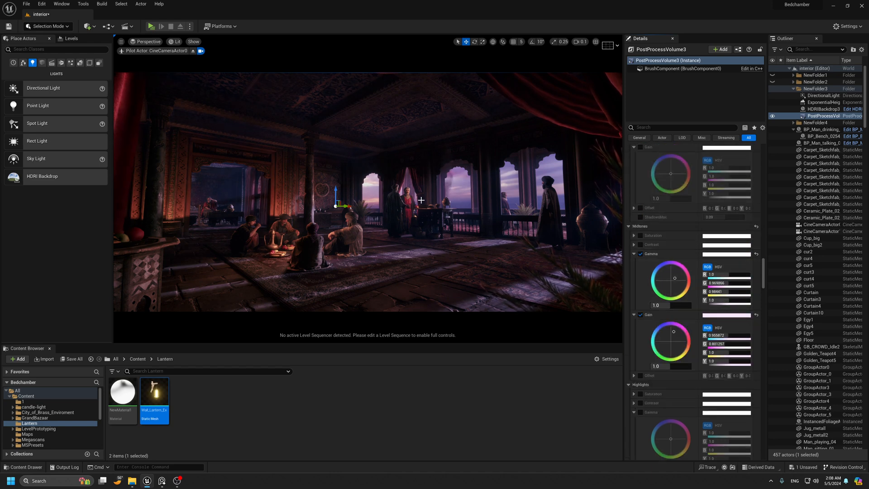
key(ctrl+z)
drag(674, 279, 682, 298)
key(ctrl+z)
Compare the shot with and without editor overlays, then view it in the full-screen viewport and return to the editor.
key(g)
key(g)
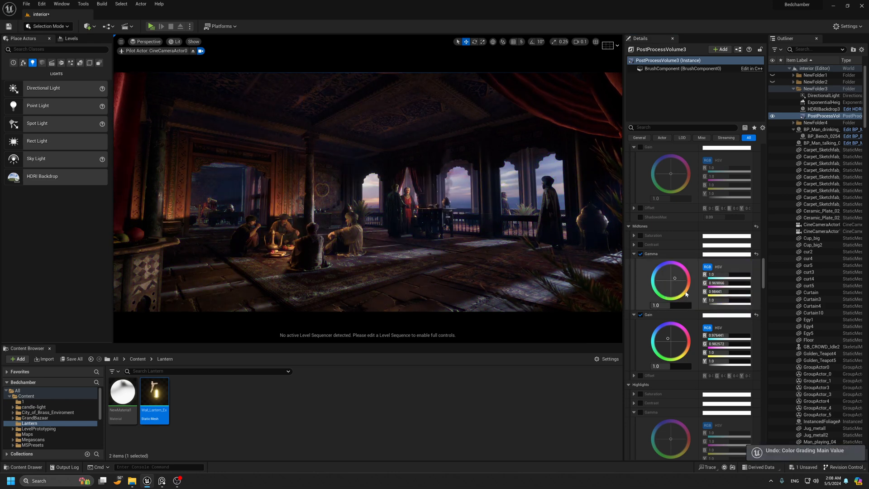
key(g)
key(g)
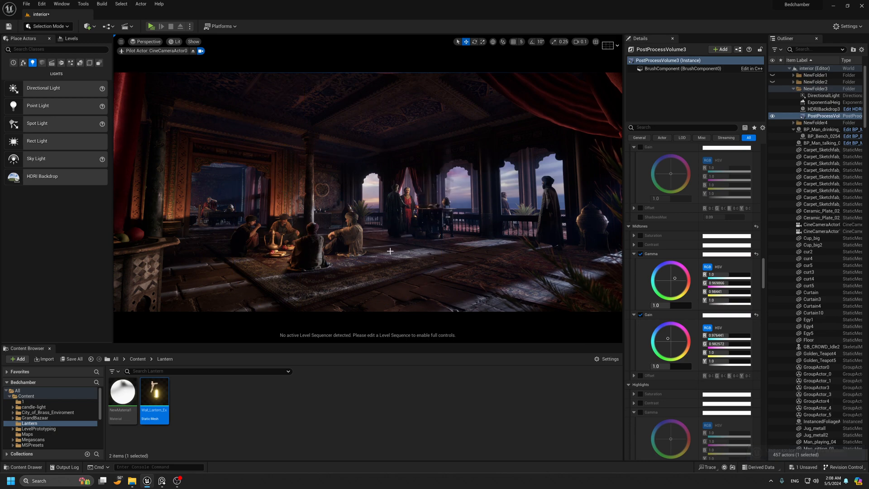
key(F11)
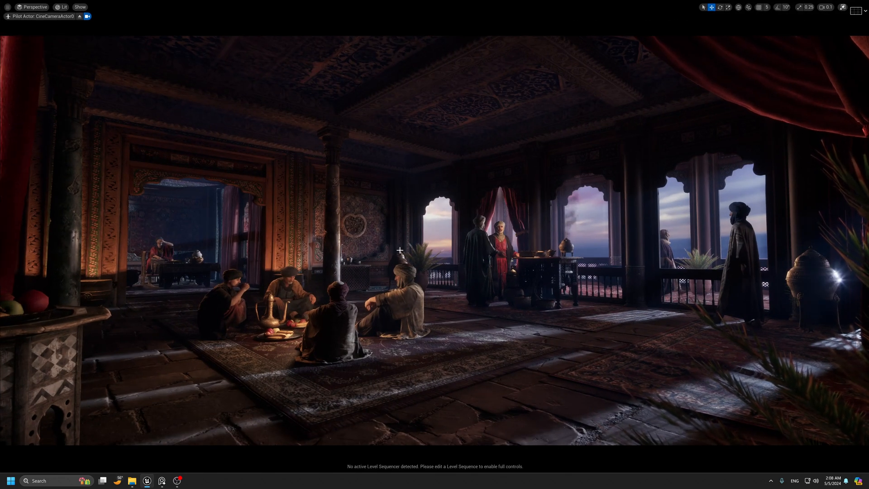
key(F11)
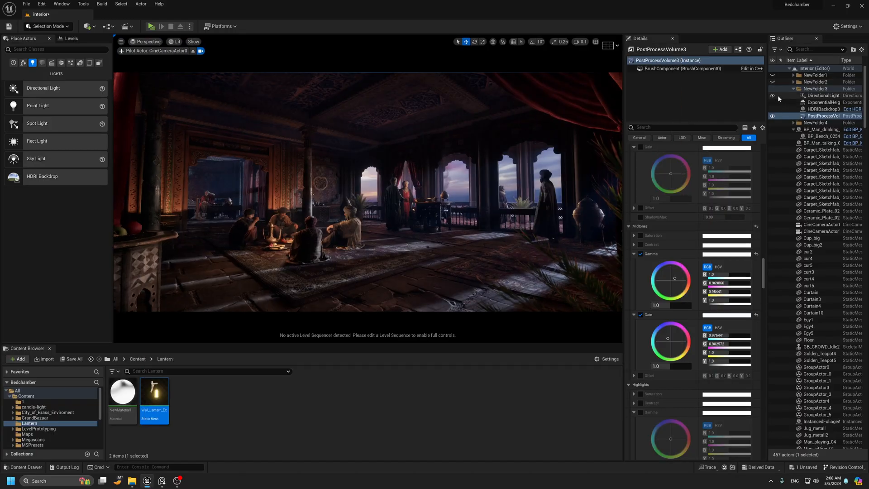
Collapse NewFolder3 and hide it together with NewFolder4, showing only the NewFolder1 lighting setup.
click(793, 89)
click(772, 89)
click(772, 76)
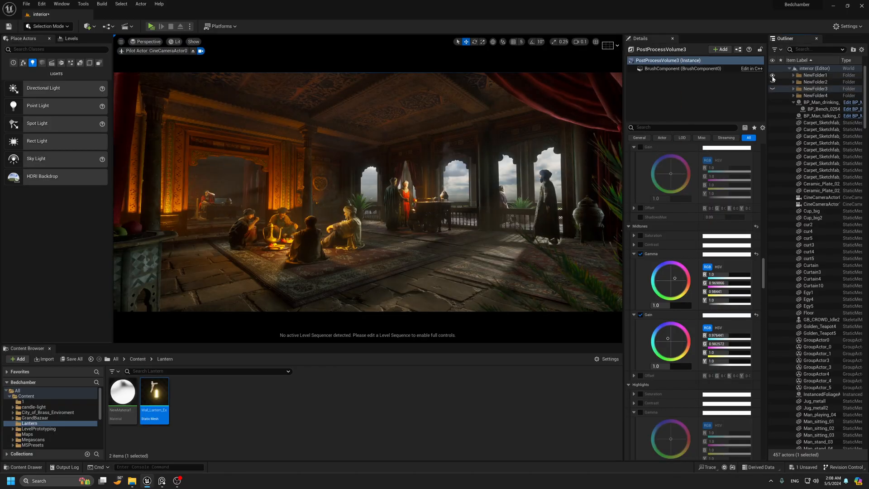
click(771, 95)
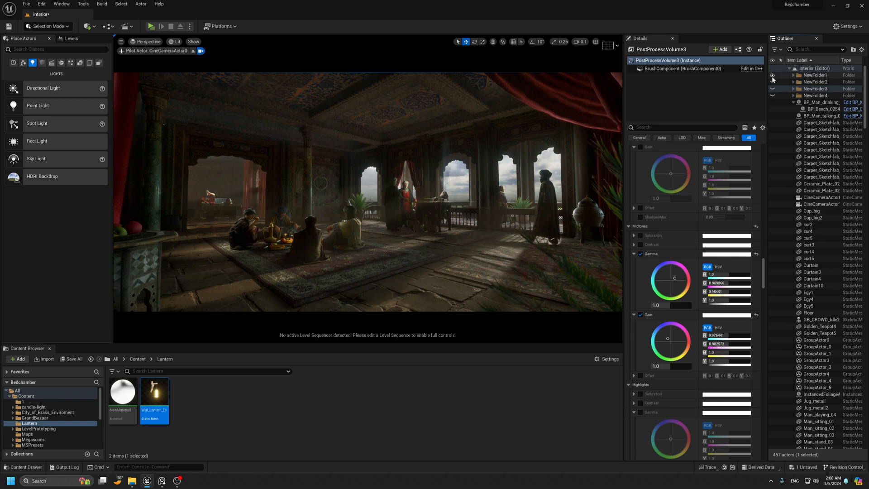
click(771, 82)
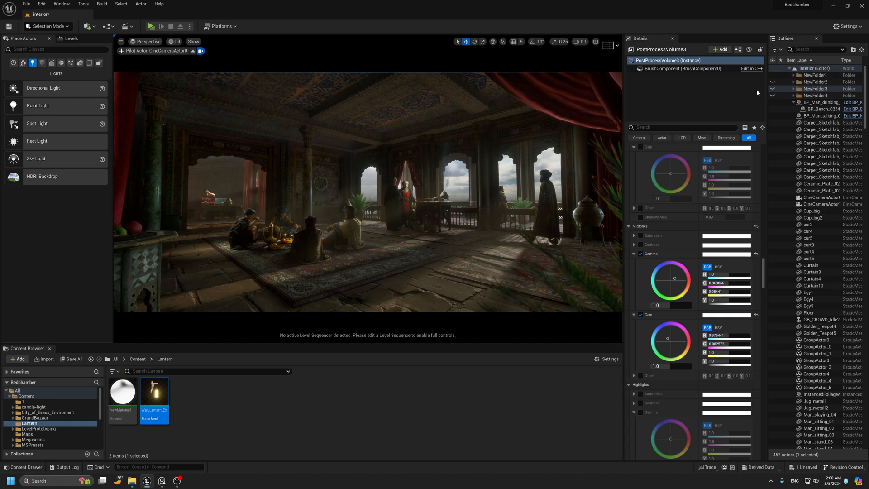
Warm the Midtones Gain of PostProcessVolume2 in NewFolder1 to about R 0.99, G 0.94, B 0.85, comparing it with the previous tint.
click(793, 75)
click(821, 157)
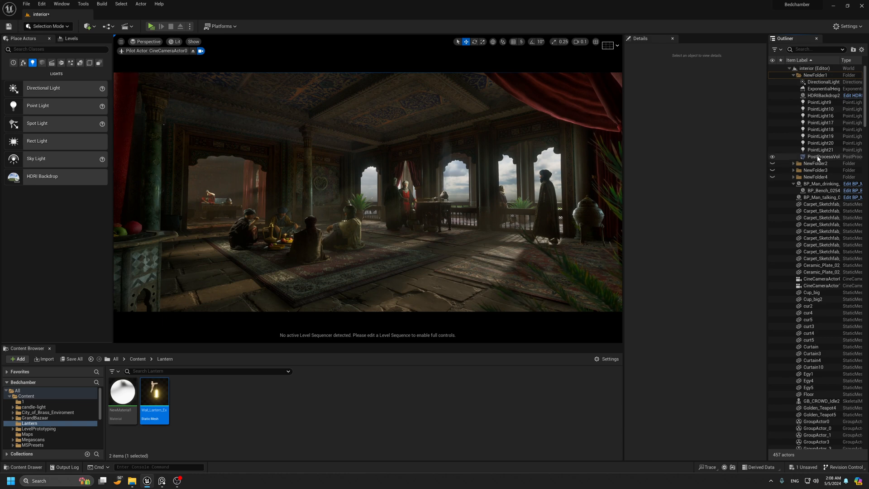
scroll(666, 337, down, 2)
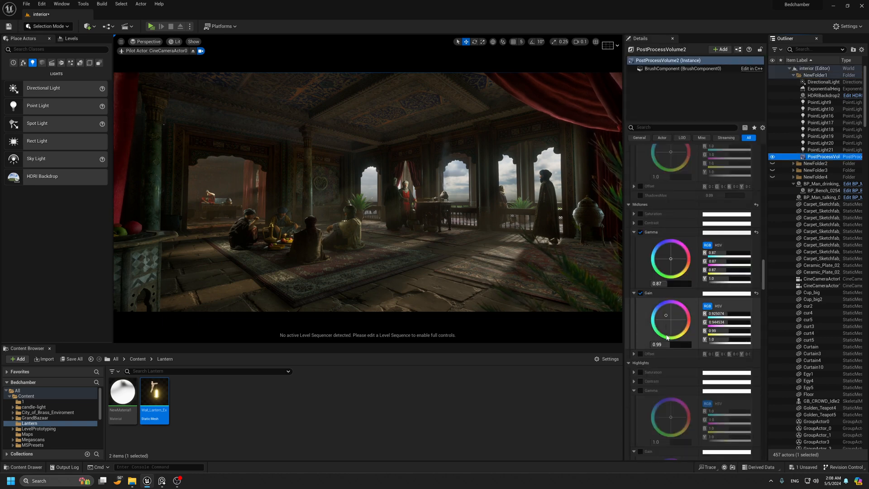
drag(666, 318, 679, 327)
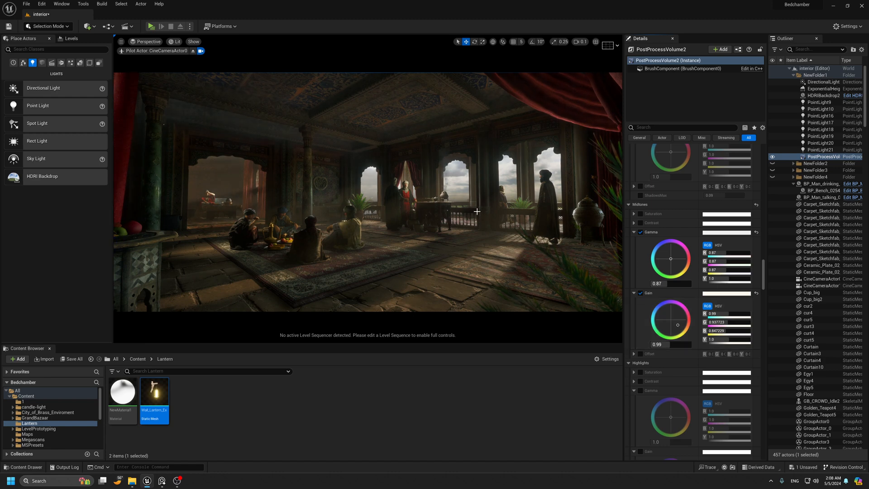
key(ctrl+z)
key(ctrl+y)
Try warming PostProcessVolume2's Midtones Gamma, undo the change, and check the shot without editor overlays.
drag(665, 262, 675, 266)
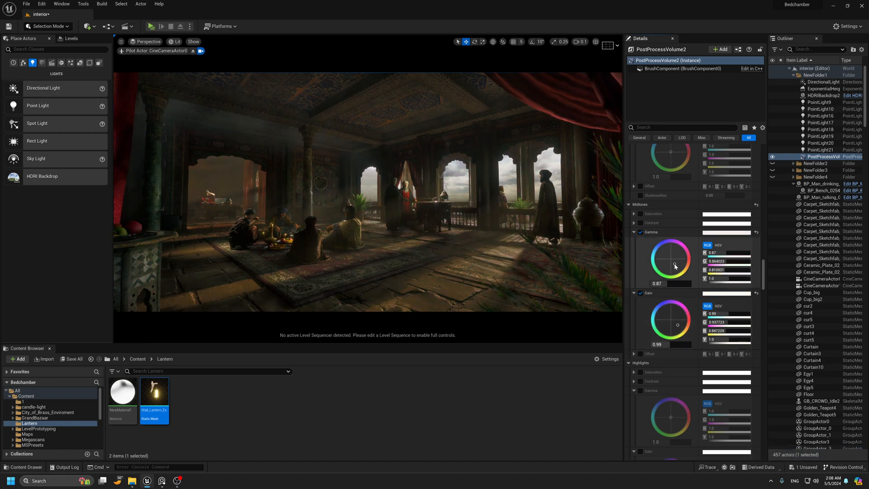
key(ctrl+z)
key(g)
key(g)
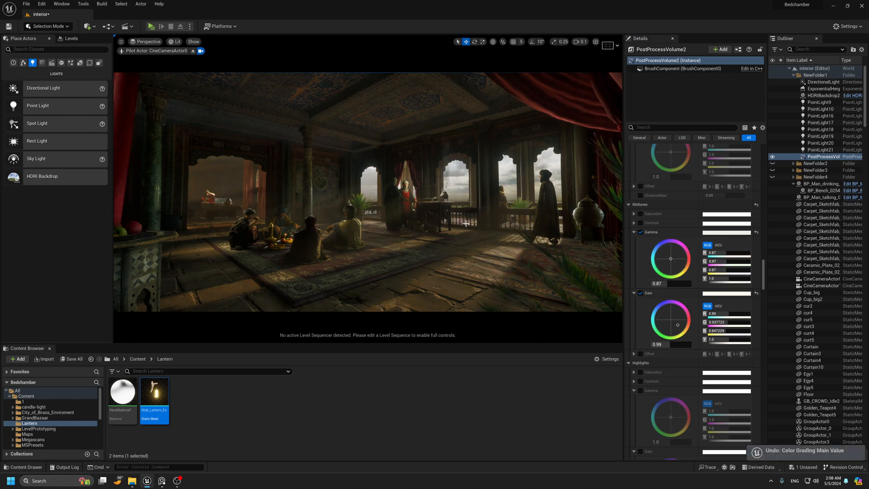
Toggle the visibility of NewFolder1's exponential height fog to compare the shot with and without it, then collapse the folder.
click(772, 91)
click(772, 89)
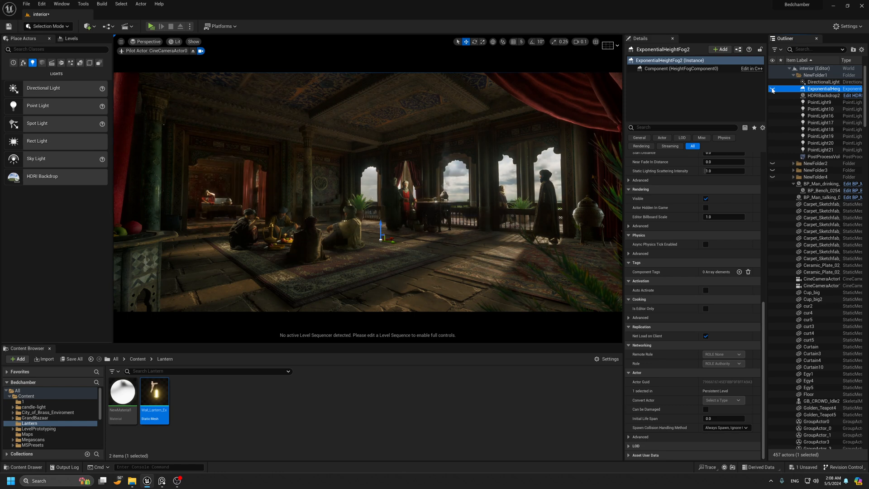
click(772, 89)
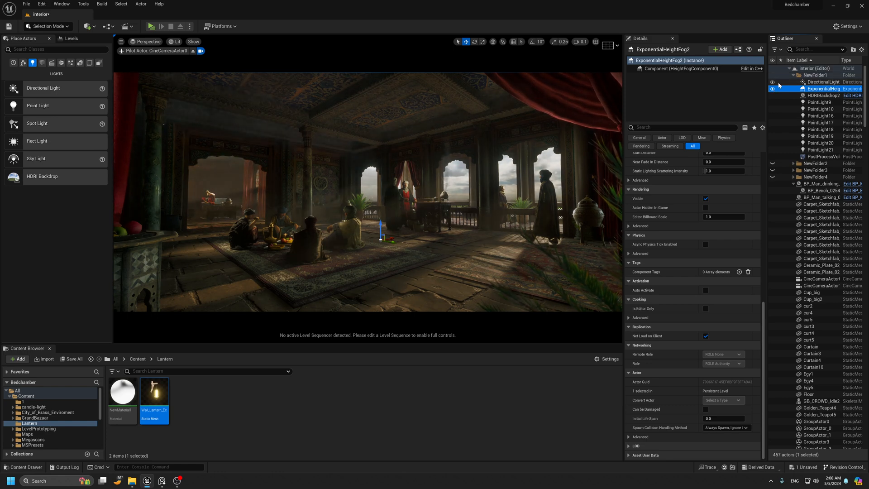
click(772, 89)
click(772, 89)
click(793, 75)
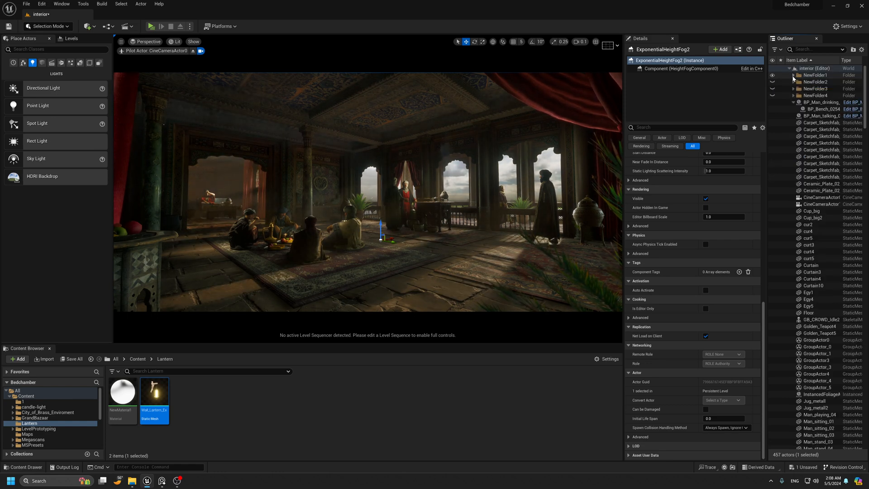
Hide NewFolder1 and toggle the visibility of NewFolder2, NewFolder3 and NewFolder4 in turn, leaving all four folders hidden.
click(773, 75)
click(772, 83)
click(772, 83)
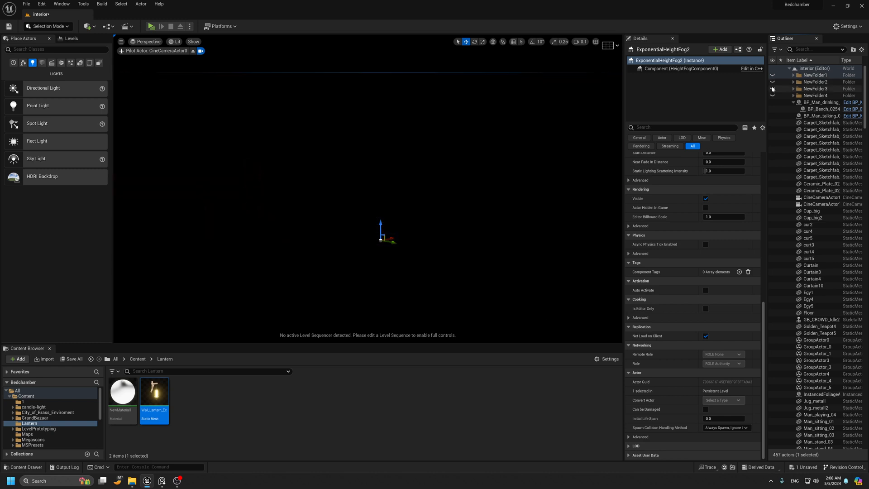
click(772, 89)
click(773, 89)
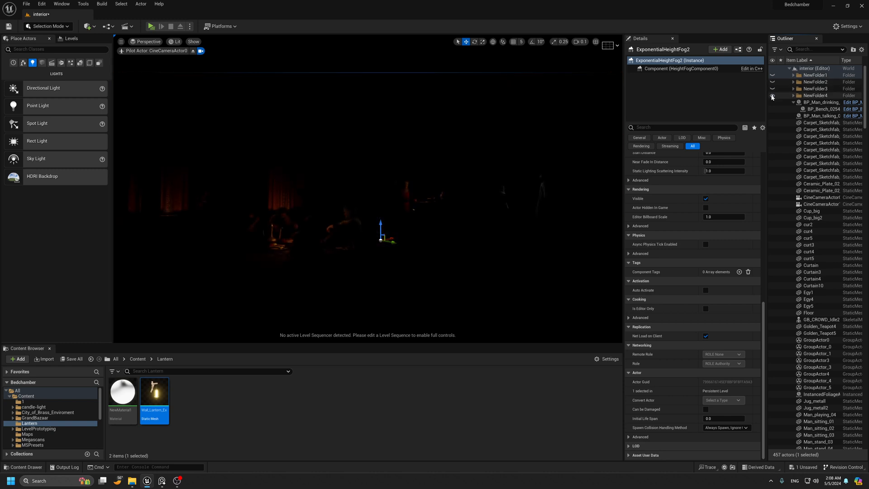
click(773, 96)
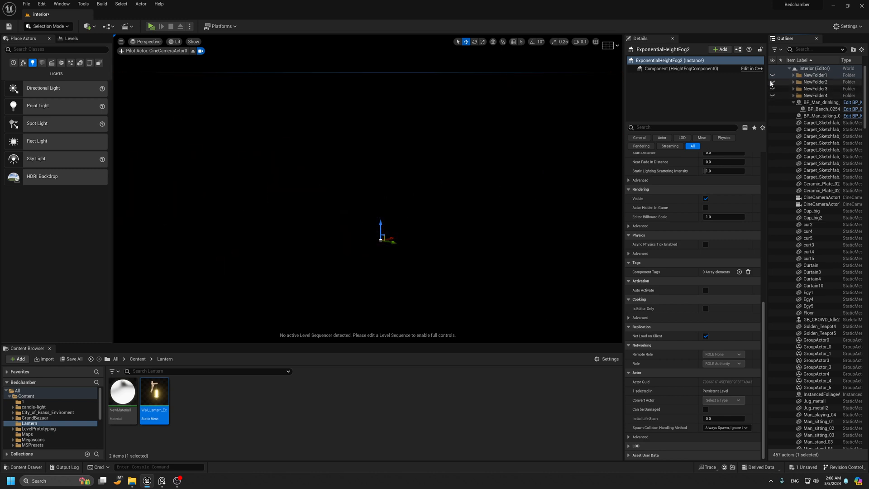
Show the NewFolder2 lighting setup and compare it with and without the NewFolder4 character lights.
click(772, 82)
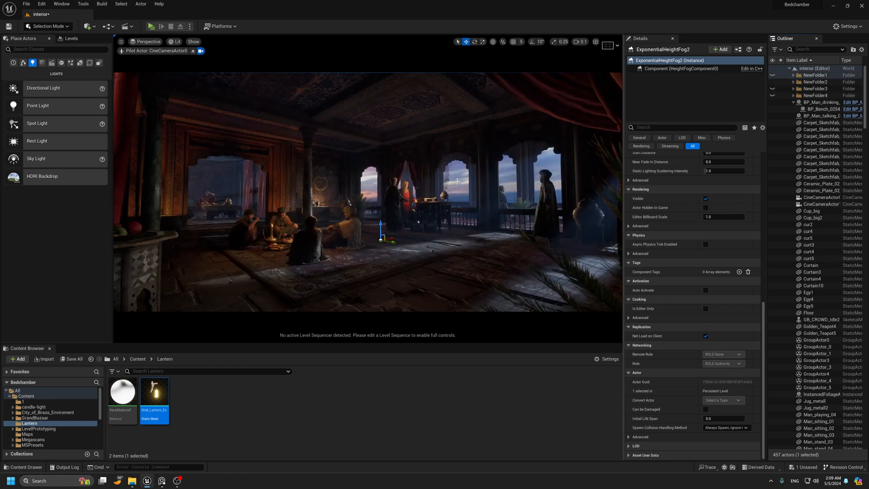
key(g)
key(g)
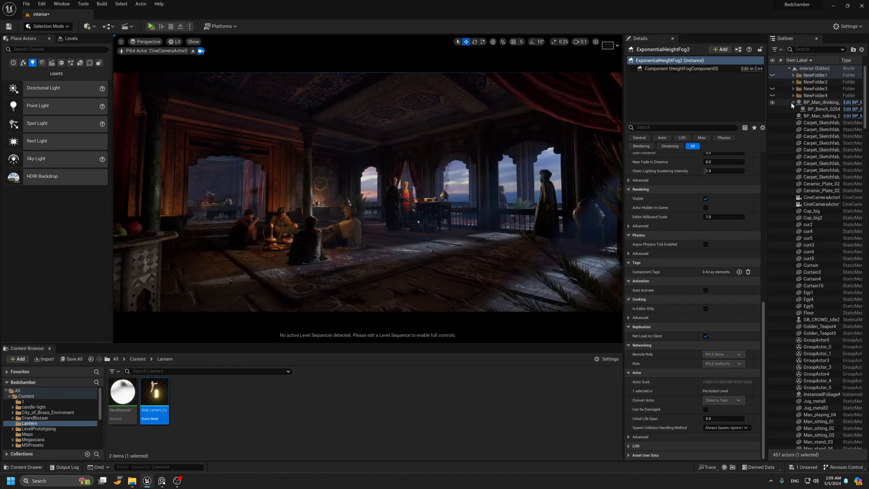
click(772, 96)
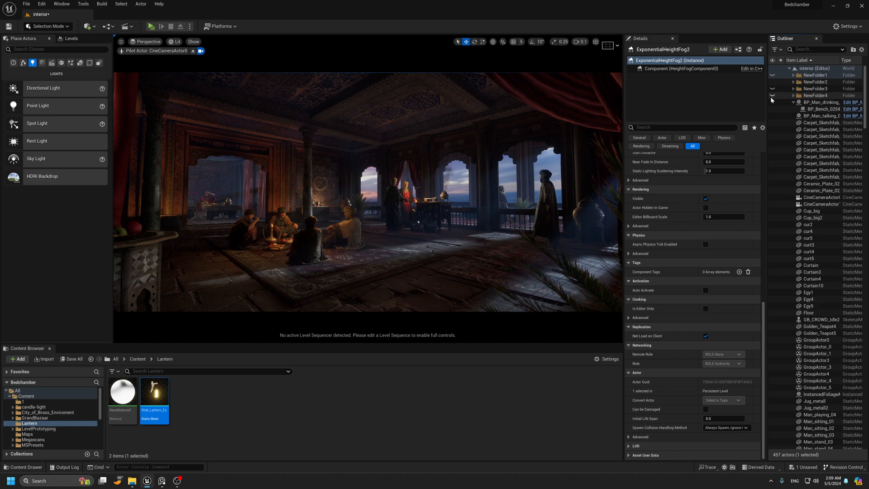
Switch from the NewFolder2 to the NewFolder3 lighting and compare it with and without NewFolder4, leaving NewFolder4 hidden.
click(773, 82)
click(773, 89)
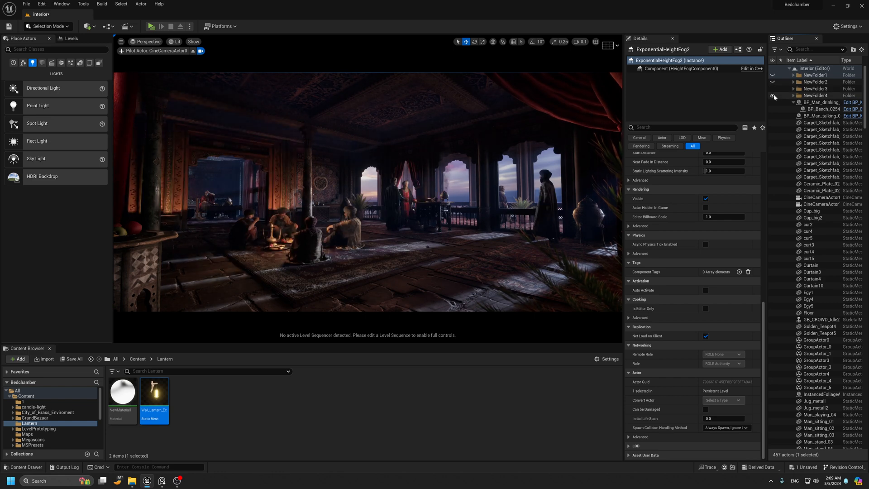
click(773, 96)
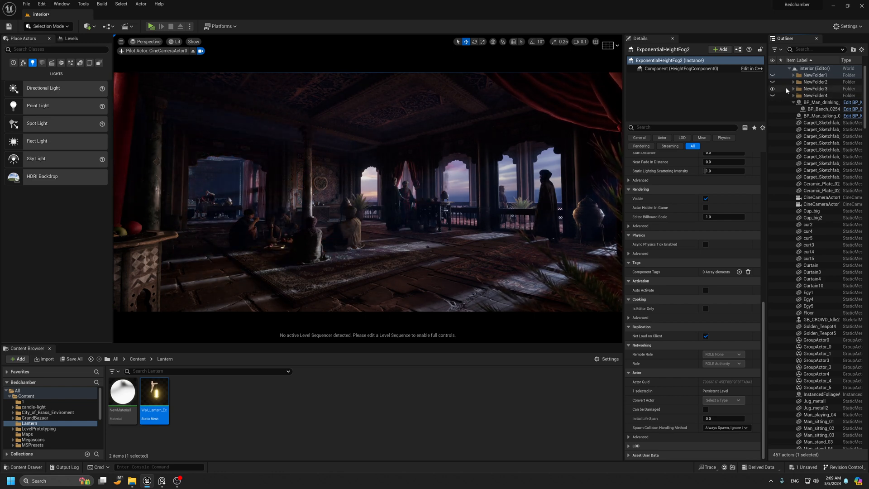
Expand NewFolder3 and hide its directional light and exponential height fog to examine the HDRI backdrop's contribution on its own.
click(793, 89)
click(773, 96)
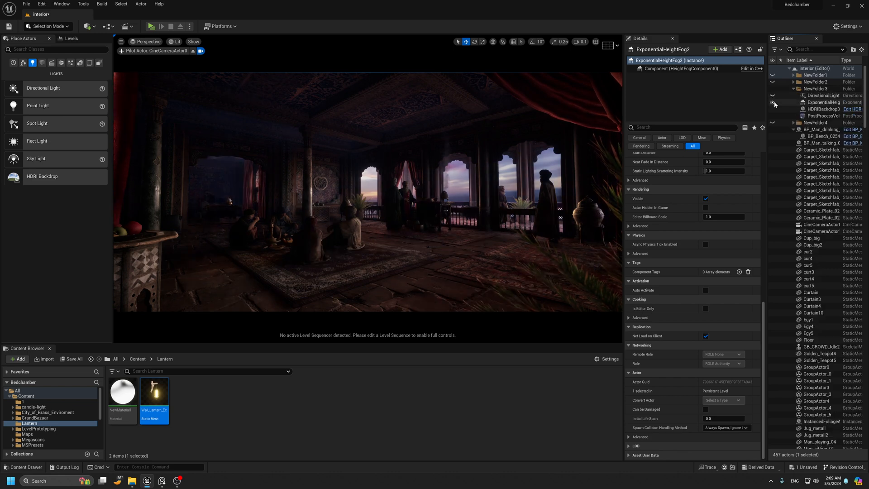
click(772, 103)
key(g)
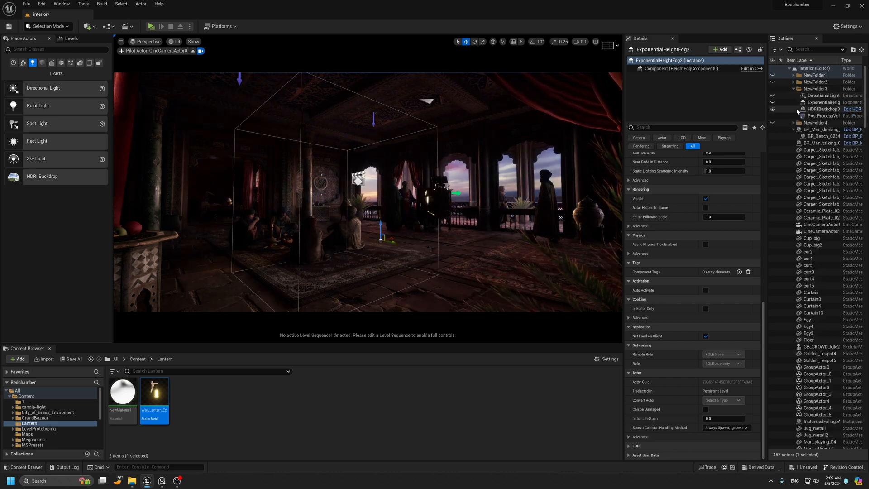
key(g)
Show NewFolder3's directional light, the NewFolder4 character lights and NewFolder3's exponential height fog again, one after another.
click(772, 96)
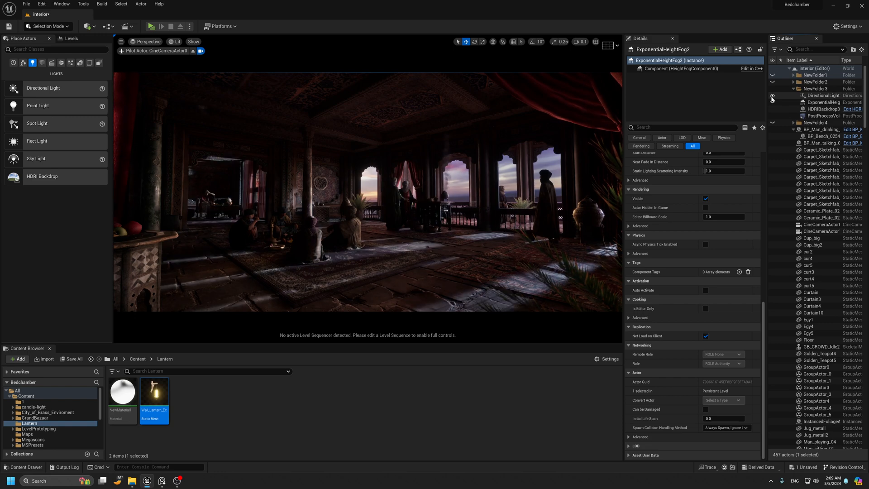
click(772, 123)
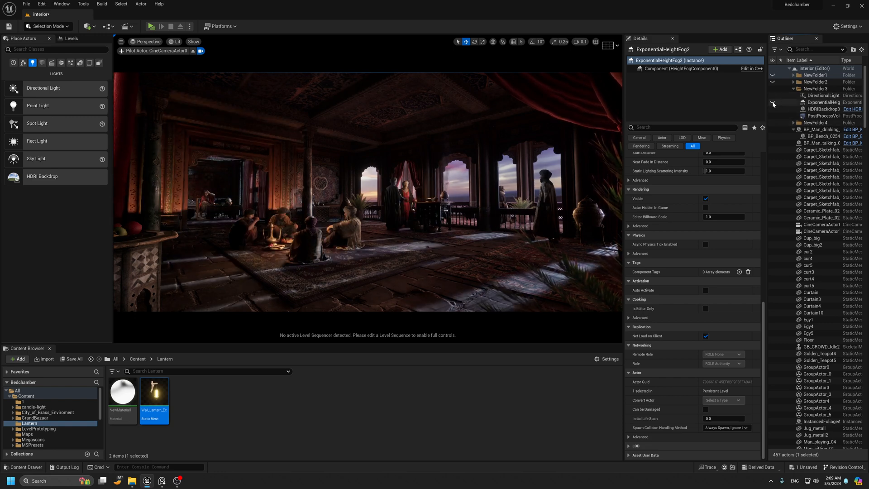
click(773, 104)
Review the shot full screen, look through CineCameraActor1, and return to CineCameraActor0.
key(F11)
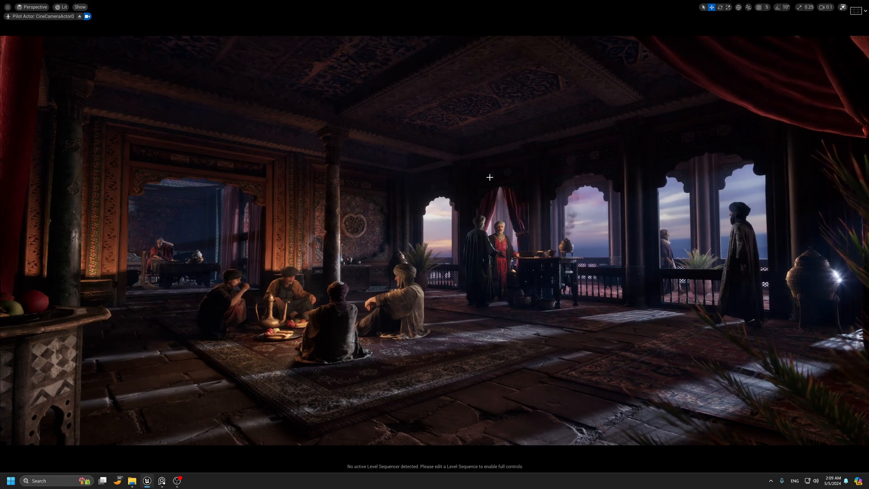
mouse_move(434, 244)
right_down()
mouse_move(446, 237)
mouse_move(448, 245)
right_up()
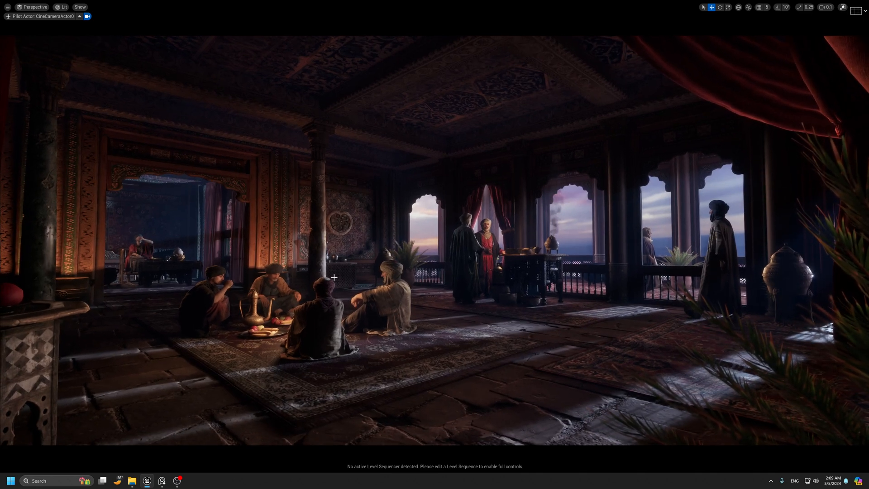
click(34, 7)
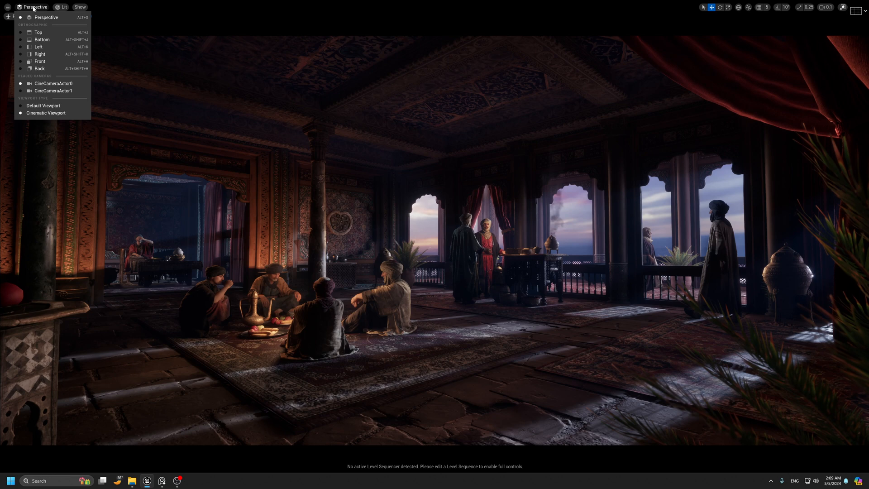
click(53, 90)
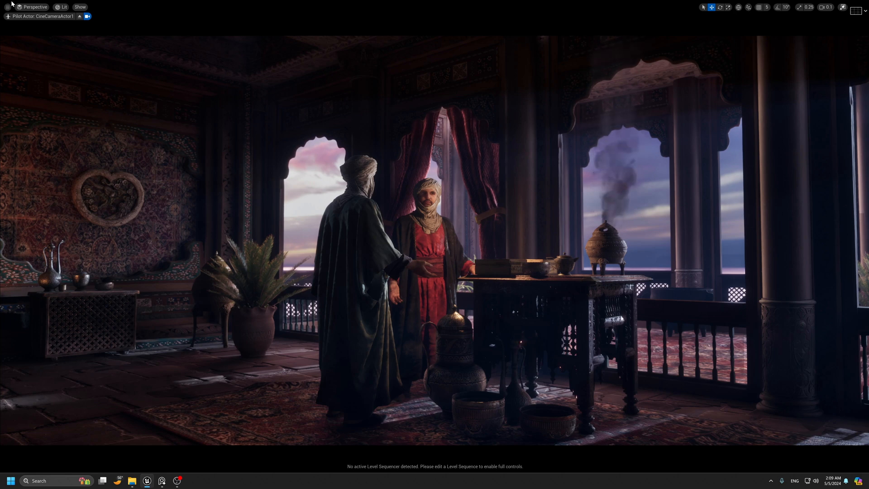
click(33, 6)
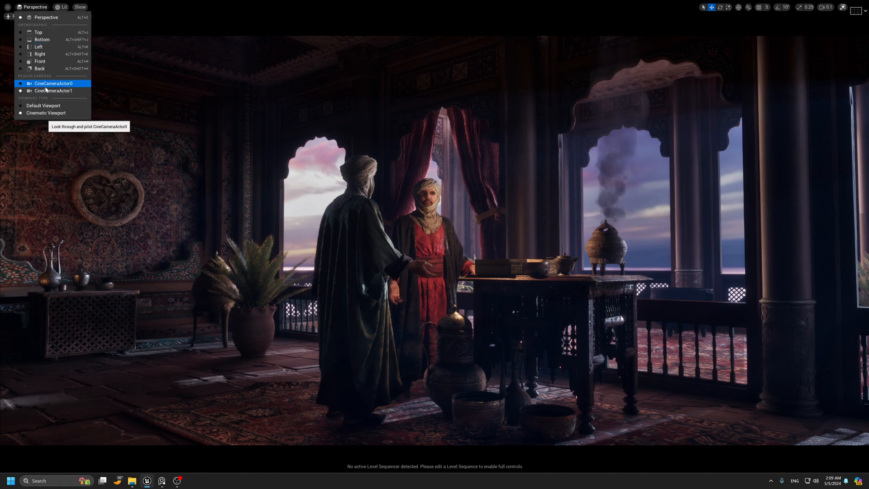
click(40, 84)
Select HDRIBackdrop3 and replace its sunset cubemap with the cloudy kloppenheim_06 texture from the HDRI folder.
click(586, 218)
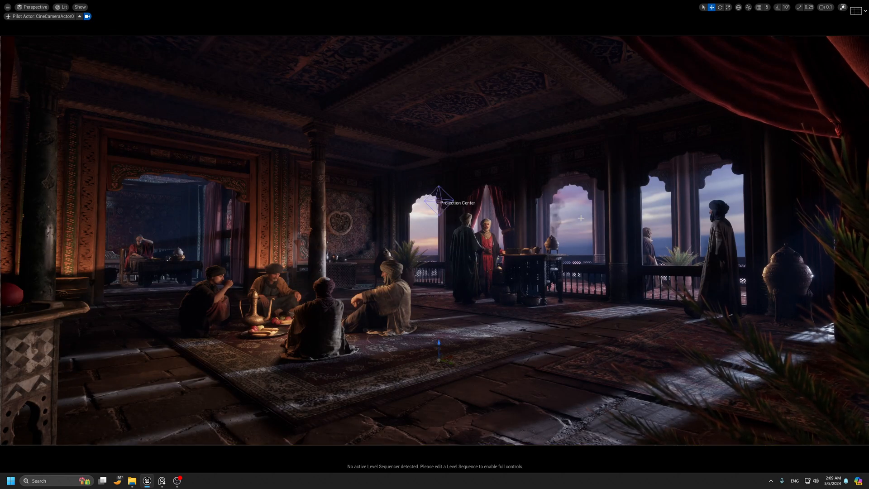
key(e)
key(F11)
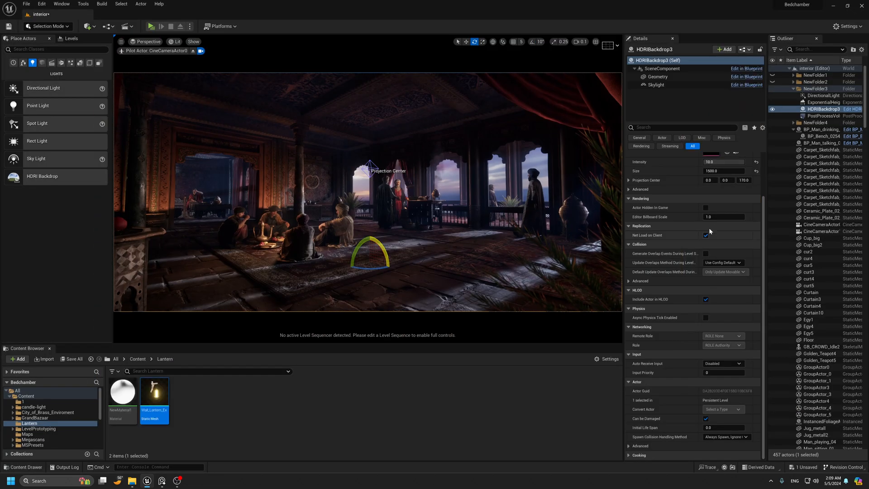
scroll(708, 227, up, 4)
click(736, 211)
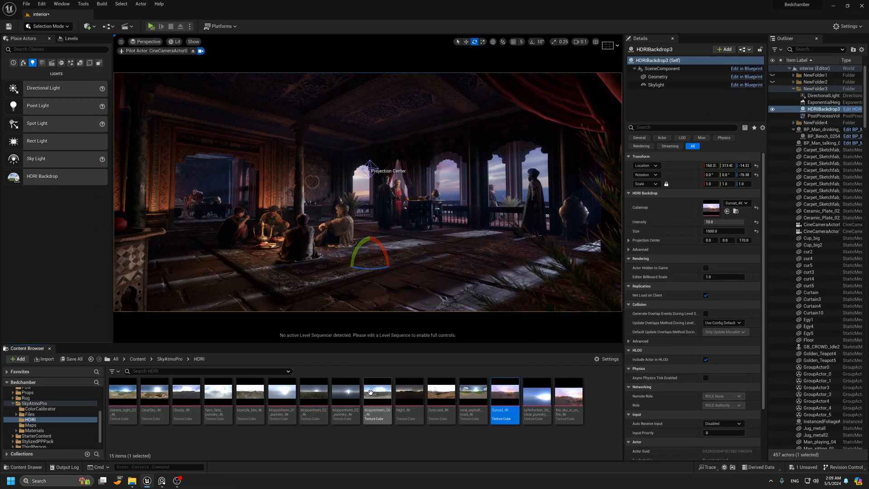
drag(379, 397, 711, 207)
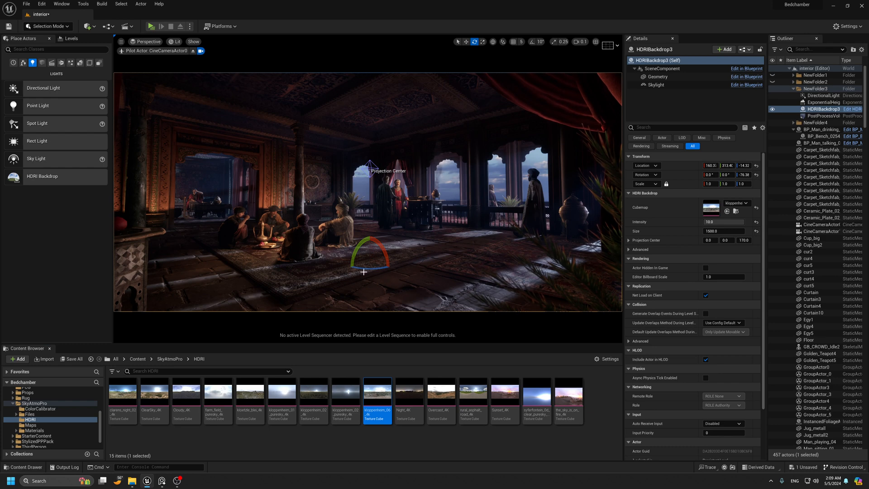
Try rotating HDRIBackdrop3 about its vertical axis to find a different part of the sky, and undo the rotation.
drag(368, 269, 394, 269)
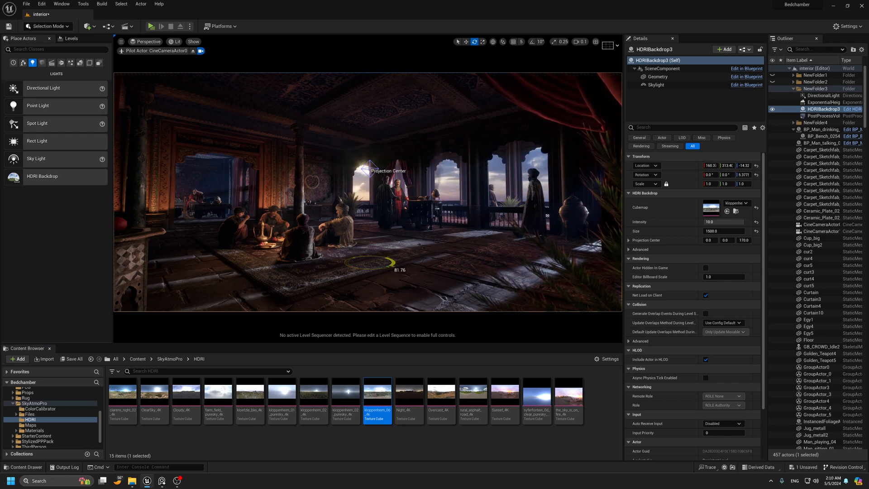
mouse_move(393, 269)
mouse_down()
mouse_move(426, 270)
mouse_move(395, 269)
mouse_up()
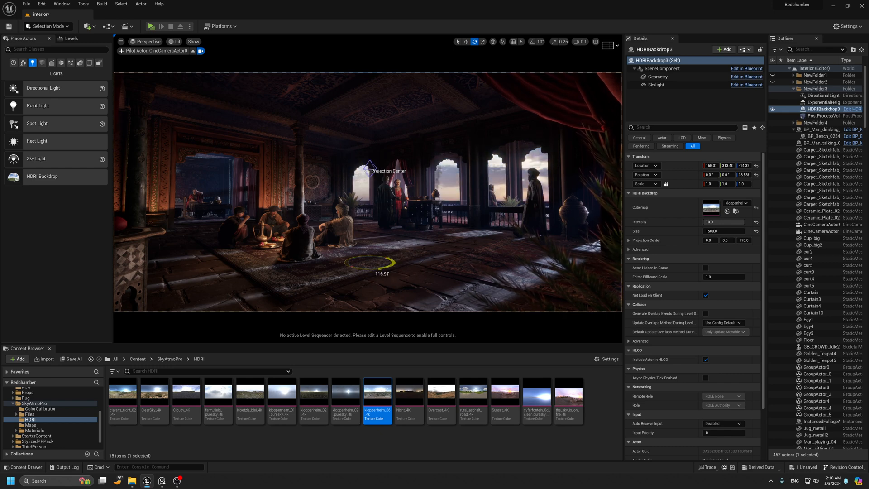
drag(407, 269, 373, 269)
drag(365, 269, 365, 277)
key(ctrl+z)
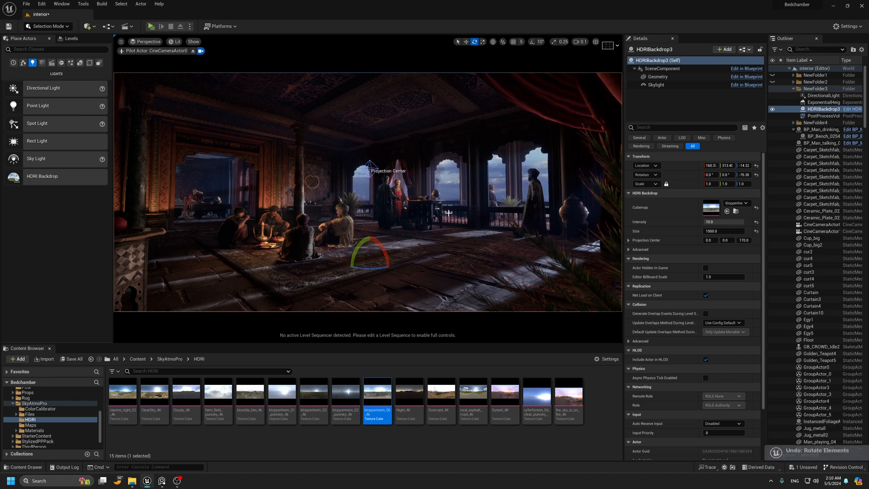
Rotate HDRIBackdrop3 slightly about its vertical axis to about -89°, bringing brighter clouds behind the window arches.
drag(368, 267, 368, 271)
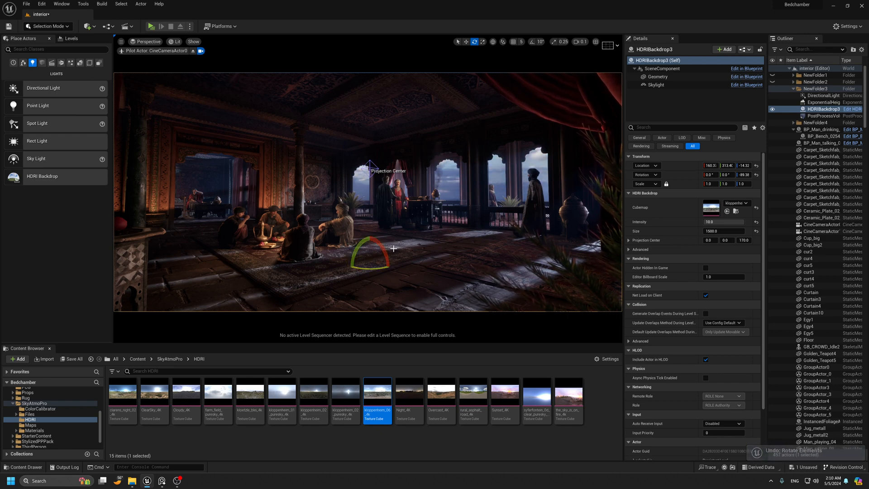
key(g)
key(g)
Try the rural_asphalt_road_4k cubemap on HDRIBackdrop3 and undo the replacement.
drag(471, 394, 713, 207)
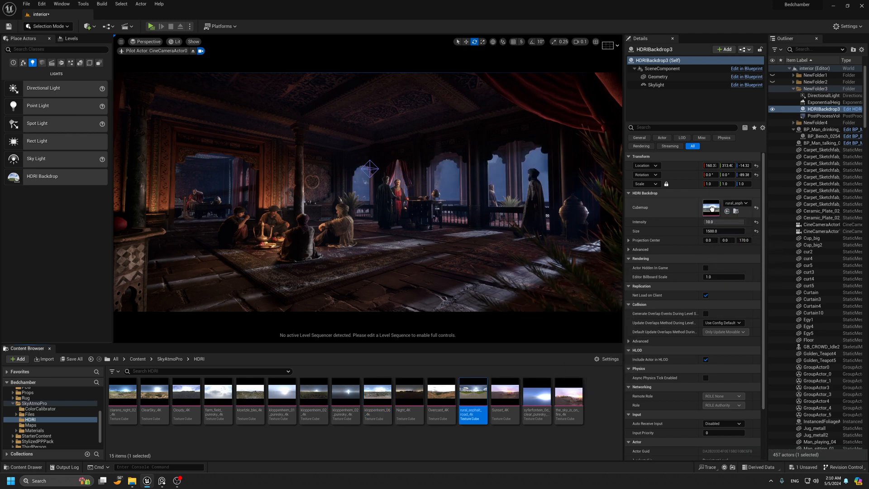
key(ctrl+z)
key(g)
key(g)
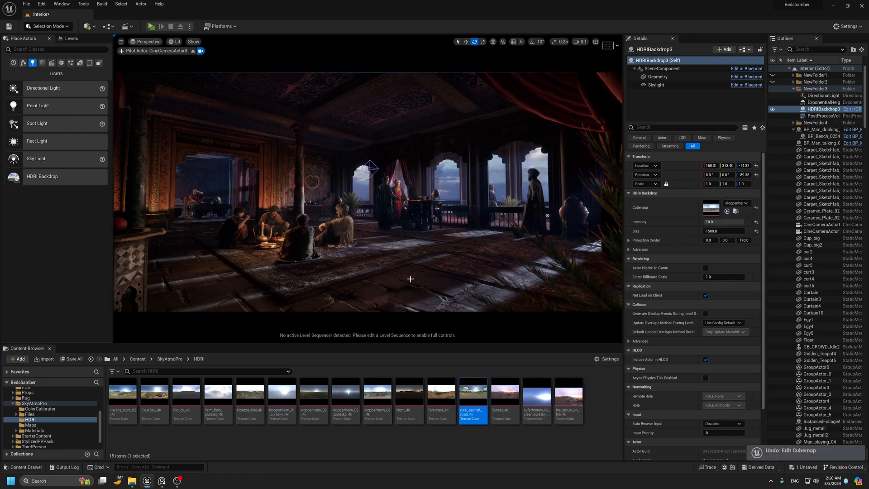
Check the interior shot with its cloudy sky in the full-screen viewport, and restore the editor layout.
key(ctrl+s)
key(F11)
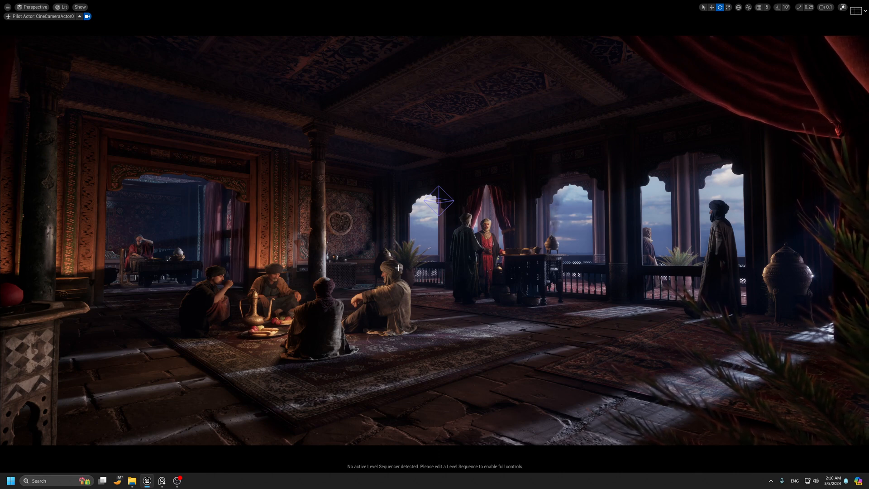
key(F11)
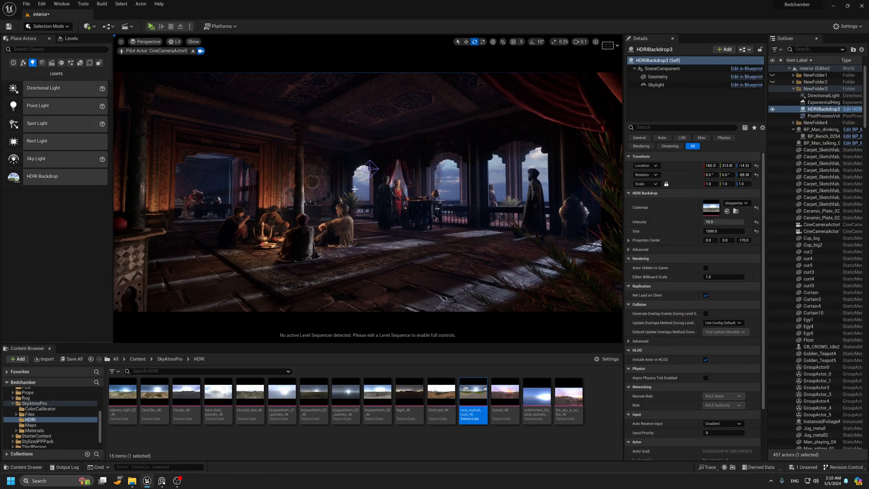
Toggle the viewport's light icons on and off to examine the placement of the lights around the characters, and recheck the shot full screen.
key(g)
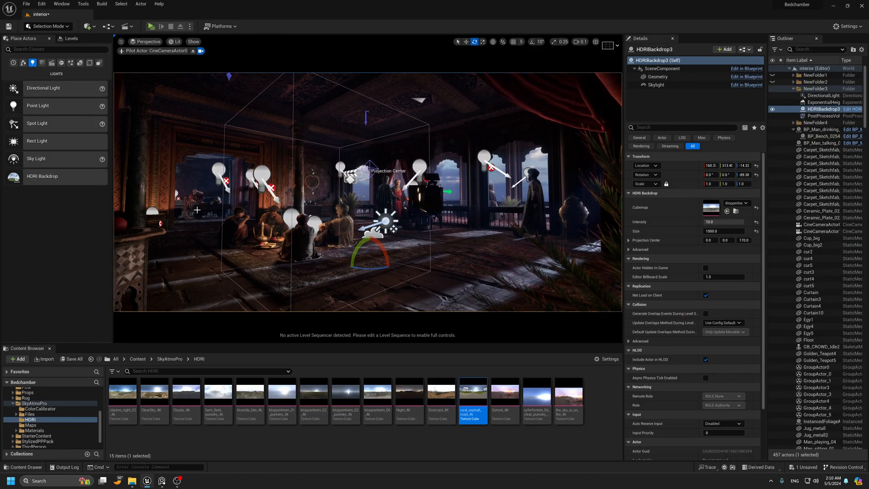
key(g)
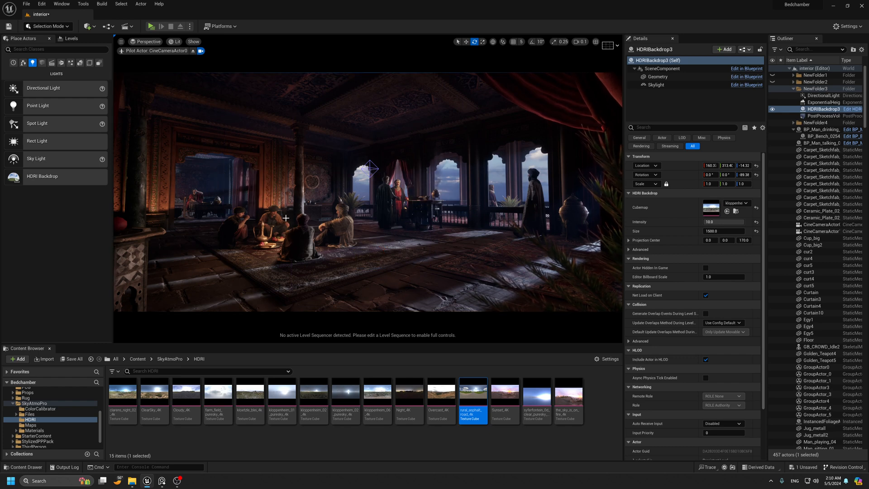
key(g)
key(g)
key(g)
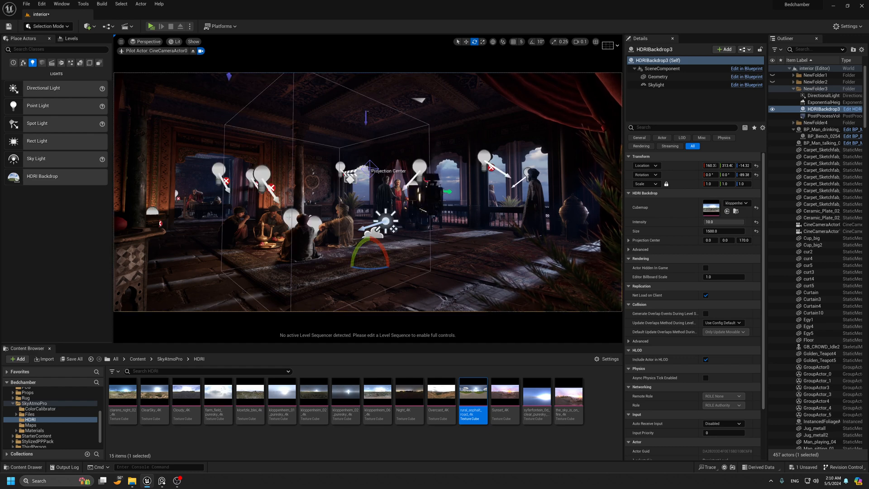
key(g)
key(g)
key(g)
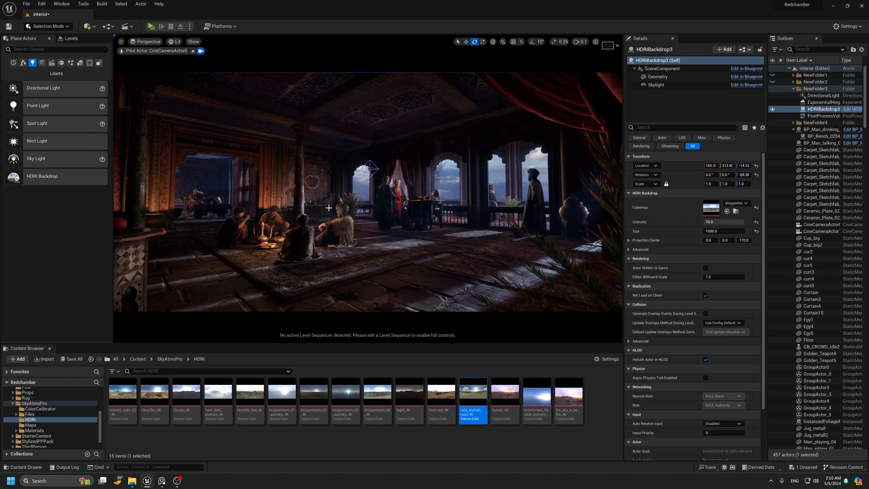
key(g)
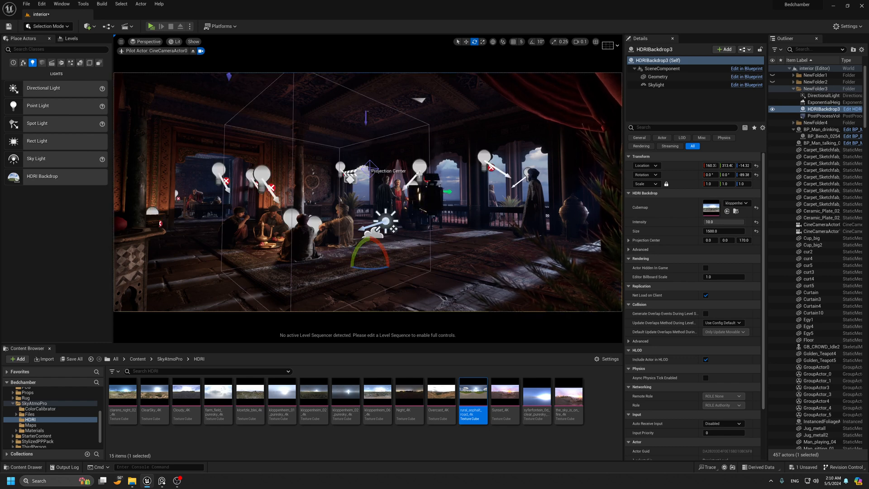
key(g)
key(g)
key(g)
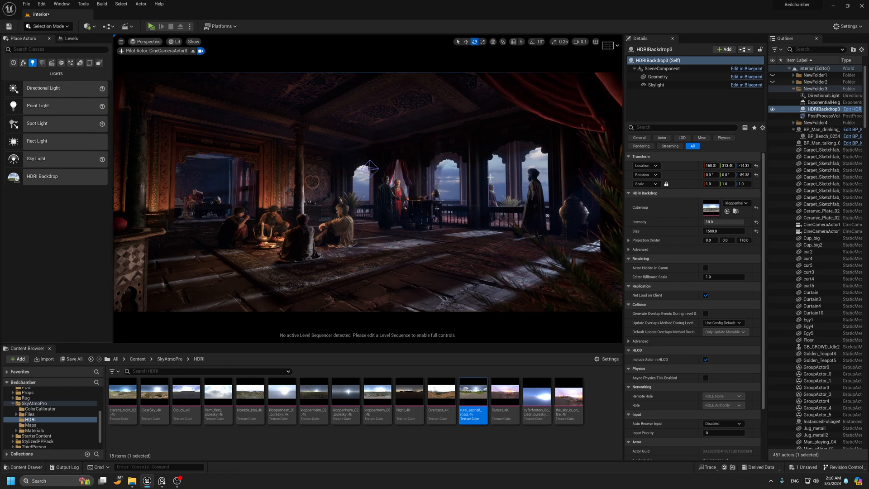
key(g)
key(g)
key(F11)
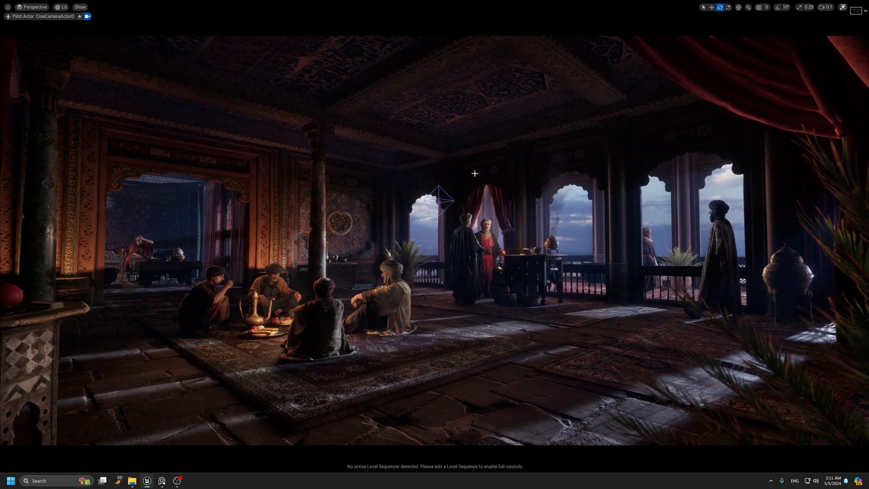
key(F11)
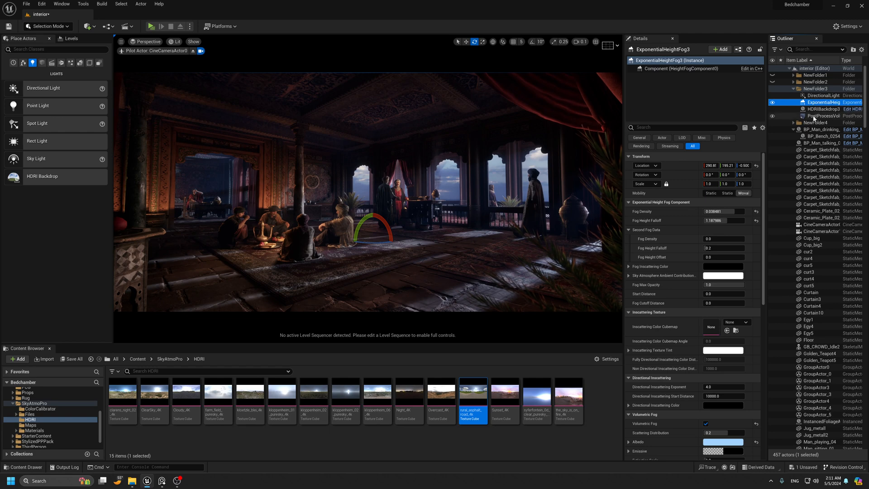
Toggle HDRIBackdrop3's visibility to compare the scene with and without the sky lighting.
click(811, 109)
click(772, 109)
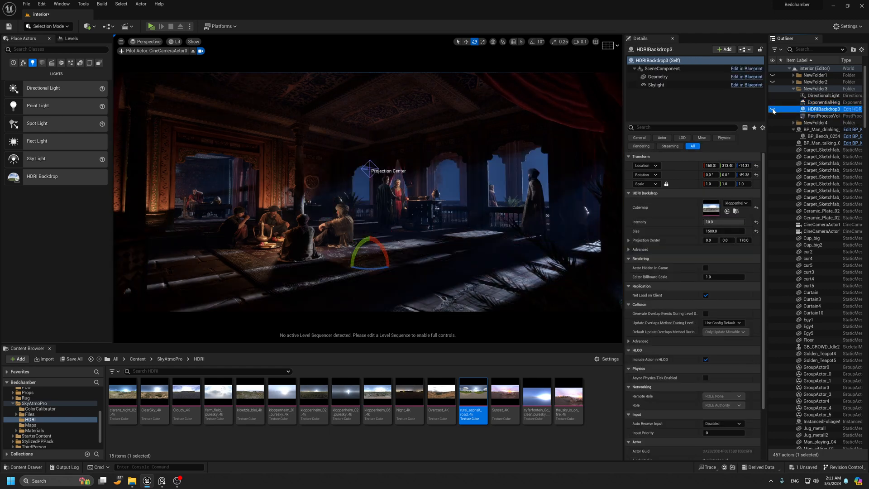
click(772, 109)
Try a Min EV100 and Max EV100 of 8 on PostProcessVolume3, and undo both exposure changes.
click(823, 116)
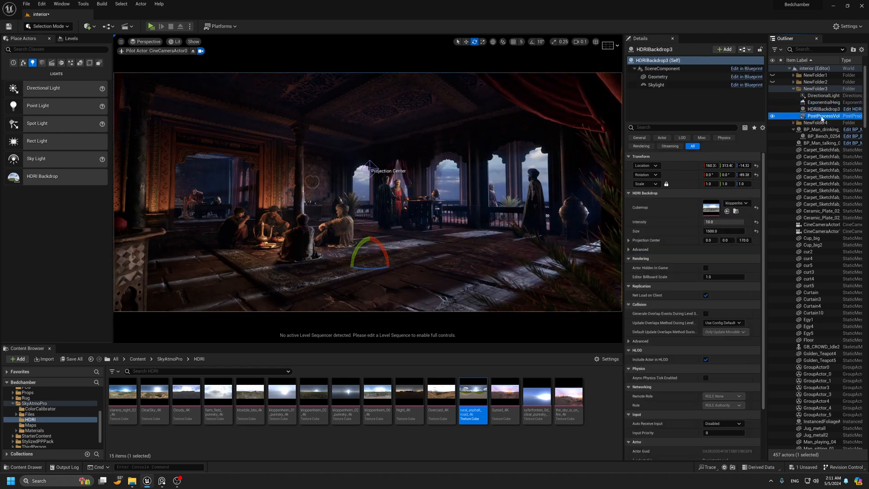
scroll(715, 317, down, 15)
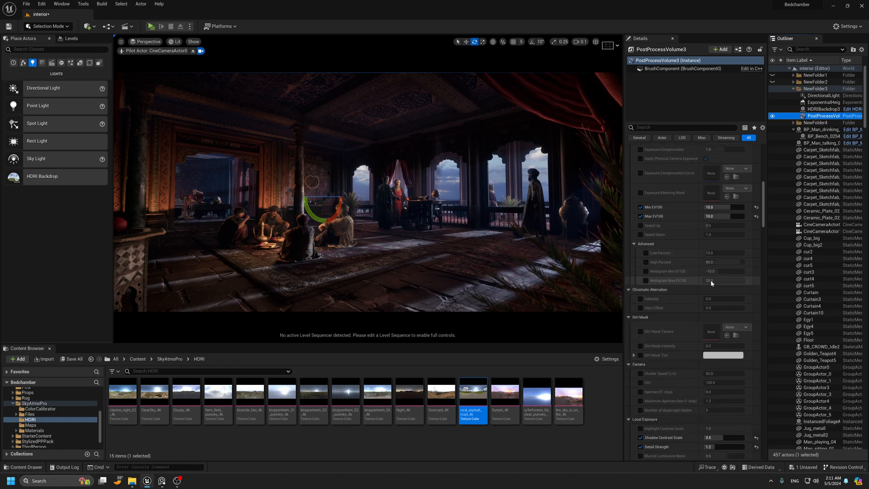
click(722, 207)
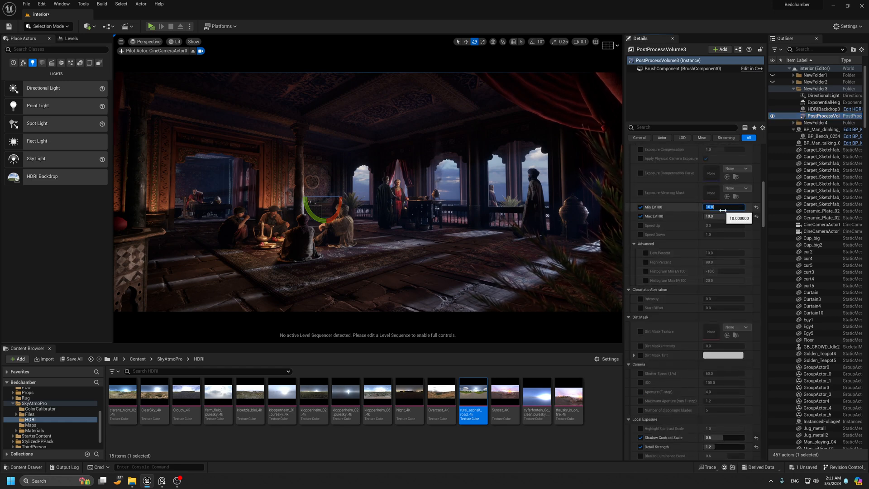
text(8)
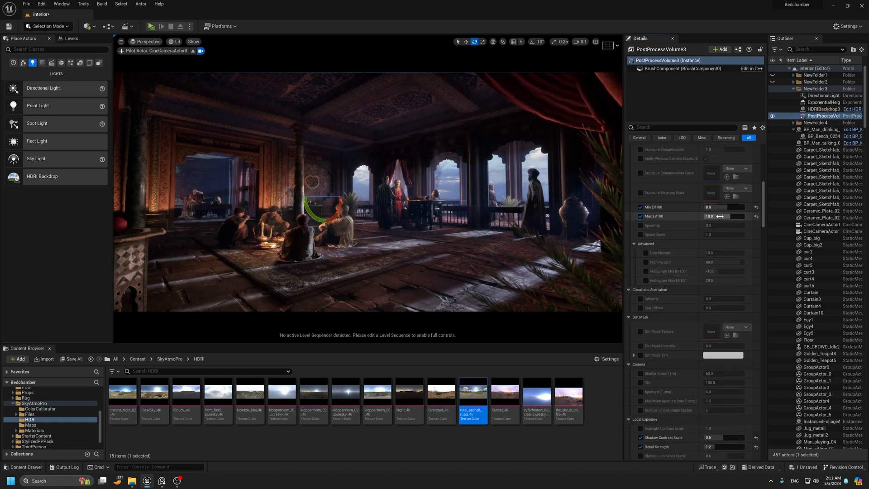
click(722, 217)
text(8)
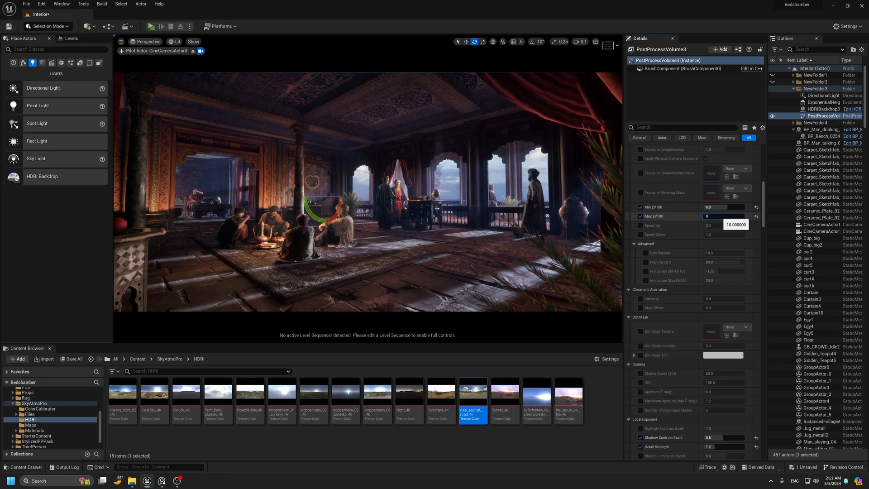
key(Return)
key(ctrl+z)
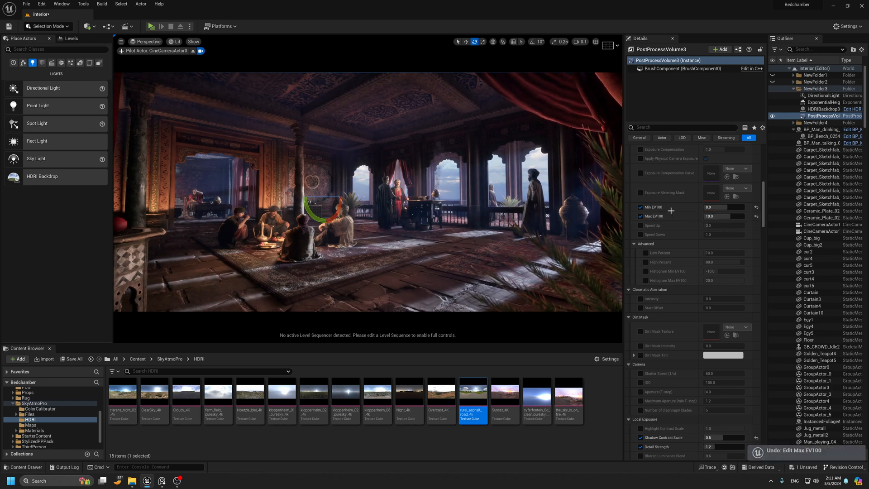
key(ctrl+z)
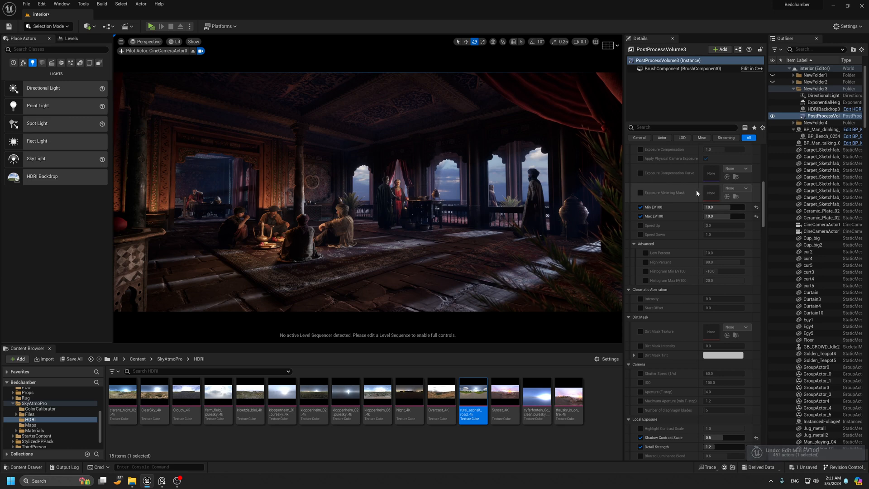
Examine PostProcessVolume3's local exposure and color grading settings, and tilt the piloted camera slightly.
scroll(696, 193, down, 6)
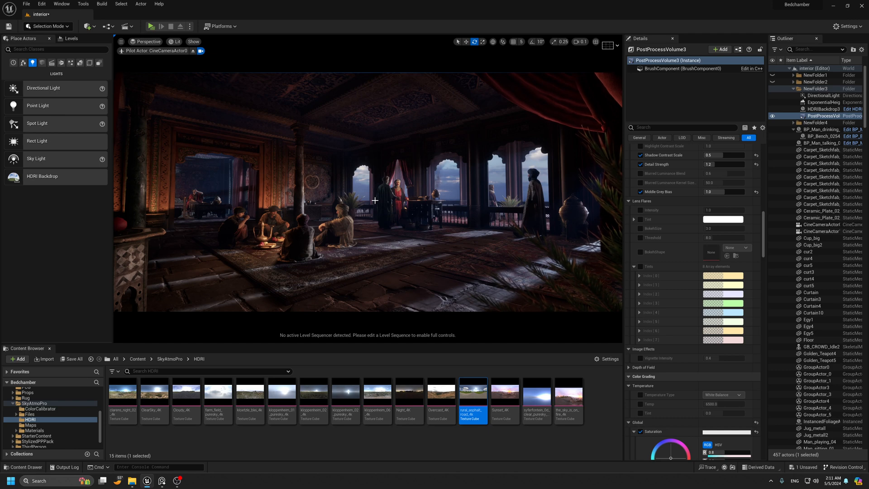
right_drag(375, 200, 375, 194)
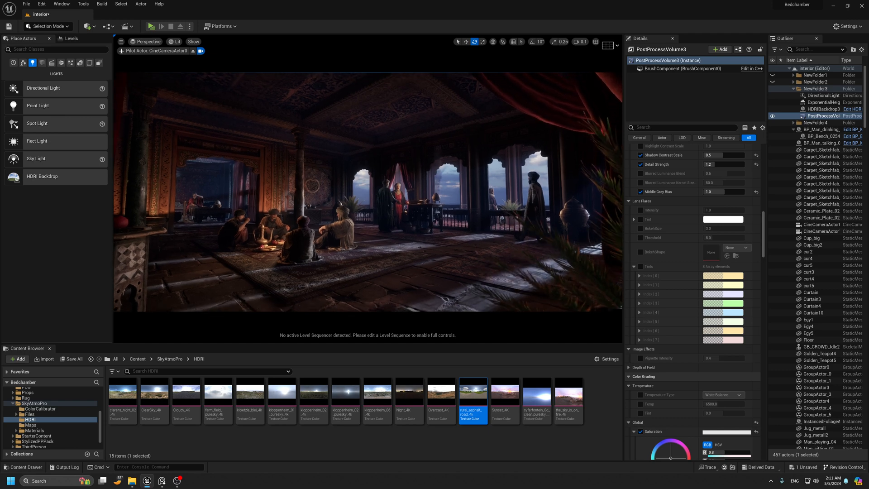